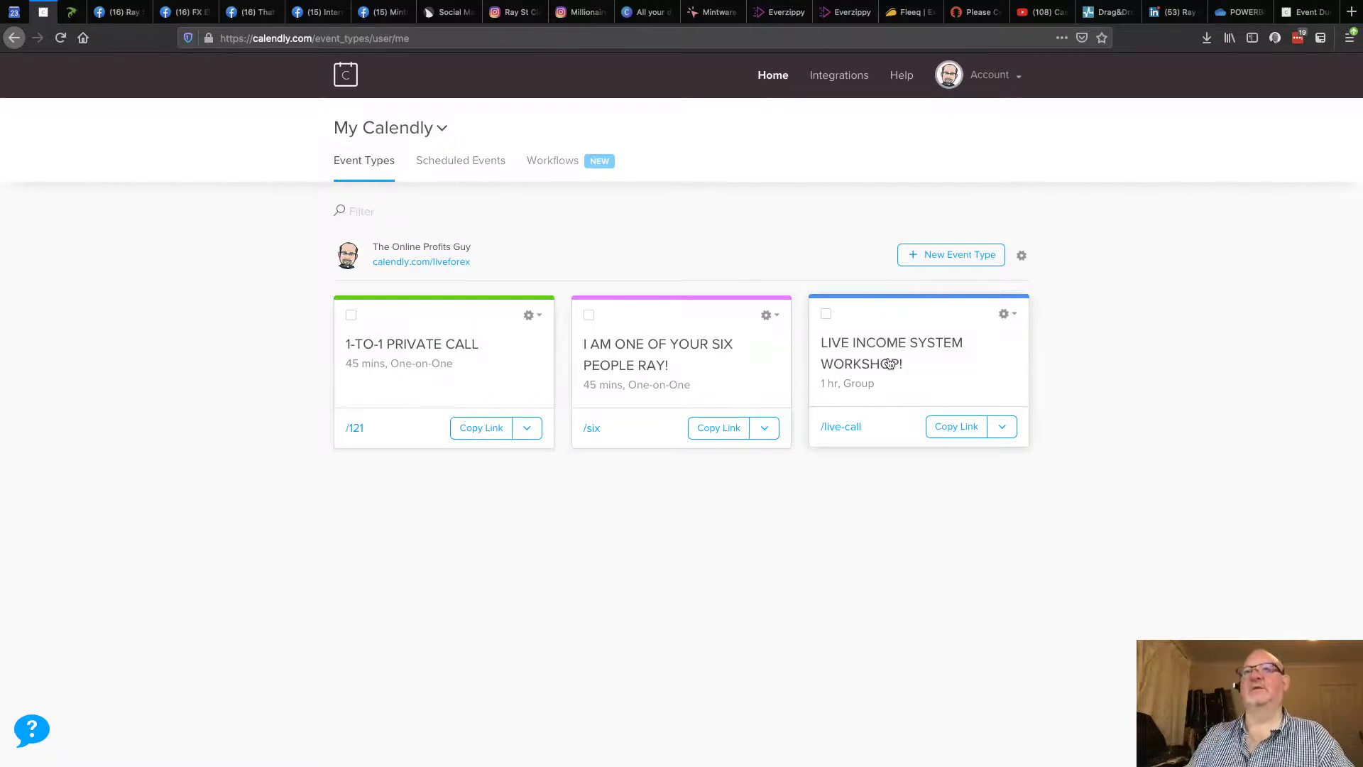
# Step: Review the booking duration and availability settings of the LIVE INCOME SYSTEM WORKSHOP! event type, and return to the event types list
pyautogui.click(865, 359)
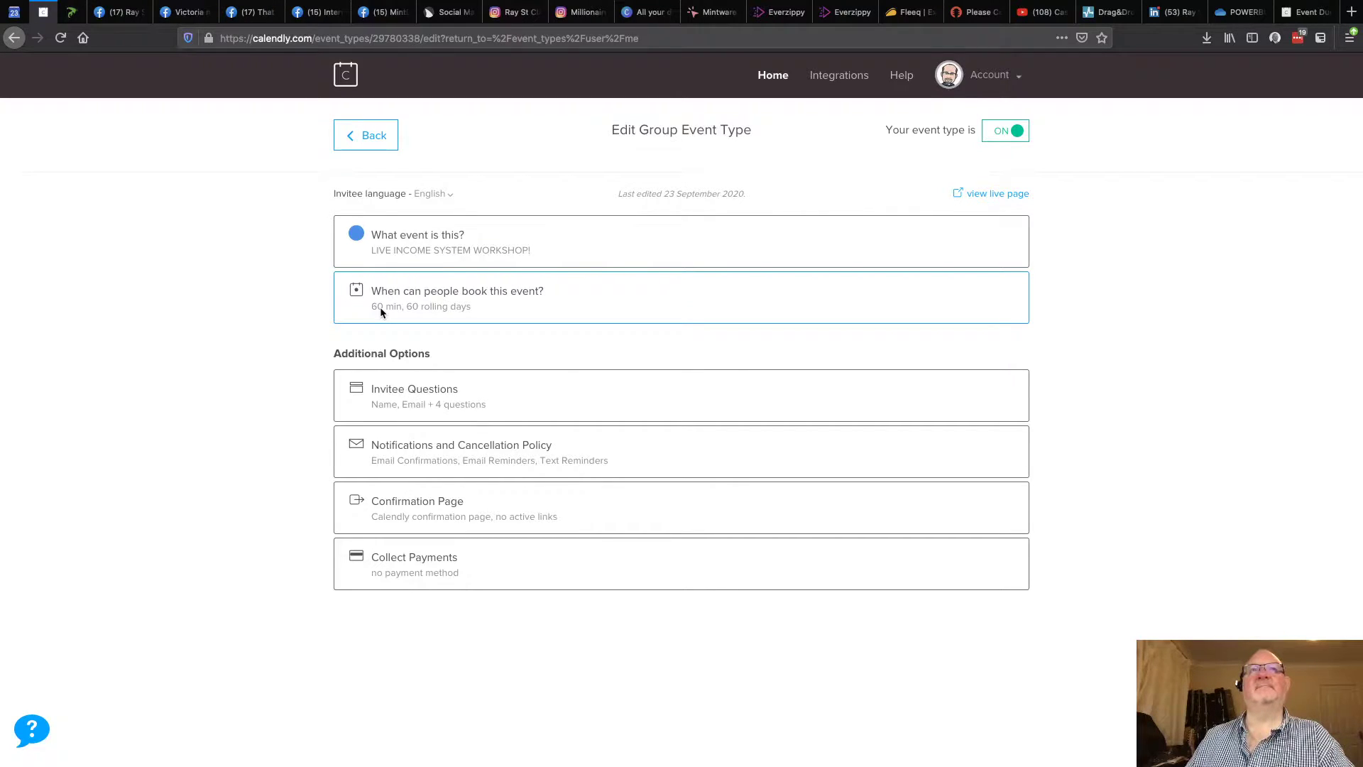
pyautogui.click(380, 307)
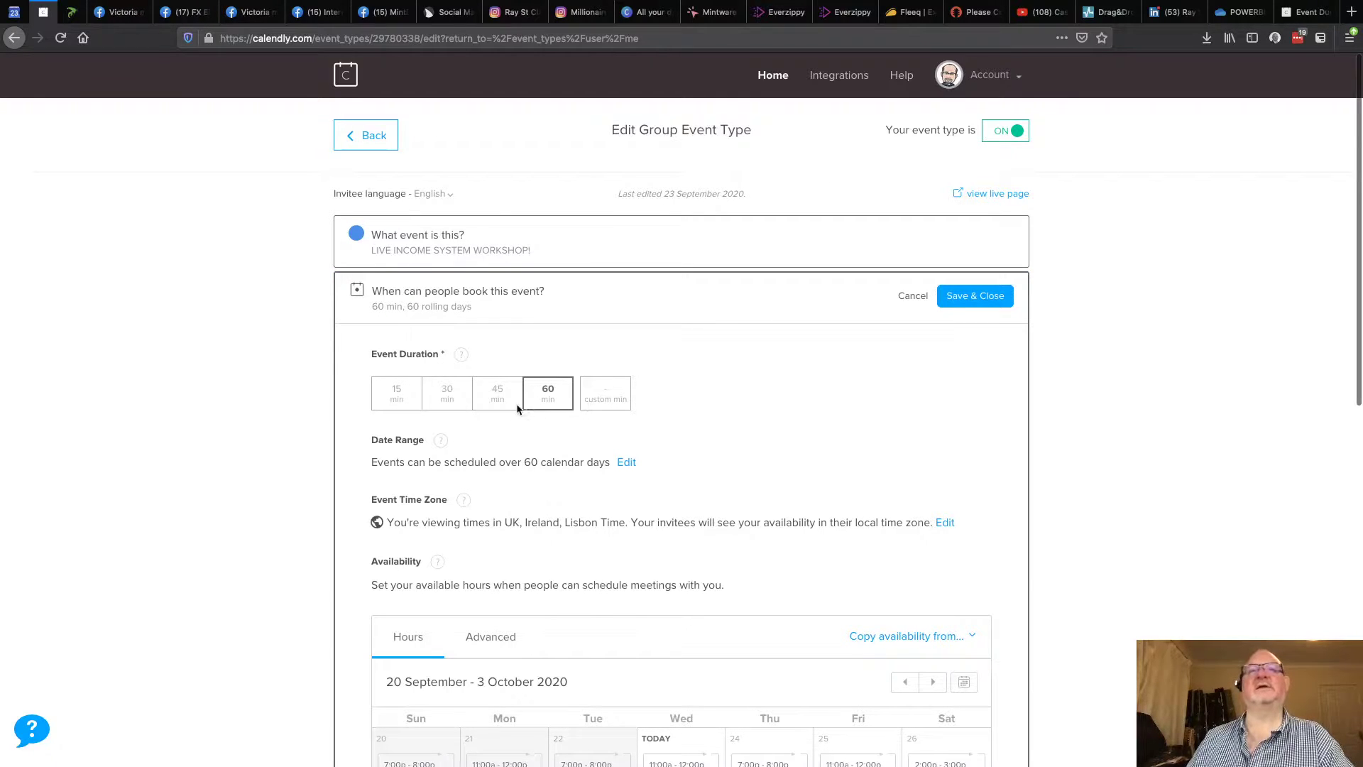
pyautogui.scroll(-3, 533, 407)
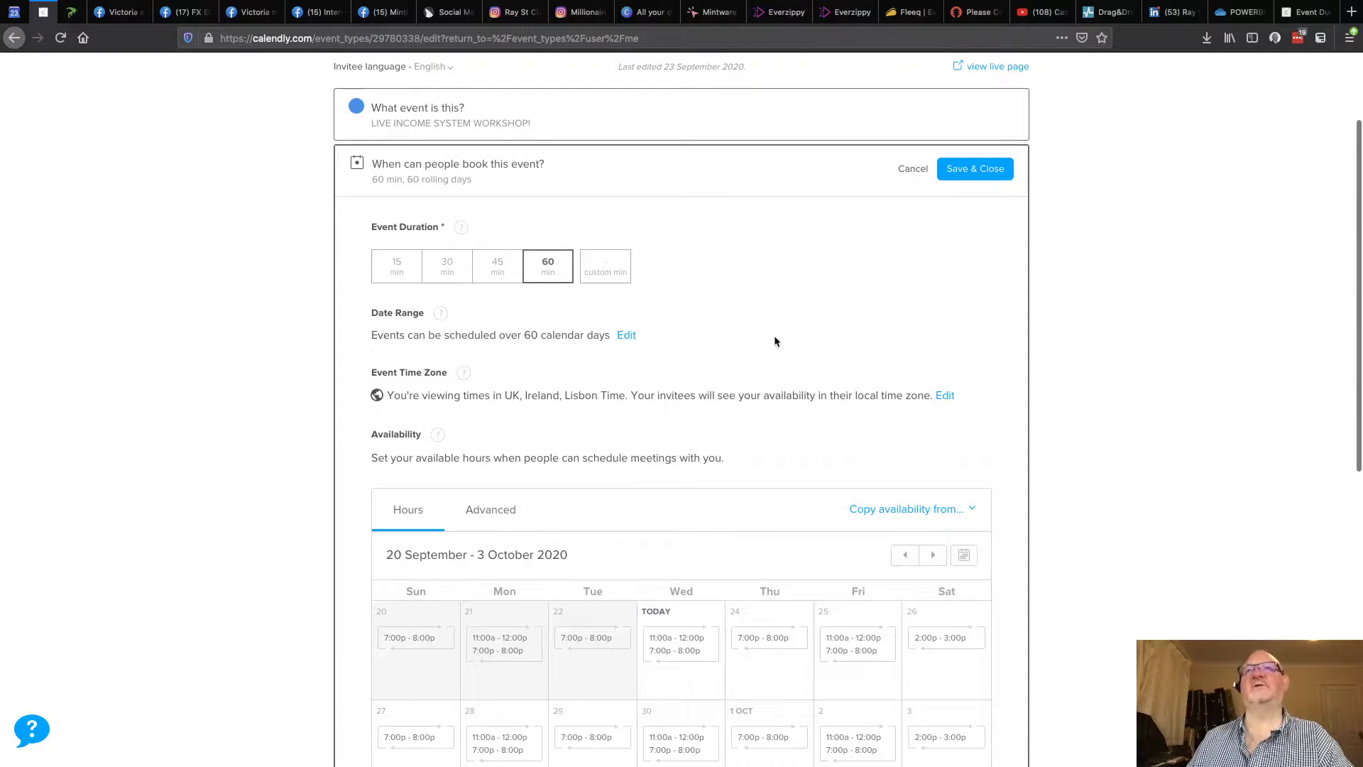
pyautogui.scroll(3, 603, 348)
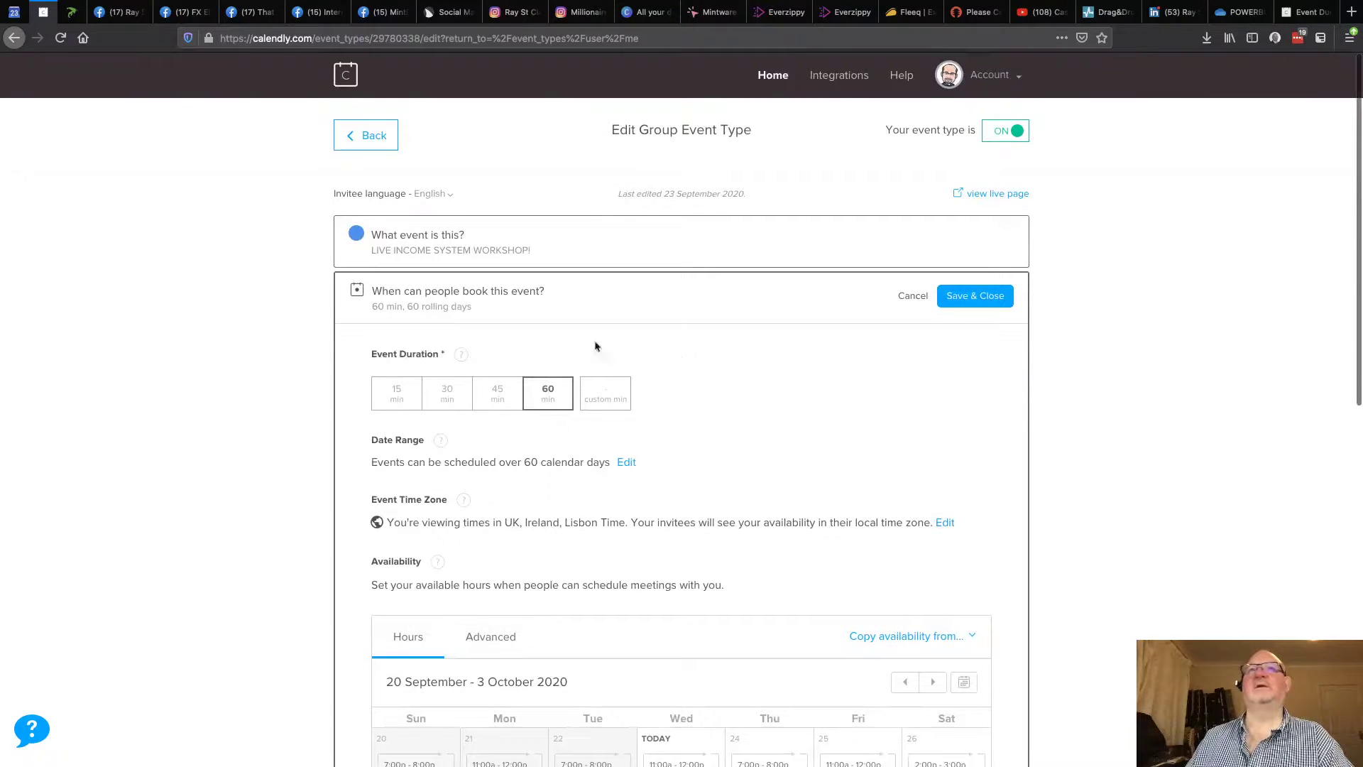
pyautogui.click(367, 140)
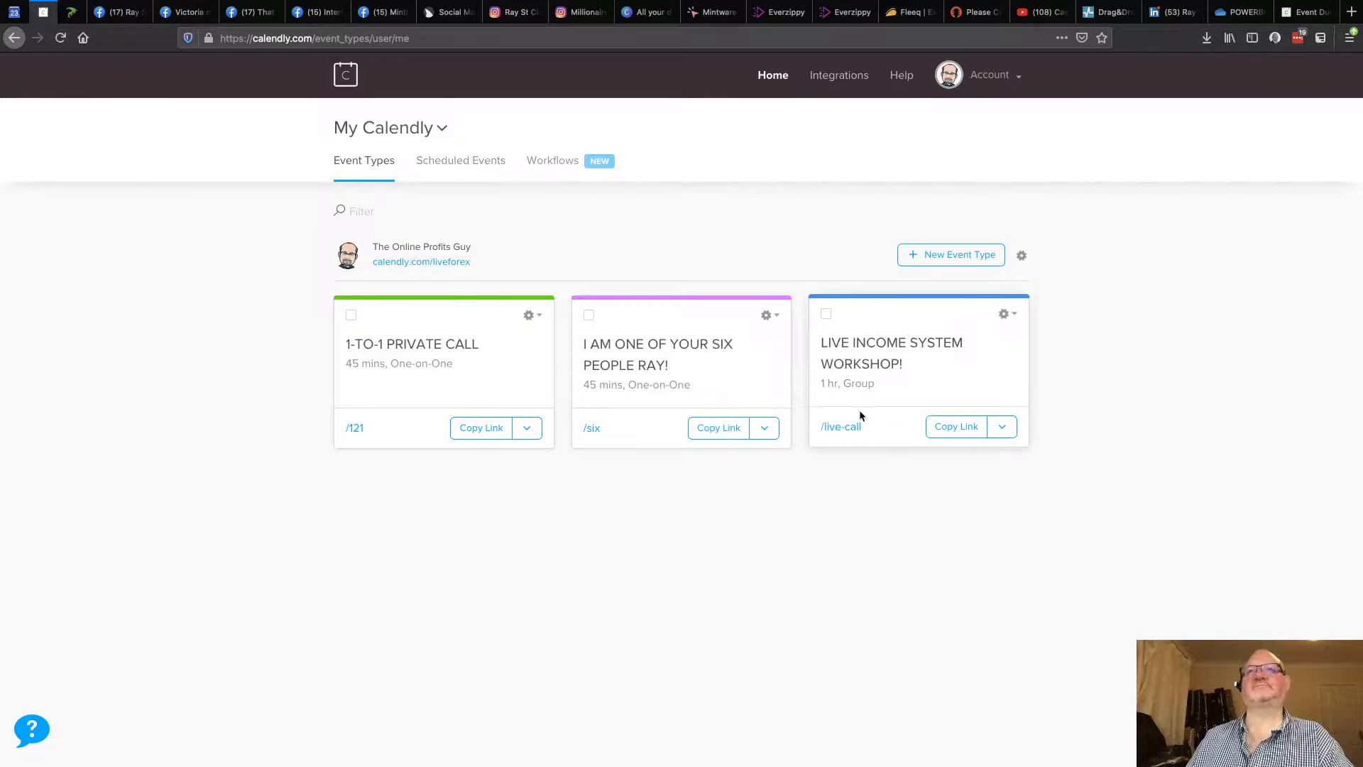
# Step: Clone the LIVE INCOME SYSTEM WORKSHOP! event type and remove the "(clone)" suffix from the copy's event name
pyautogui.click(1013, 317)
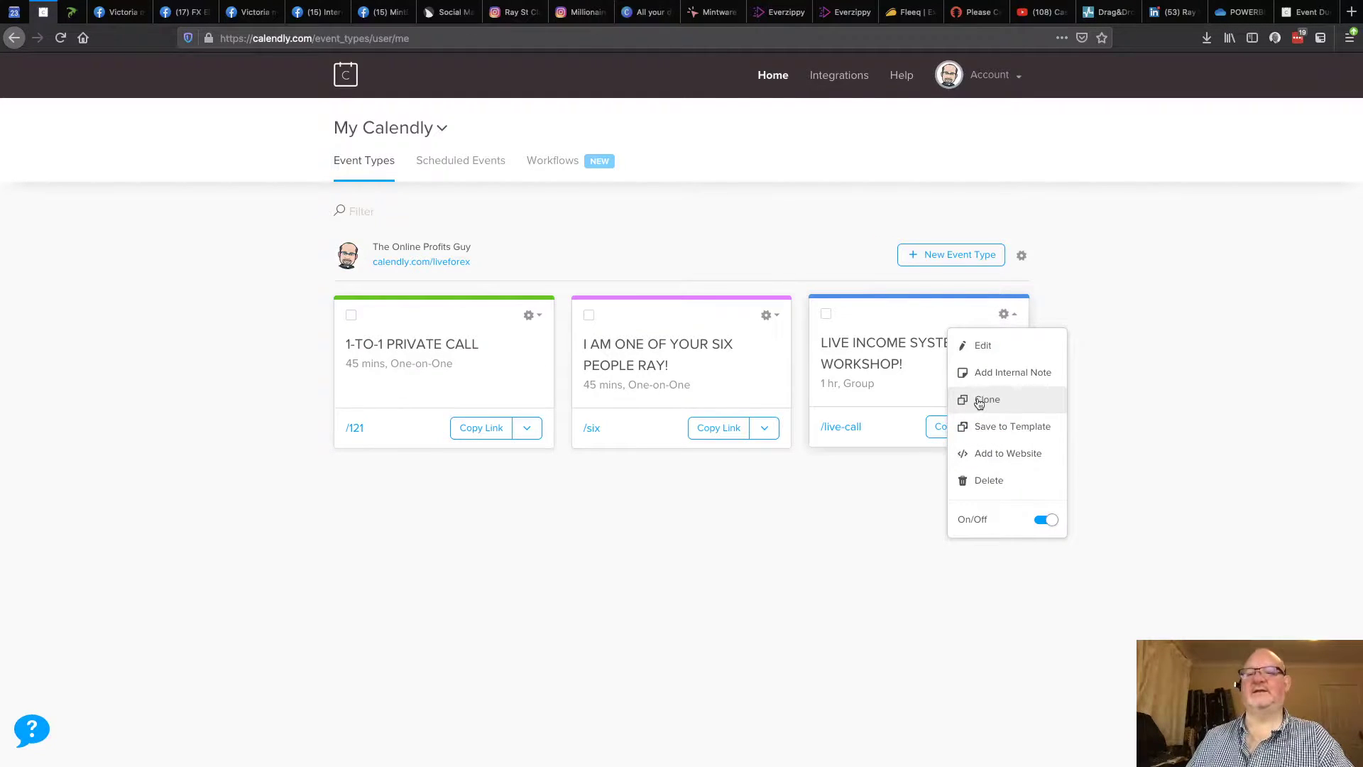
pyautogui.click(979, 401)
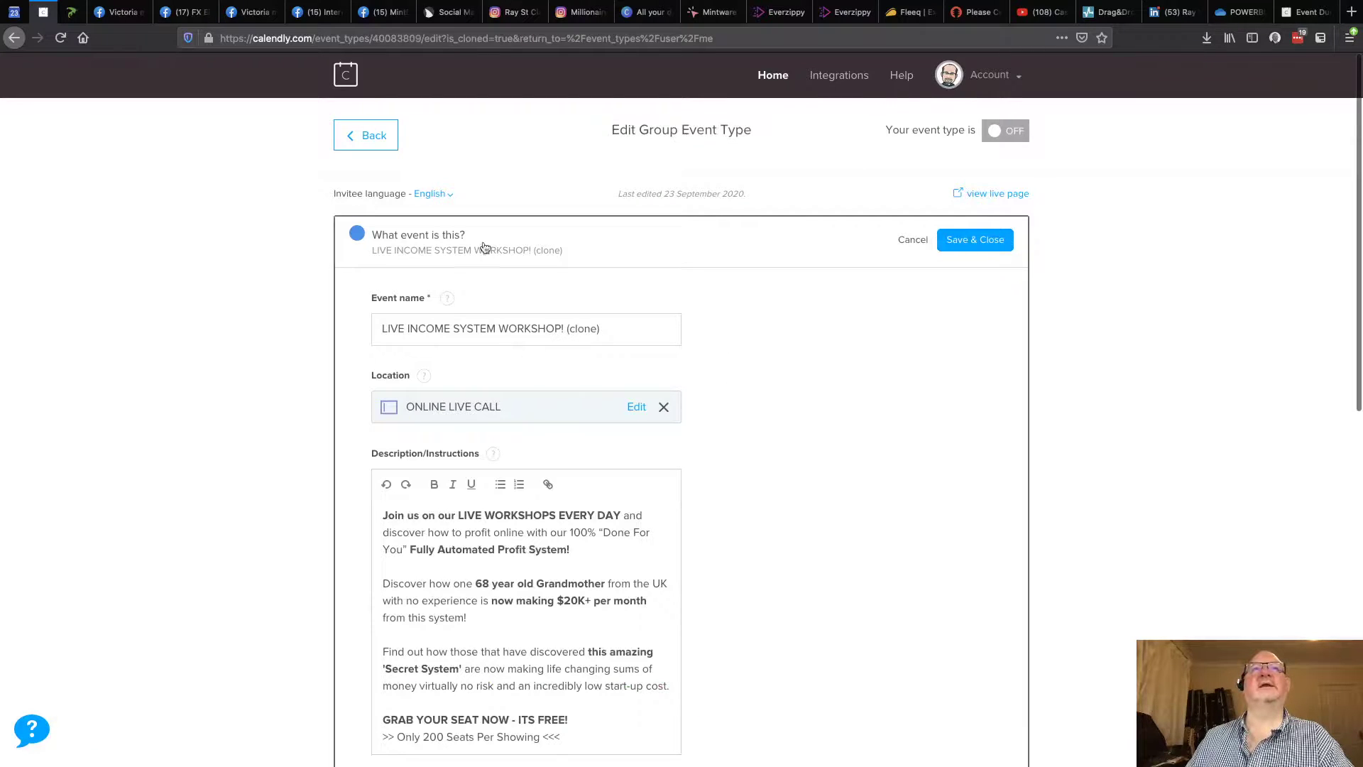
pyautogui.moveTo(565, 329); pyautogui.dragTo(616, 329)
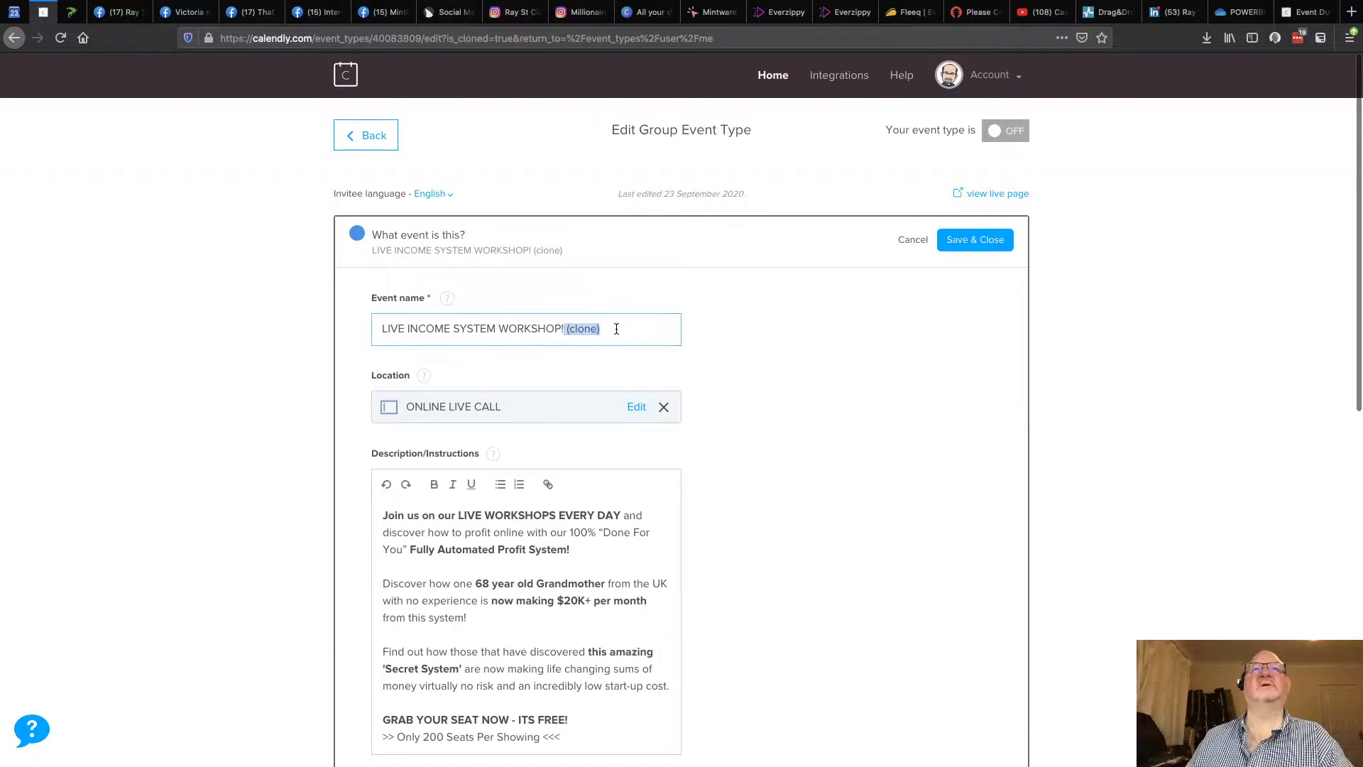
pyautogui.press('BackSpace')
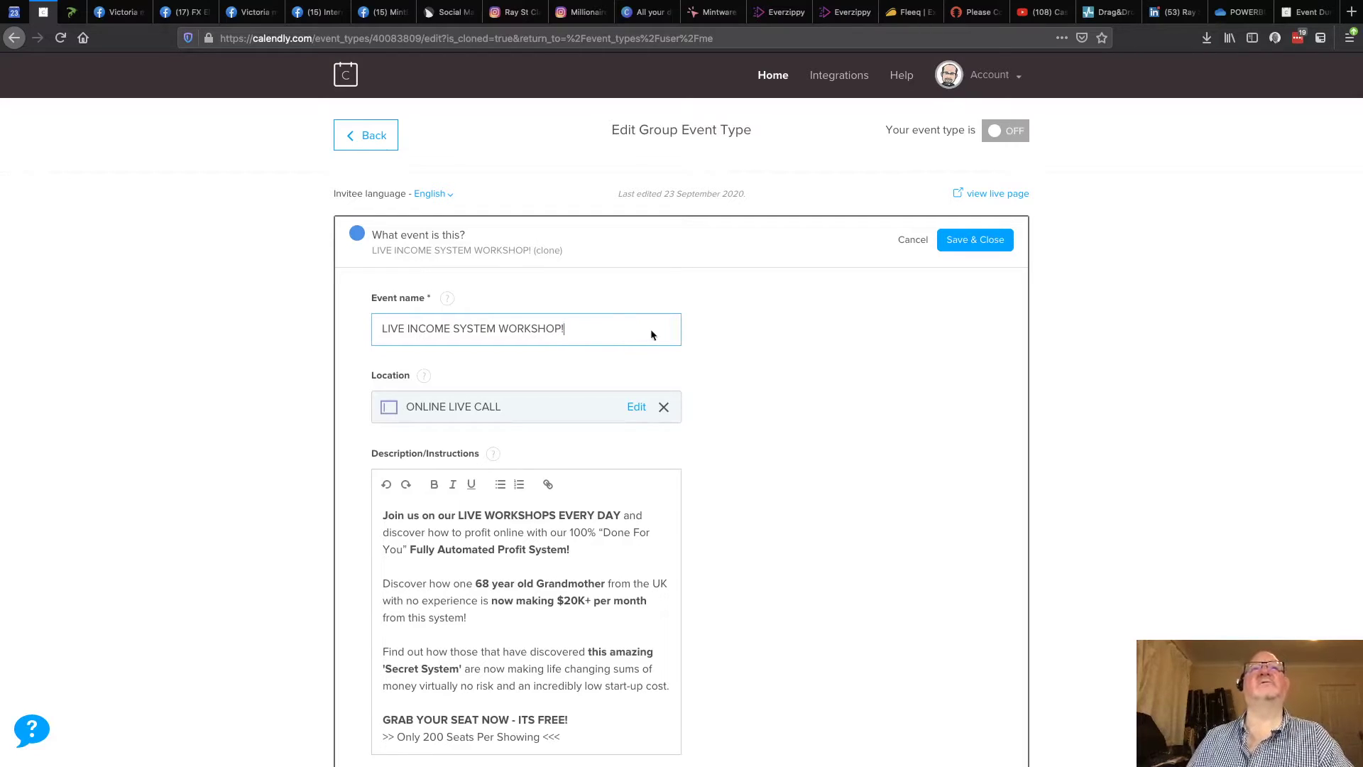
pyautogui.click(736, 357)
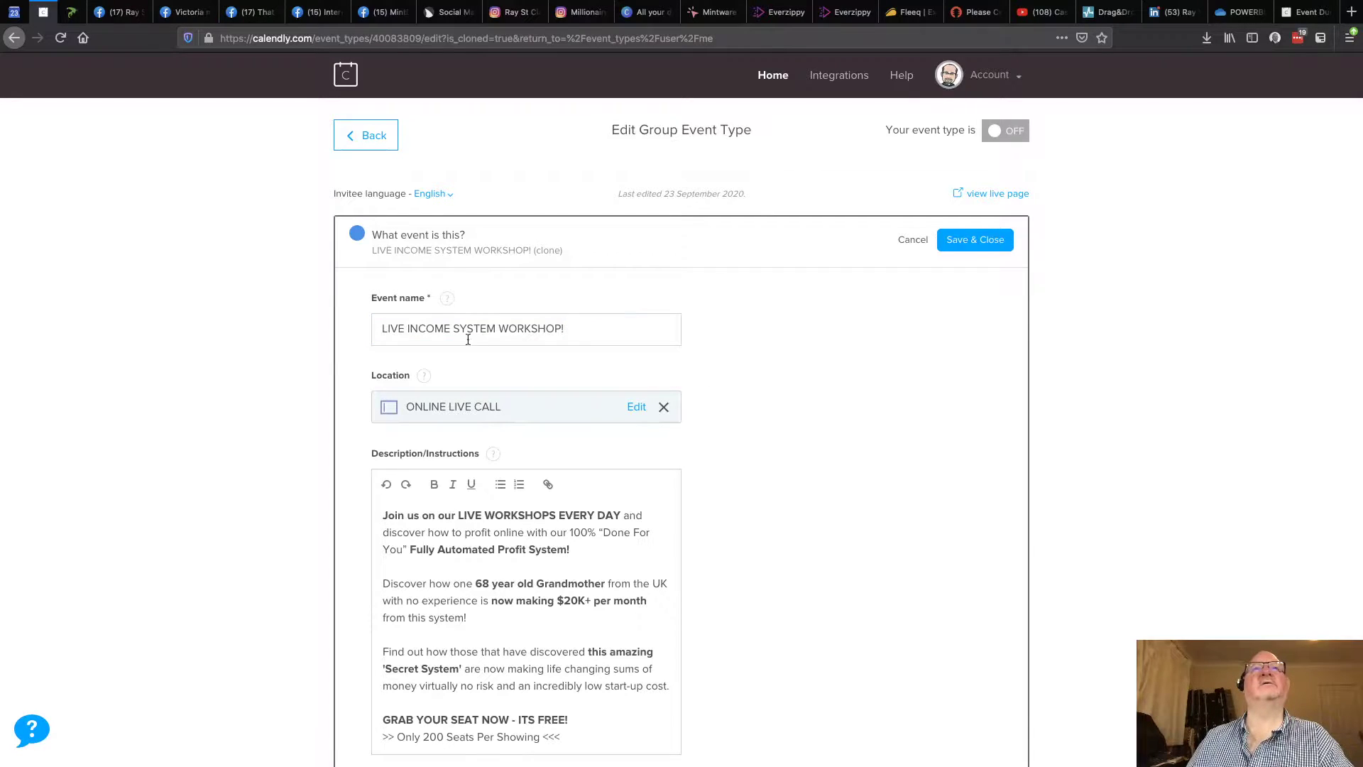
# Step: Rename the copy as "LIVE INCOME SYSTEM WORKSHOP! (Clone)", save it and return to the event types list
pyautogui.scroll(-4, 725, 329)
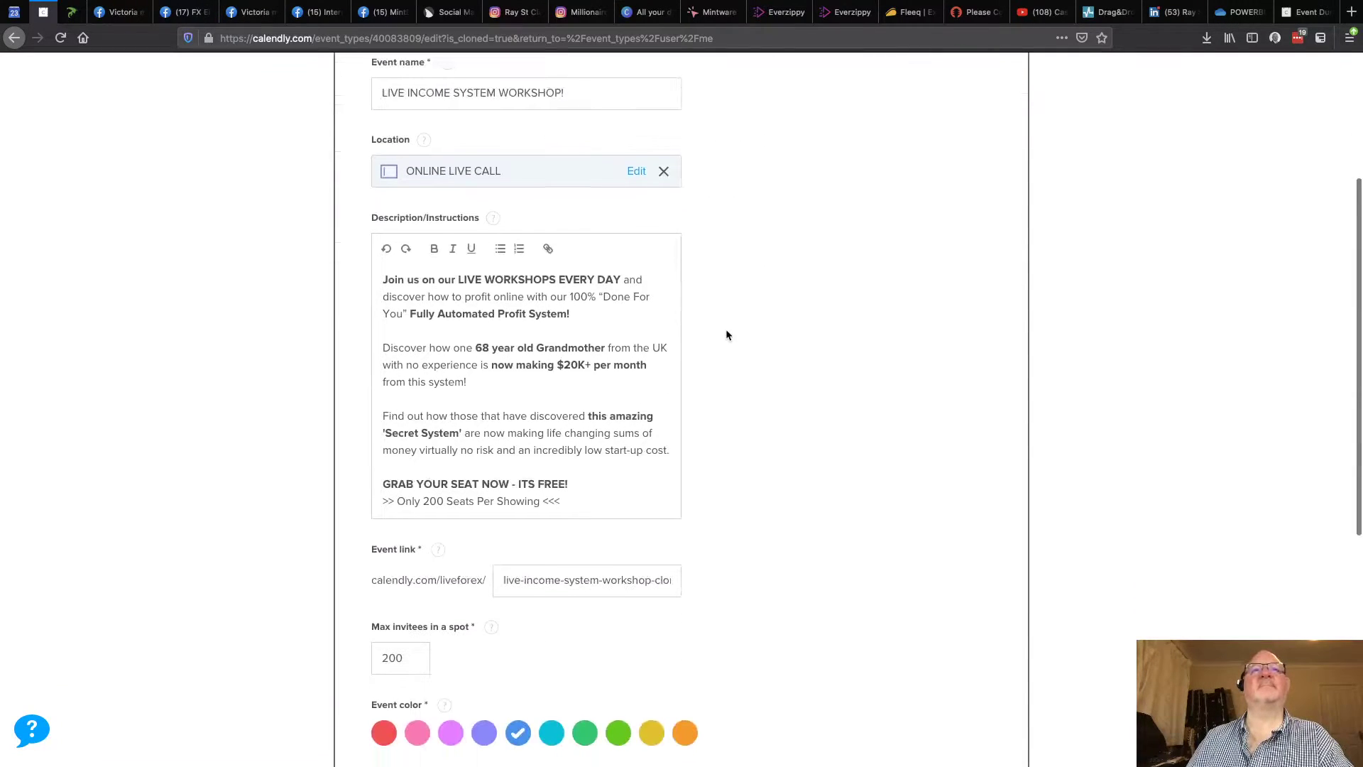
pyautogui.scroll(-2, 725, 329)
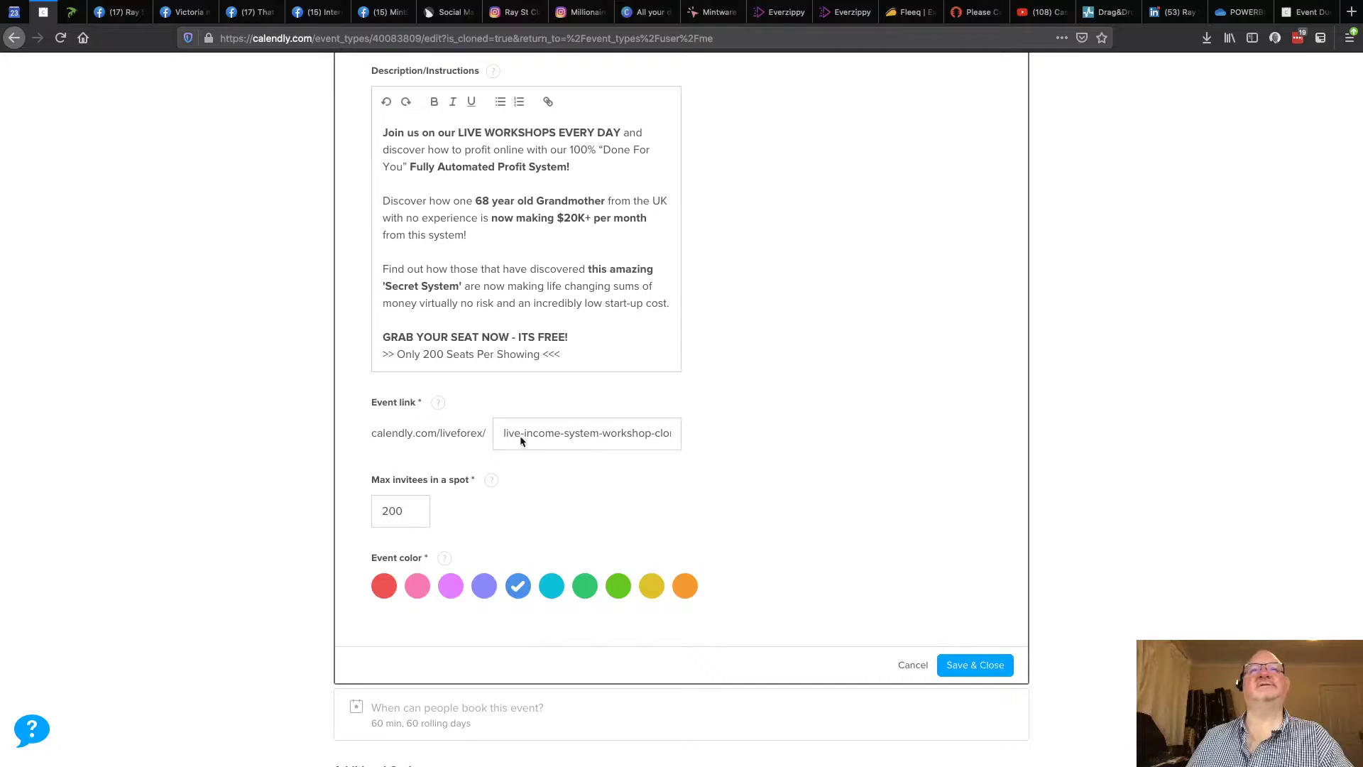
pyautogui.moveTo(502, 434); pyautogui.dragTo(733, 444)
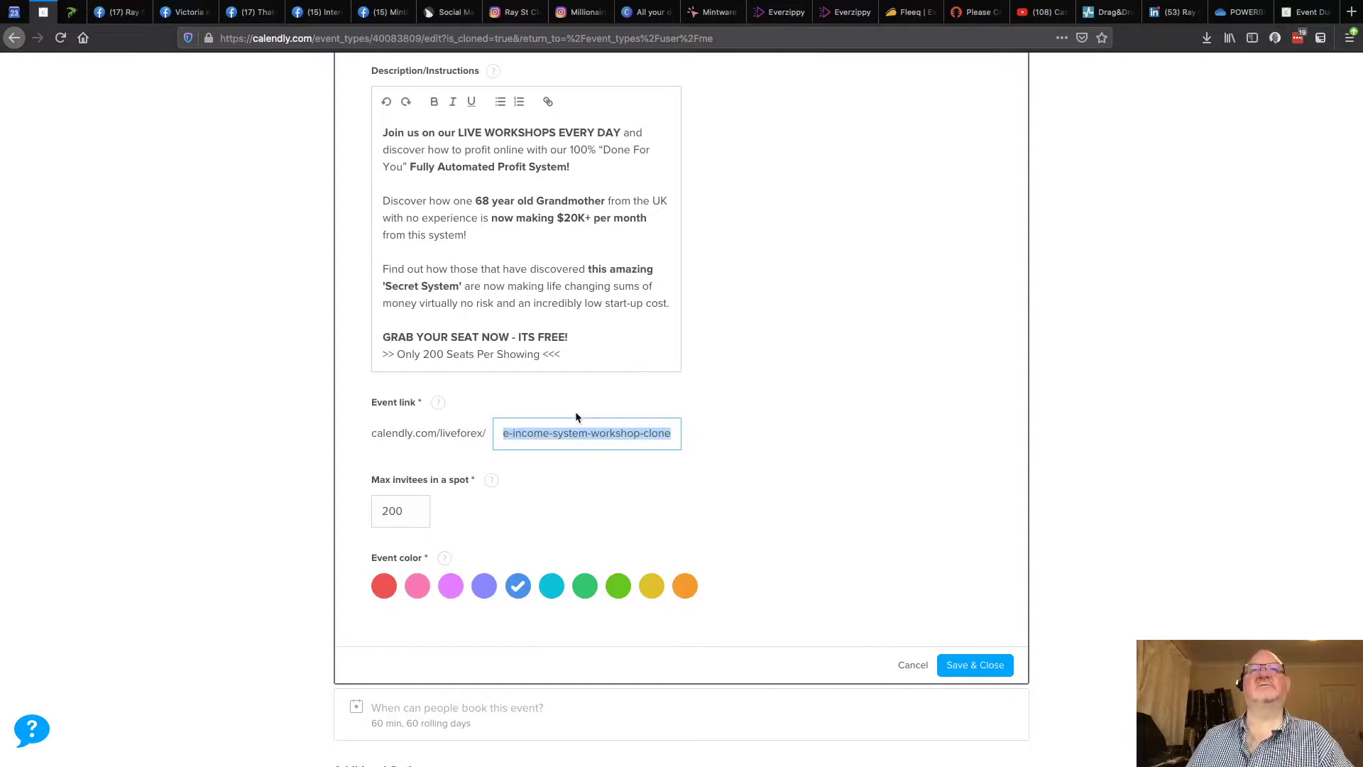
pyautogui.scroll(4, 590, 408)
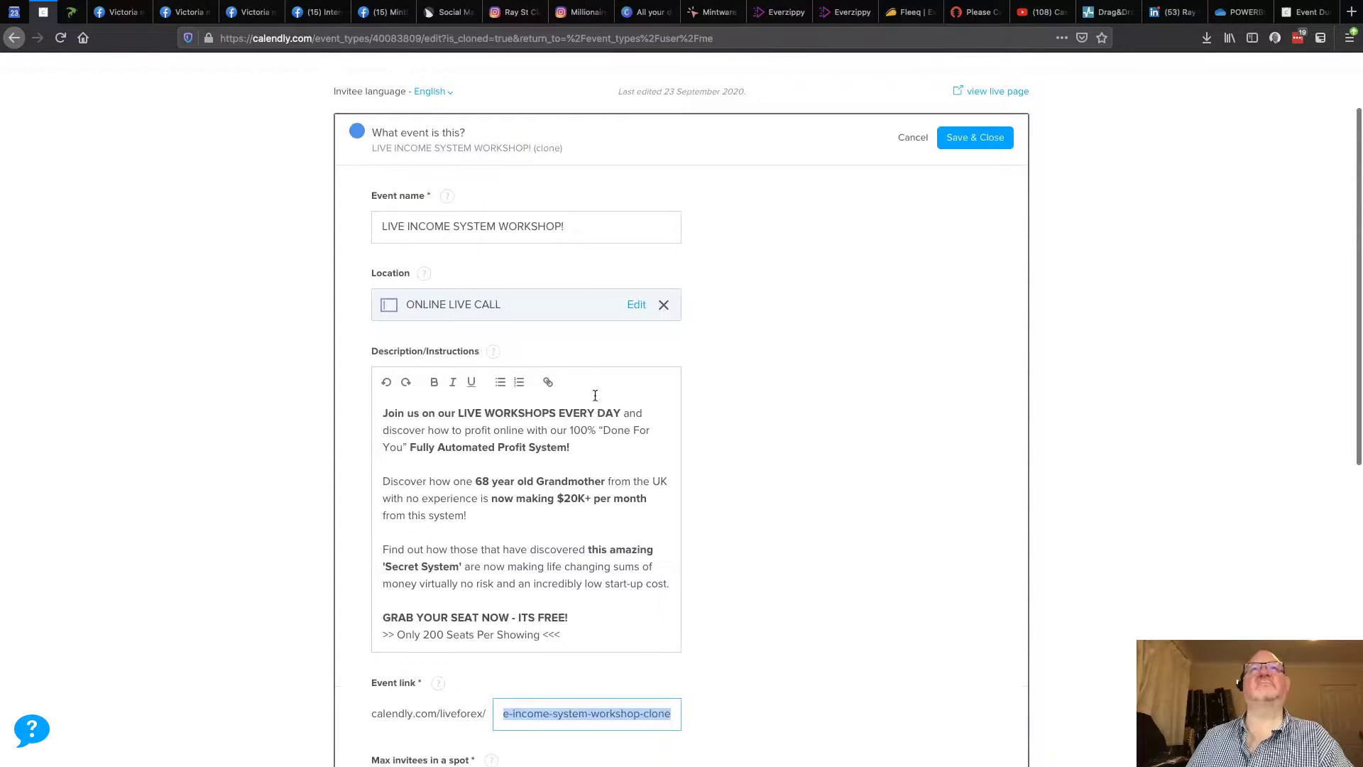
pyautogui.click(573, 228)
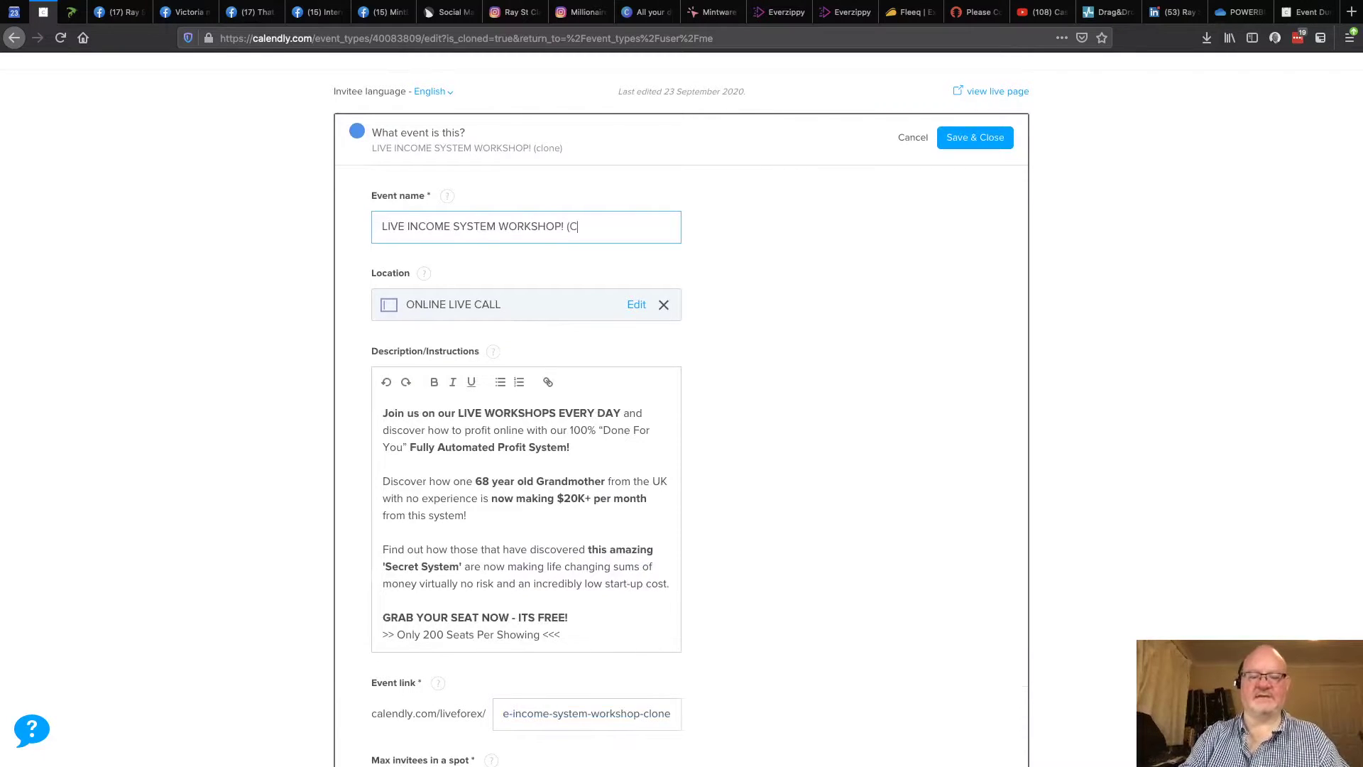
pyautogui.write('Clone')
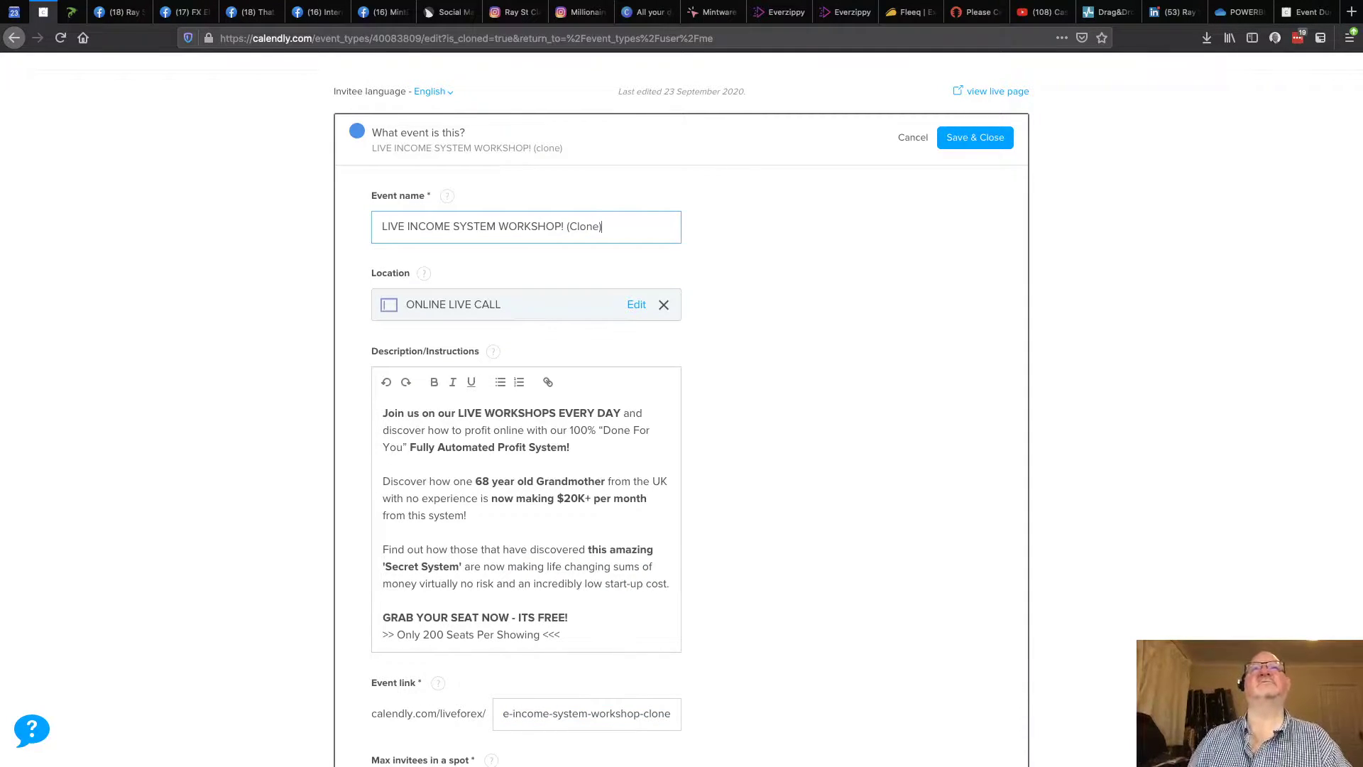
pyautogui.click(992, 137)
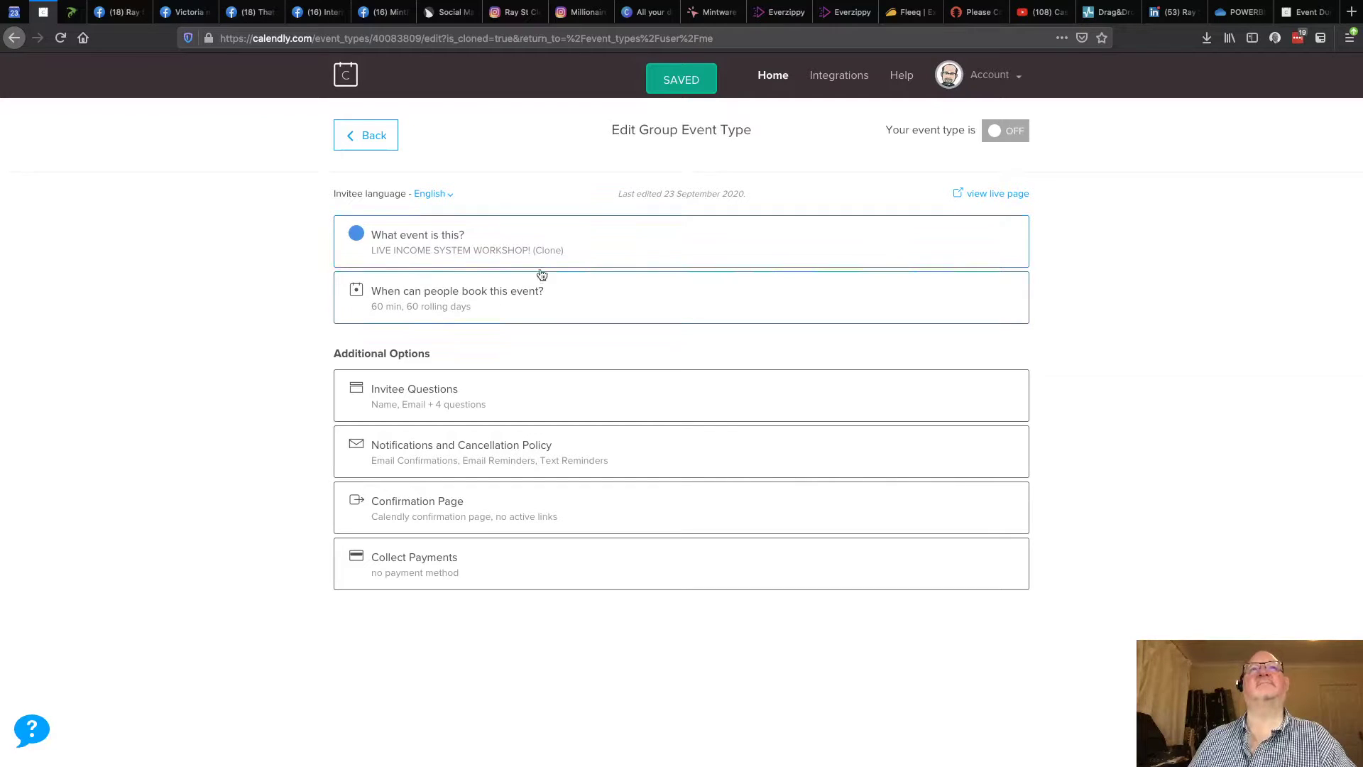
pyautogui.click(371, 135)
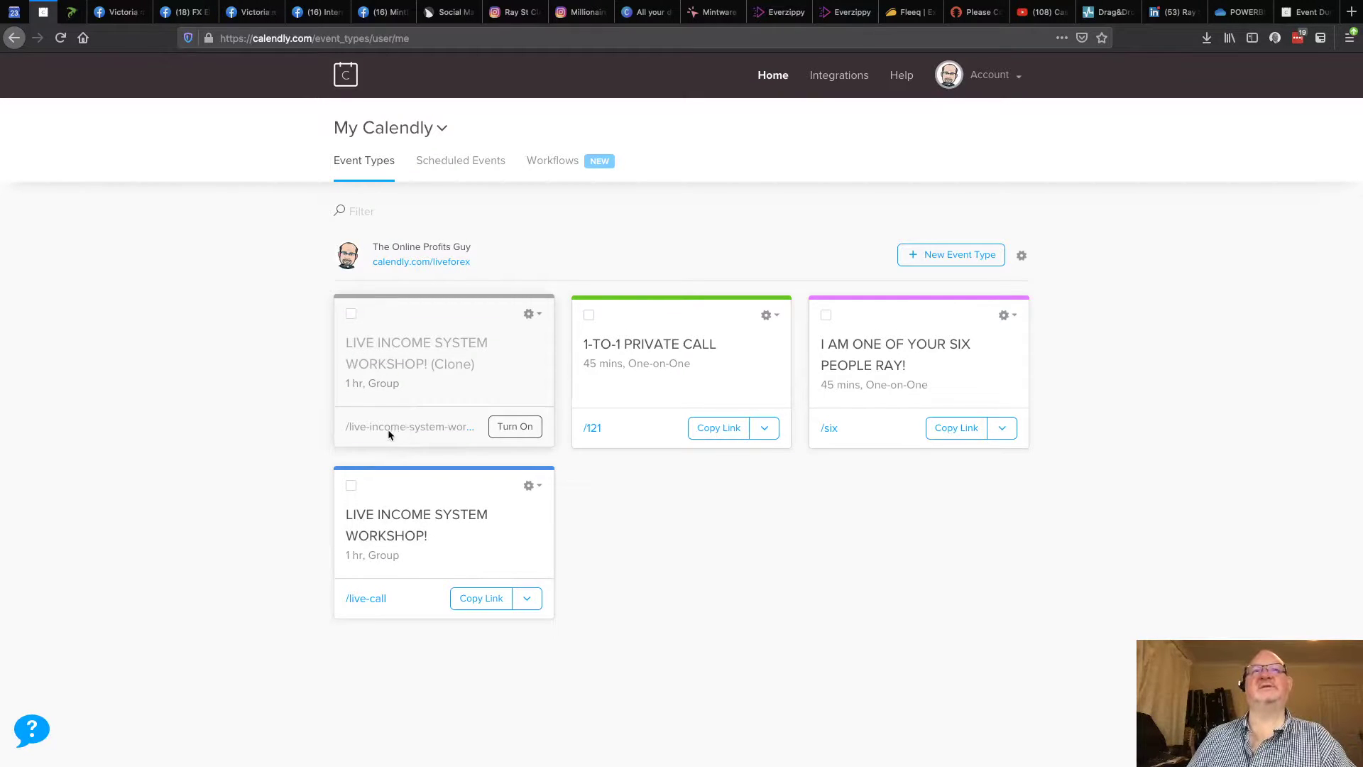
# Step: Try to save the cloned workshop with the event link live-call, discard the edit and return to the event types list
pyautogui.click(420, 395)
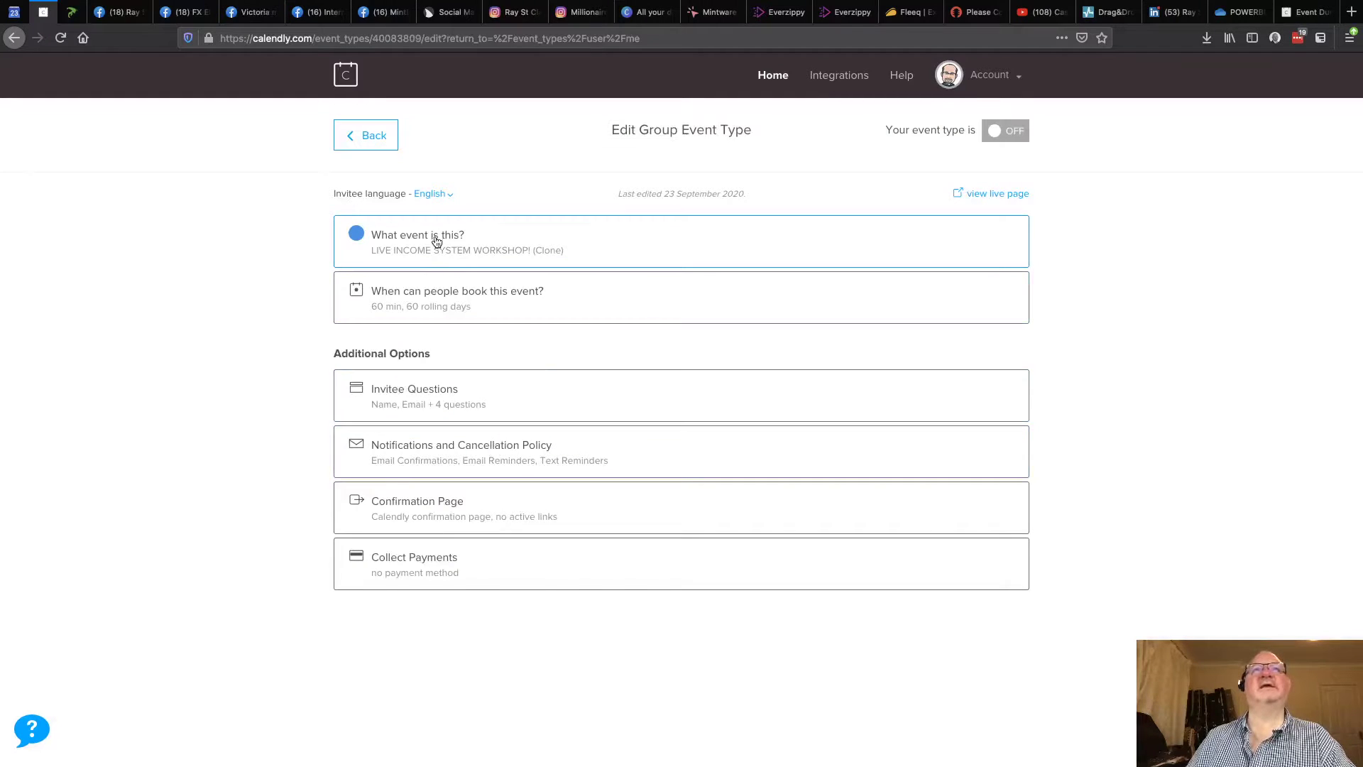
pyautogui.click(439, 247)
pyautogui.scroll(-9, 540, 522)
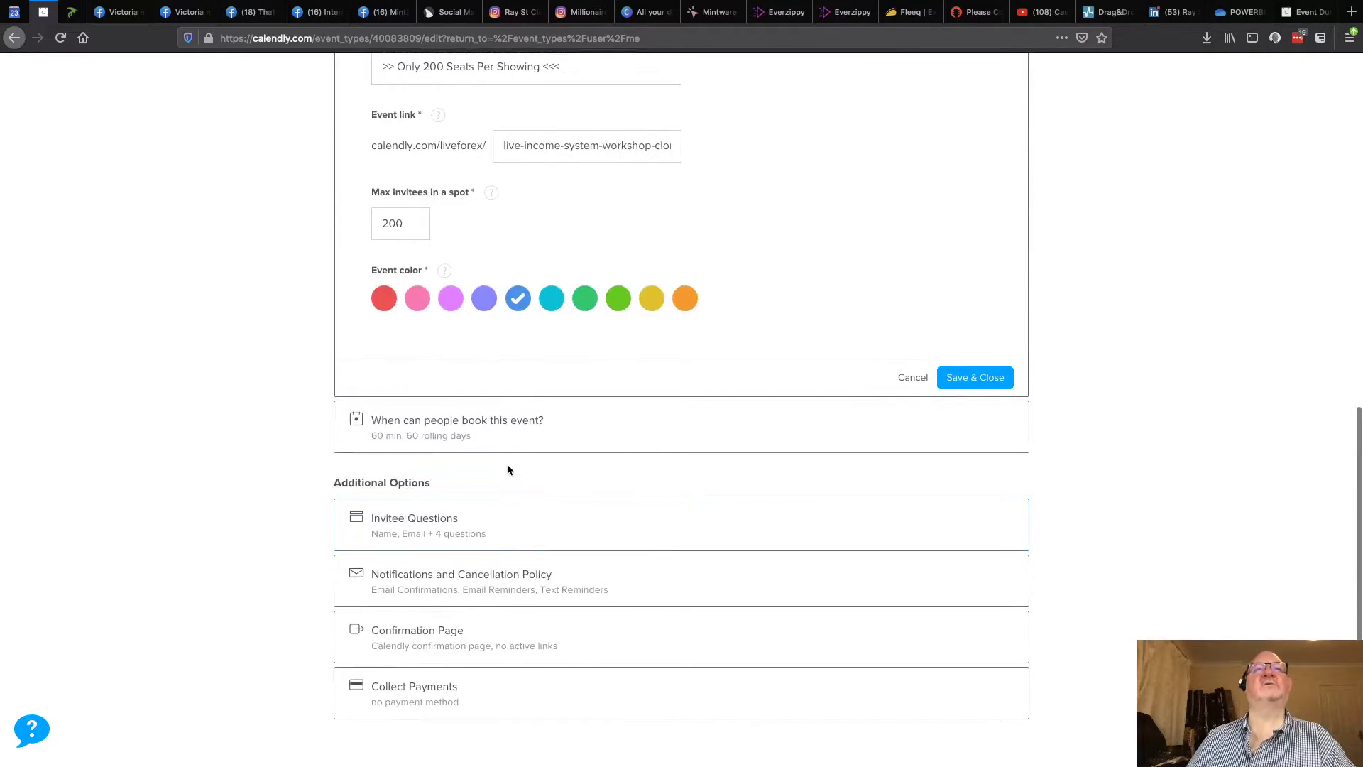
pyautogui.scroll(3, 506, 469)
pyautogui.moveTo(524, 367); pyautogui.dragTo(705, 373)
pyautogui.write('call')
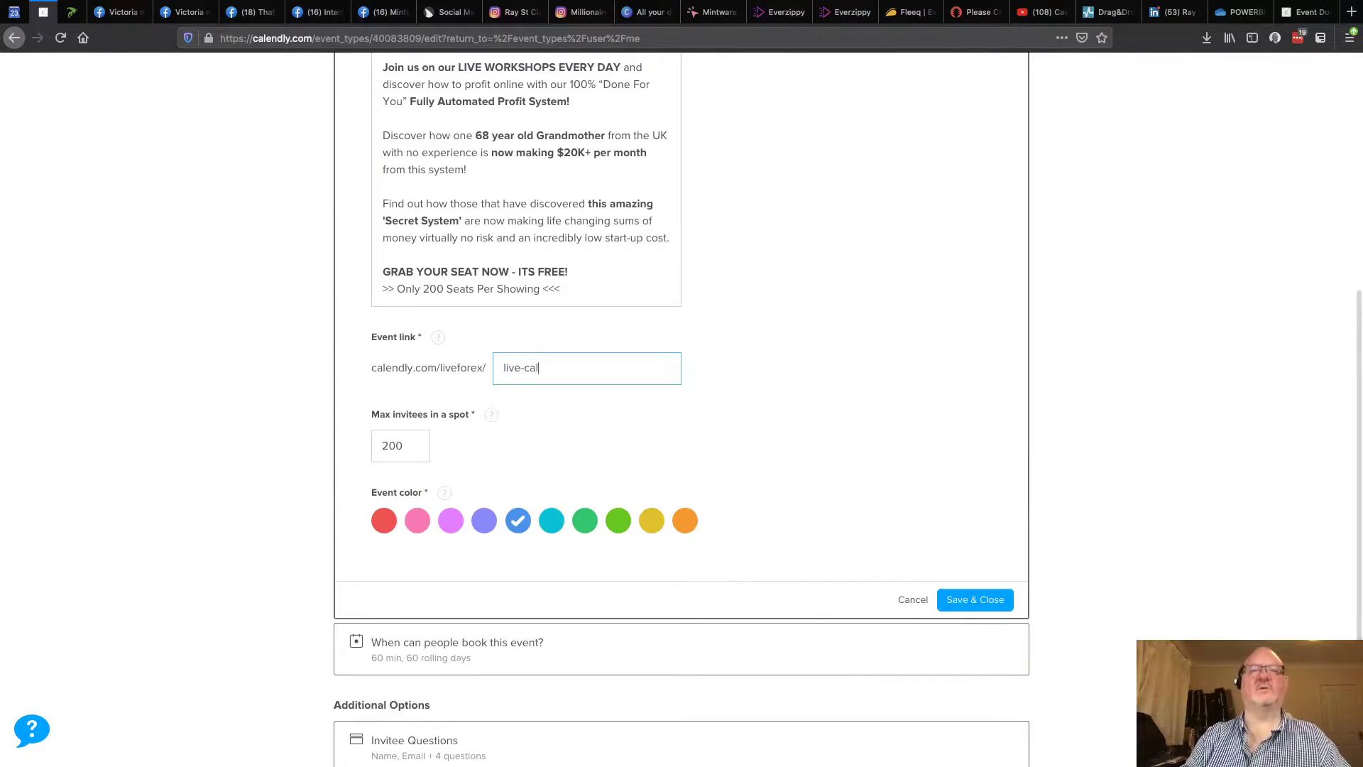
pyautogui.click(974, 599)
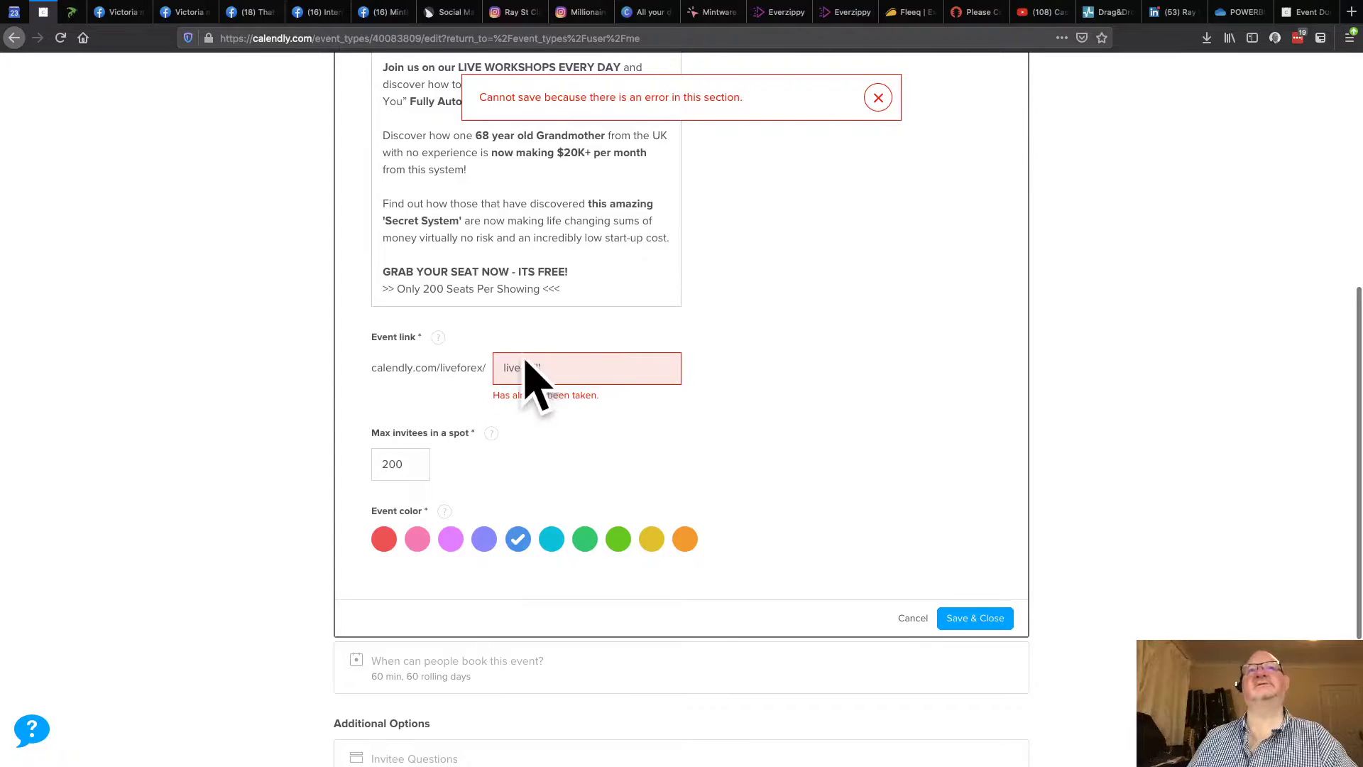
pyautogui.click(895, 618)
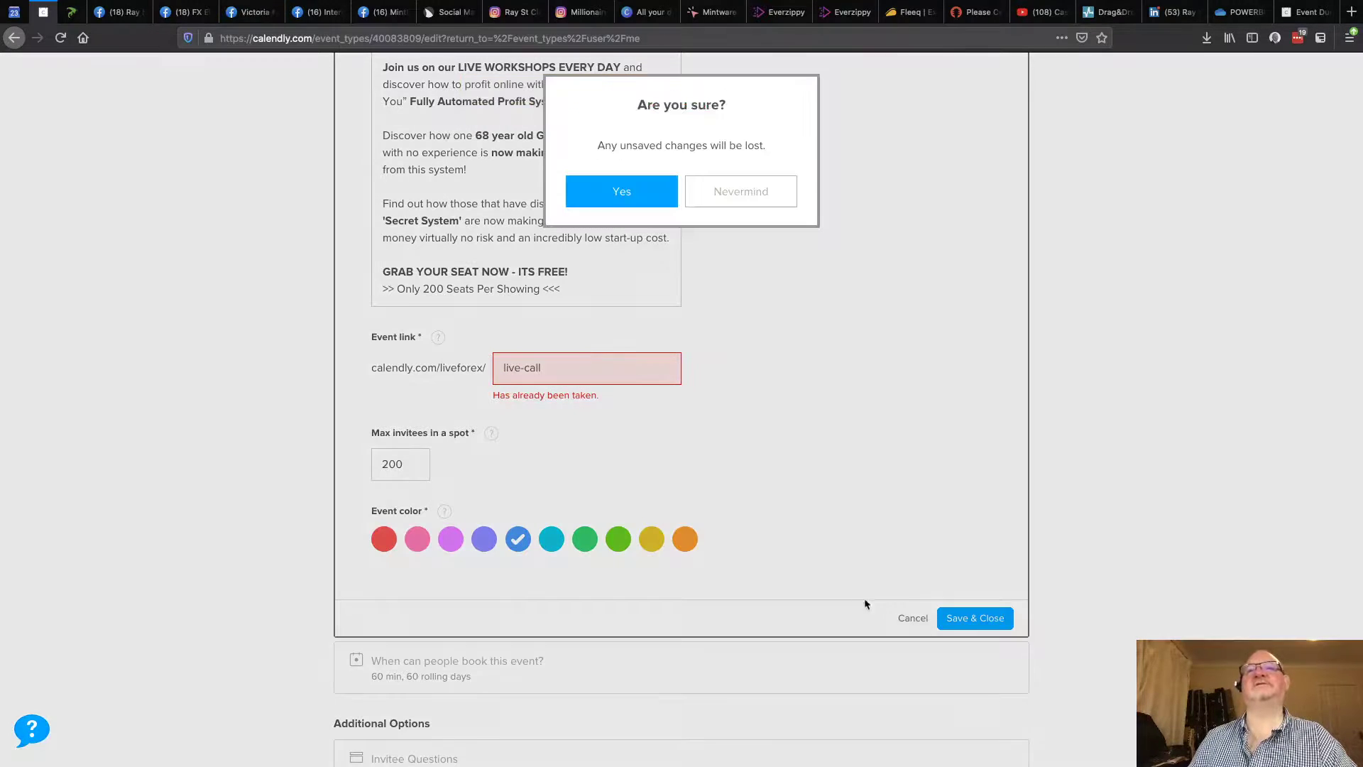
pyautogui.click(621, 191)
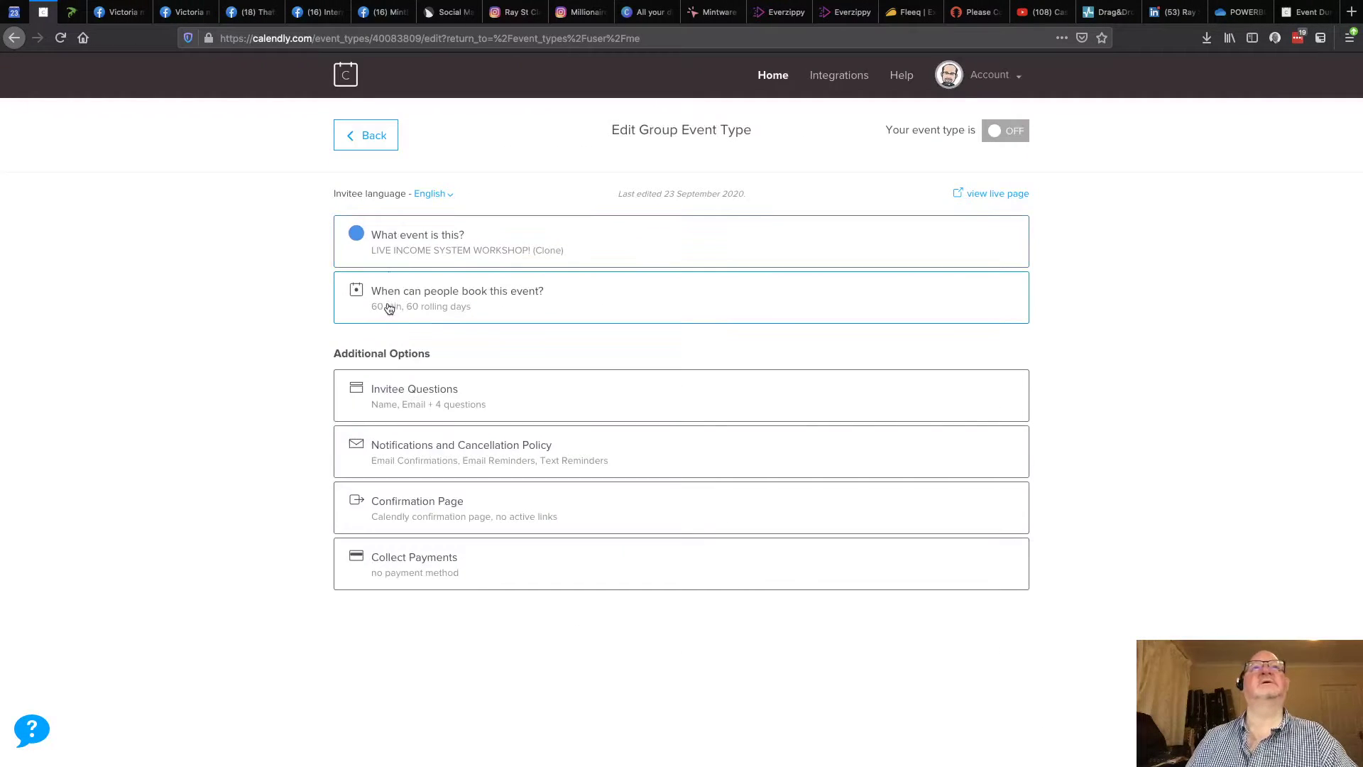
pyautogui.click(372, 145)
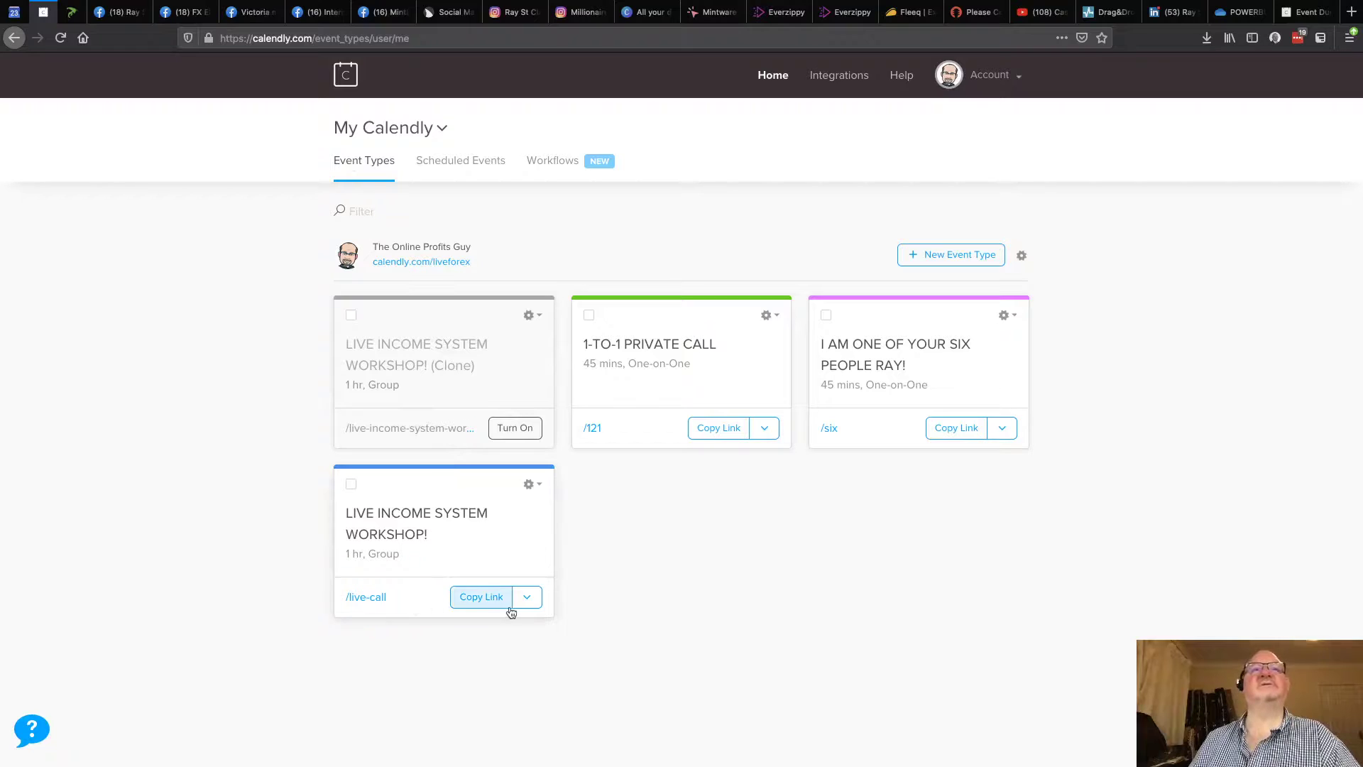
# Step: Delete the original LIVE INCOME SYSTEM WORKSHOP! event type that uses the /live-call link
pyautogui.click(350, 484)
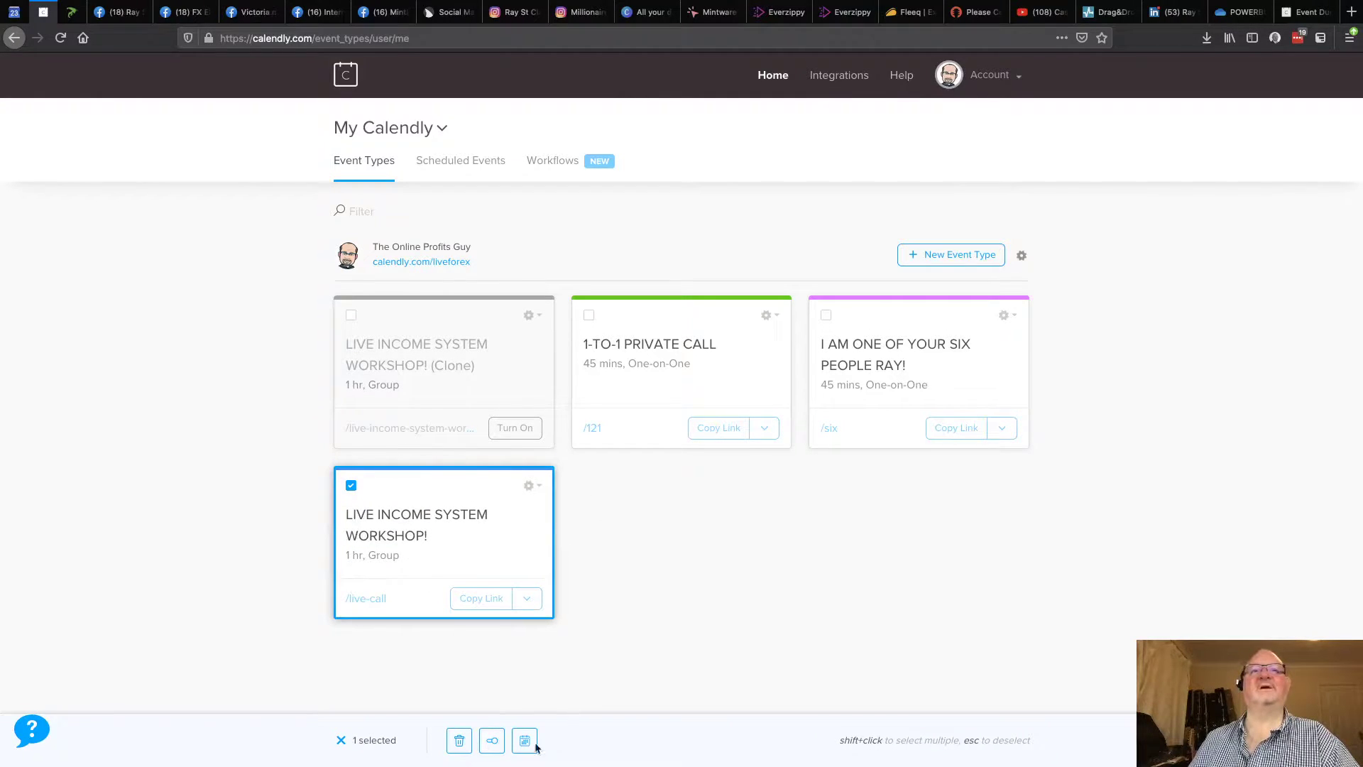
pyautogui.click(458, 742)
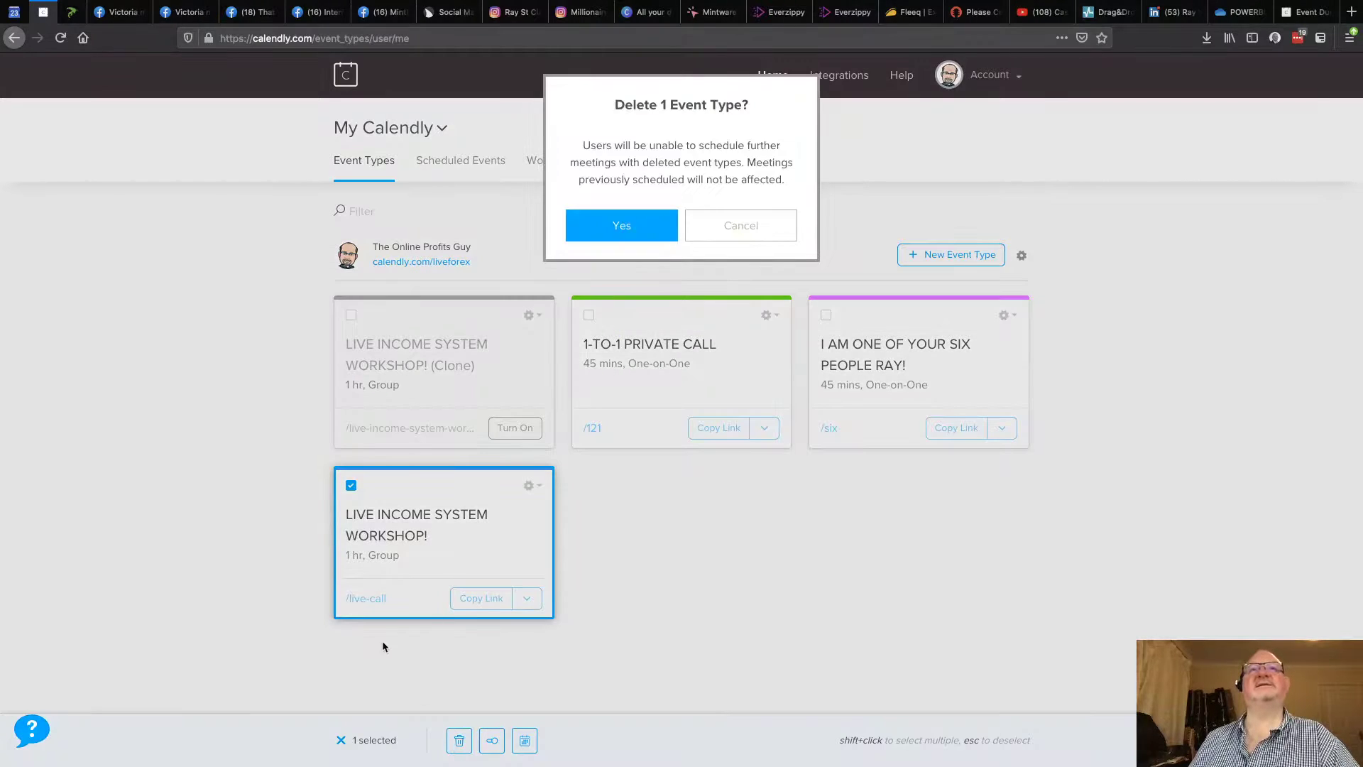
pyautogui.click(623, 225)
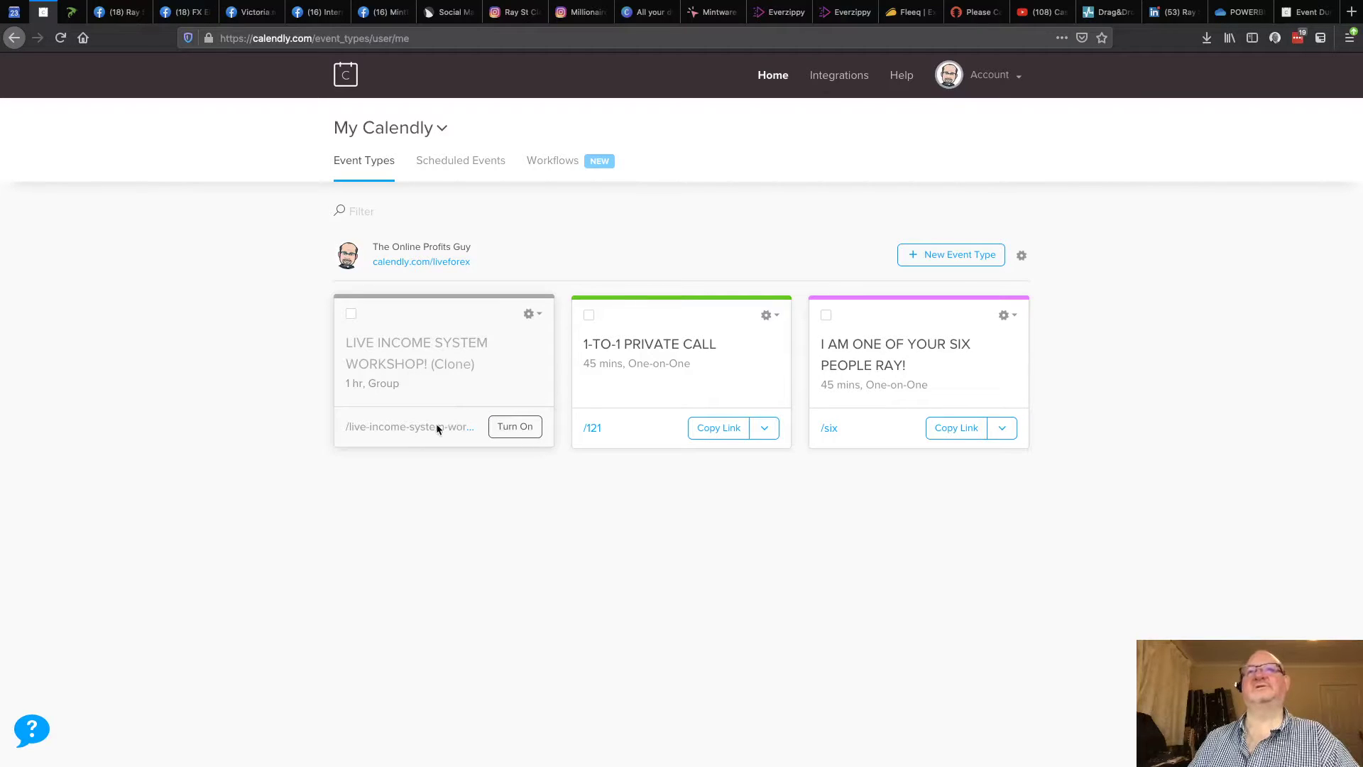
# Step: Set the event link of the cloned workshop event type to live-call and save the section
pyautogui.click(468, 391)
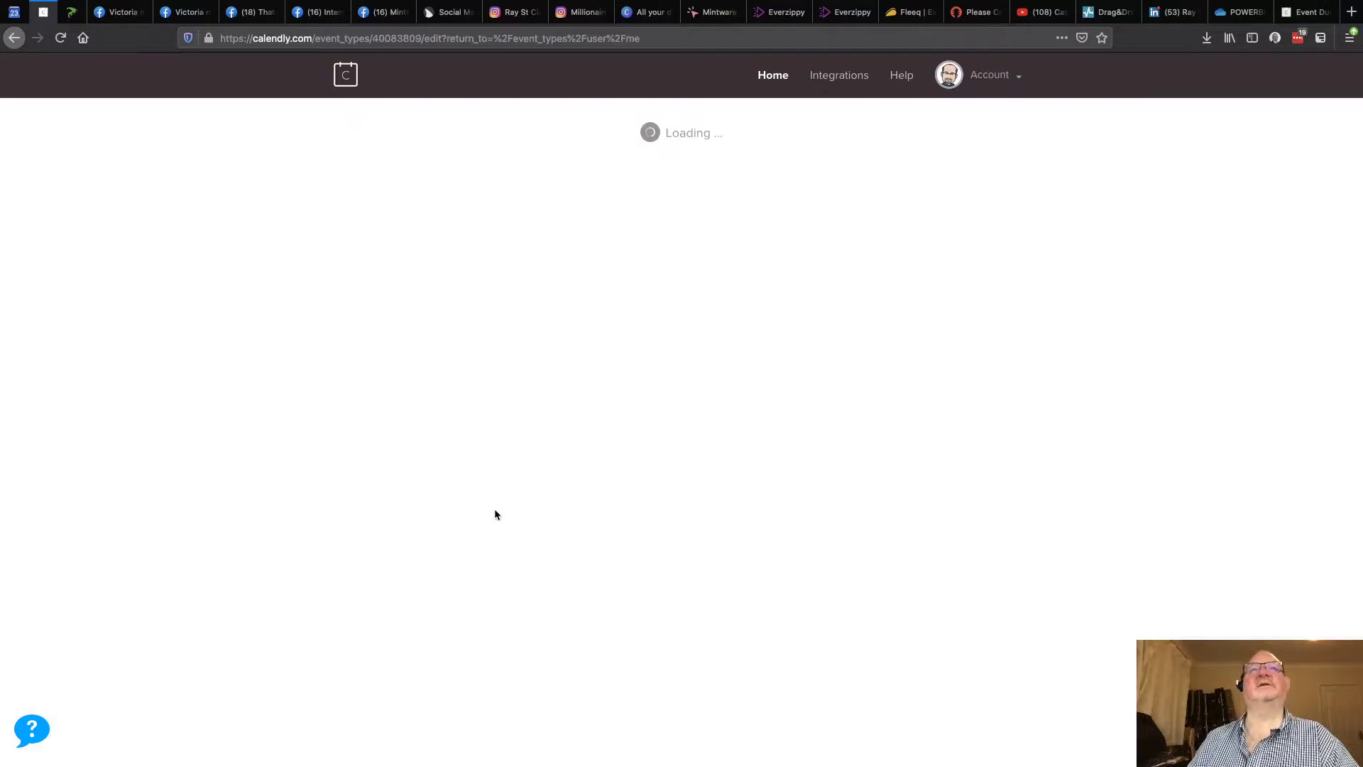
pyautogui.click(448, 248)
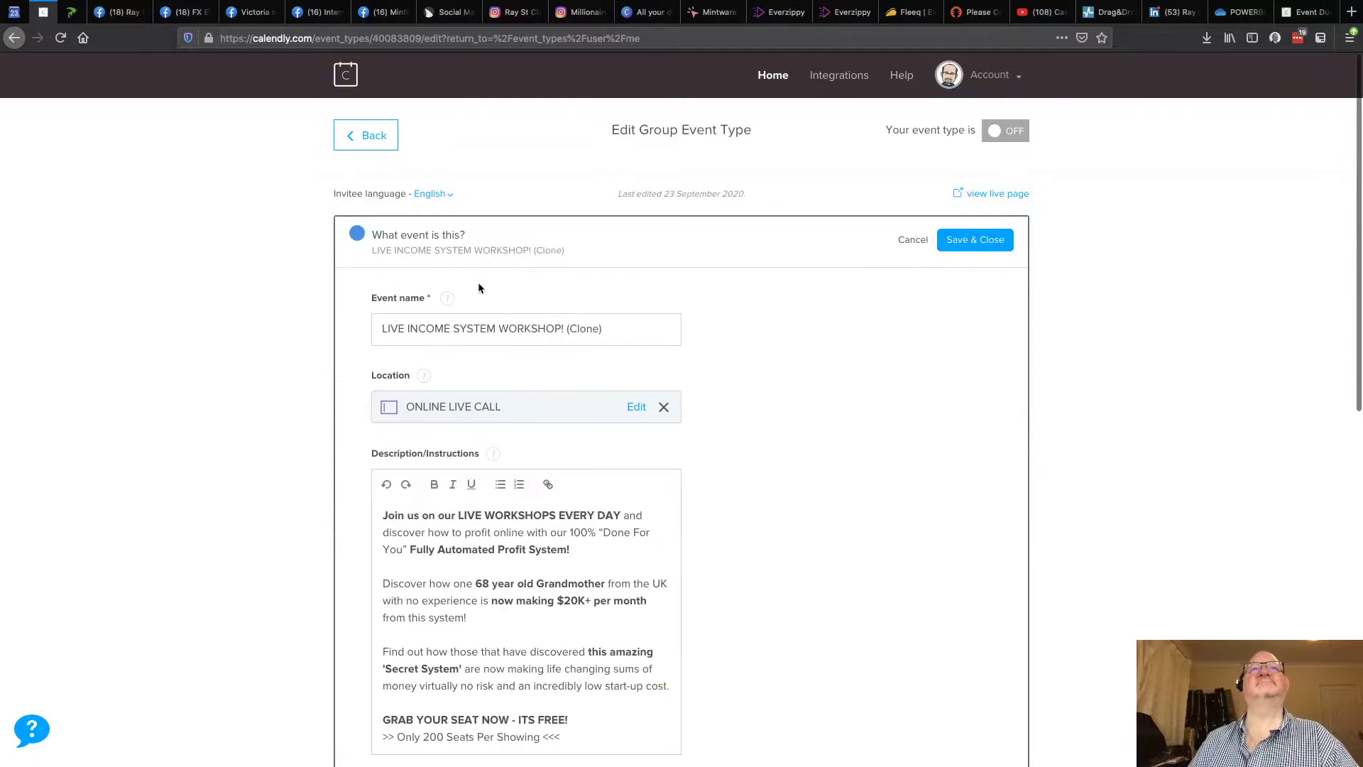
pyautogui.scroll(-5, 476, 592)
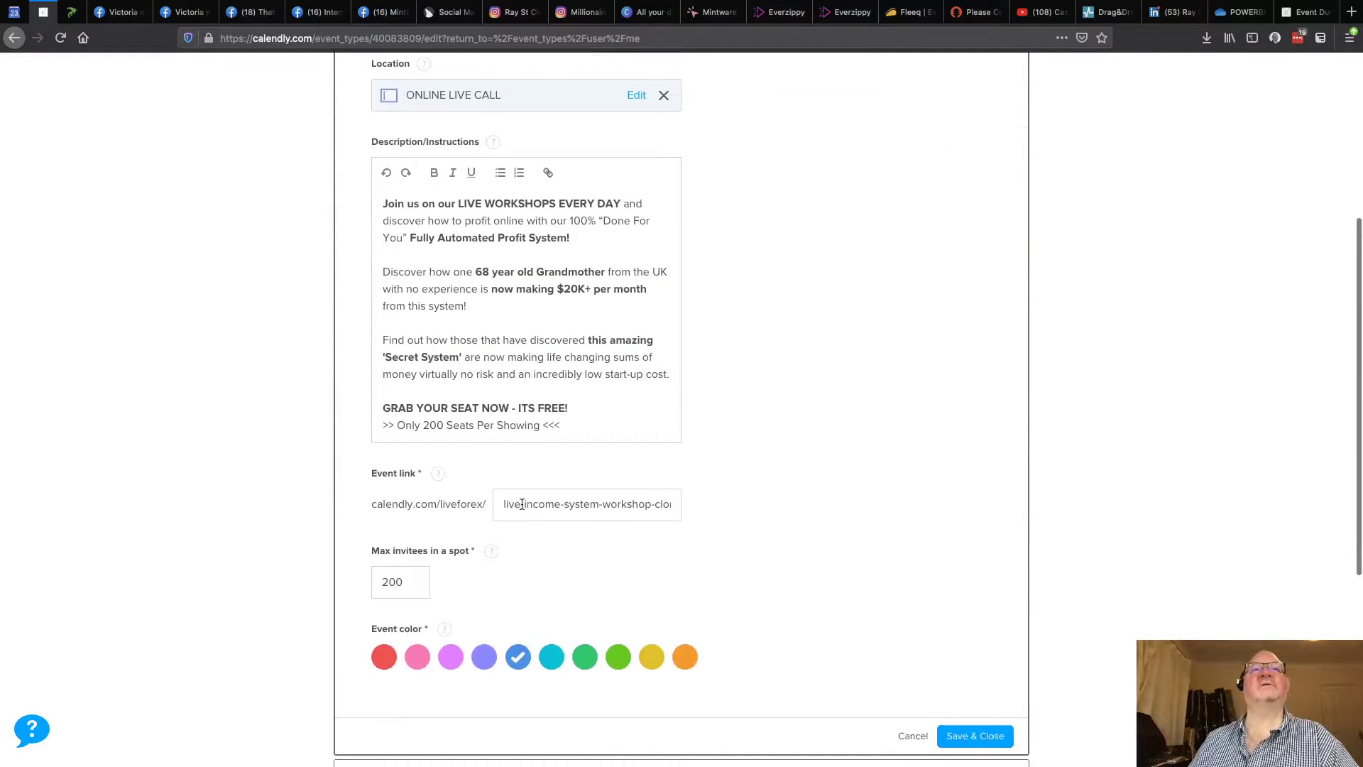
pyautogui.moveTo(526, 503); pyautogui.dragTo(786, 507)
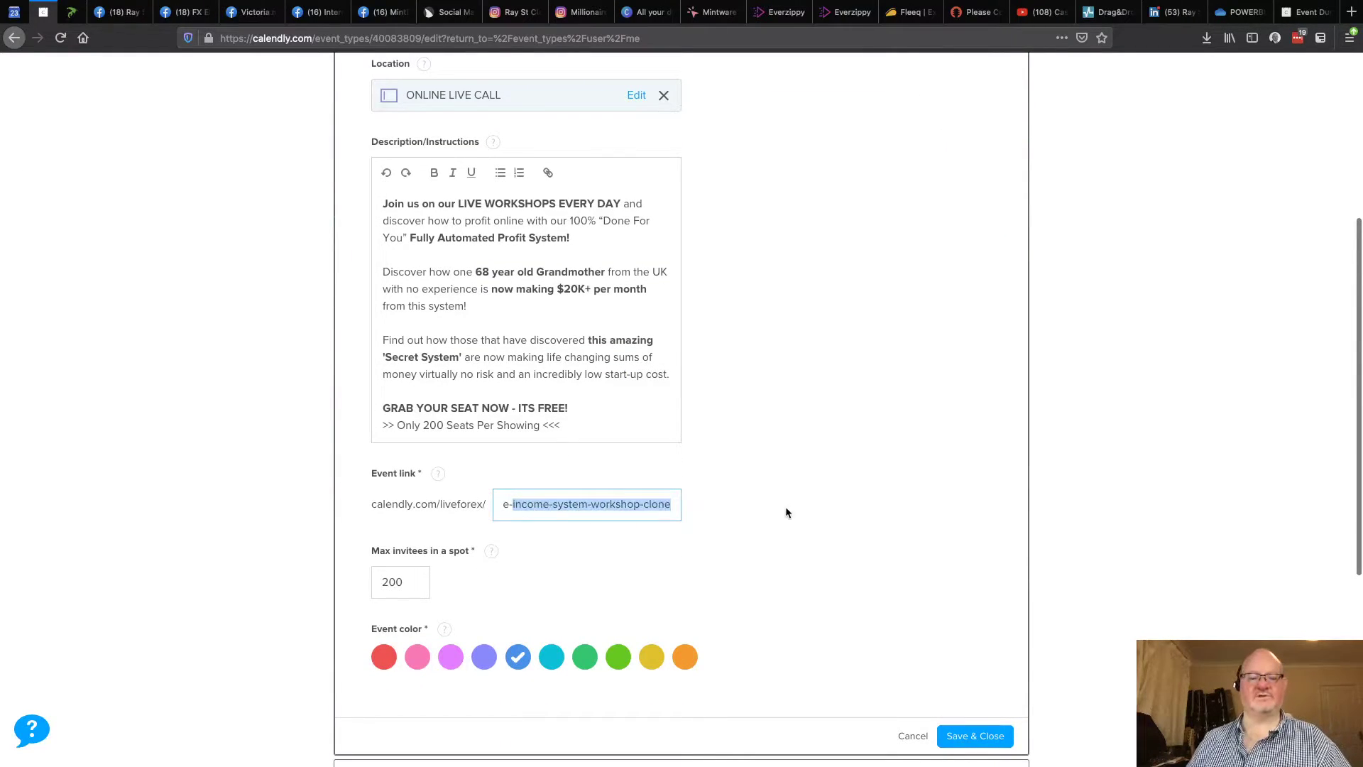
pyautogui.write('call')
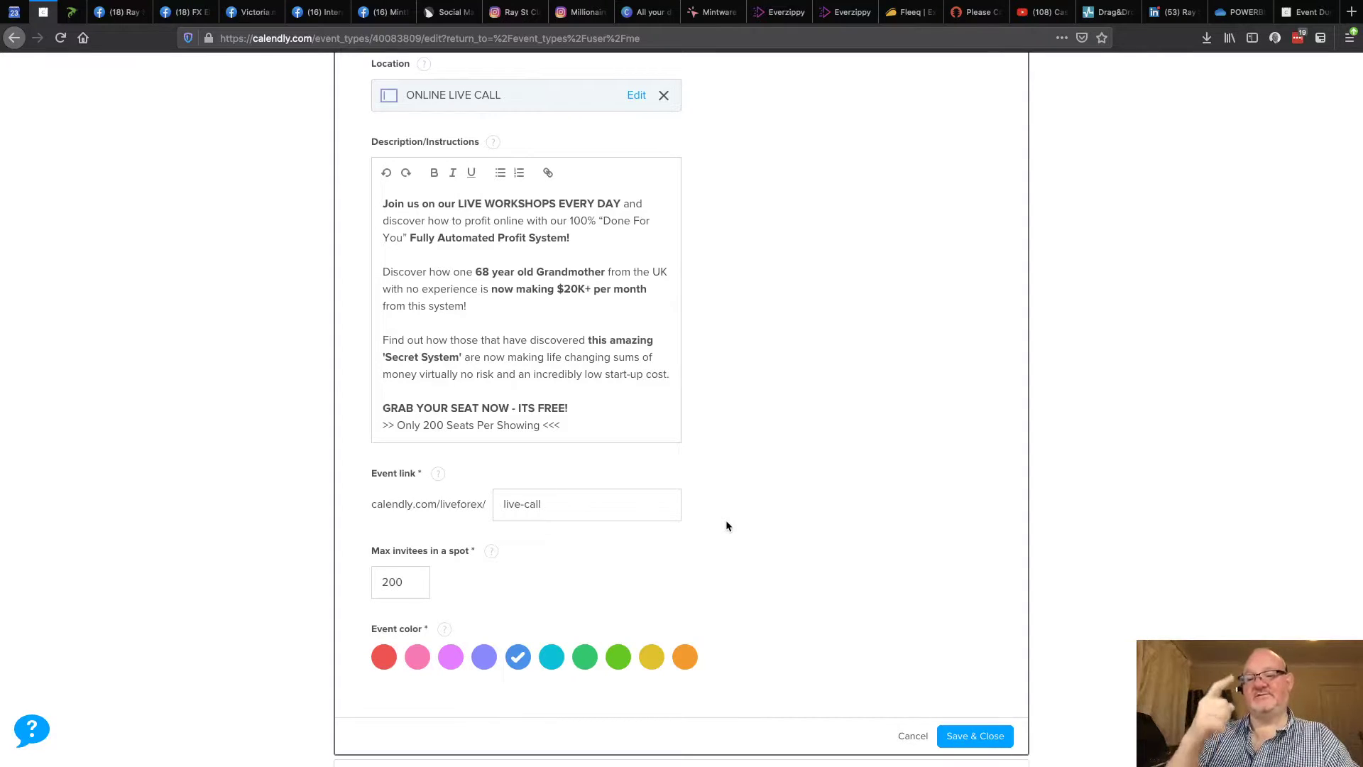
pyautogui.click(506, 506)
pyautogui.moveTo(507, 505); pyautogui.dragTo(568, 505)
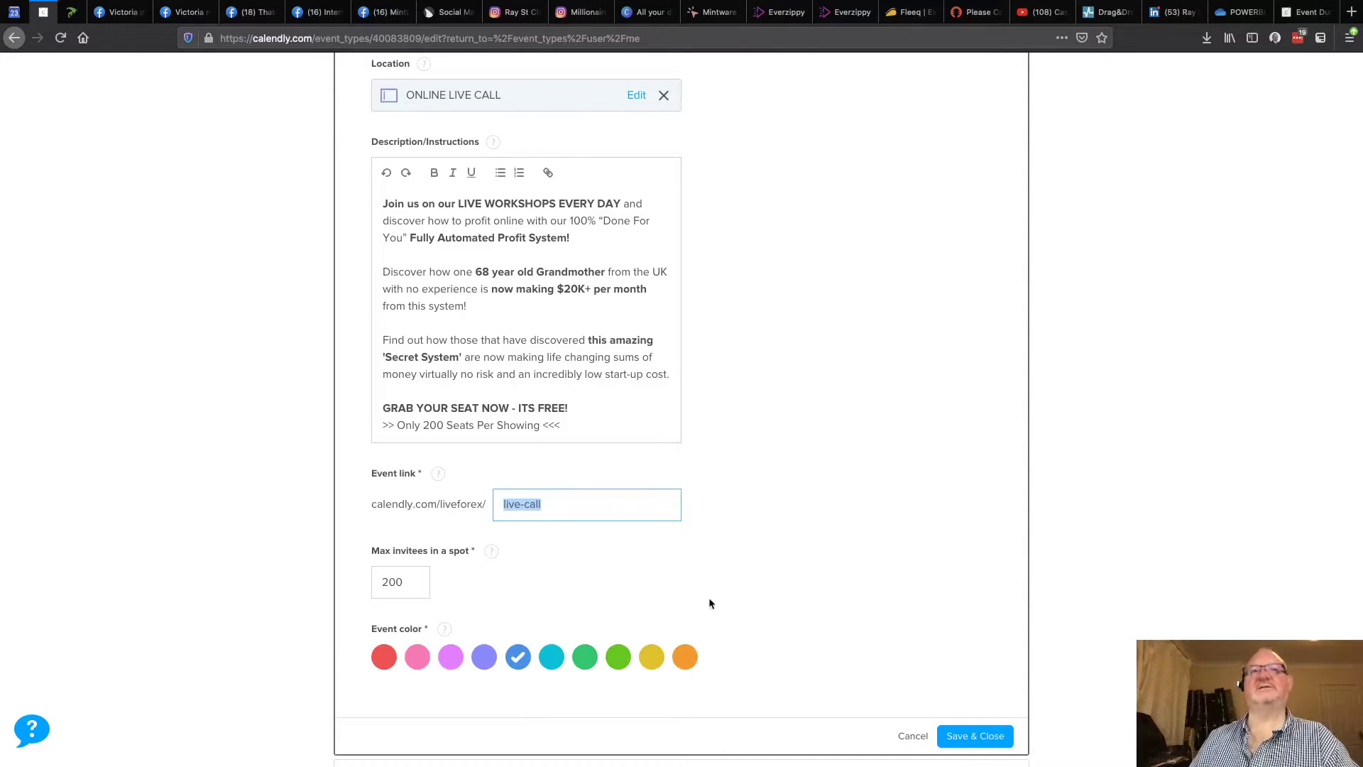
pyautogui.click(997, 739)
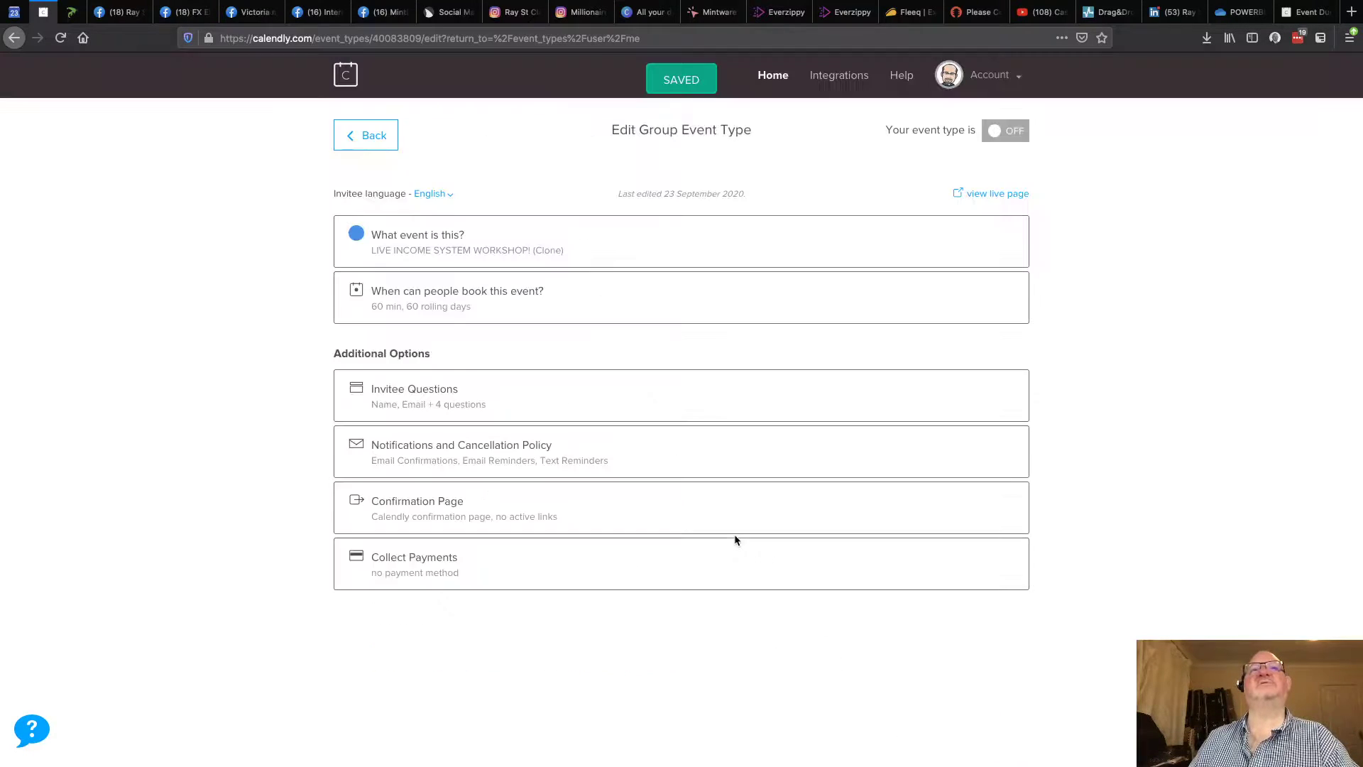
pyautogui.click(366, 134)
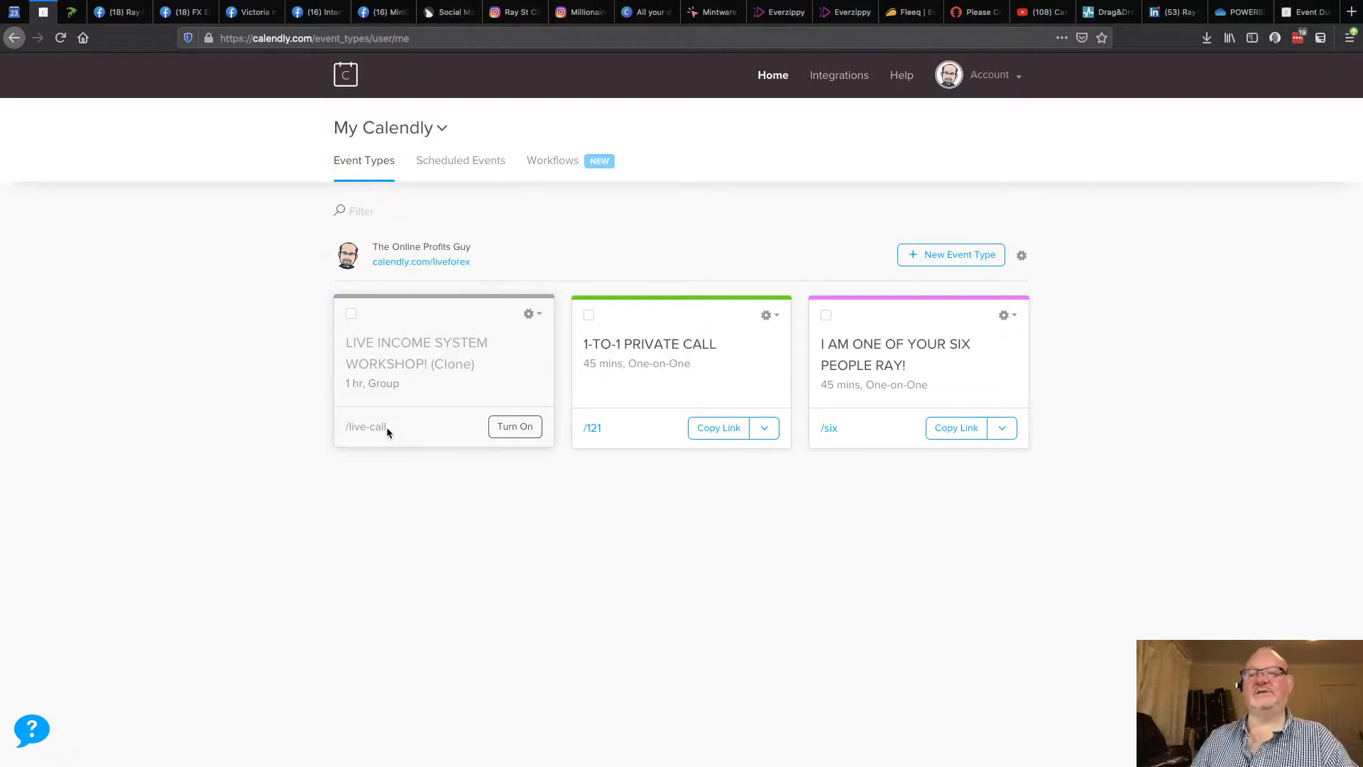
pyautogui.click(433, 365)
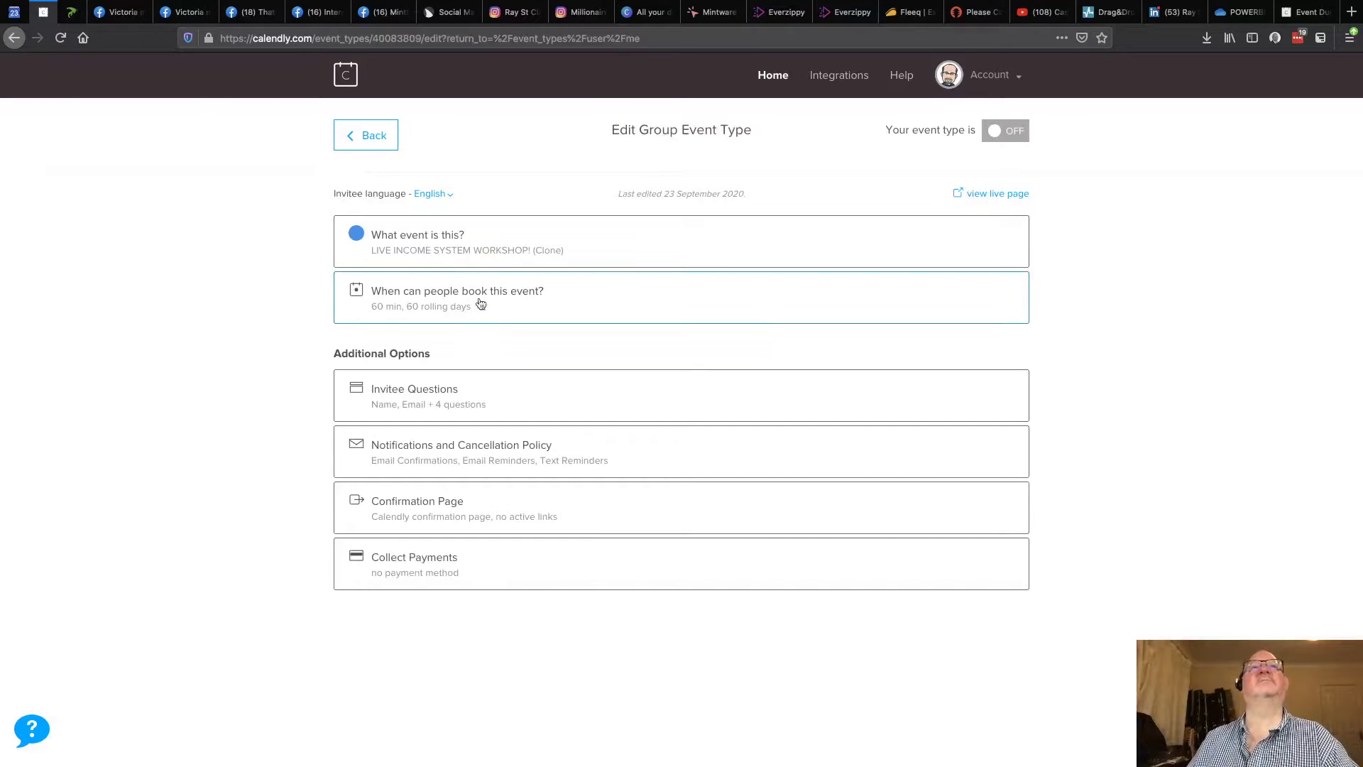
pyautogui.click(441, 249)
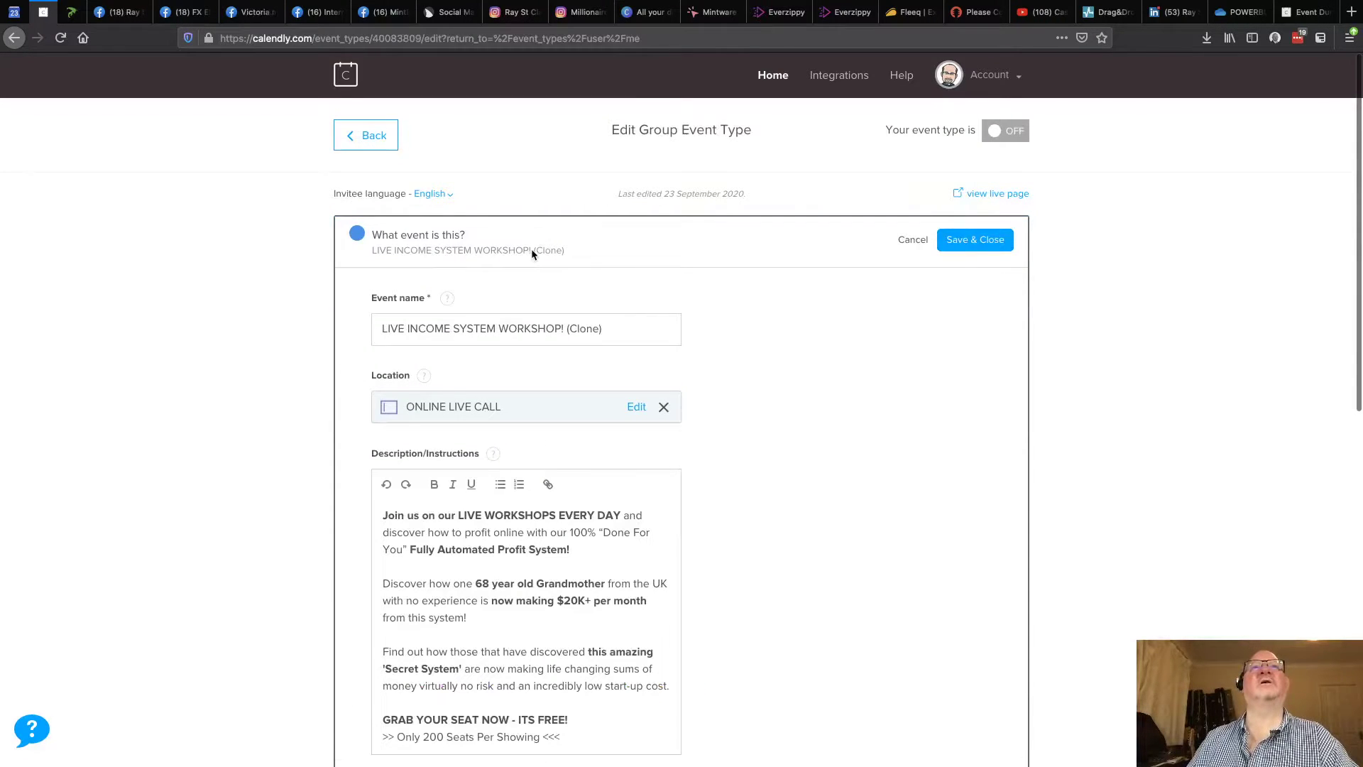
pyautogui.moveTo(531, 253); pyautogui.dragTo(639, 258)
pyautogui.click(14, 38)
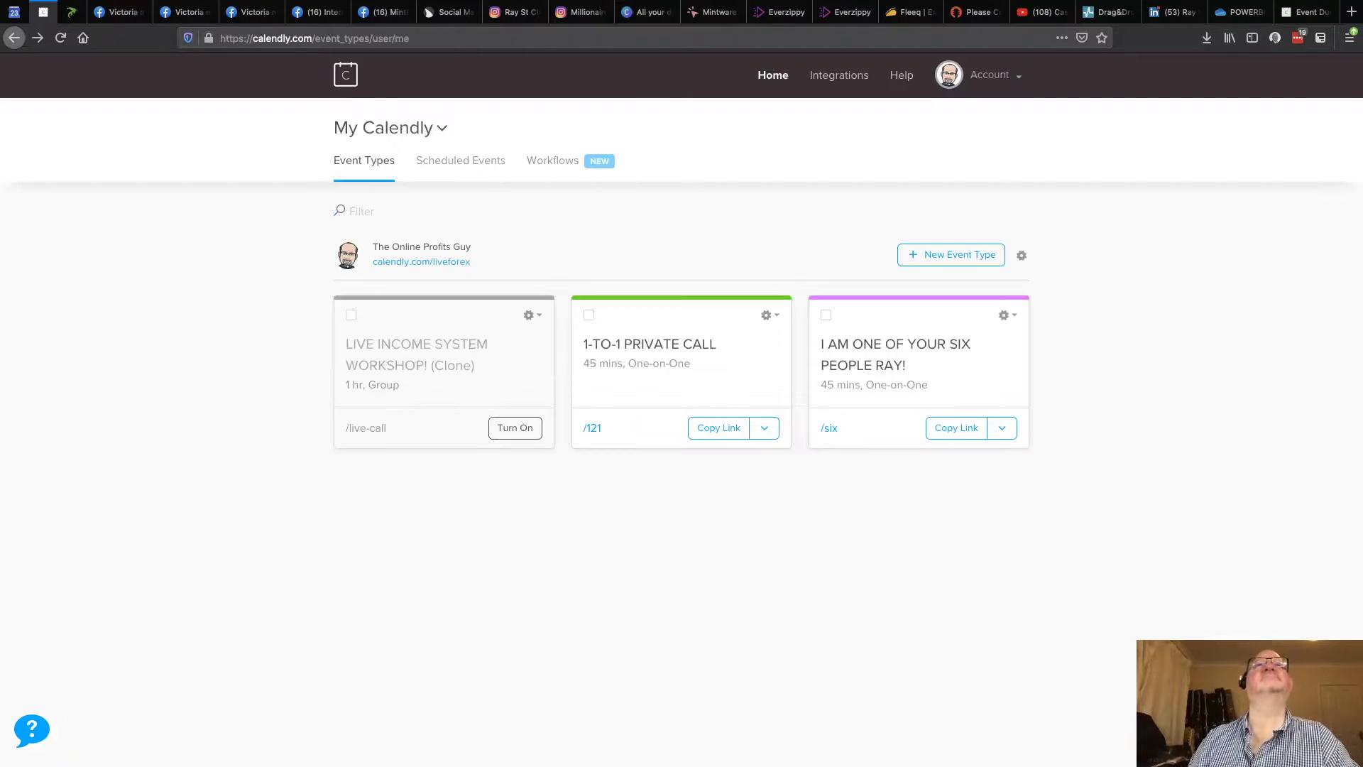
# Step: Rename the cloned workshop event type to "LIVE INCOME SYSTEM WORKSHOP!" and save the section
pyautogui.click(471, 355)
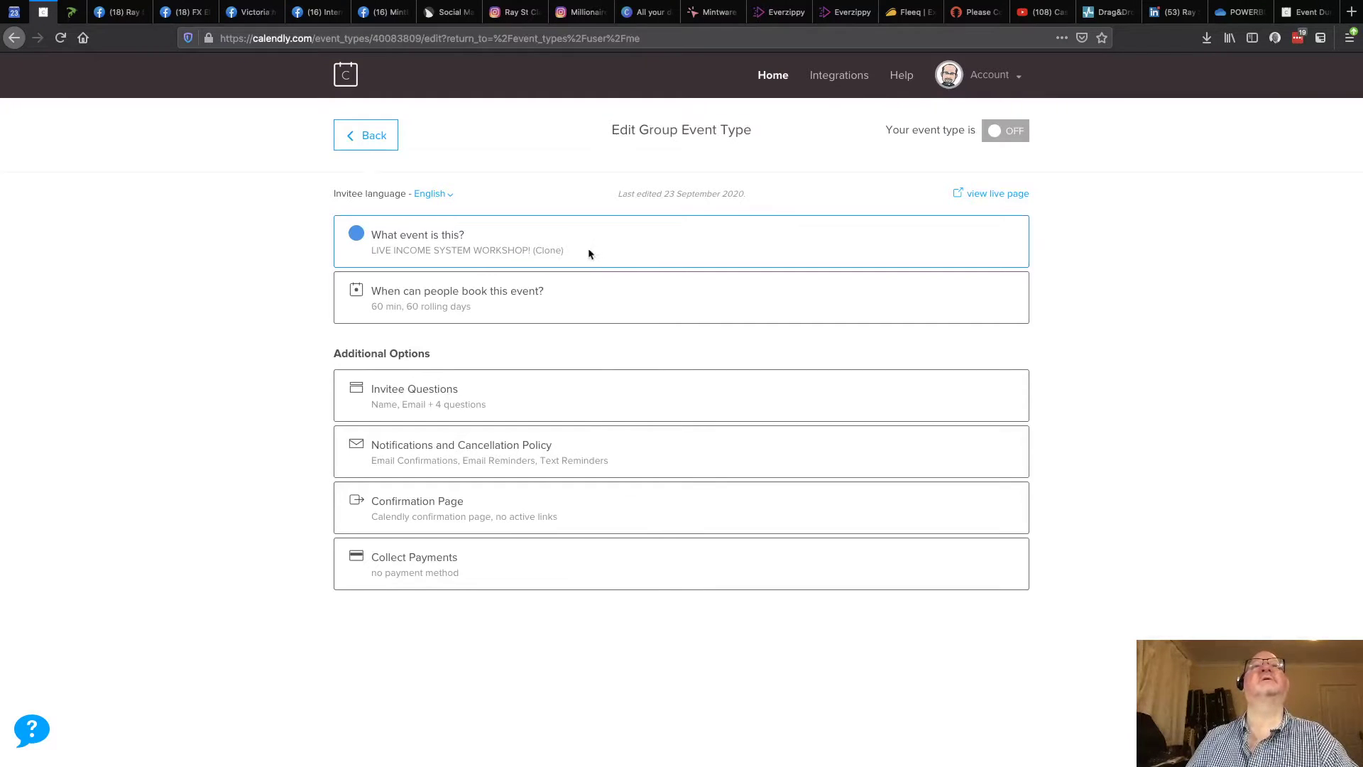
pyautogui.click(543, 257)
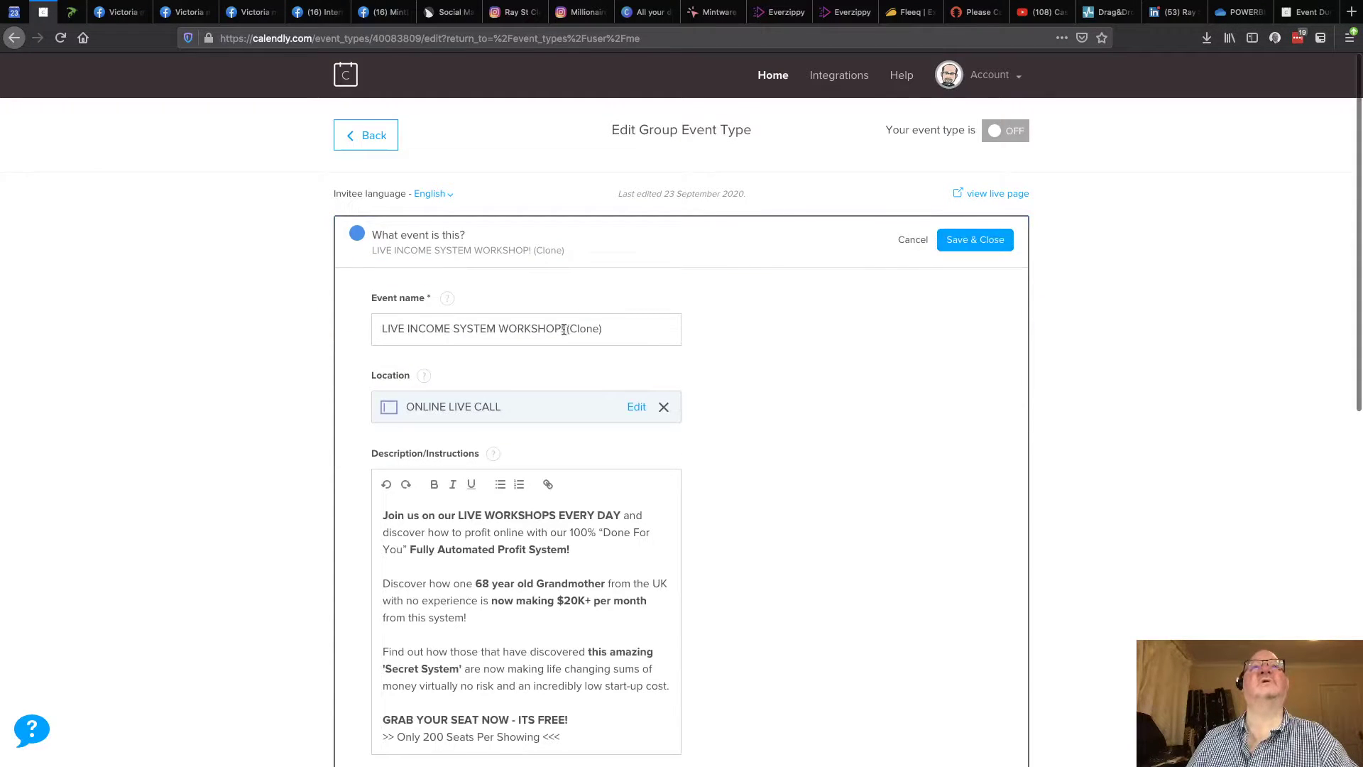
pyautogui.moveTo(564, 331); pyautogui.dragTo(632, 330)
pyautogui.press('BackSpace')
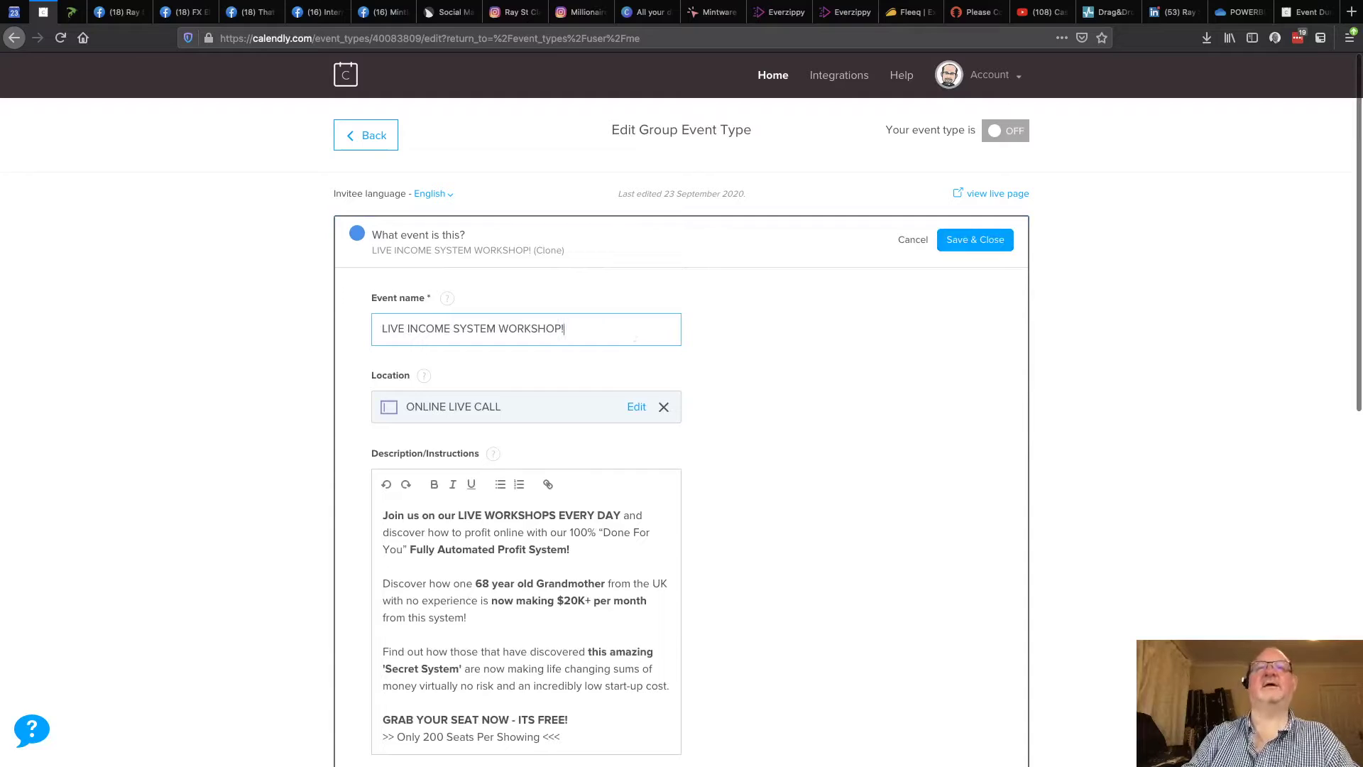
pyautogui.scroll(-4, 472, 390)
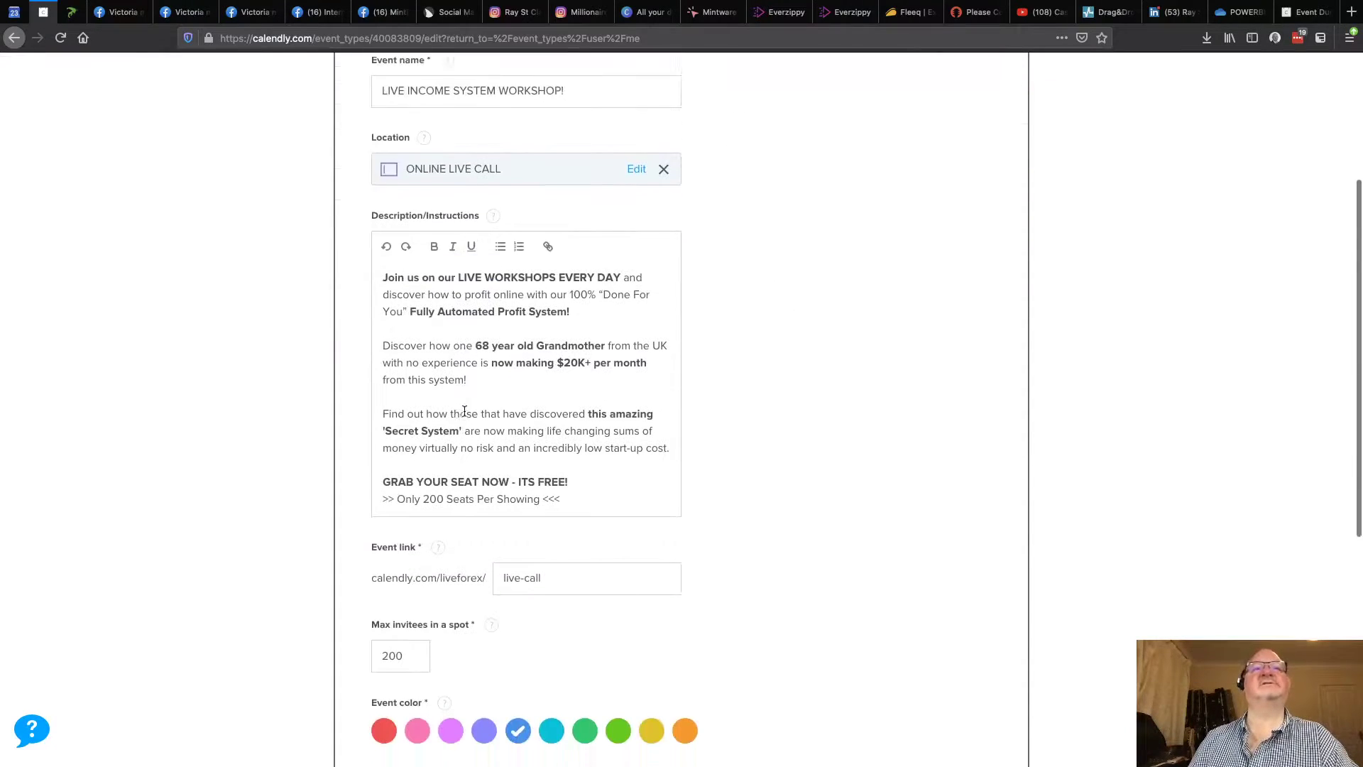
pyautogui.scroll(-3, 454, 419)
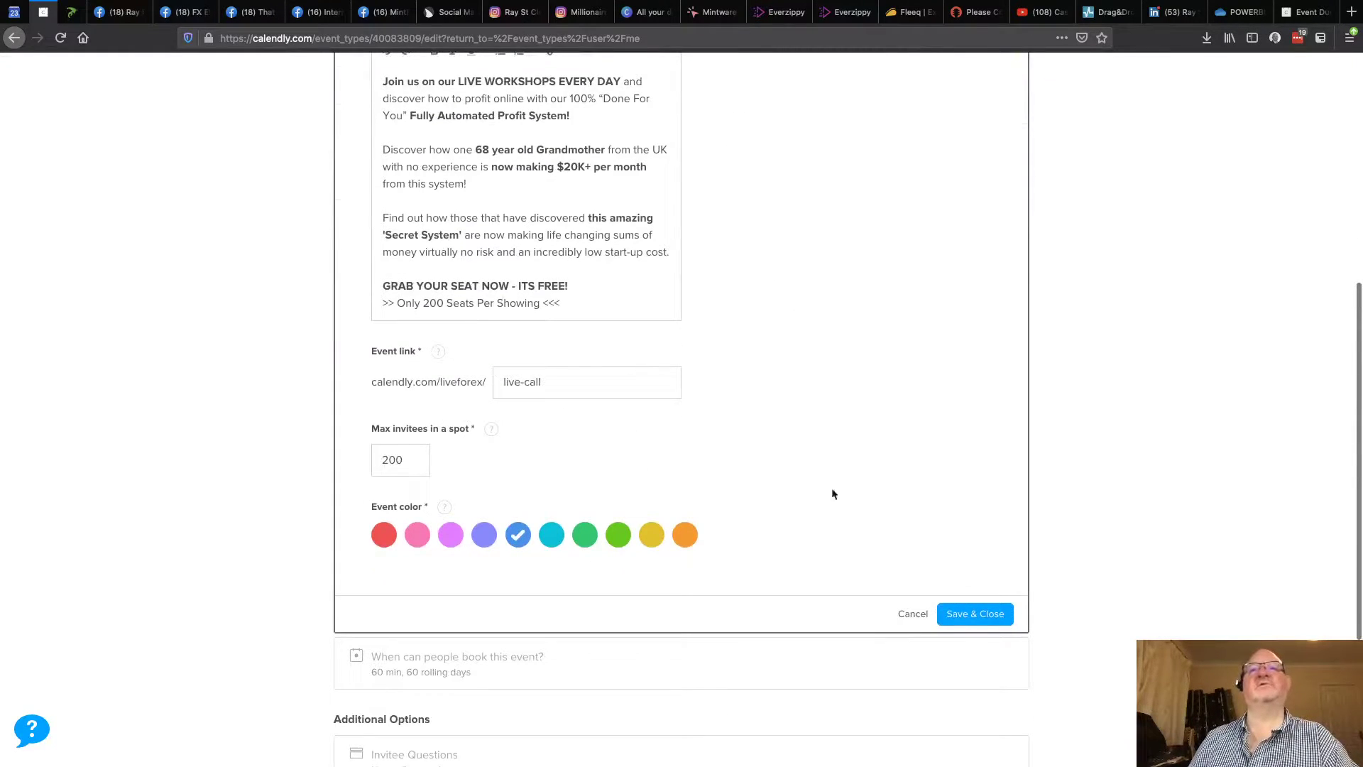
pyautogui.scroll(-3, 873, 526)
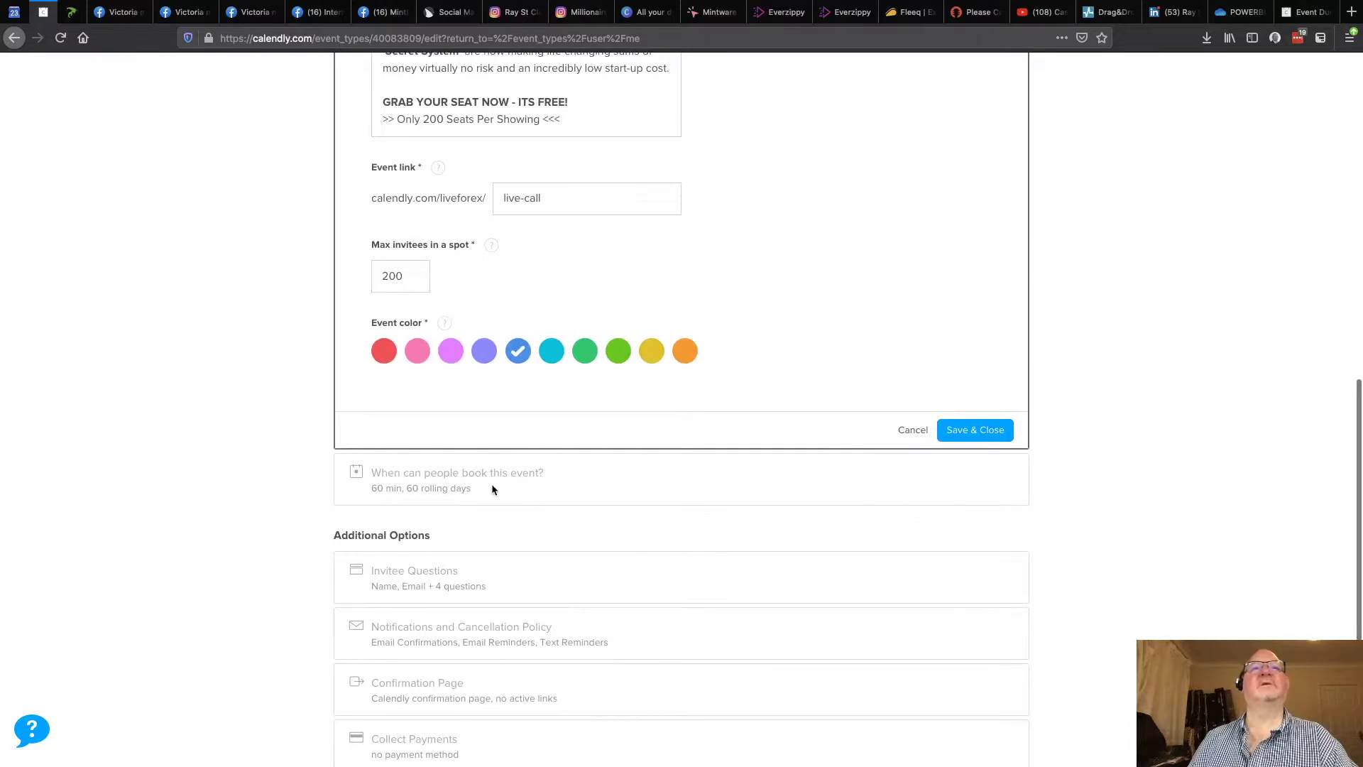
pyautogui.click(939, 434)
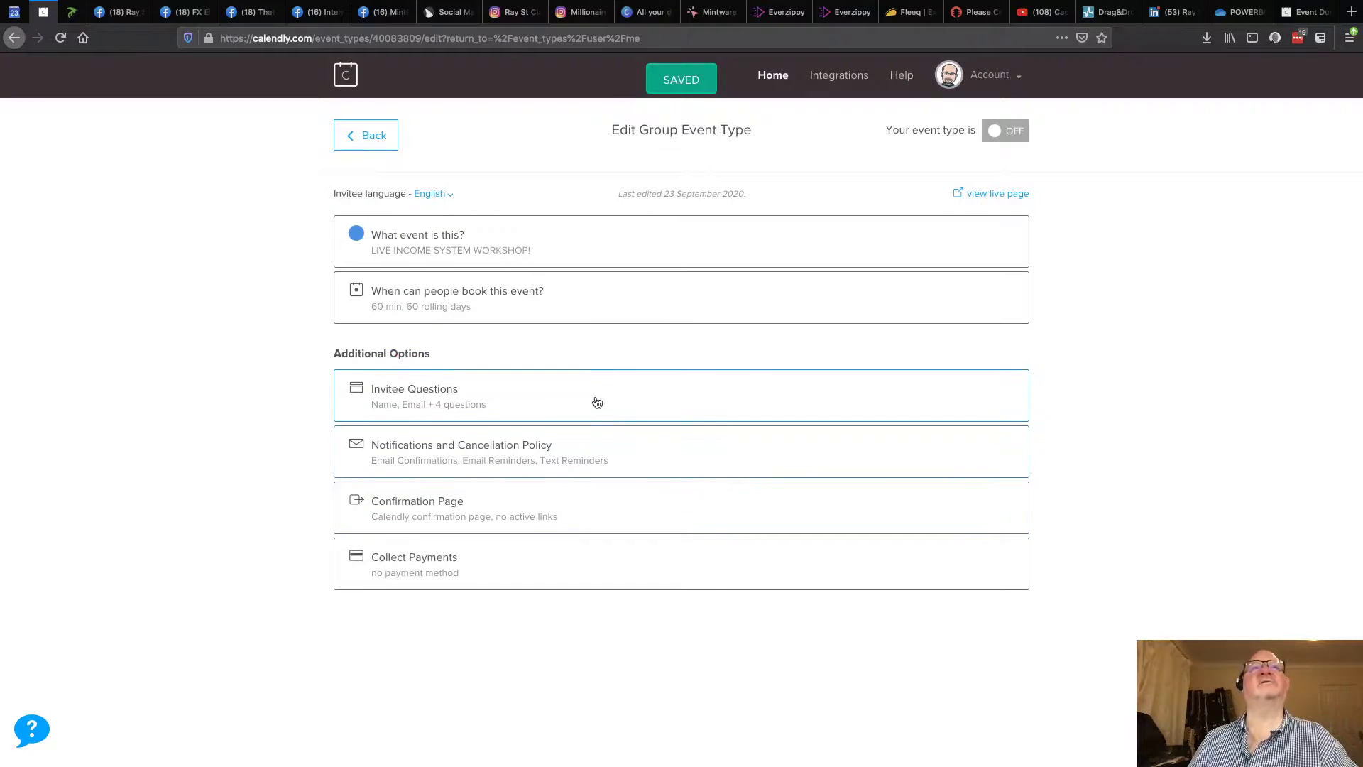
# Step: Remove both time intervals from Monday 21 September in the event's booking availability
pyautogui.click(497, 310)
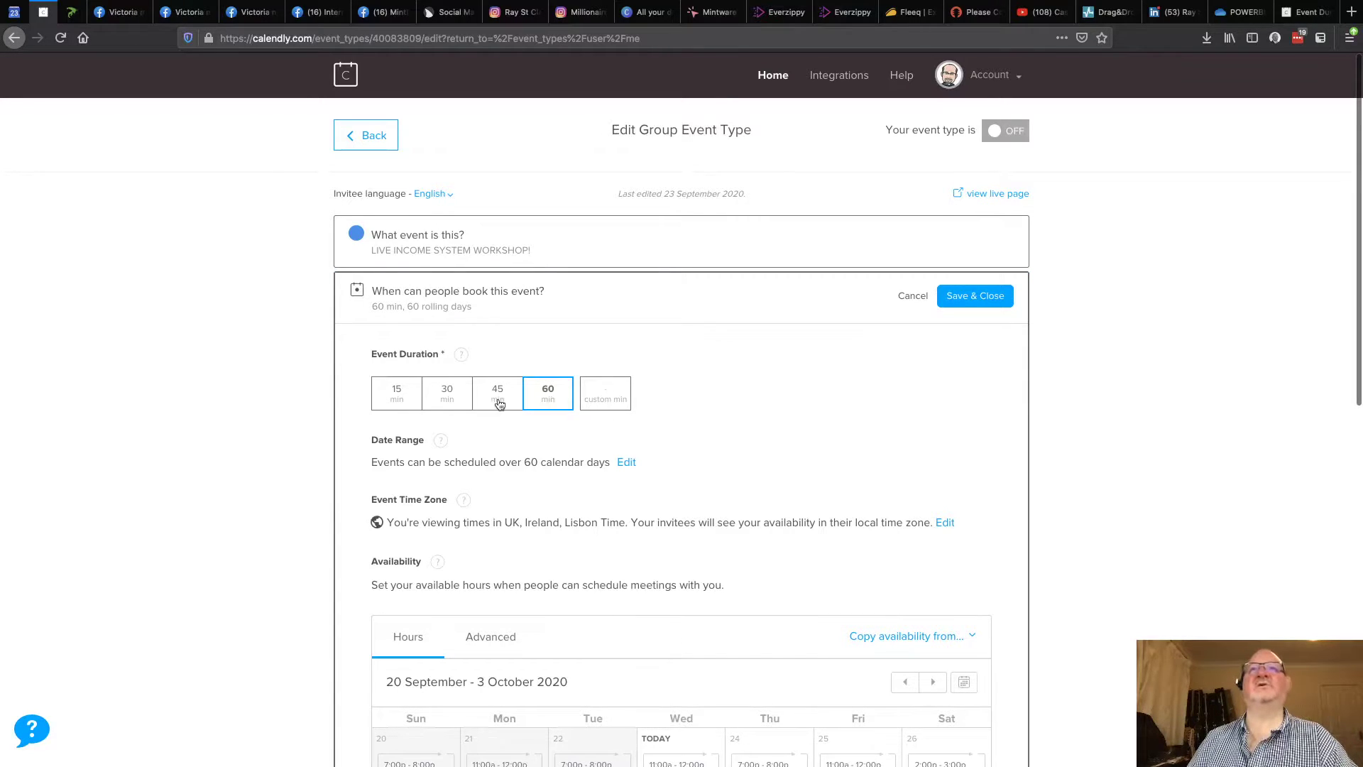
pyautogui.scroll(-3, 499, 423)
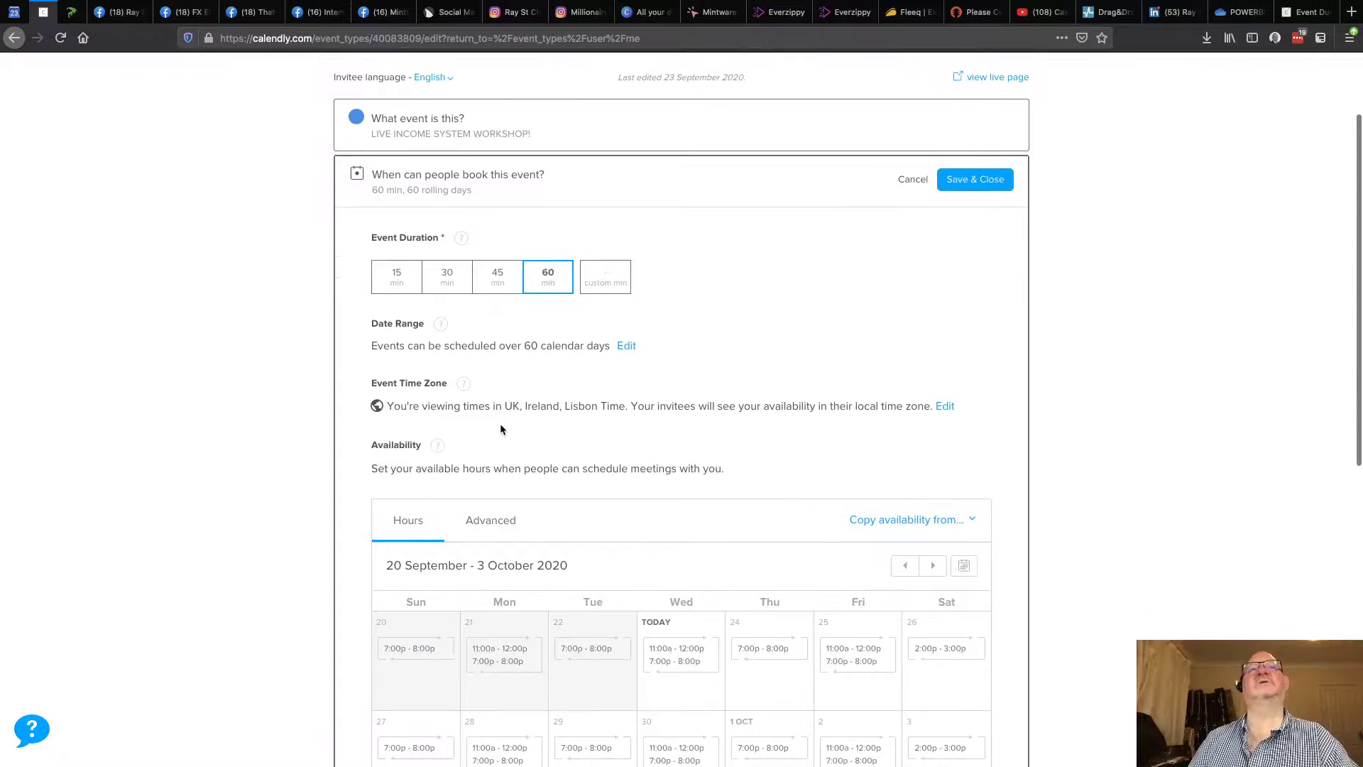
pyautogui.scroll(-4, 490, 323)
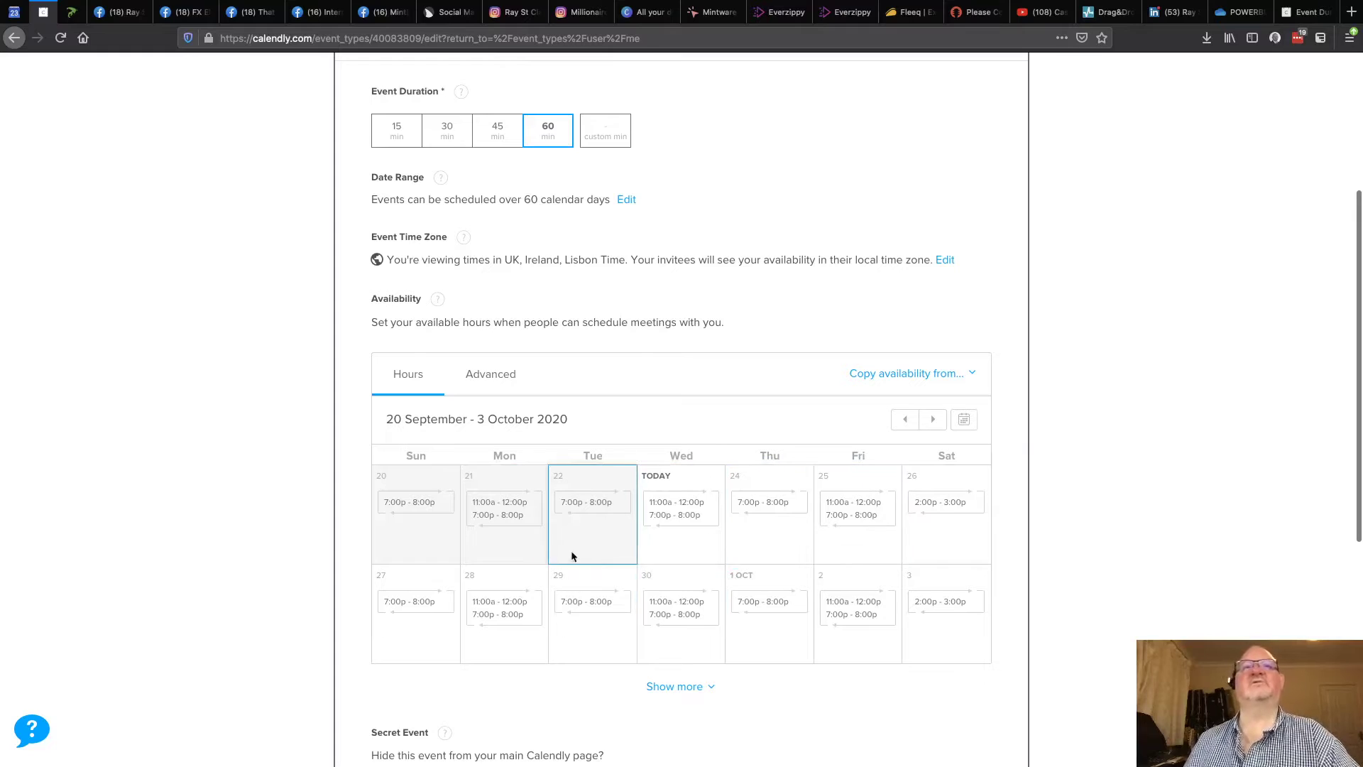
pyautogui.click(491, 509)
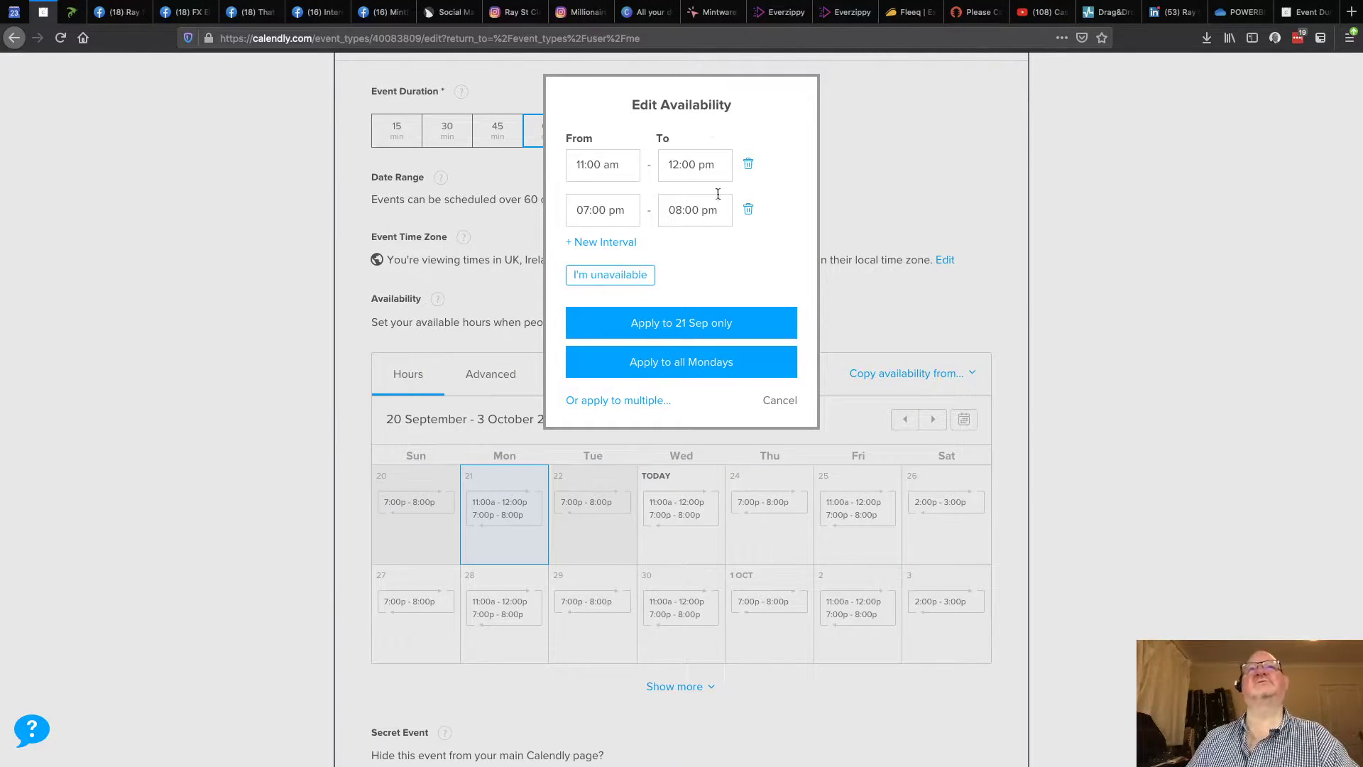
pyautogui.click(749, 165)
pyautogui.click(748, 165)
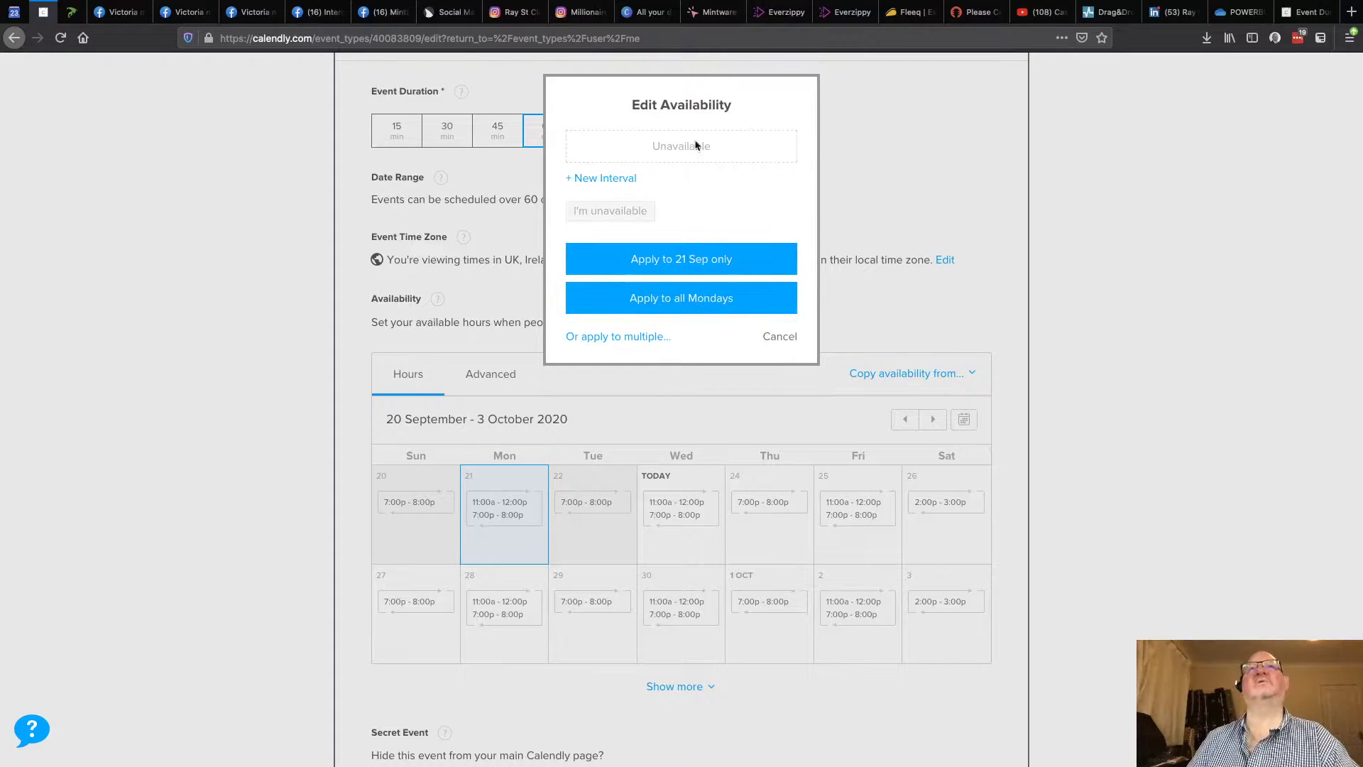
# Step: Apply the cleared Monday availability to repeating Sundays, Tuesdays, Wednesdays, Thursdays and Fridays as well
pyautogui.click(641, 344)
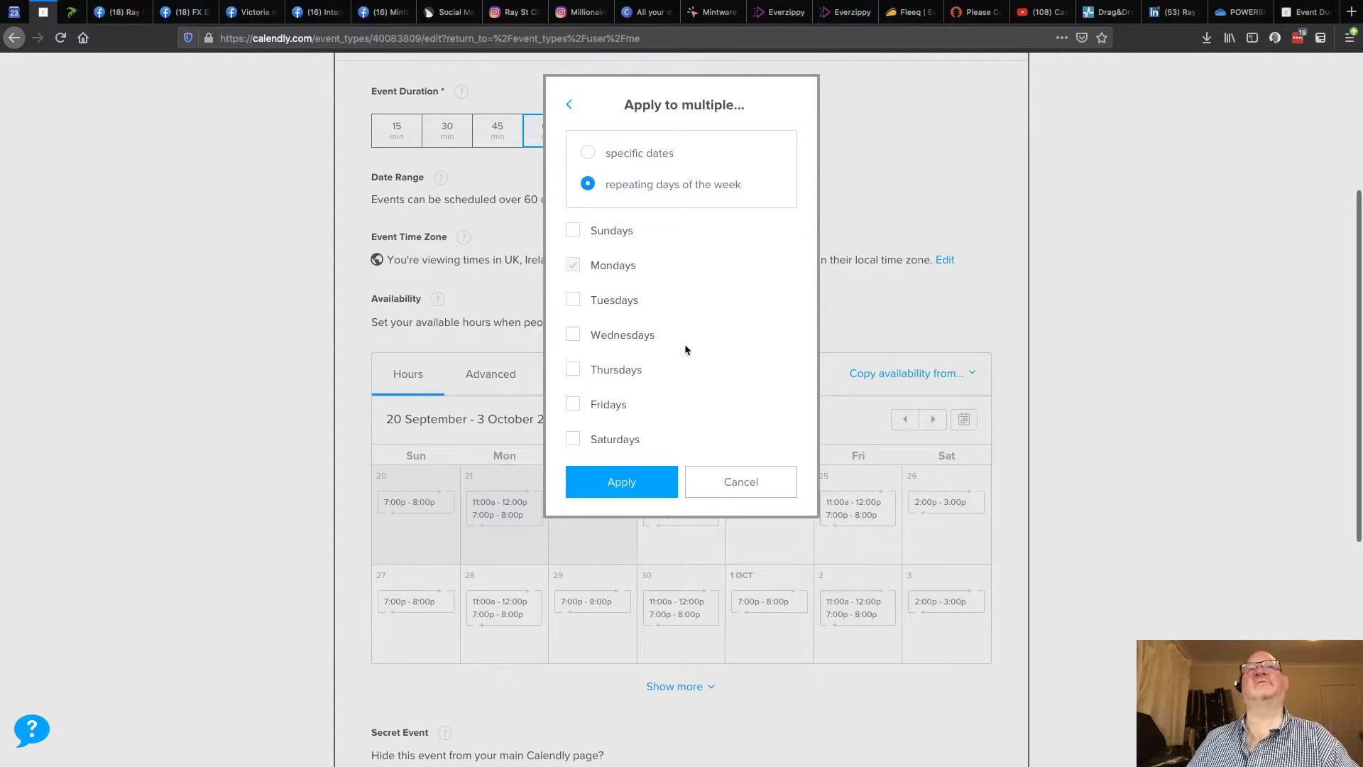
pyautogui.click(572, 232)
pyautogui.click(575, 301)
pyautogui.click(575, 336)
pyautogui.click(576, 371)
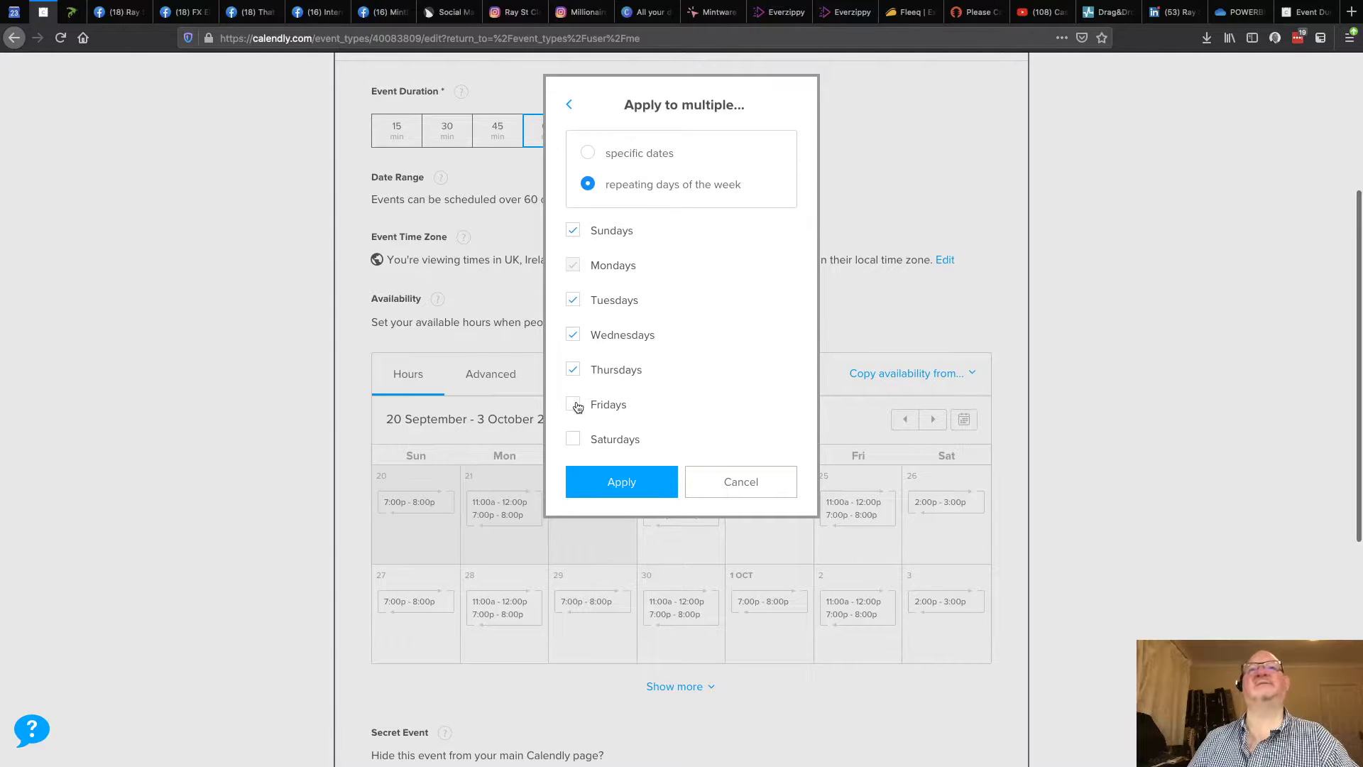
pyautogui.click(574, 406)
pyautogui.click(672, 500)
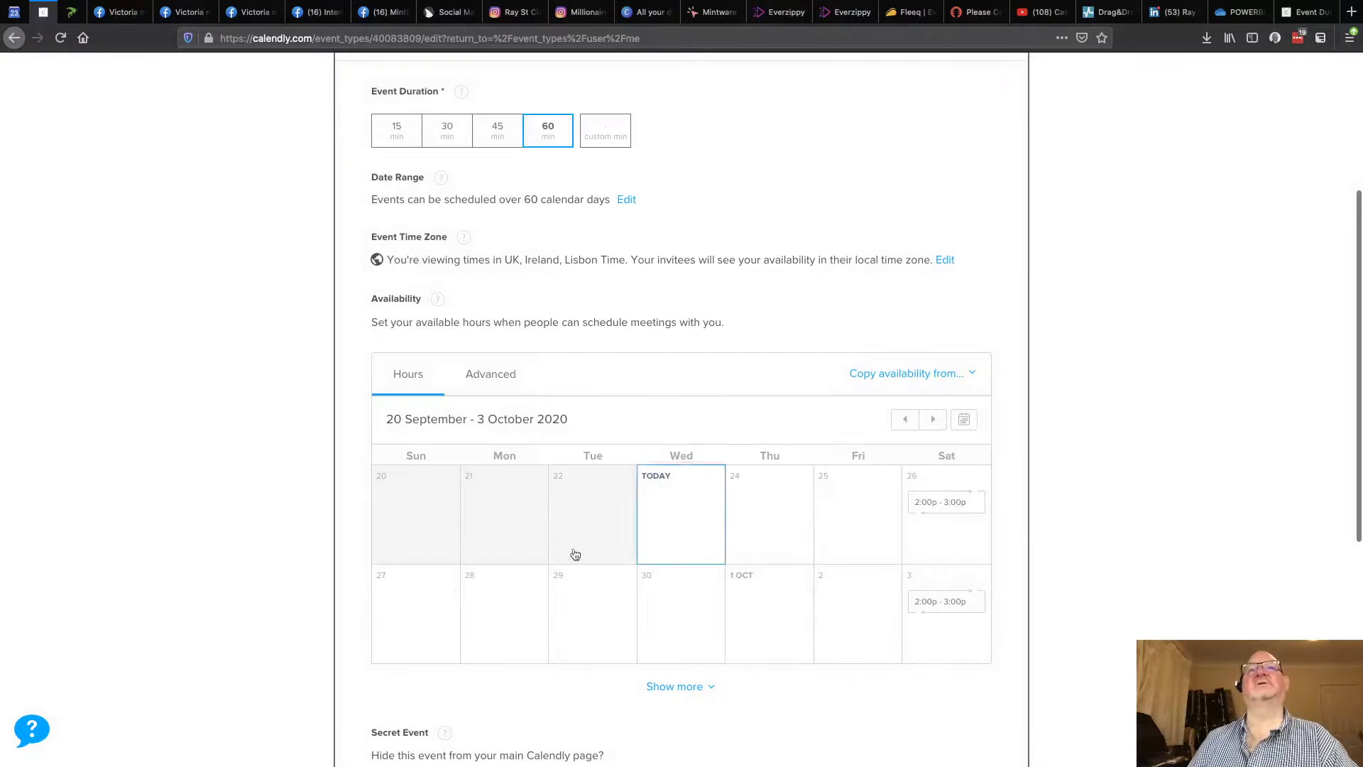
# Step: Remove the time interval from all Saturdays and expand the availability calendar to check the following weeks
pyautogui.click(909, 499)
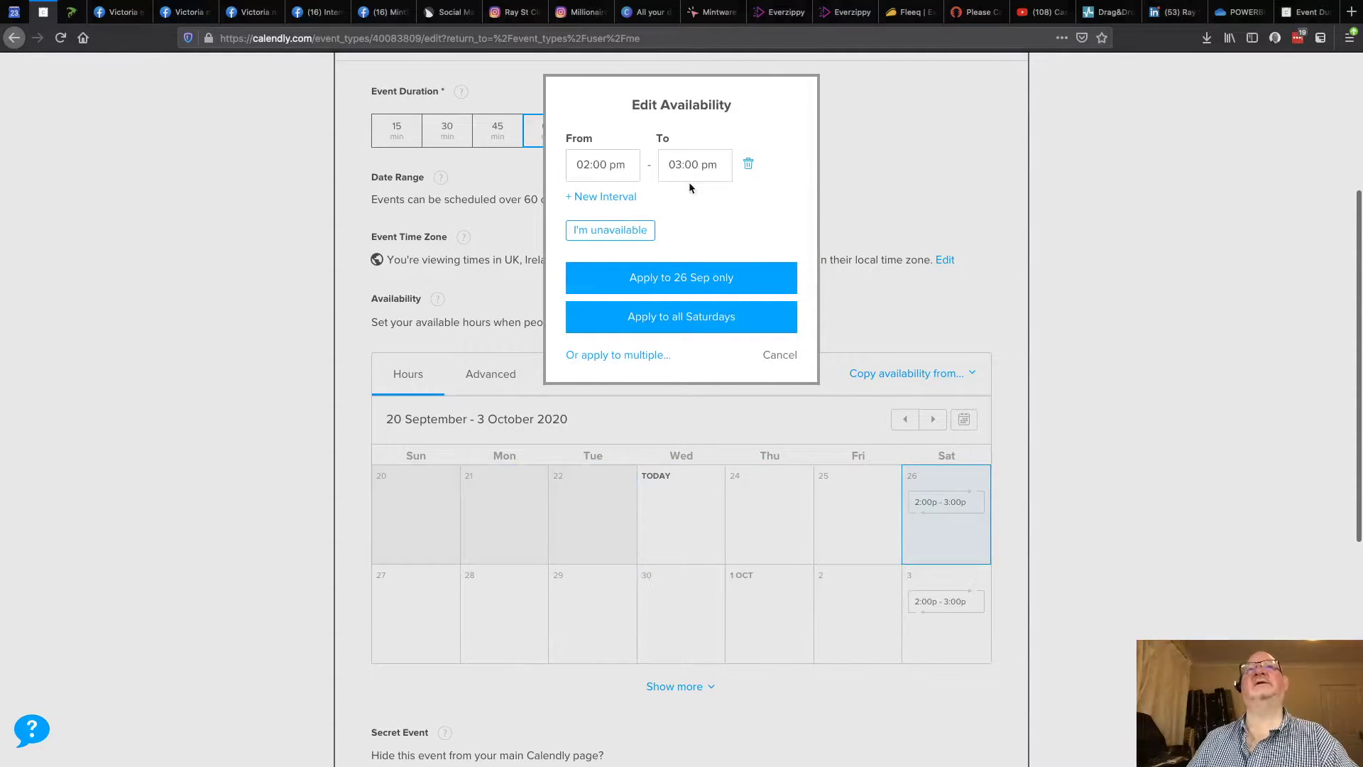
pyautogui.click(748, 165)
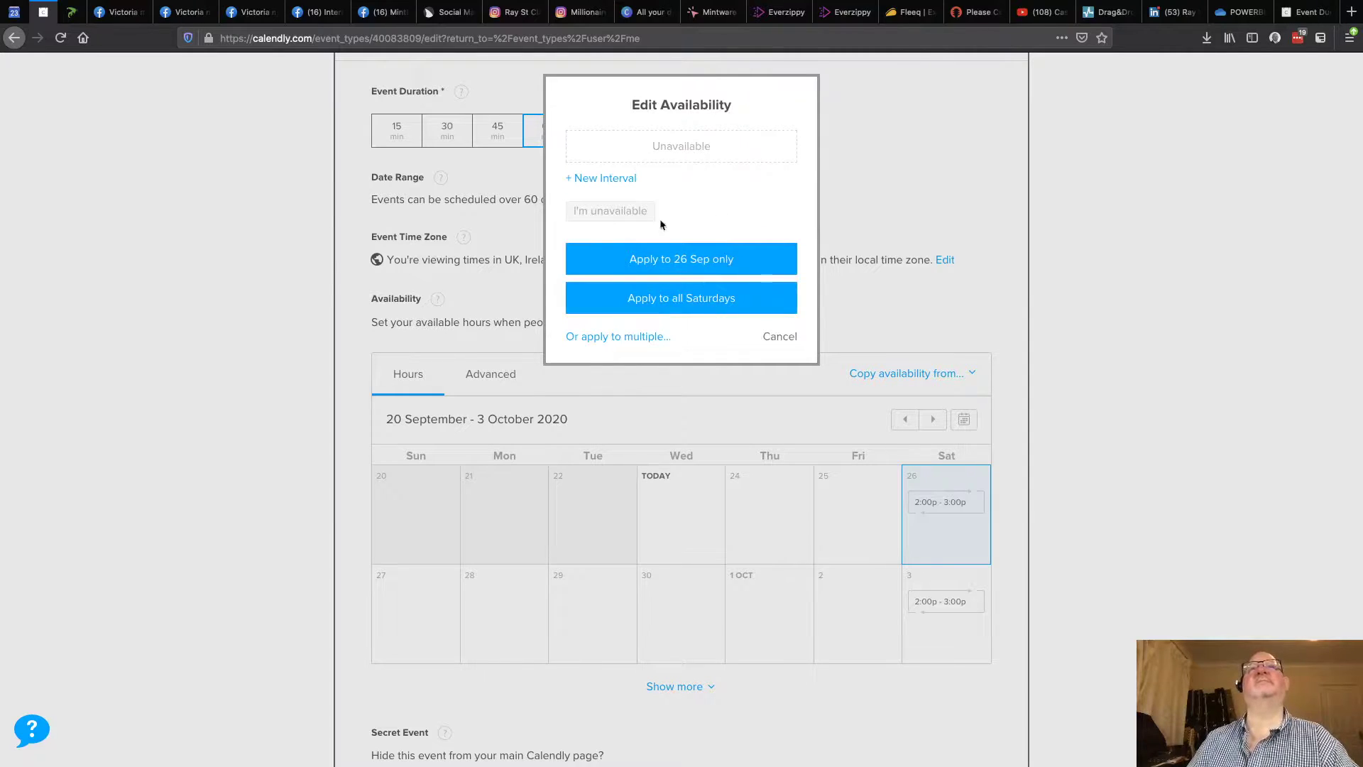
pyautogui.click(659, 310)
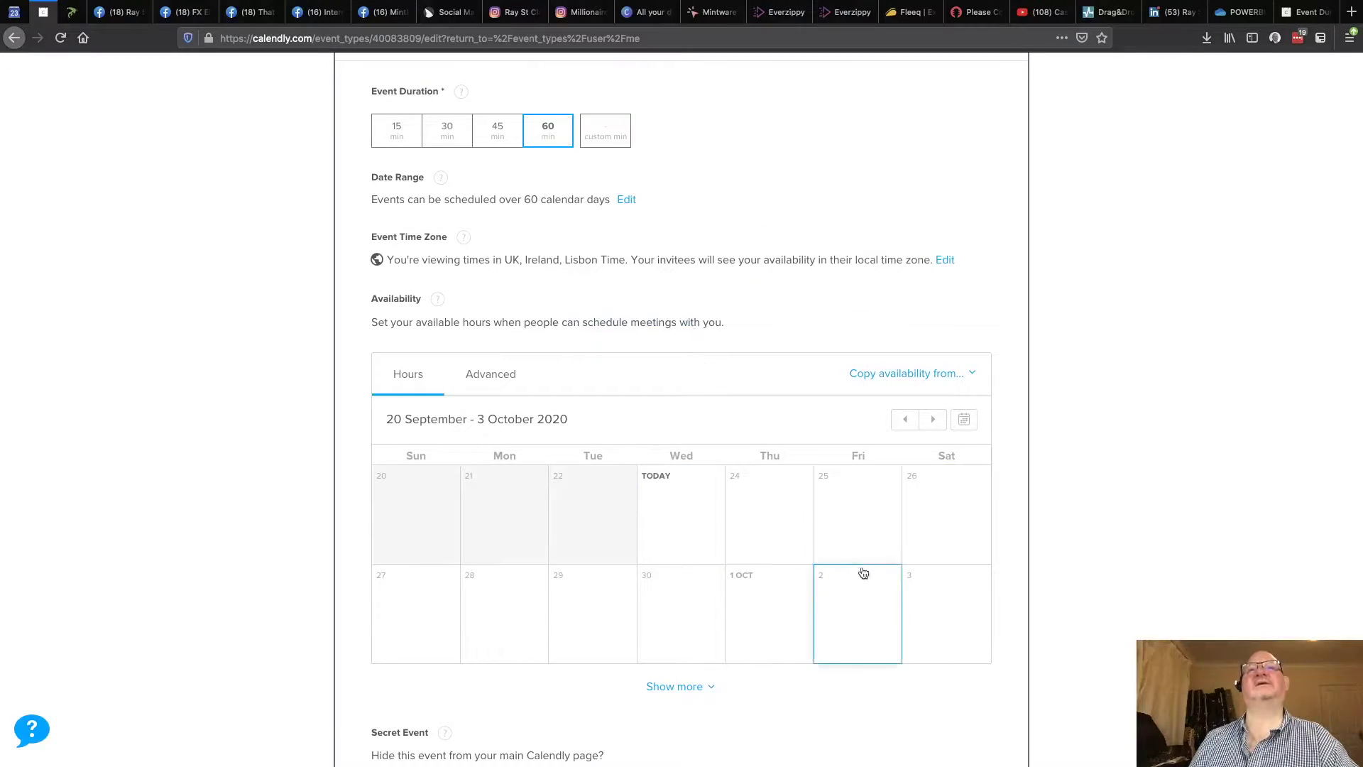
pyautogui.click(688, 688)
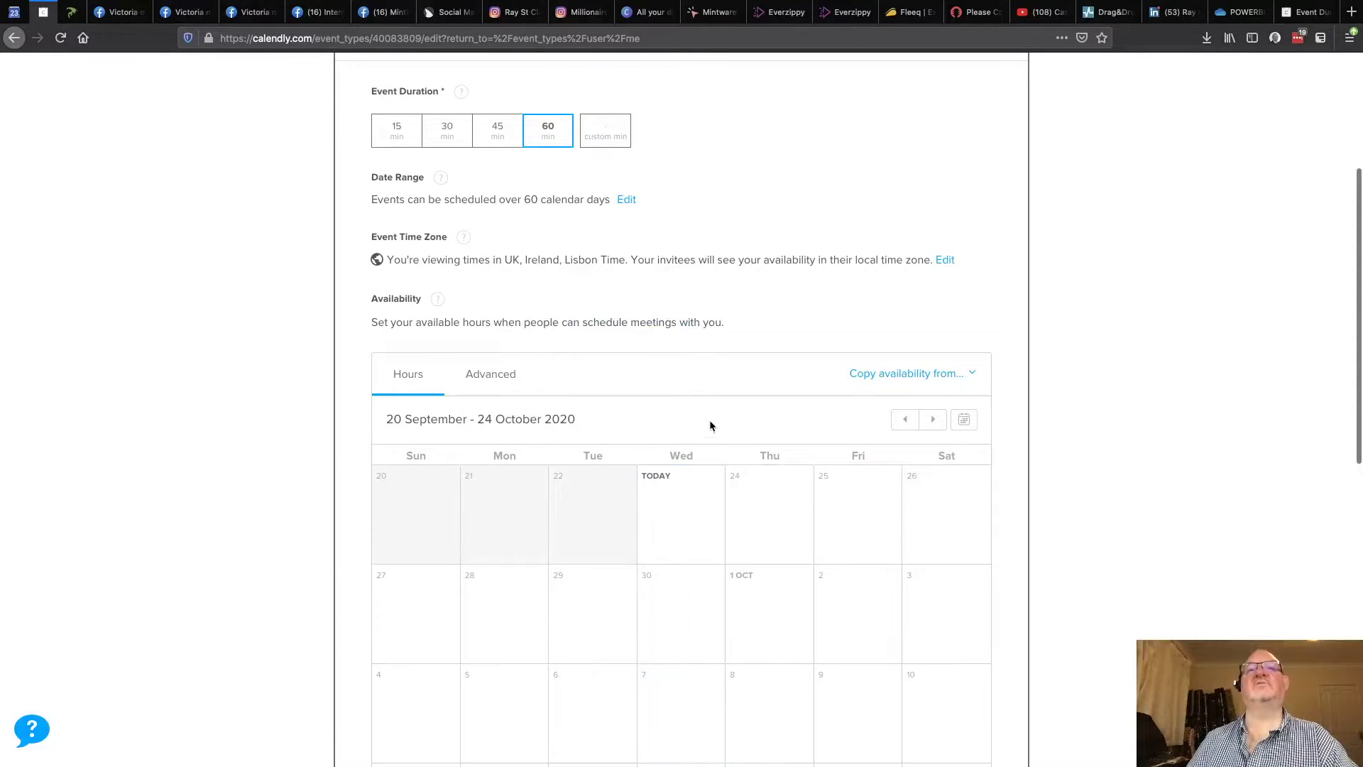
pyautogui.scroll(-5, 710, 425)
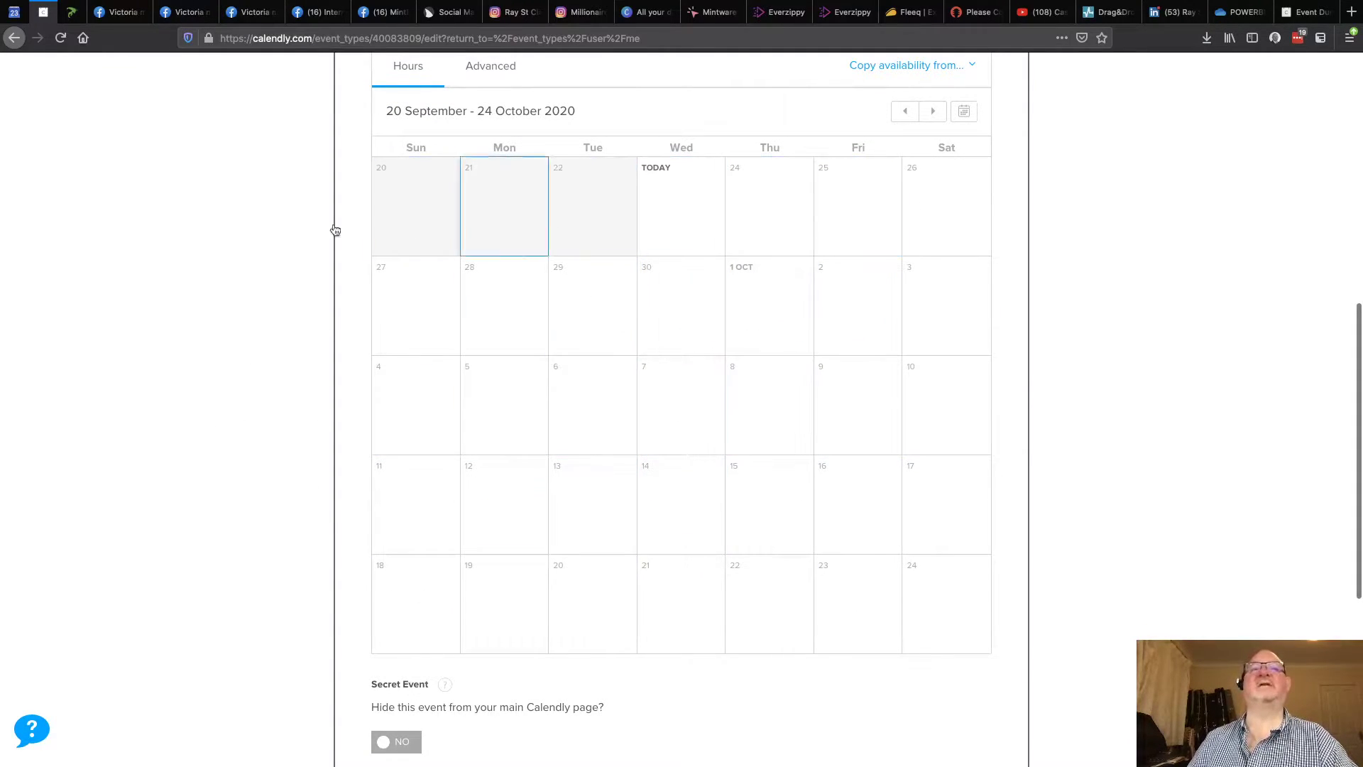
# Step: Set the event duration to 45 min
pyautogui.scroll(1, 407, 284)
pyautogui.scroll(7, 408, 284)
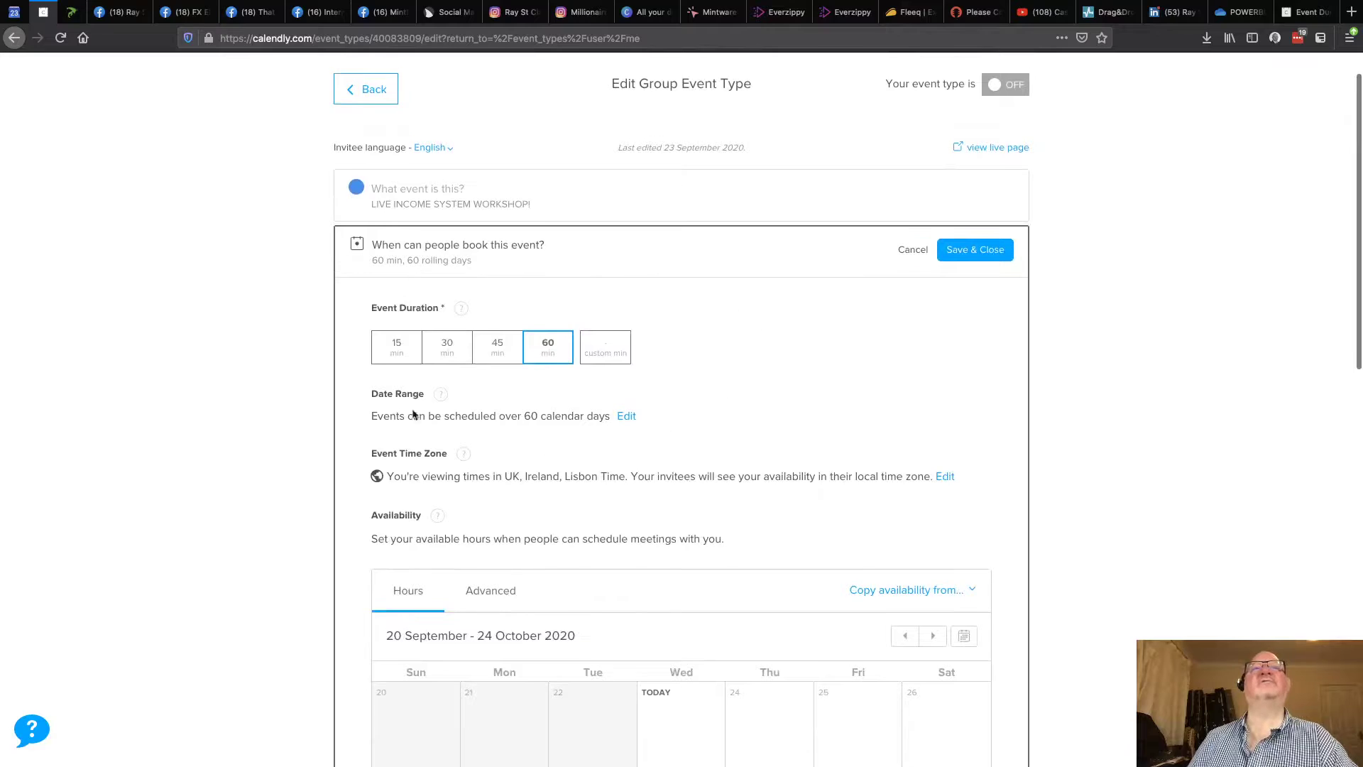
pyautogui.click(496, 351)
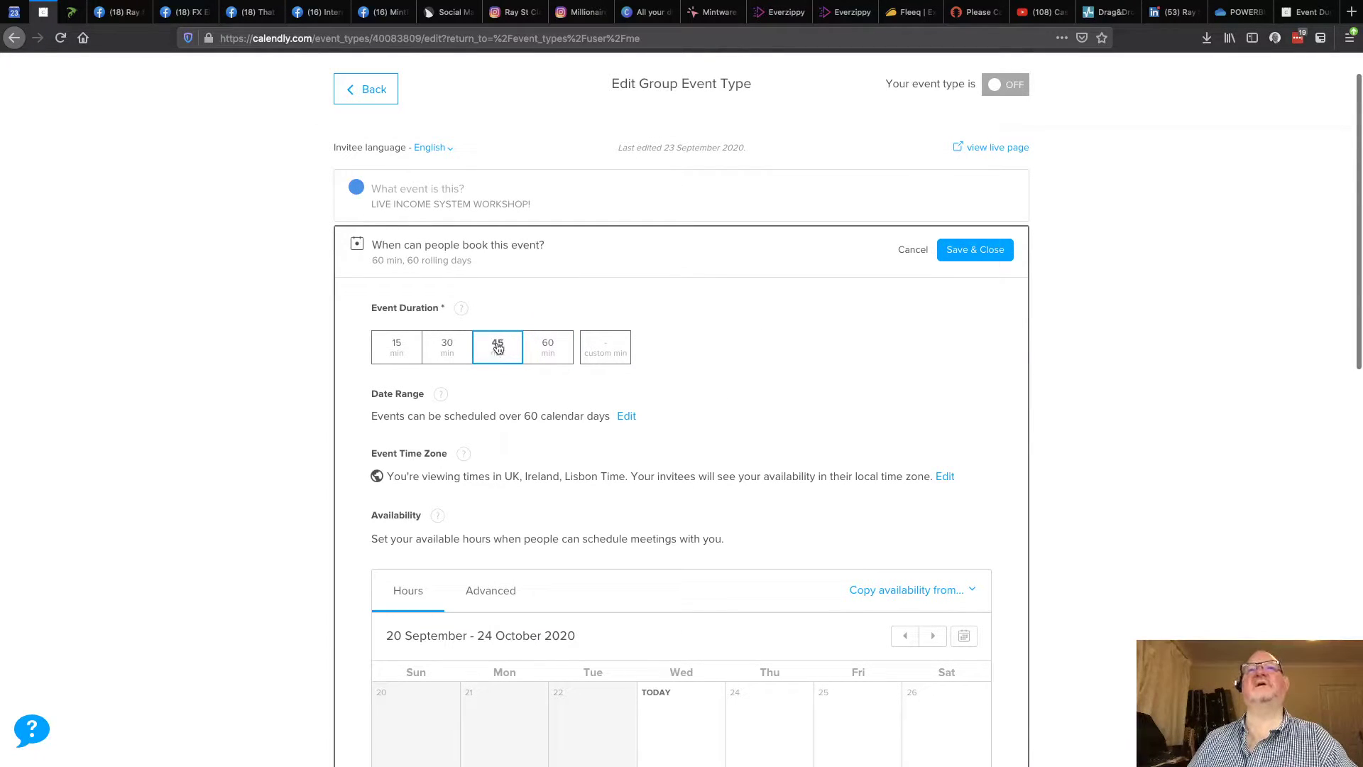
# Step: Review the advanced availability increments, daily maximum, scheduling notice and buffers, and save the booking section
pyautogui.scroll(-3, 841, 403)
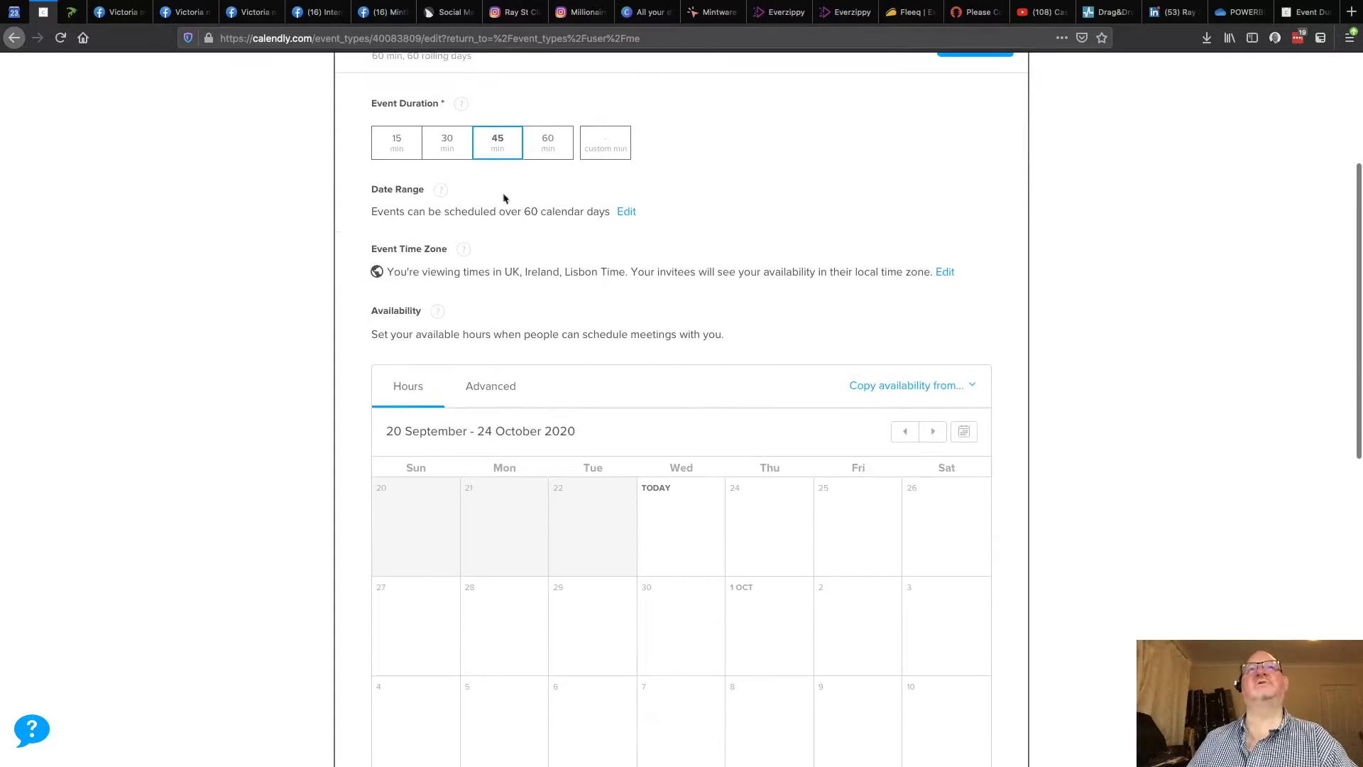
pyautogui.click(495, 387)
pyautogui.scroll(-2, 671, 330)
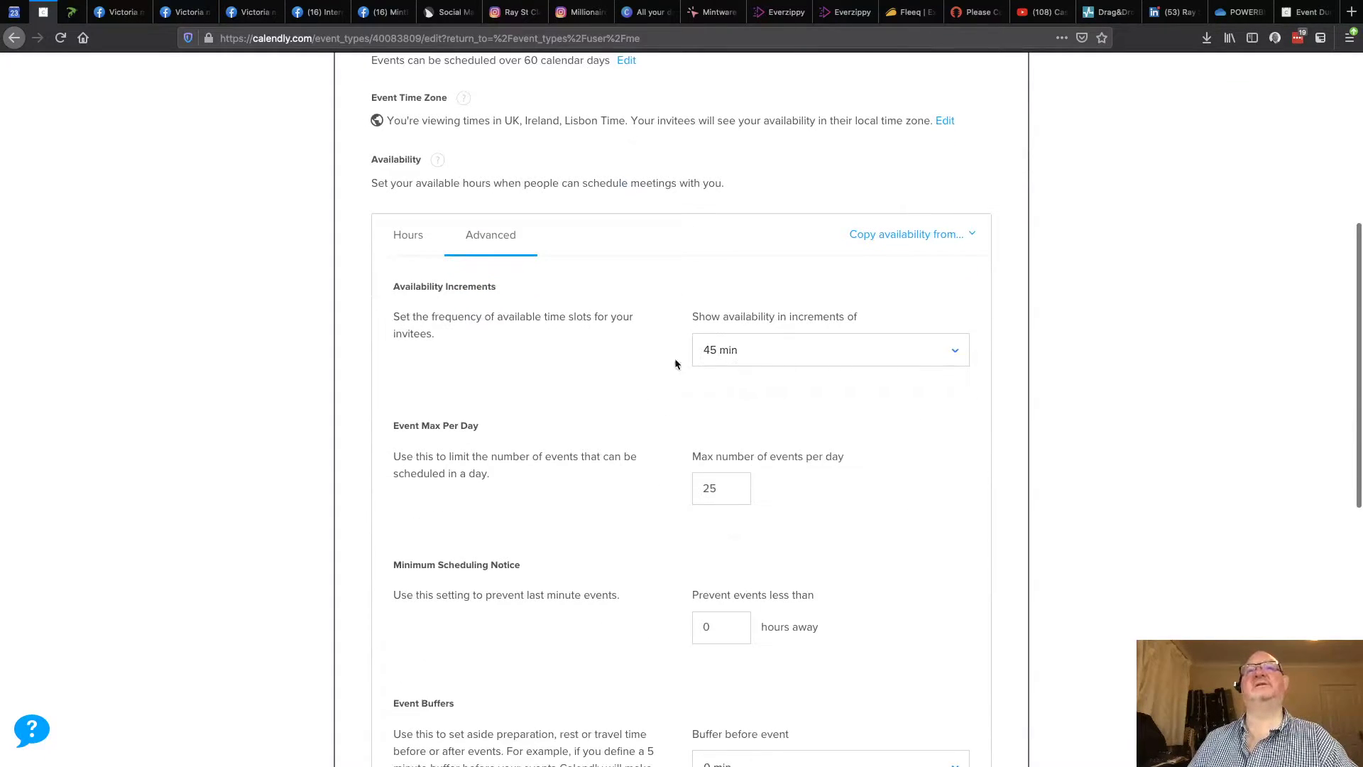
pyautogui.scroll(-1, 717, 413)
pyautogui.scroll(-1, 718, 413)
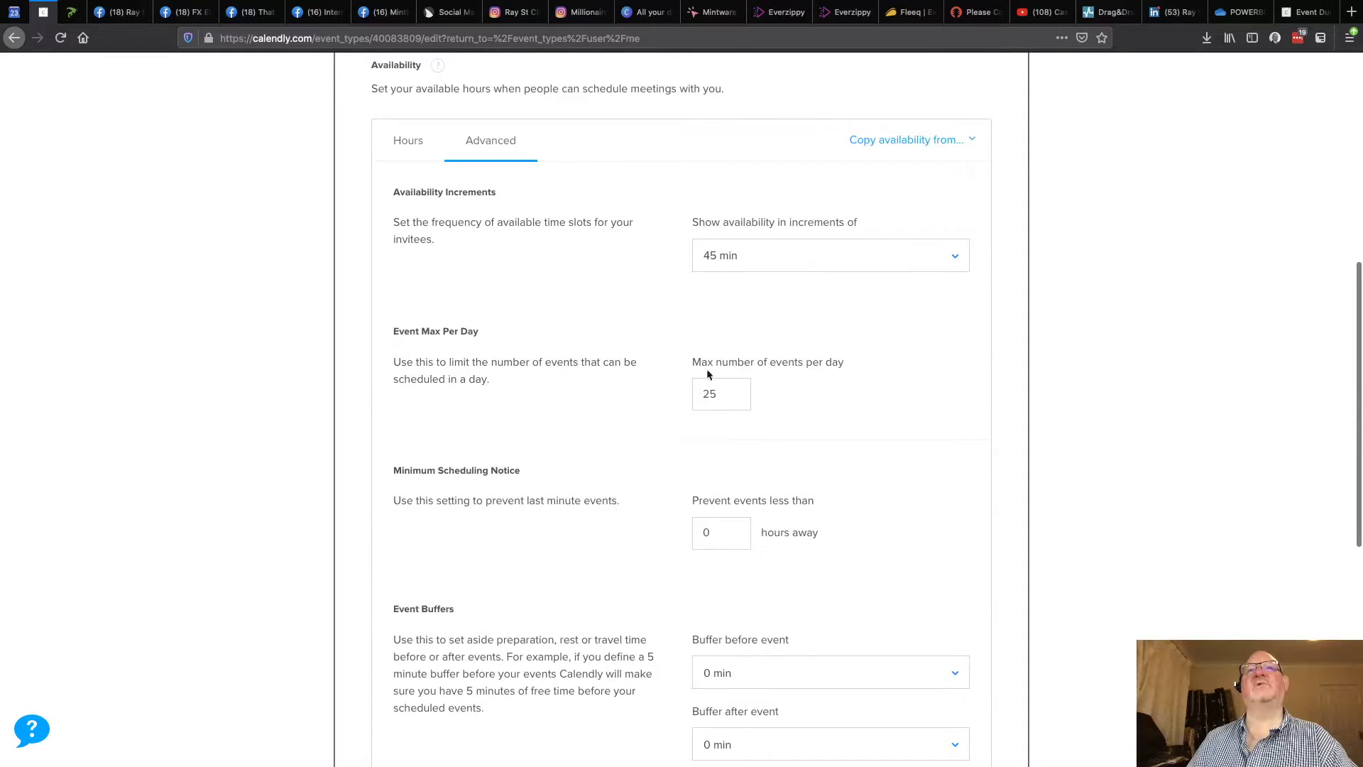
pyautogui.scroll(1, 726, 397)
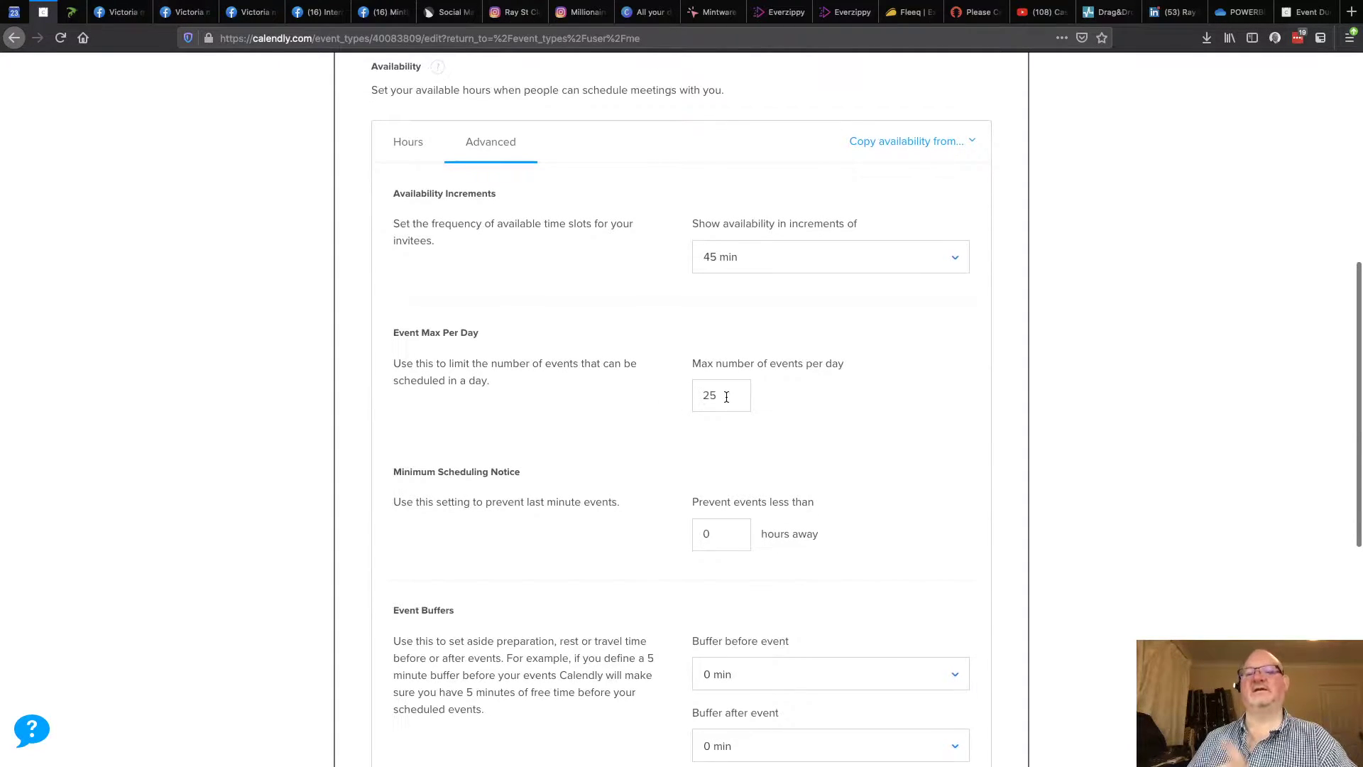
pyautogui.scroll(-3, 854, 441)
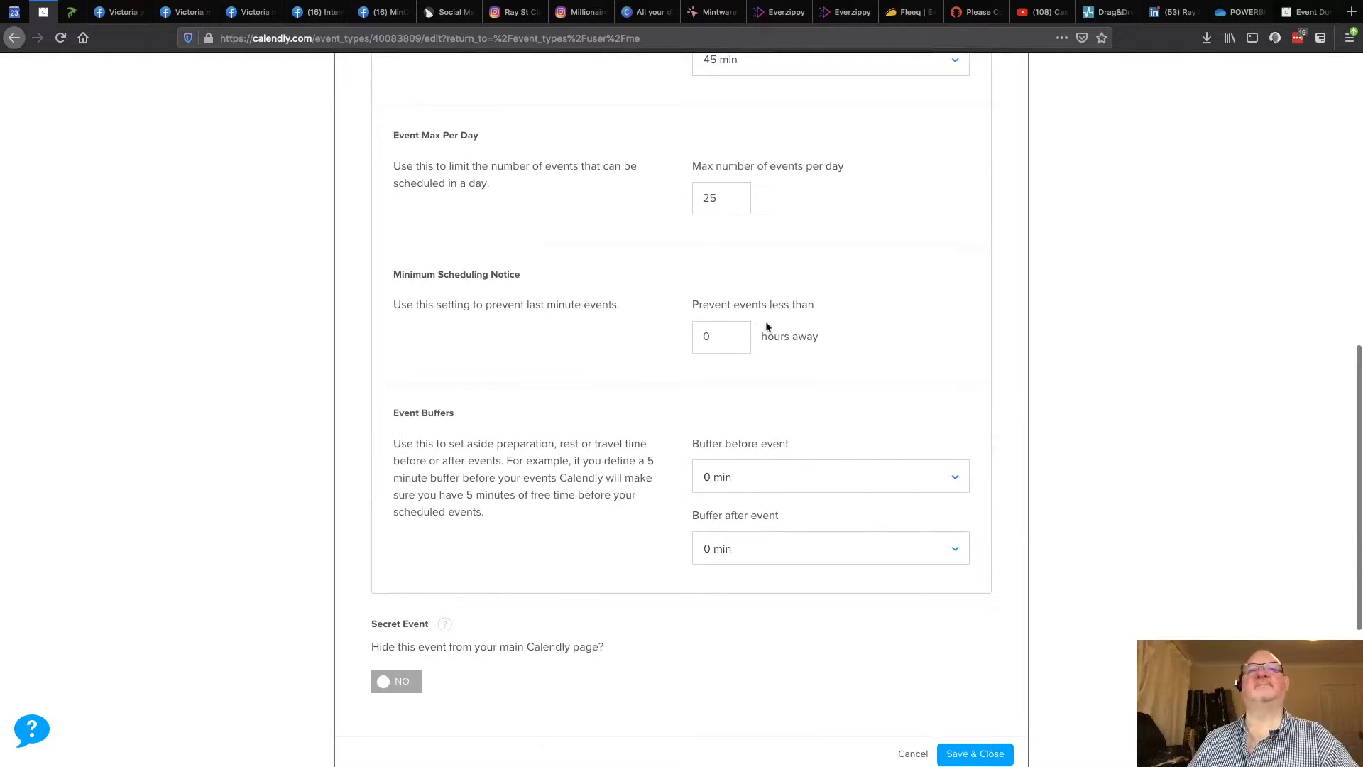
pyautogui.scroll(10, 569, 292)
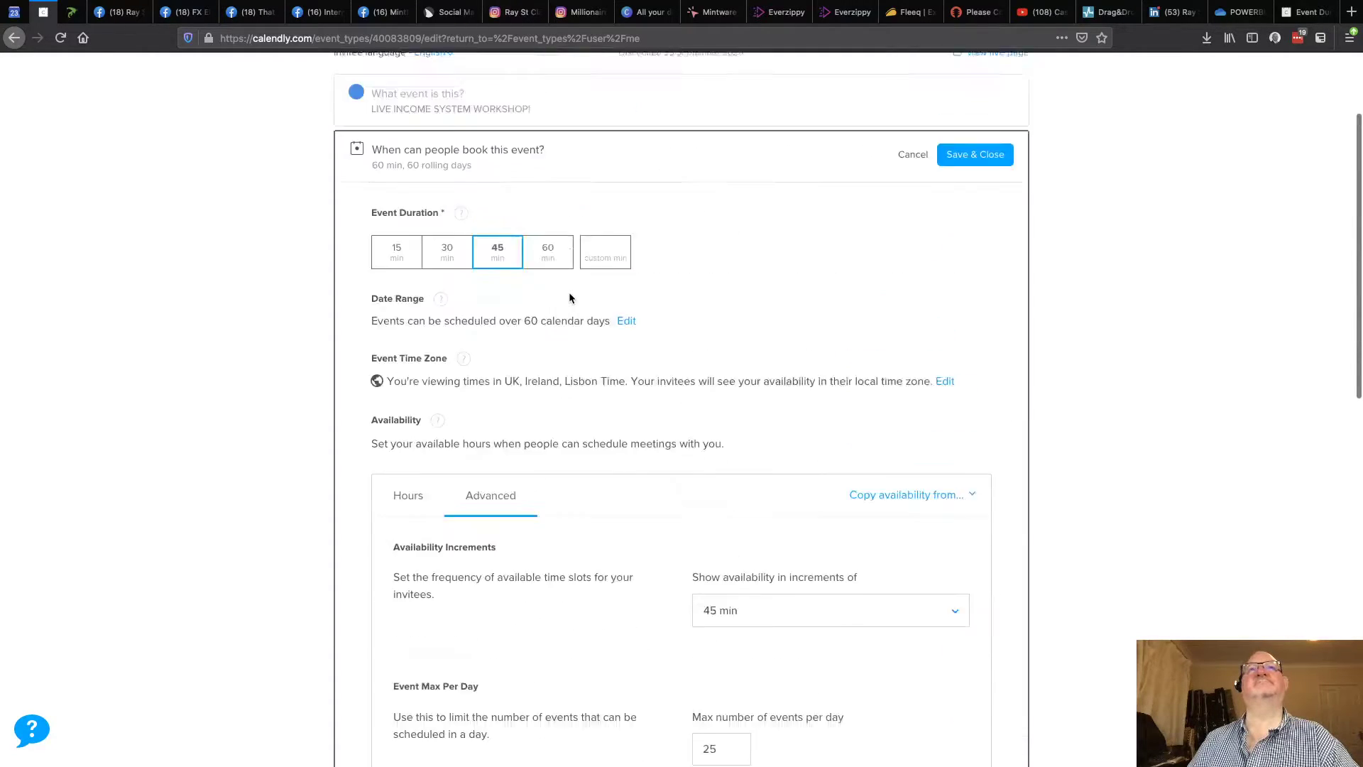
pyautogui.click(973, 267)
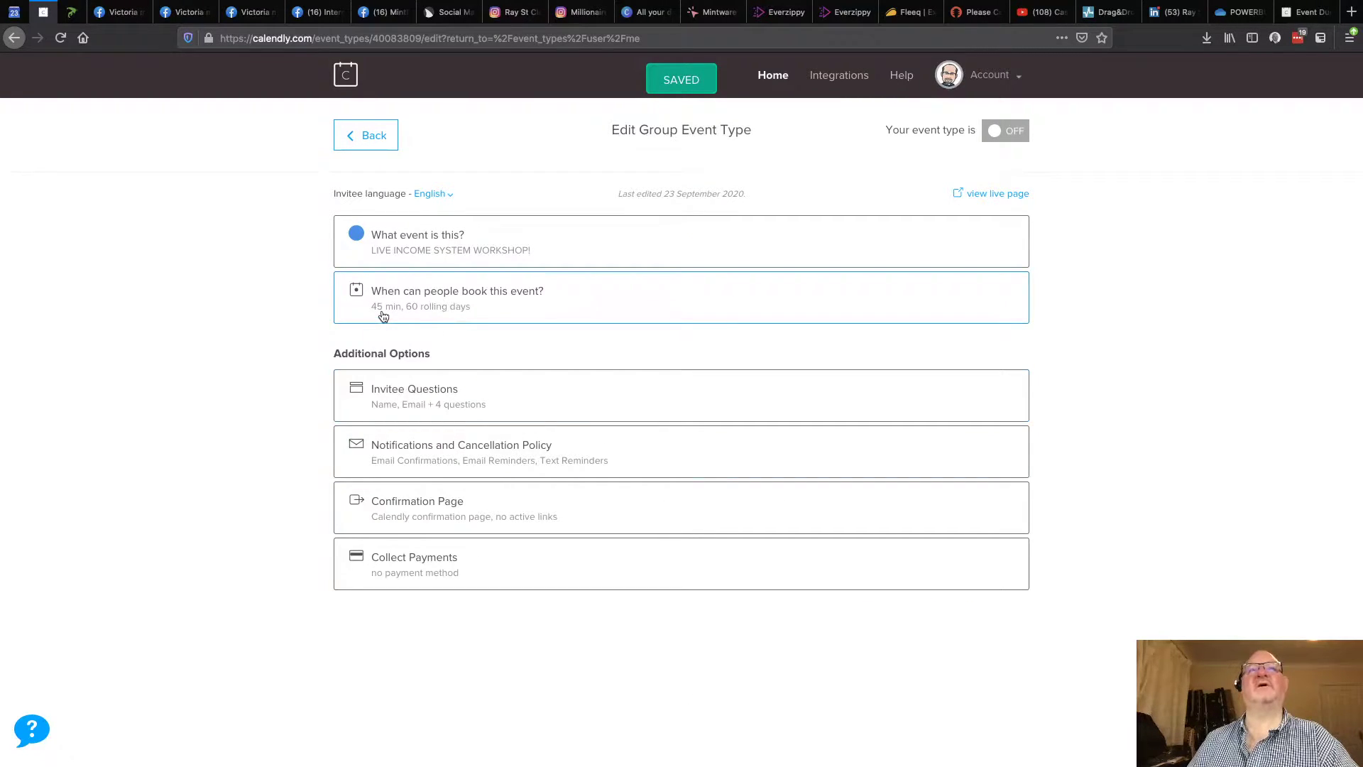
# Step: Reopen the event's booking settings and add a 12:00 am to 12:45 am availability interval for Thursday 24 September
pyautogui.click(384, 308)
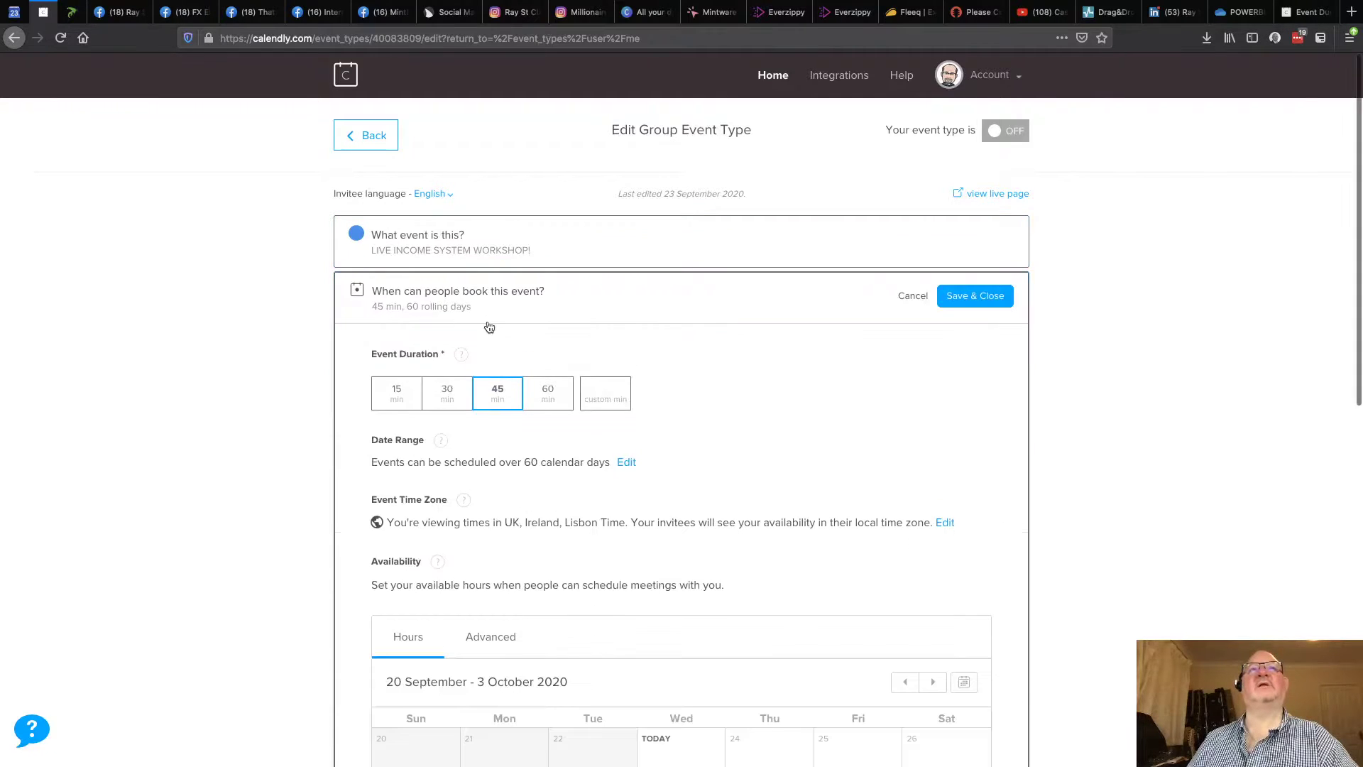
pyautogui.scroll(-4, 672, 383)
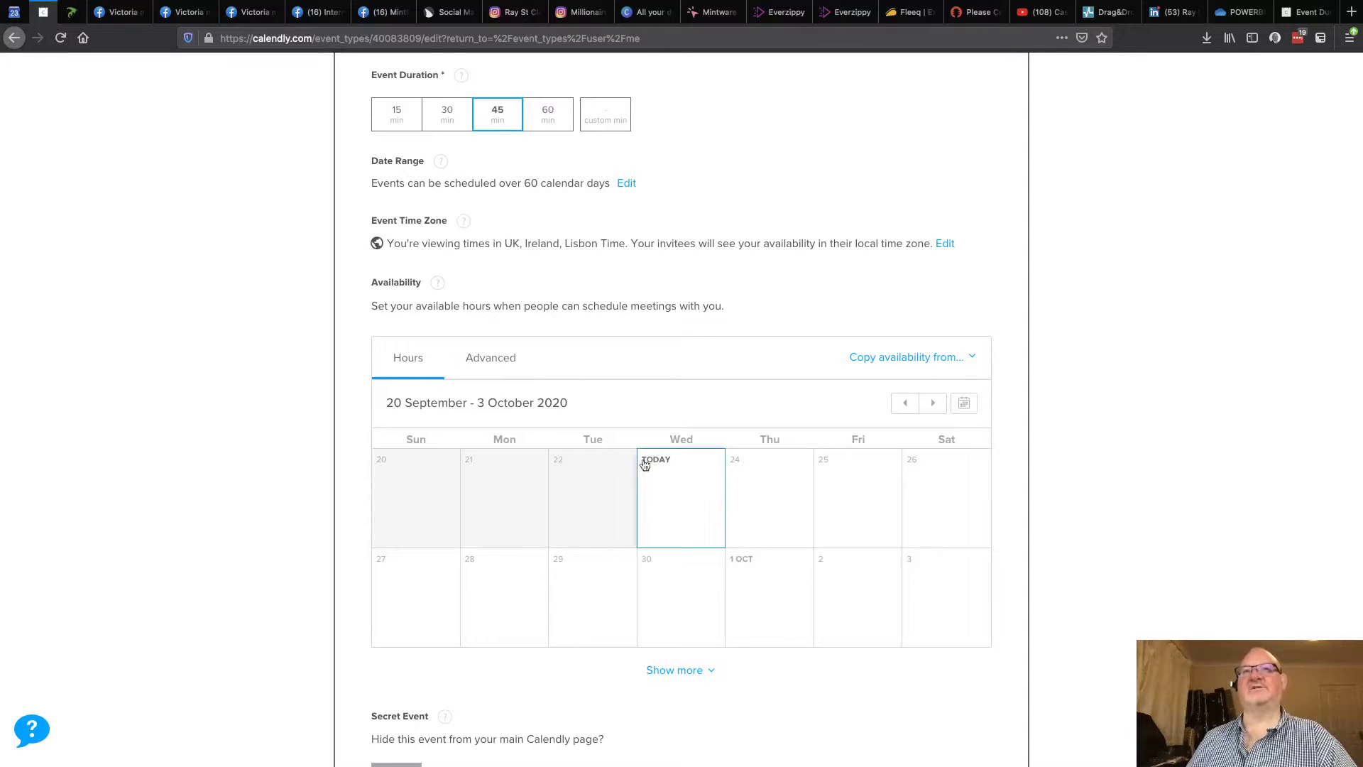
pyautogui.click(760, 484)
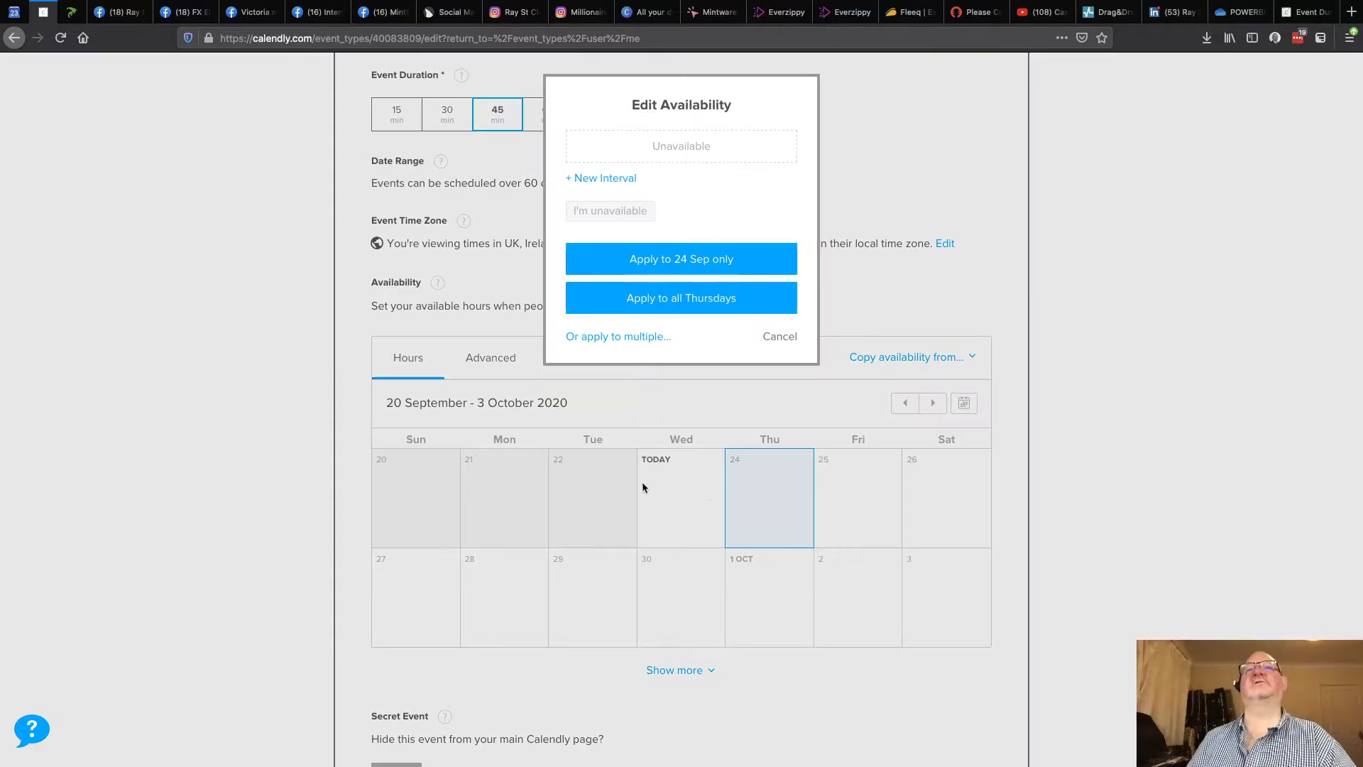
pyautogui.click(607, 180)
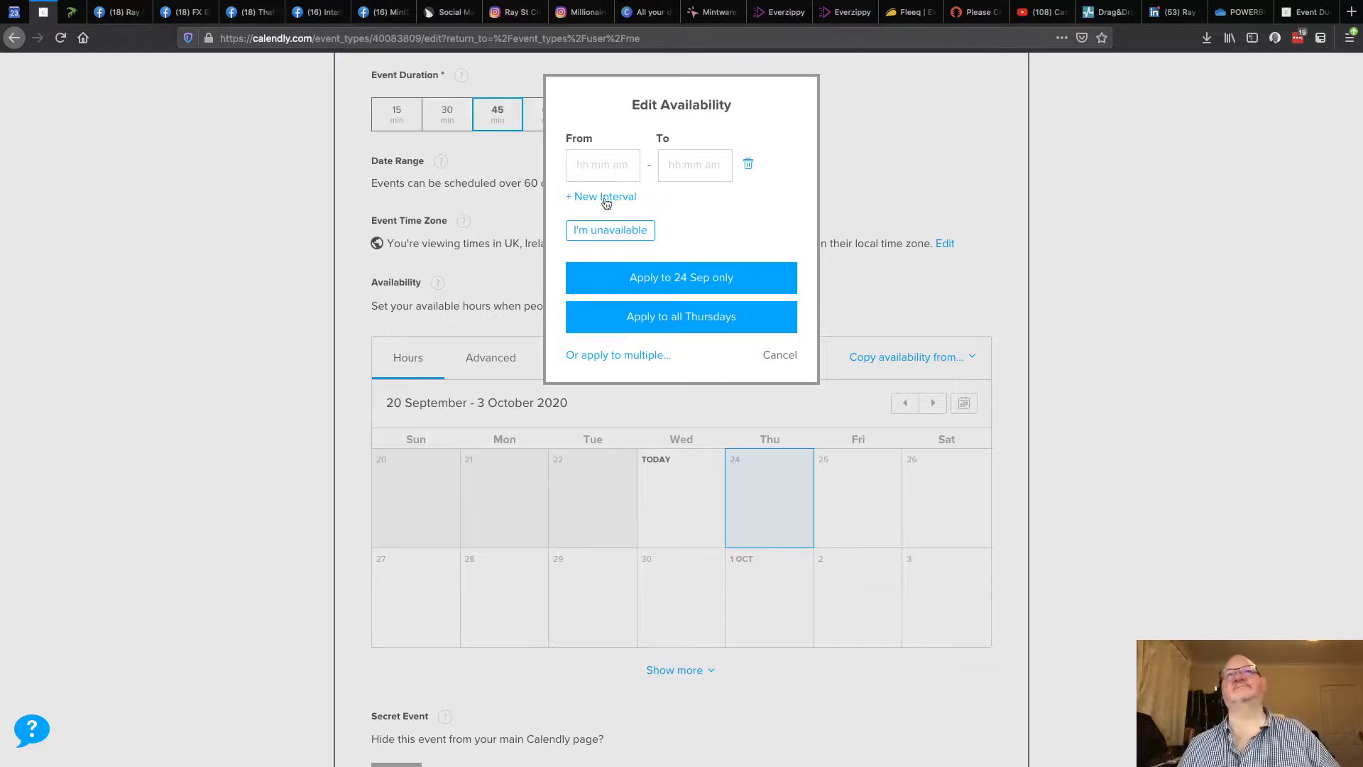
pyautogui.click(604, 165)
pyautogui.write('0000')
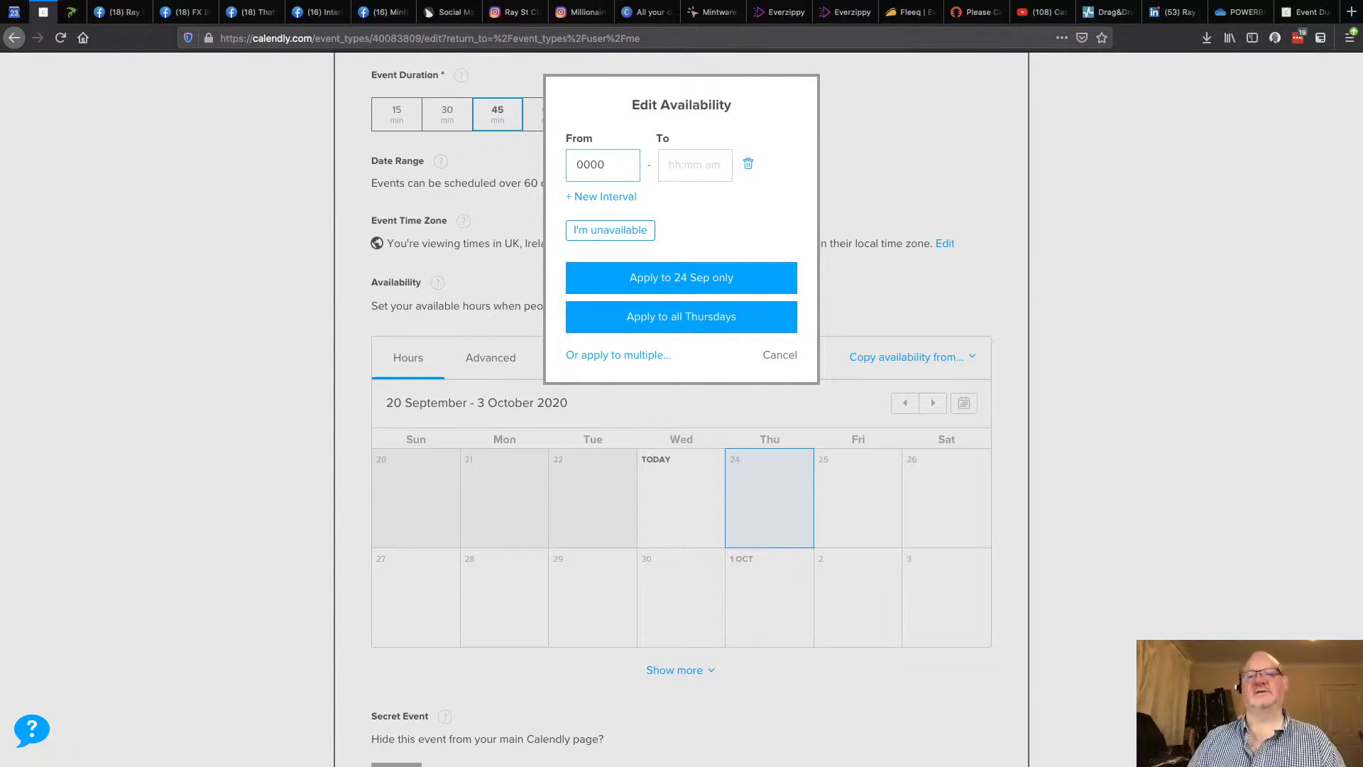
pyautogui.press('Tab')
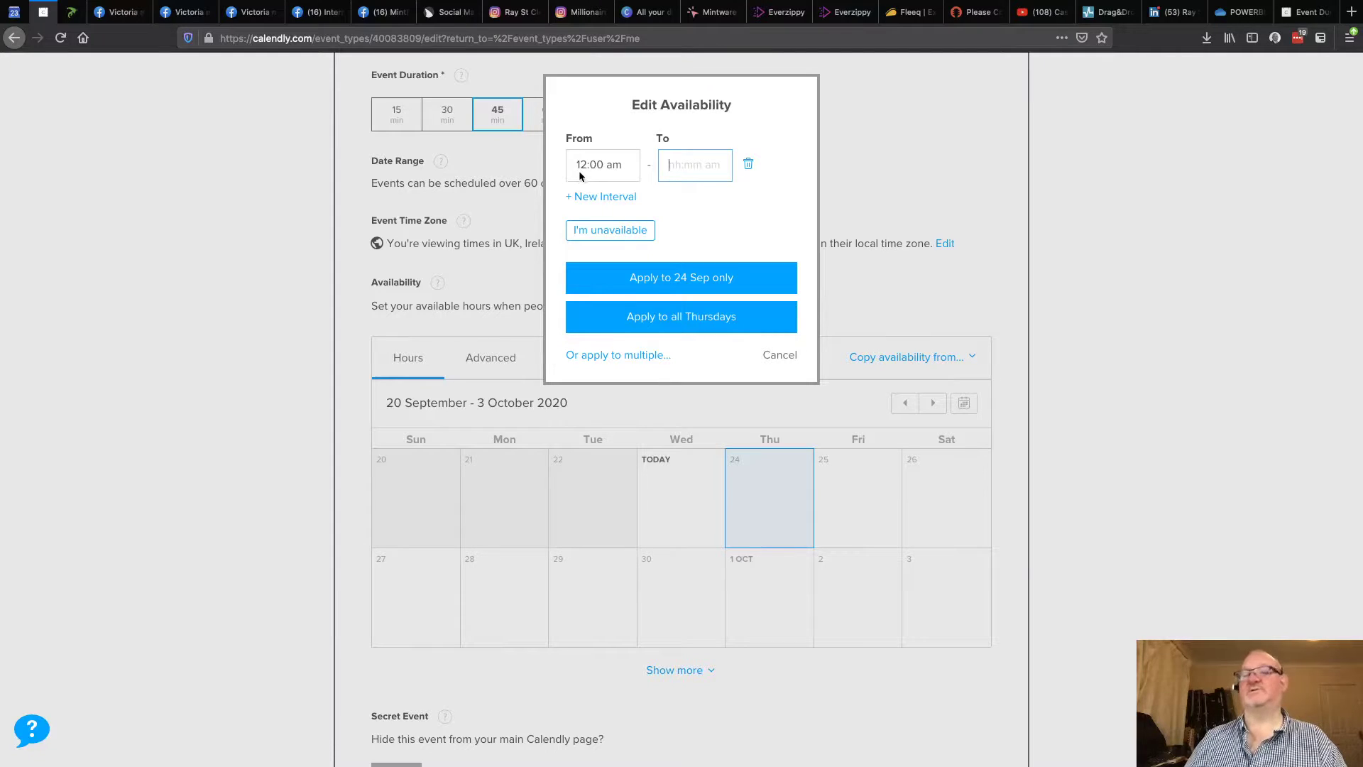
pyautogui.write('12:45')
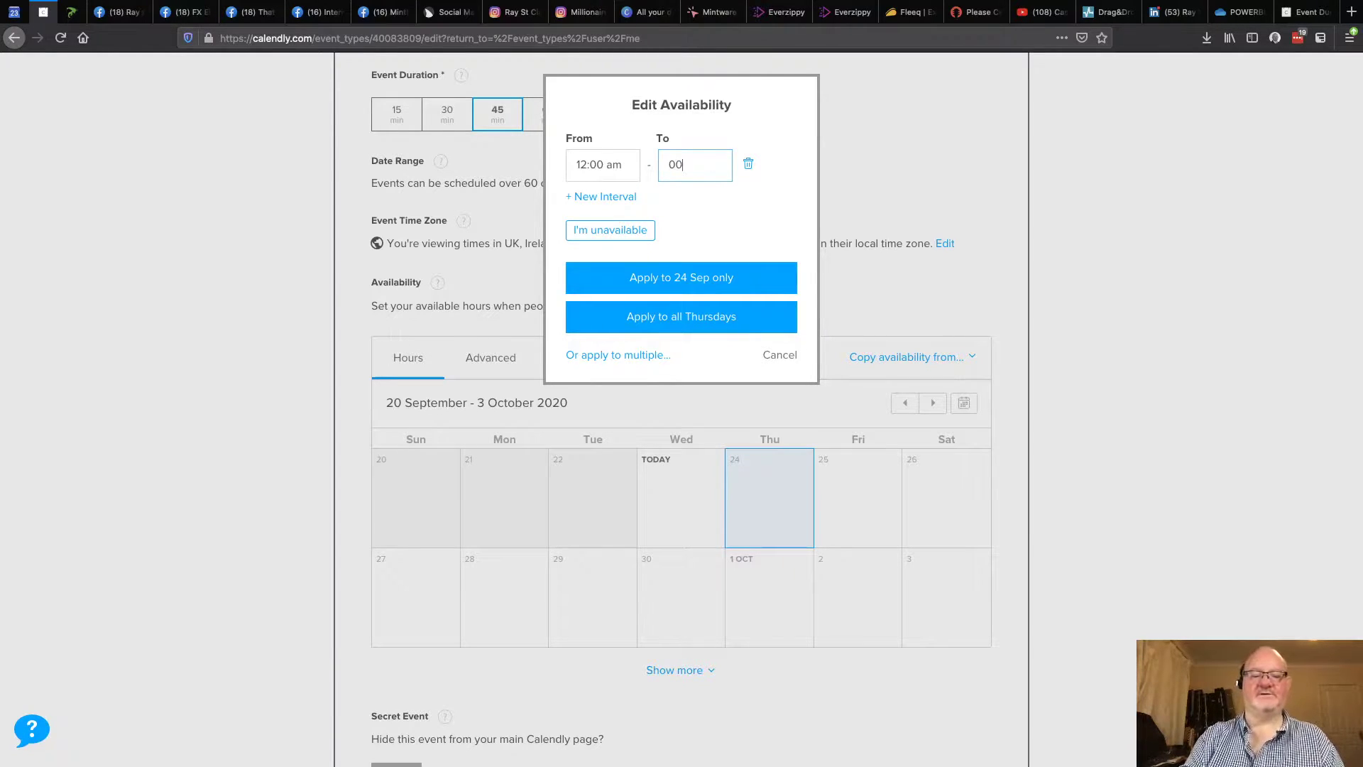
pyautogui.press('Tab')
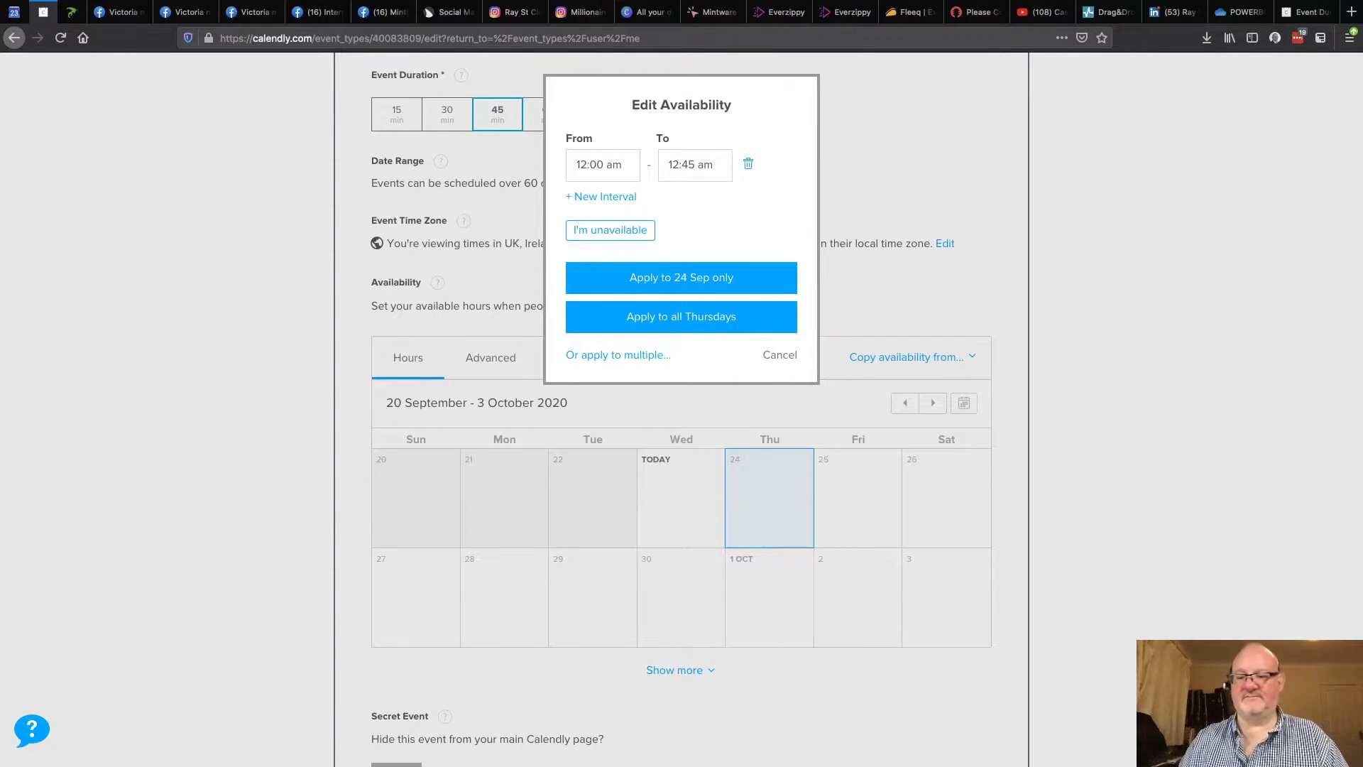
# Step: Add a second availability interval for 24 September from 01:00 am to 01:45 am
pyautogui.click(629, 198)
pyautogui.click(609, 211)
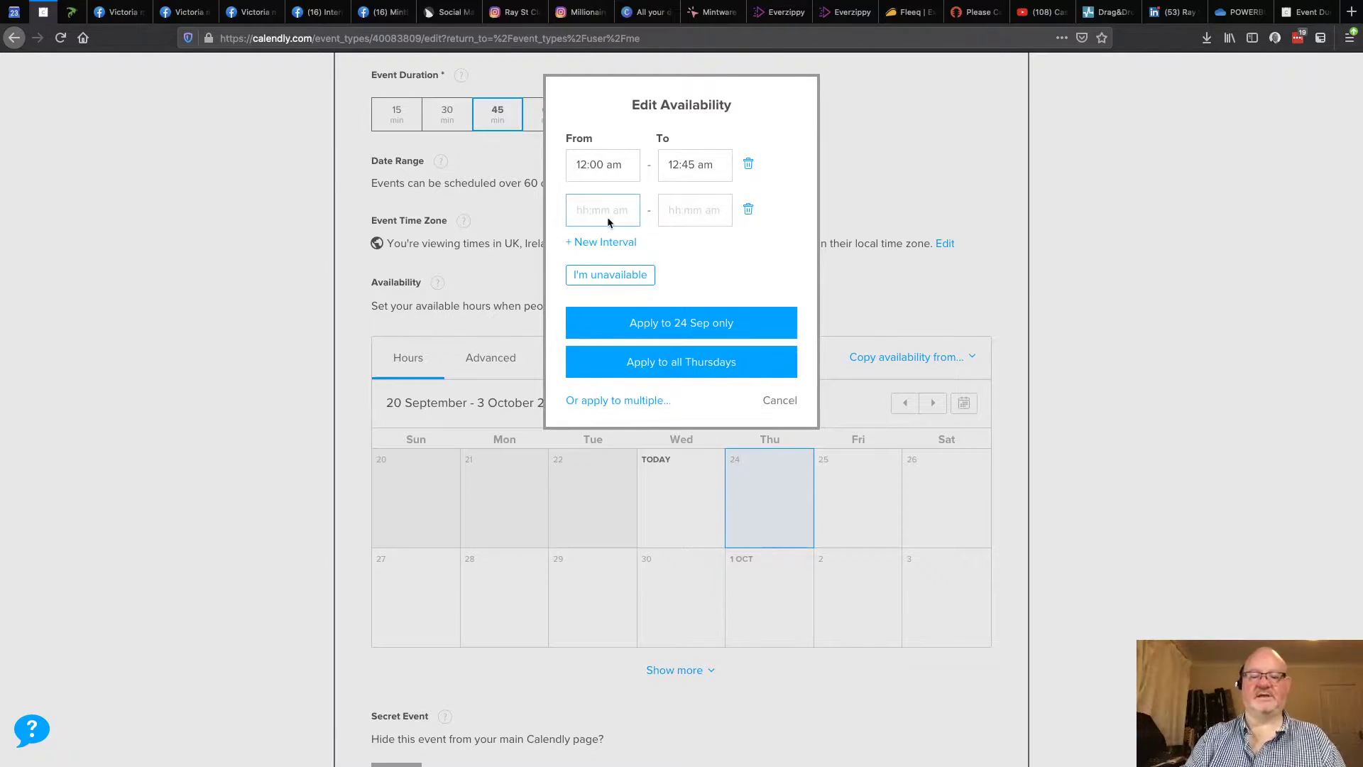
pyautogui.write('0100')
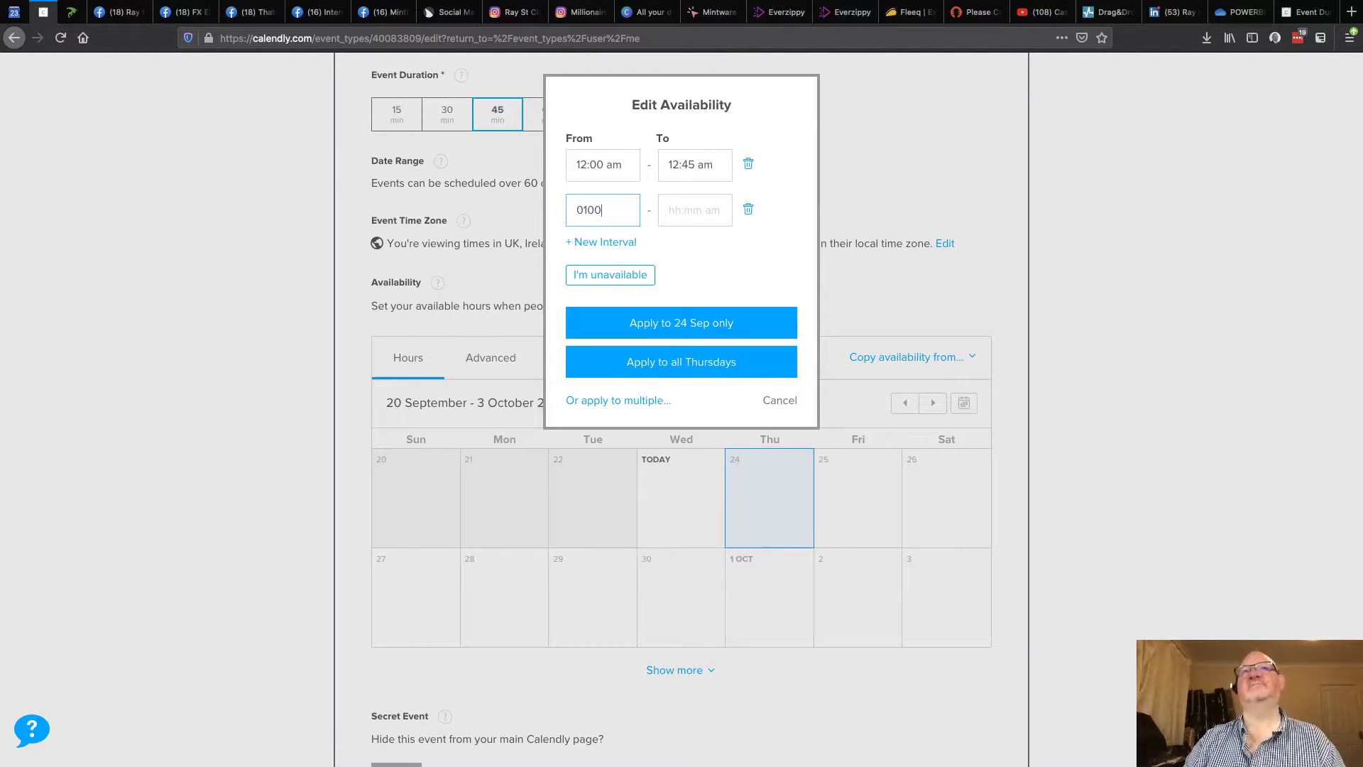
pyautogui.click(695, 210)
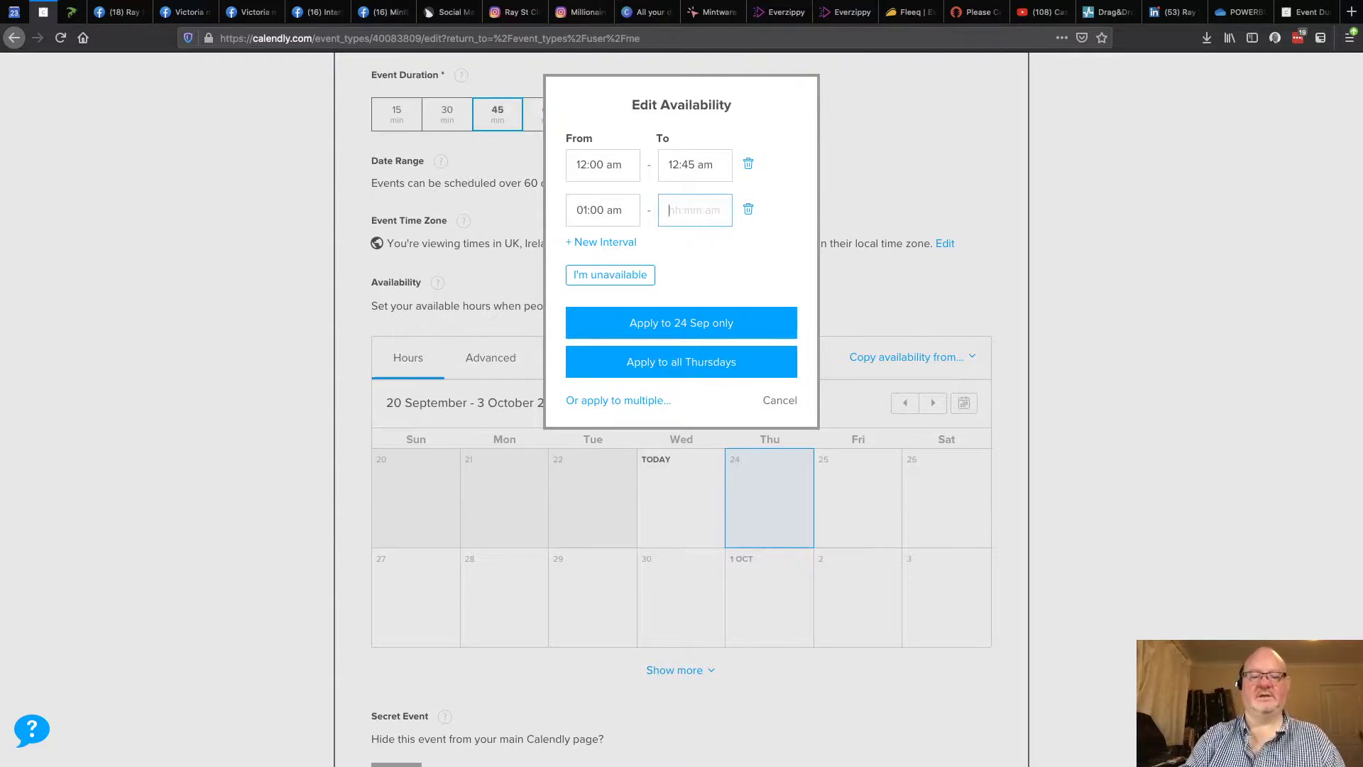
pyautogui.write('0145')
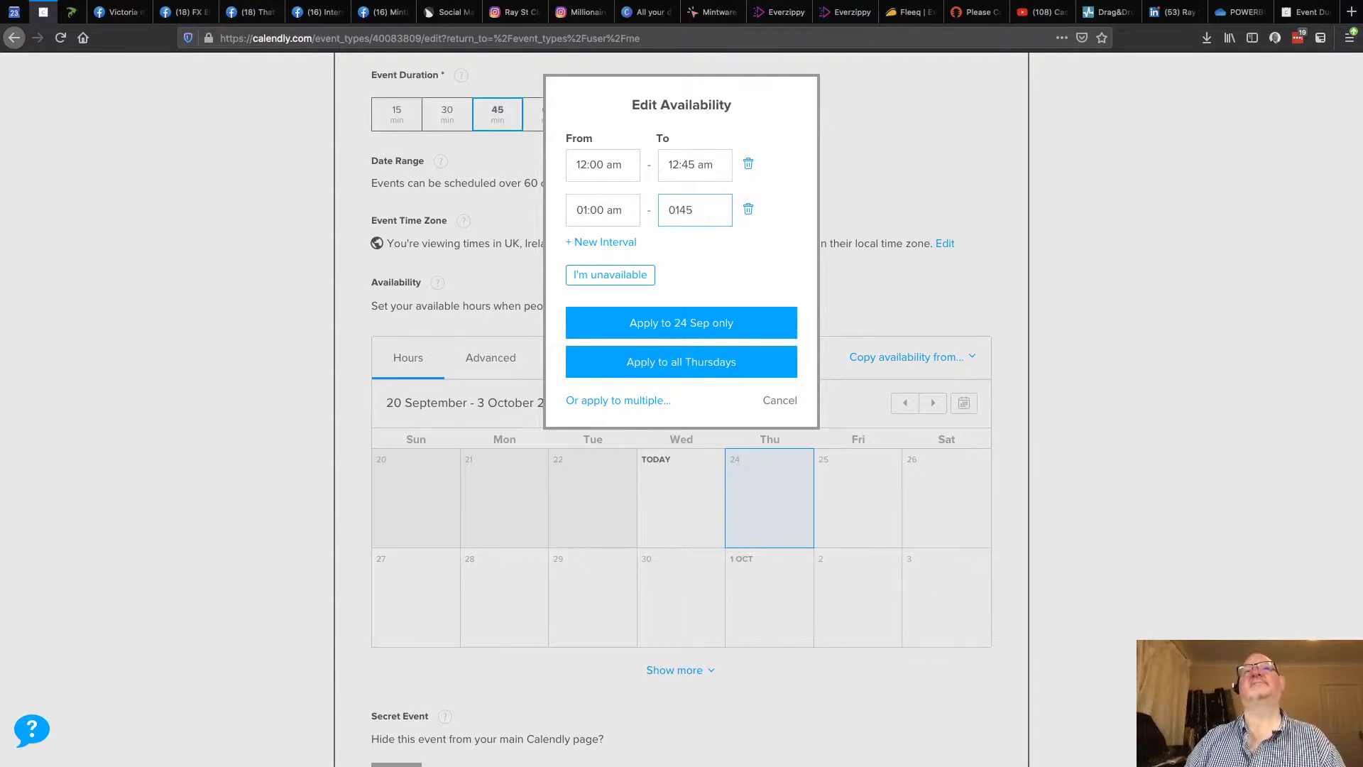
pyautogui.press('Tab')
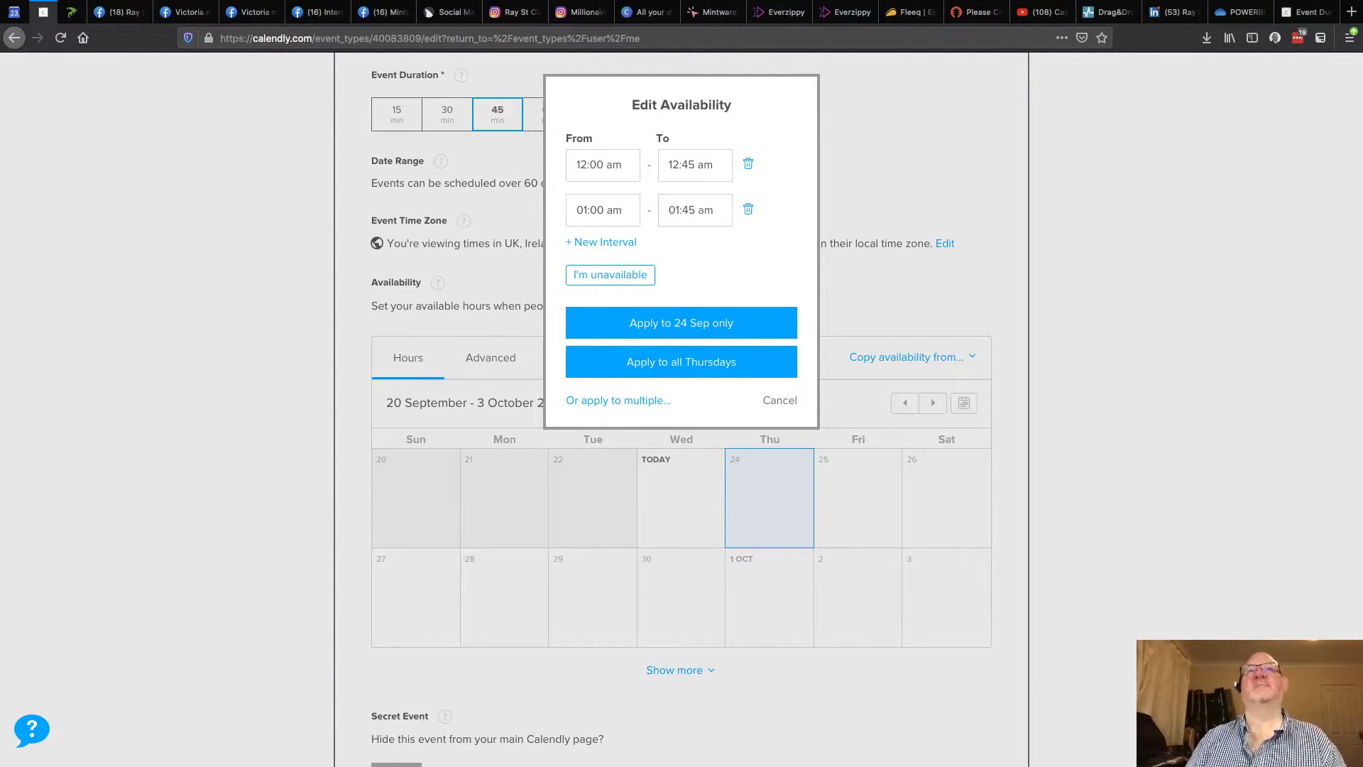
# Step: Add a third availability interval for 24 September from 02:00 am to 02:45 am
pyautogui.click(630, 244)
pyautogui.click(604, 254)
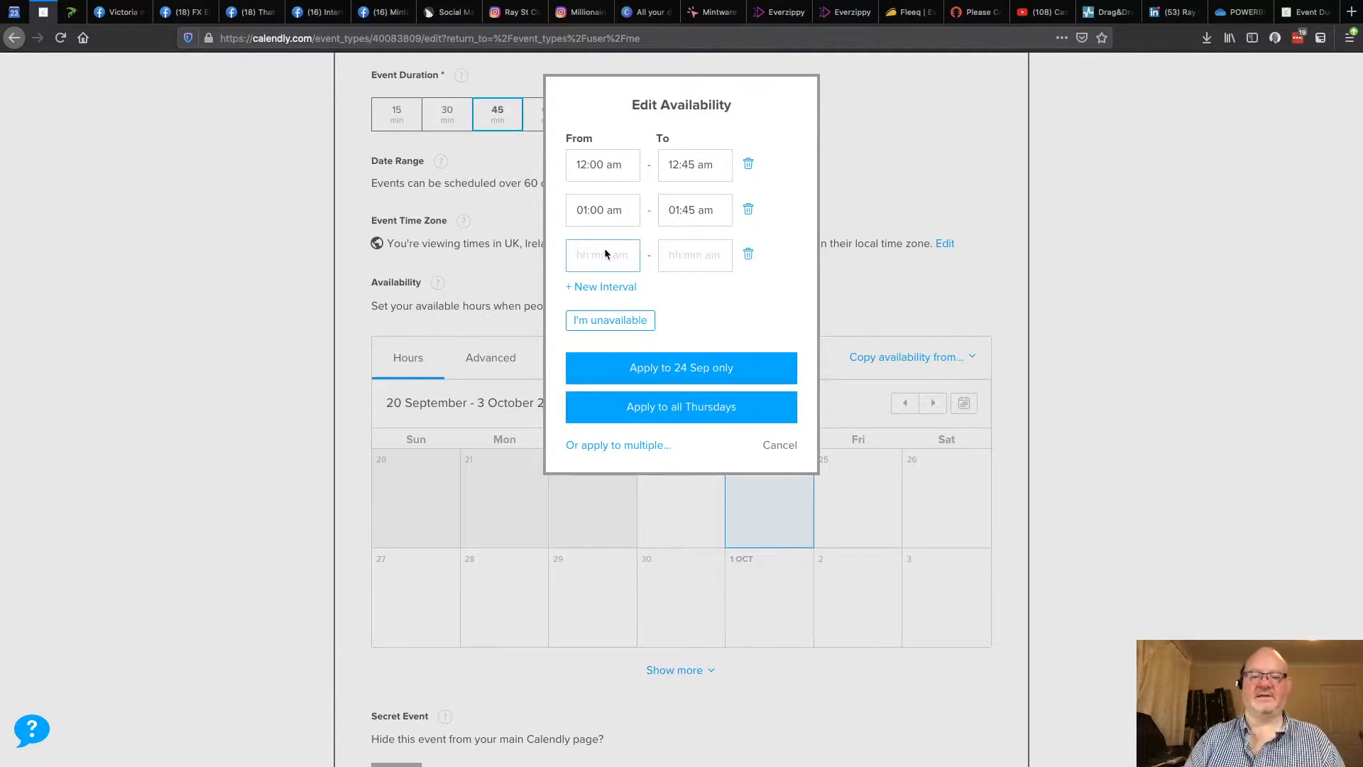
pyautogui.write('0200')
pyautogui.press('Tab')
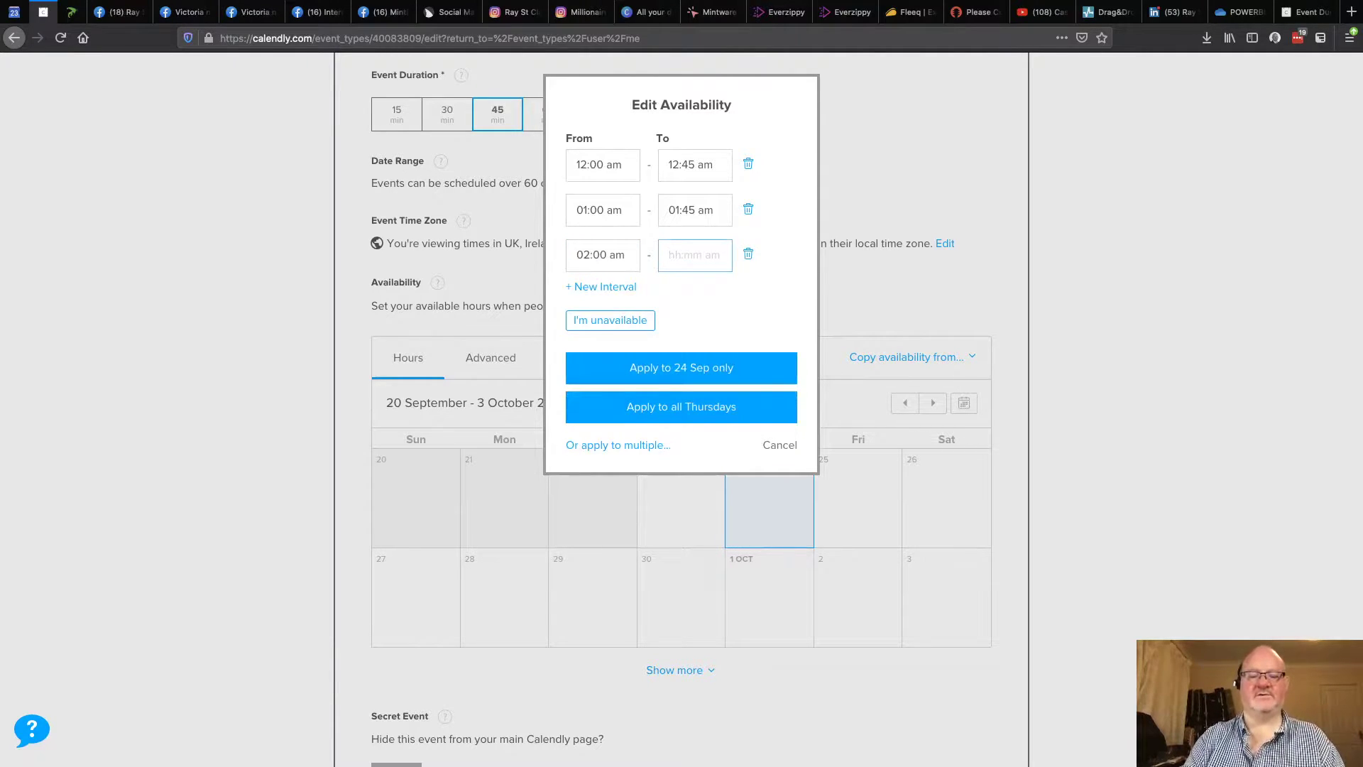
pyautogui.write('02:45 am')
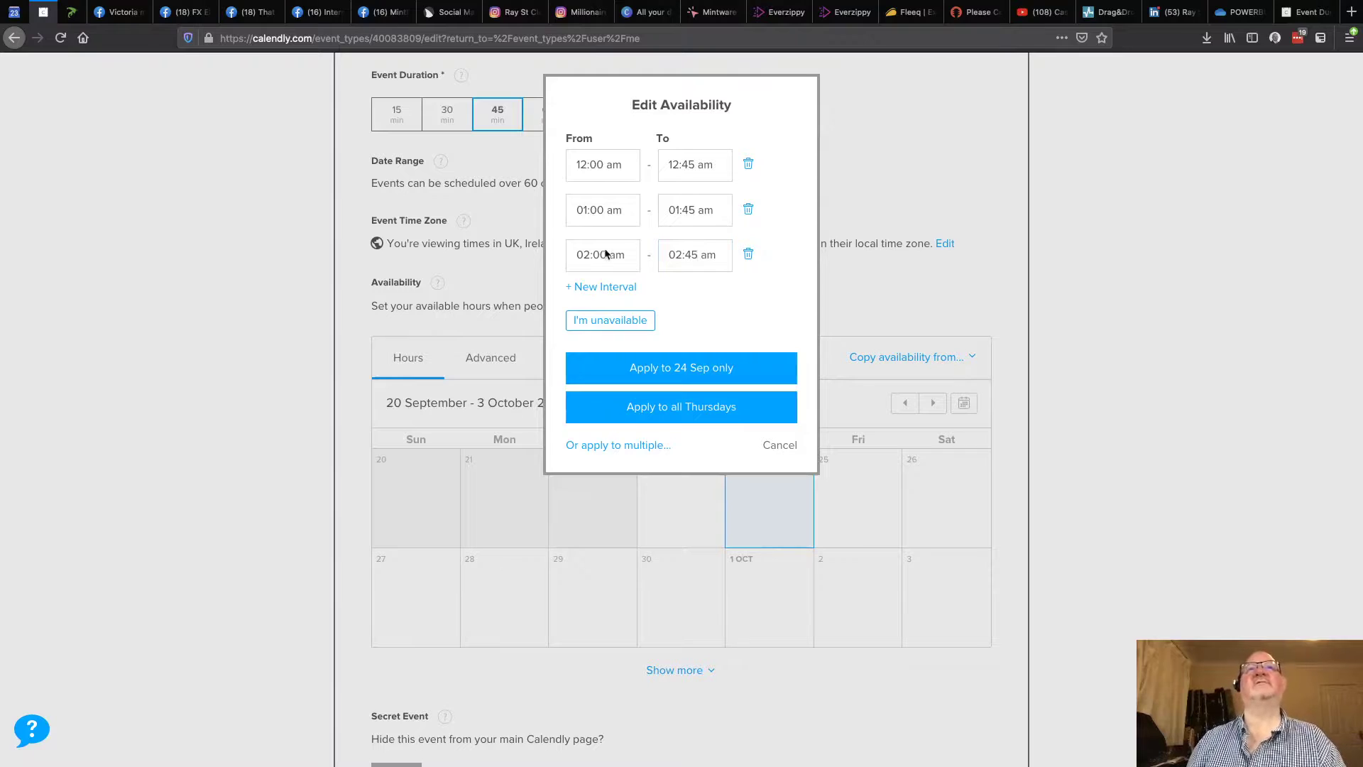
# Step: Add a fourth availability interval for 24 September from 03:00 am to 03:45 am
pyautogui.click(623, 287)
pyautogui.click(604, 297)
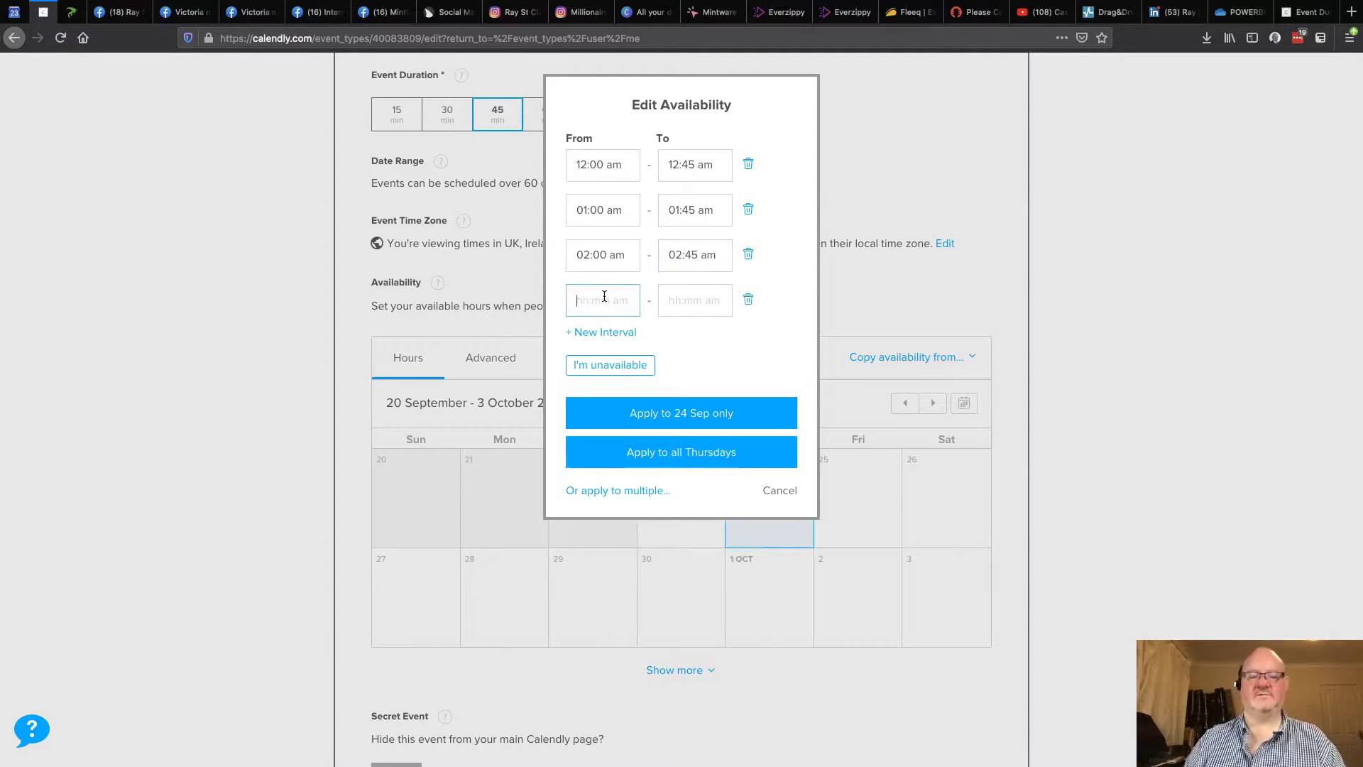
pyautogui.write('3:00')
pyautogui.press('Tab')
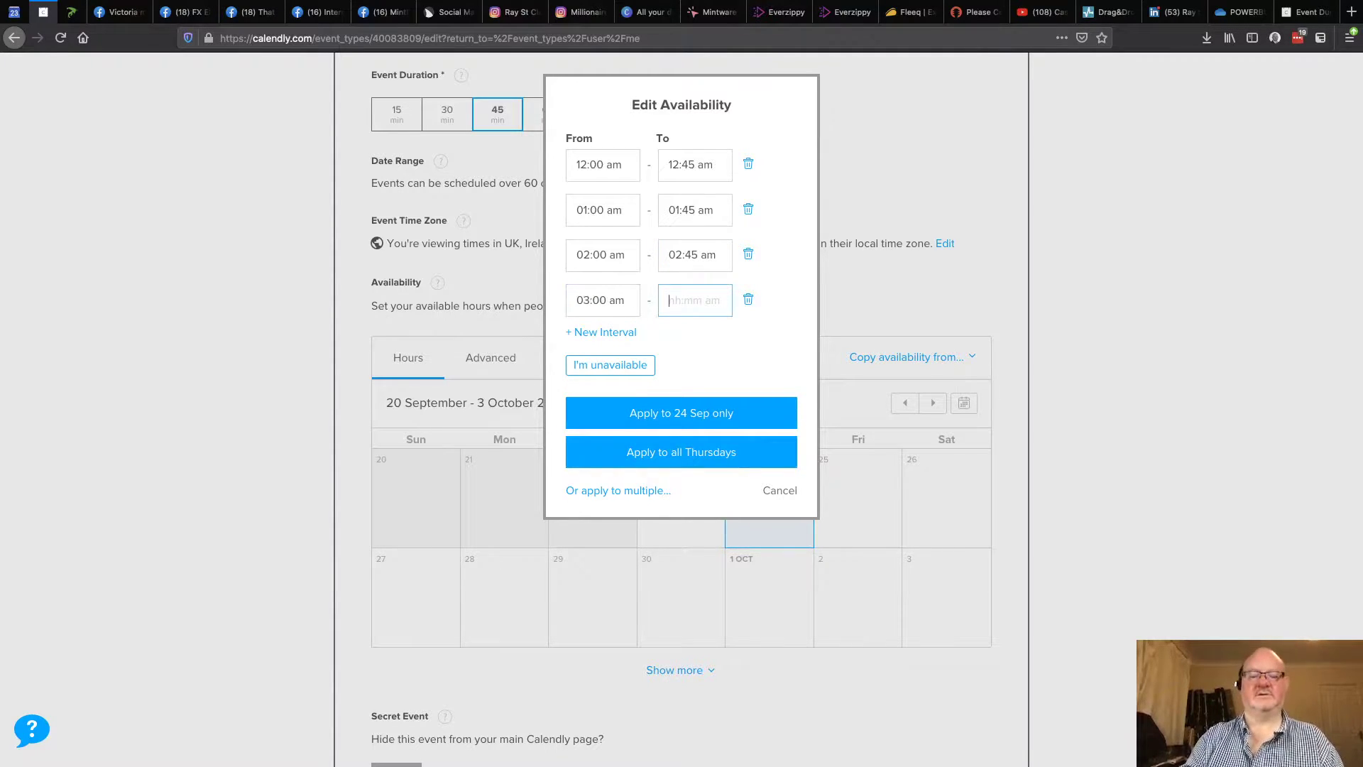
pyautogui.write('0345')
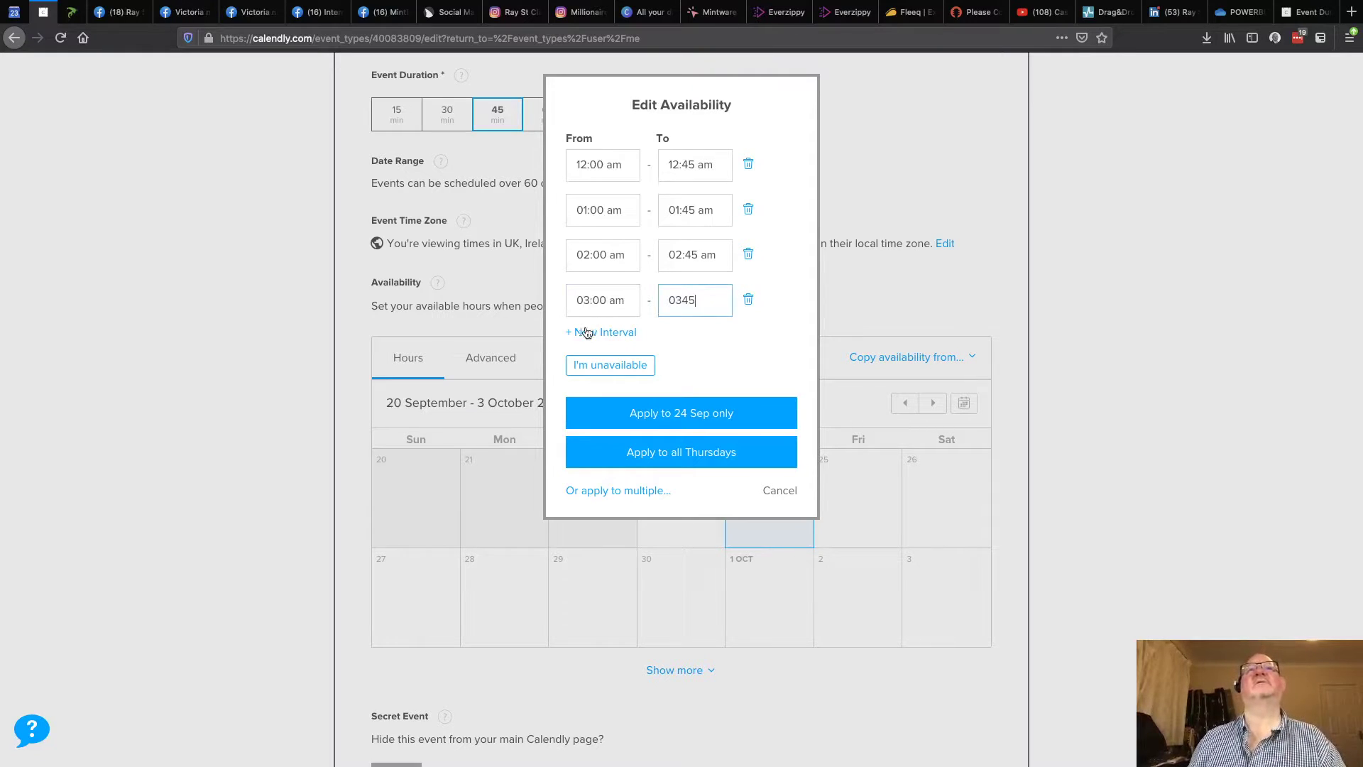
# Step: Add a fifth availability interval for 24 September from 04:00 am to 04:45 am
pyautogui.click(601, 332)
pyautogui.write('0400')
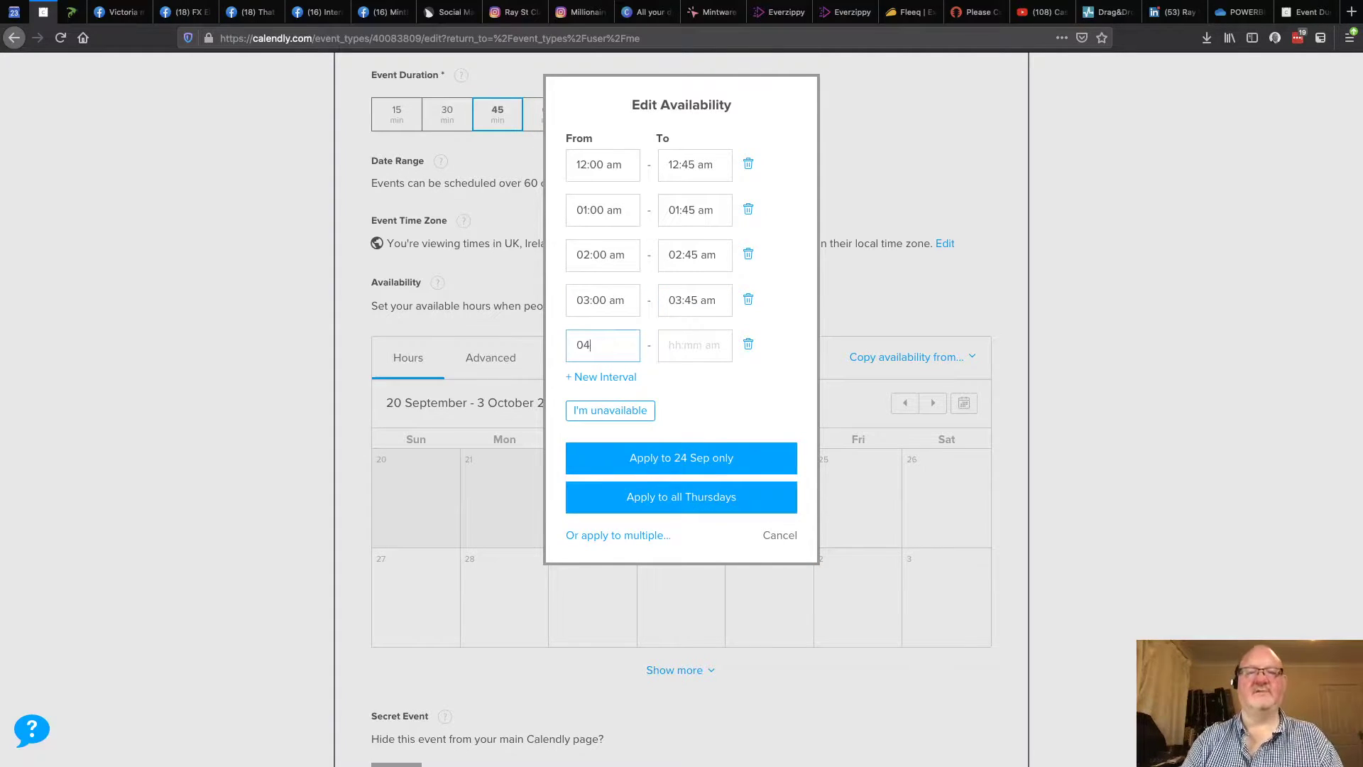
pyautogui.press('Tab')
pyautogui.write('04')
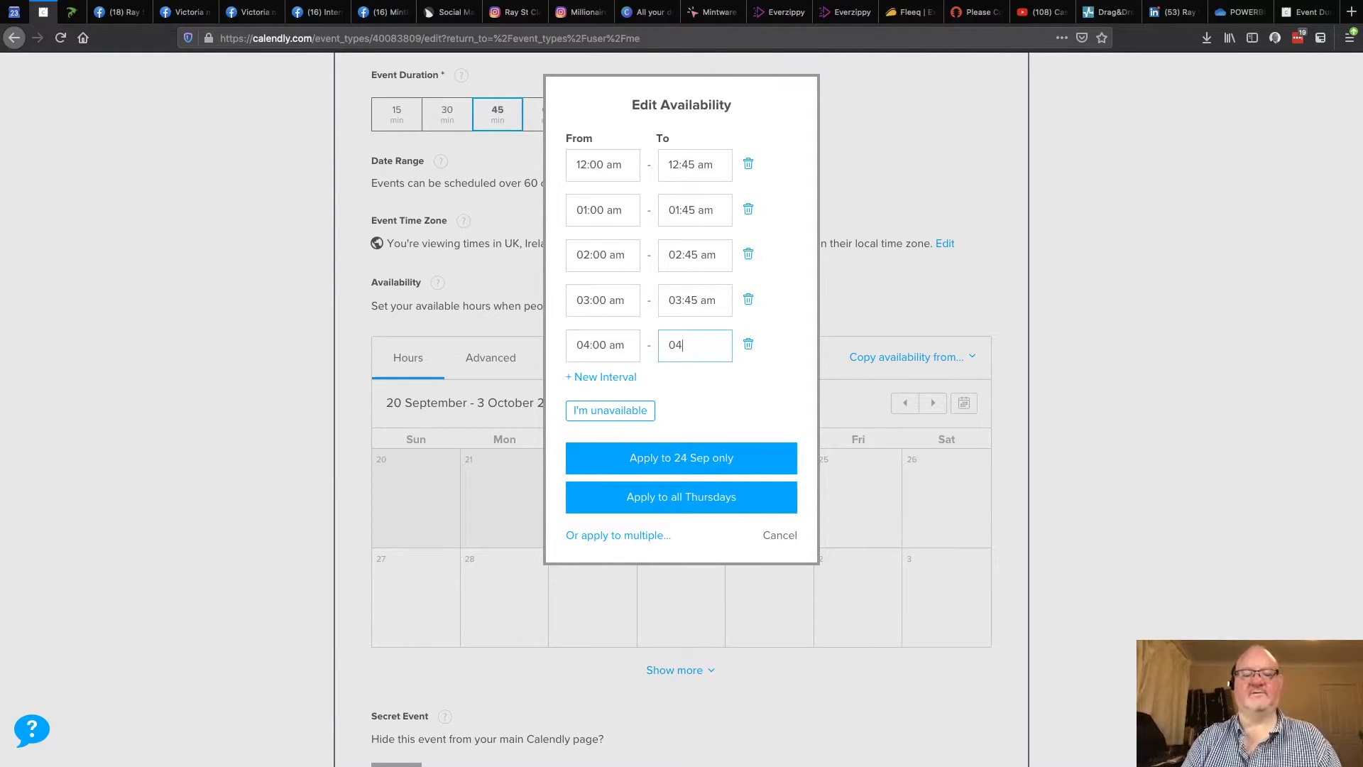
pyautogui.write(':45 am')
# Step: Add a sixth availability interval for 24 September from 05:00 am to 05:45 am
pyautogui.click(605, 377)
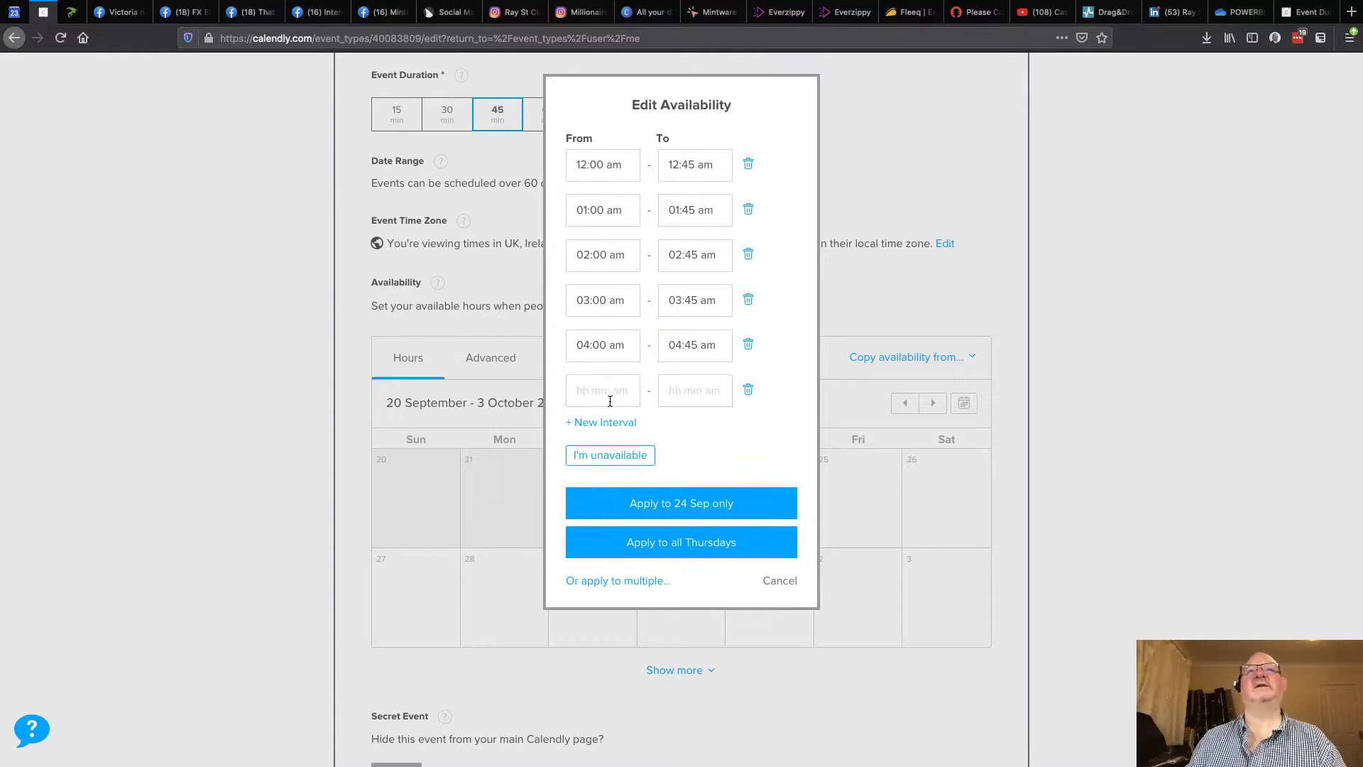
pyautogui.click(608, 401)
pyautogui.write('0')
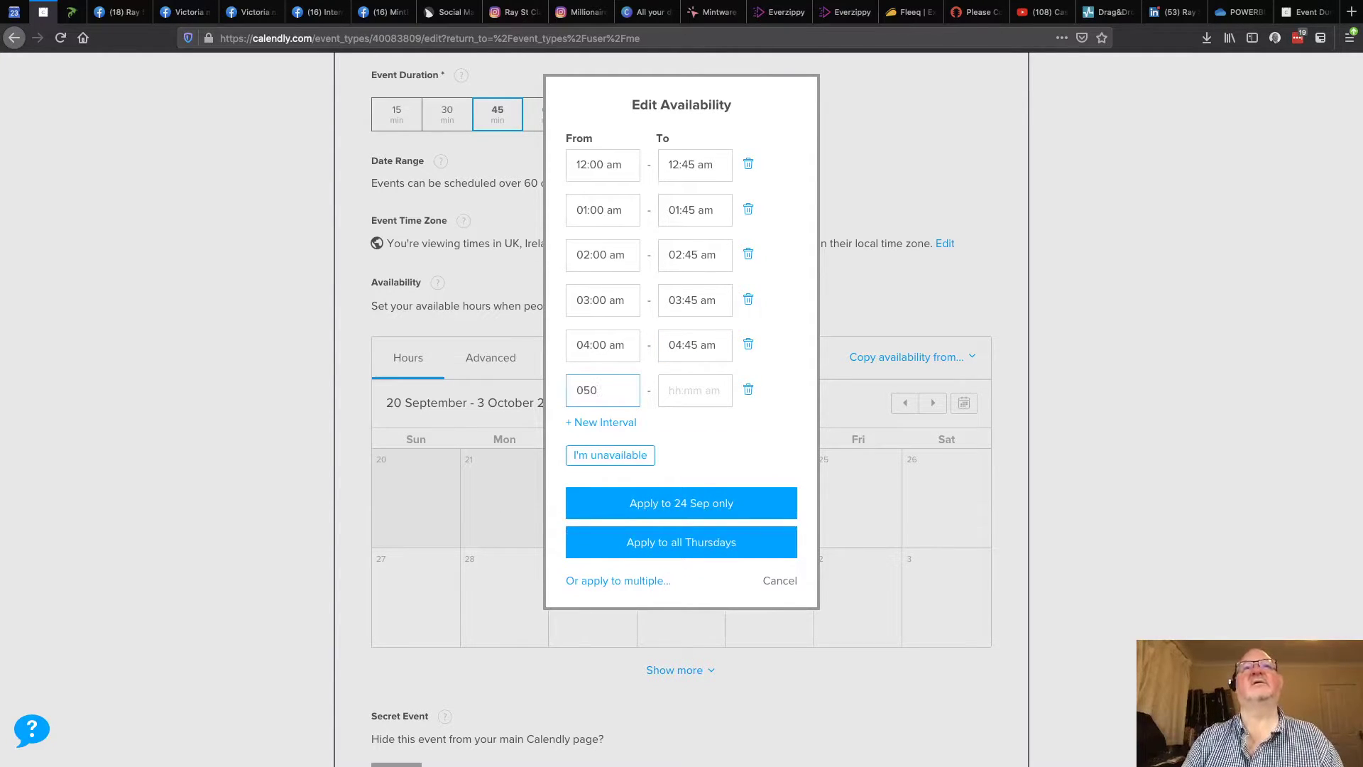
pyautogui.write('5:00')
pyautogui.press('Tab')
pyautogui.write('0')
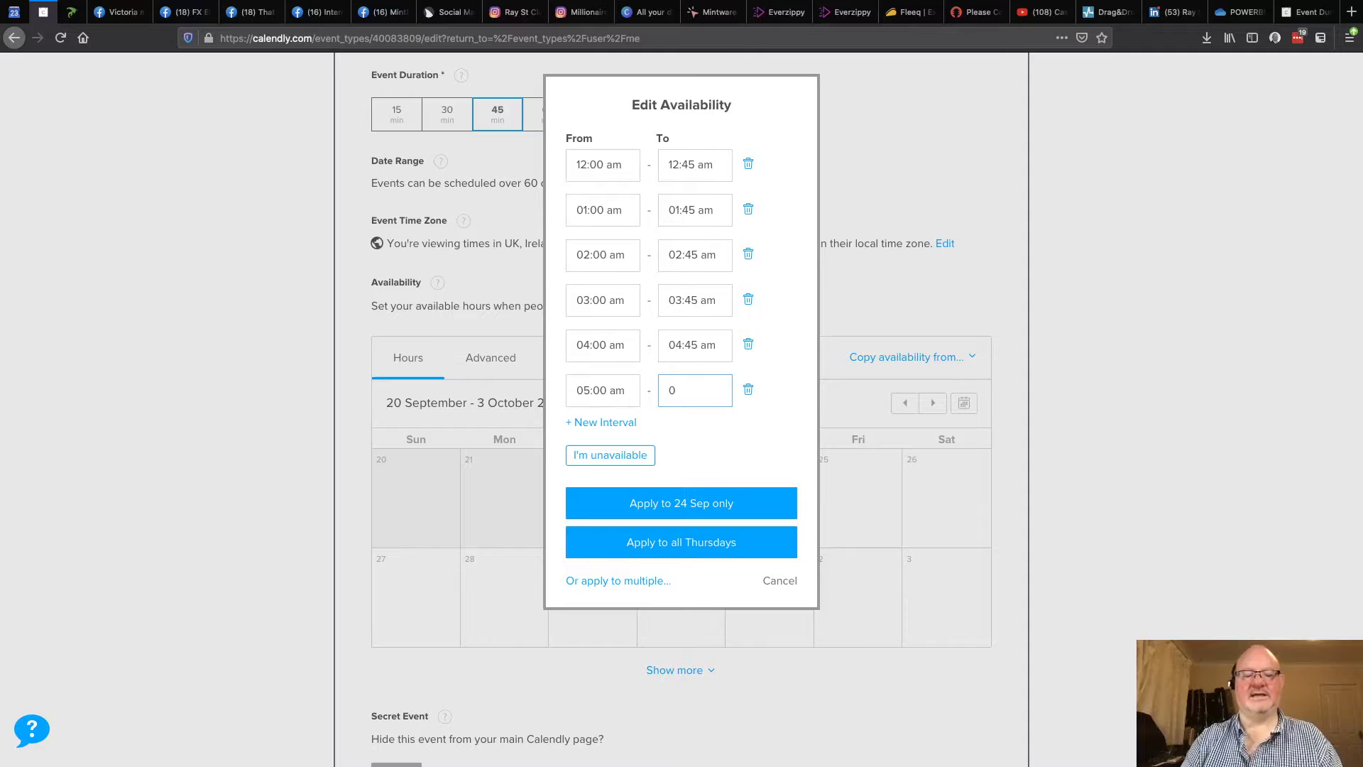
pyautogui.write('5:45 am')
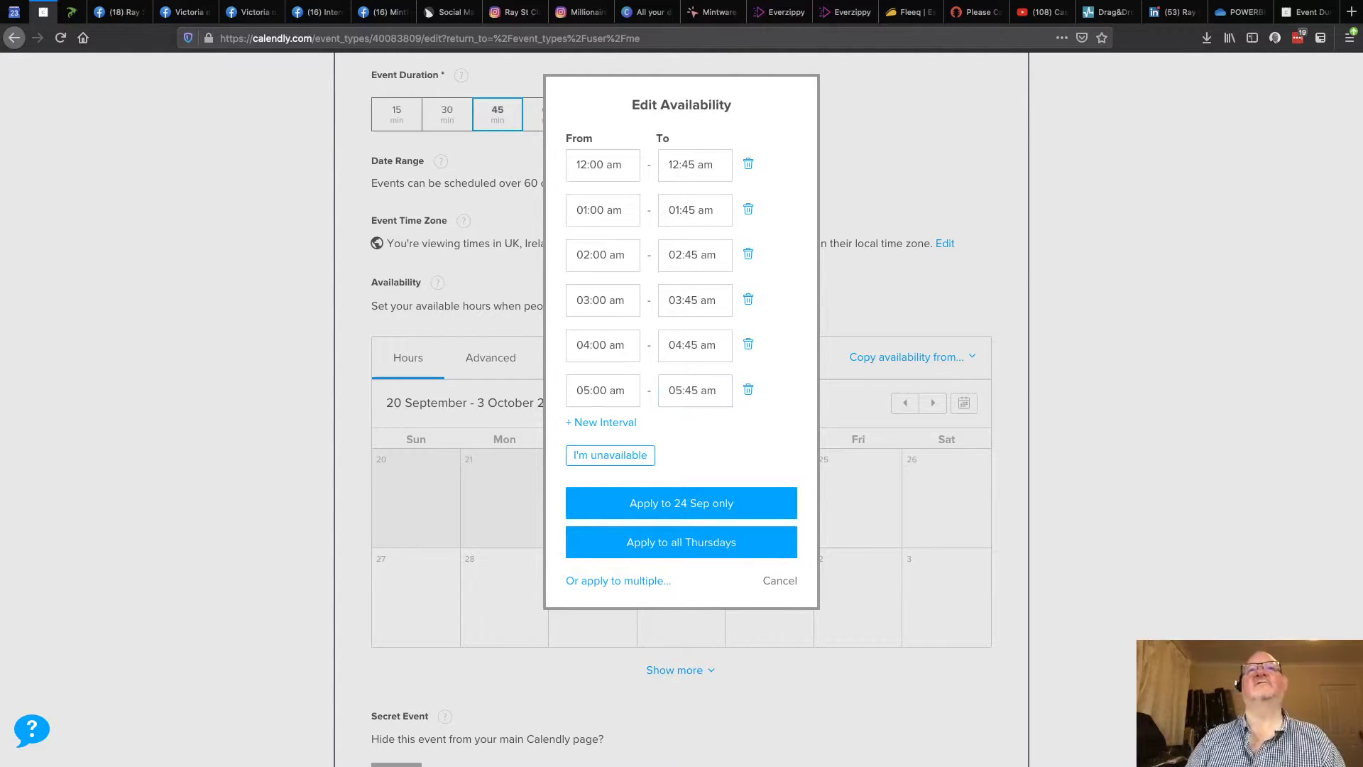
# Step: Add a seventh availability interval for 24 September from 06:00 am to 06:45 am
pyautogui.click(614, 423)
pyautogui.click(623, 435)
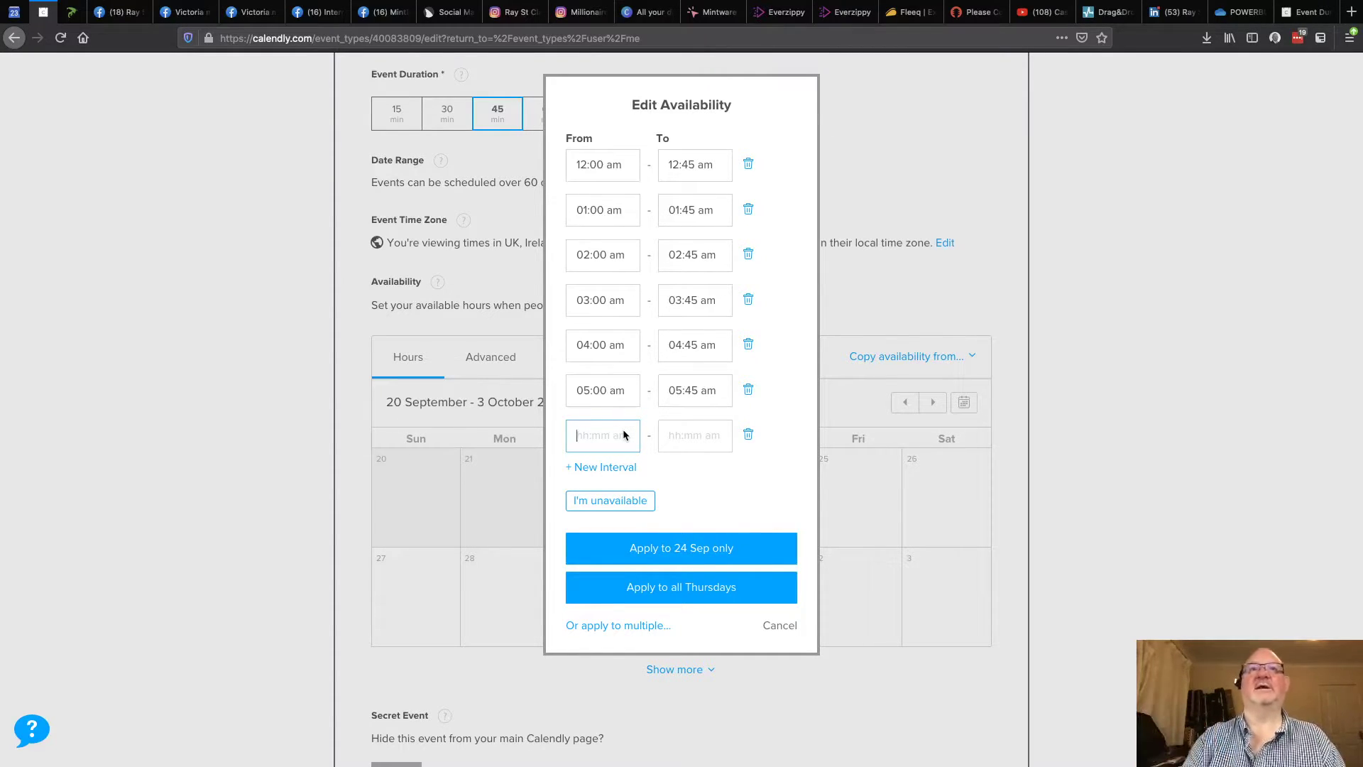
pyautogui.write('06:00')
pyautogui.press('Tab')
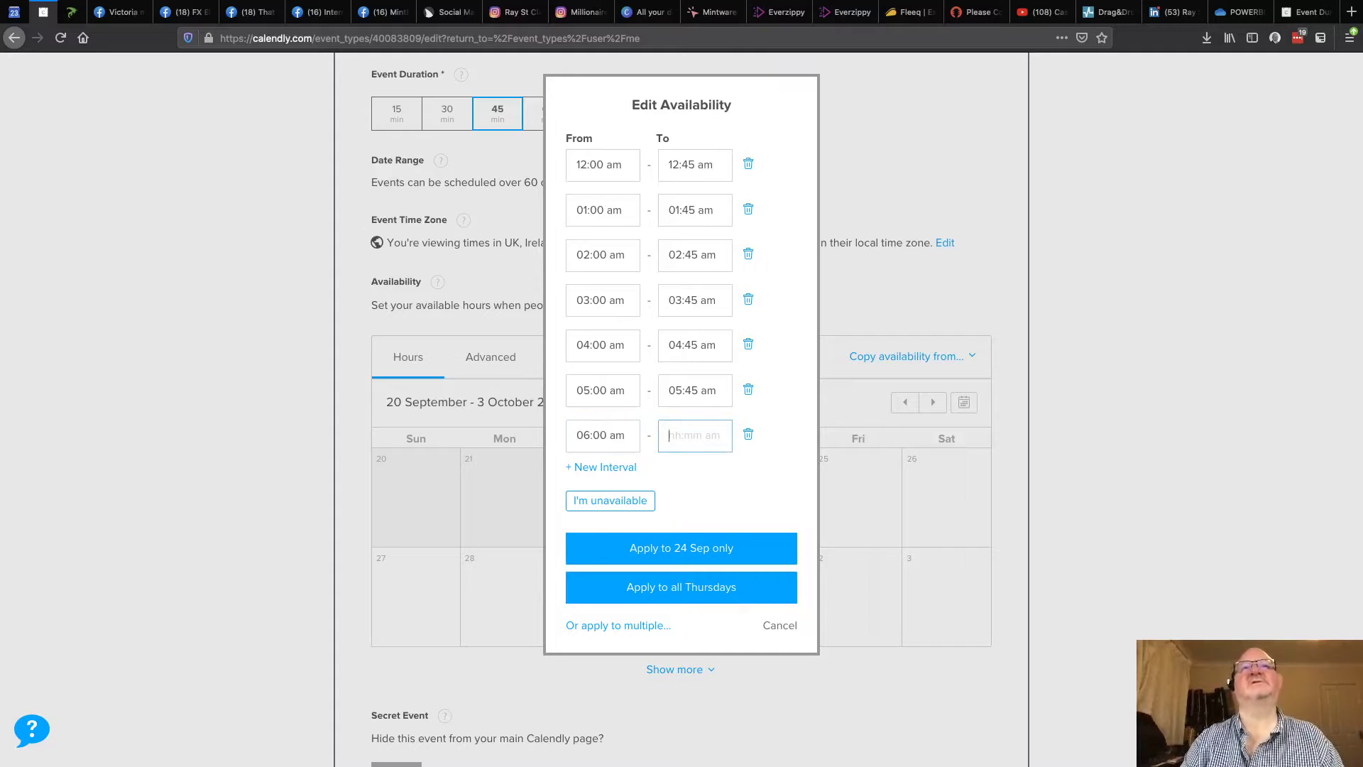
pyautogui.write('0')
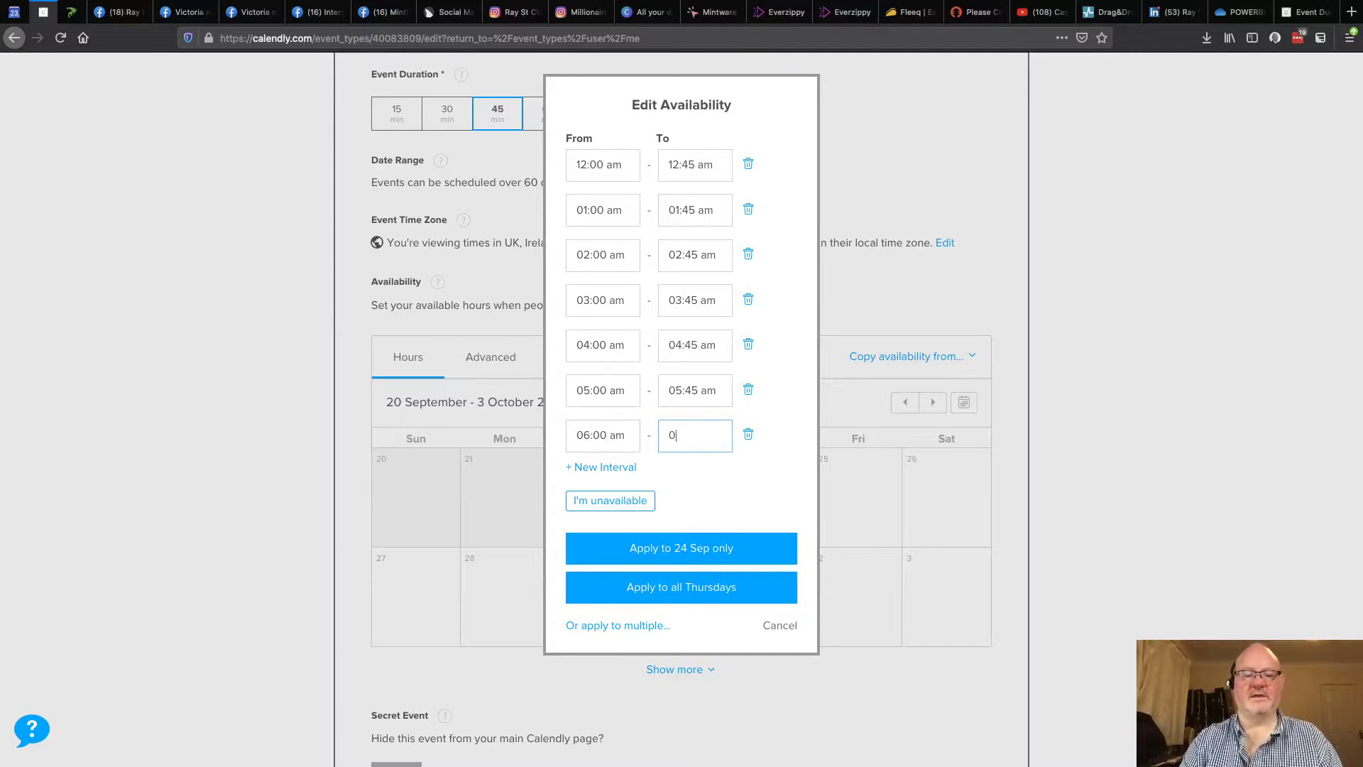
pyautogui.write('6:45')
# Step: Add an eighth availability interval for 24 September from 07:00 am to 07:45 am
pyautogui.scroll(-3, 624, 468)
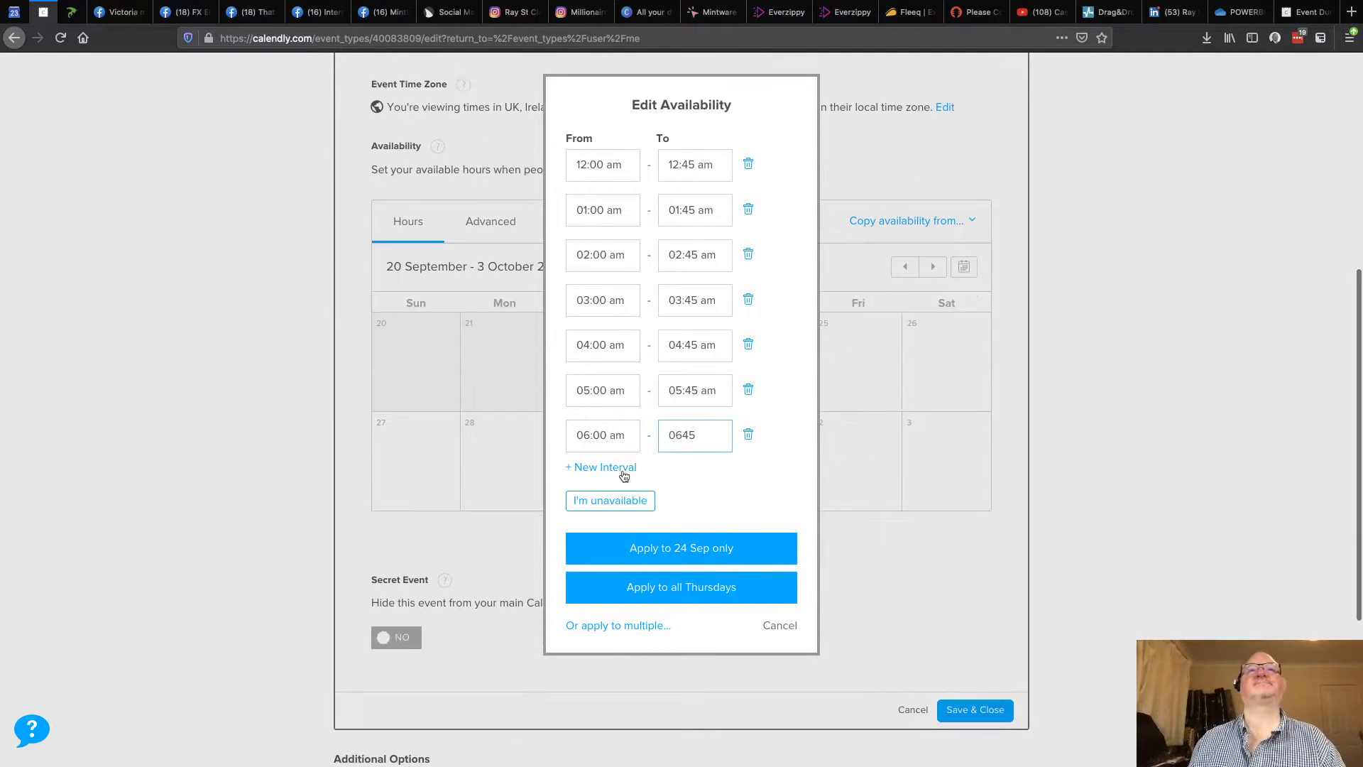
pyautogui.click(625, 468)
pyautogui.click(609, 472)
pyautogui.write('0')
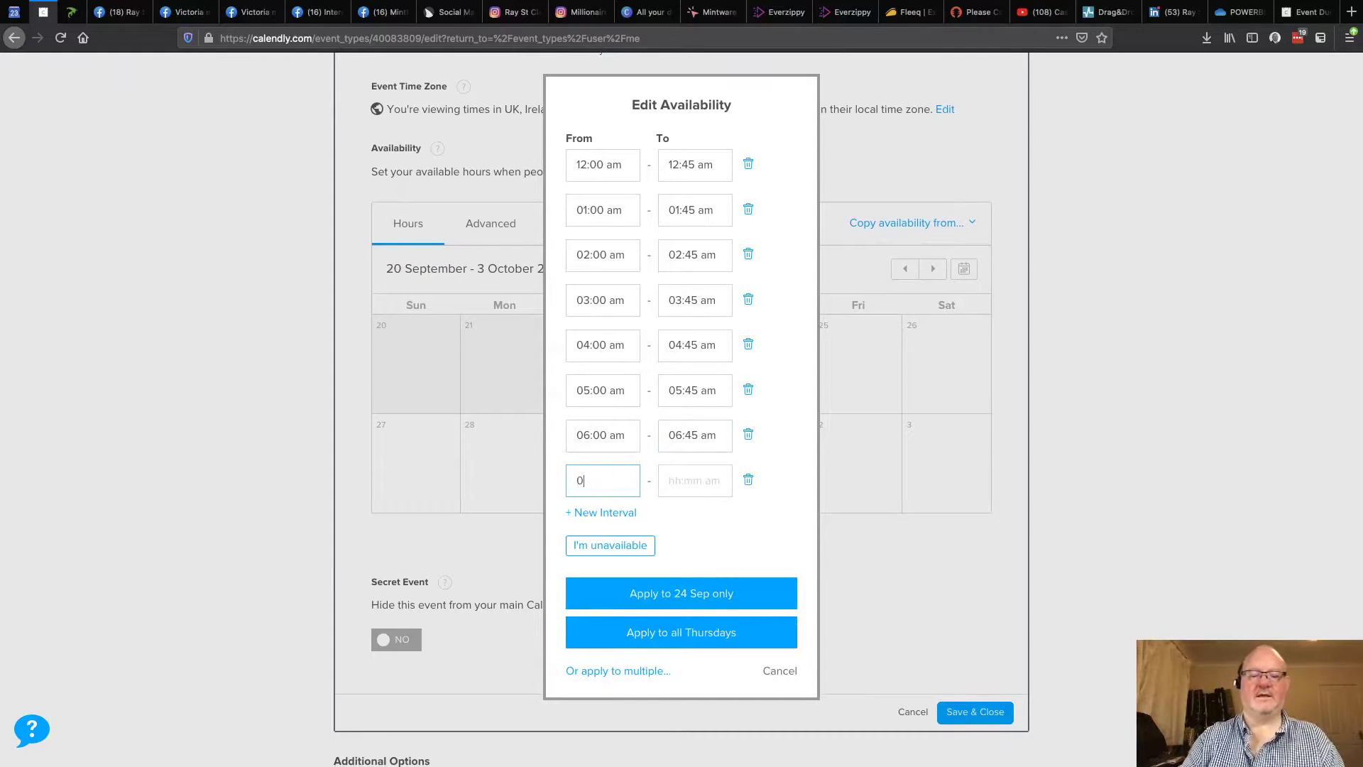
pyautogui.write('7:00')
pyautogui.press('Tab')
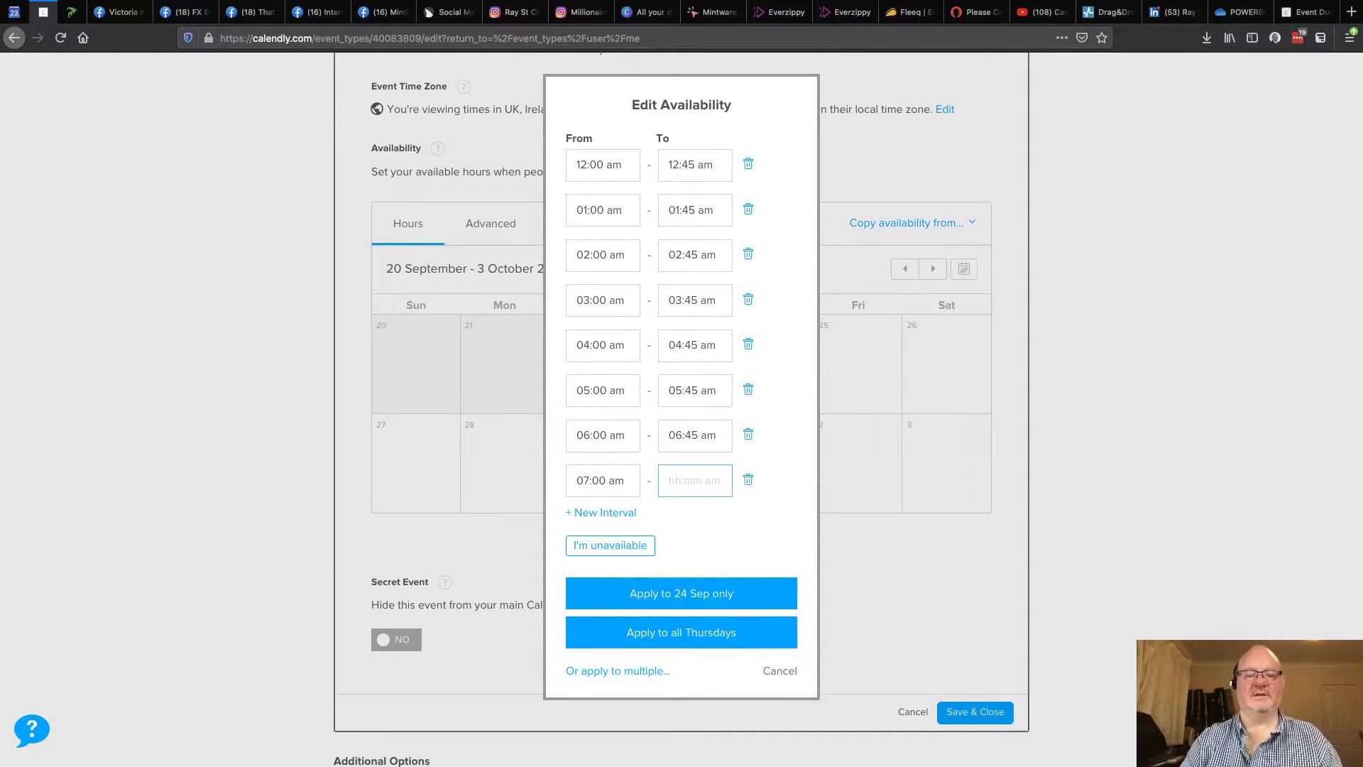
pyautogui.write('07:45')
pyautogui.press('Tab')
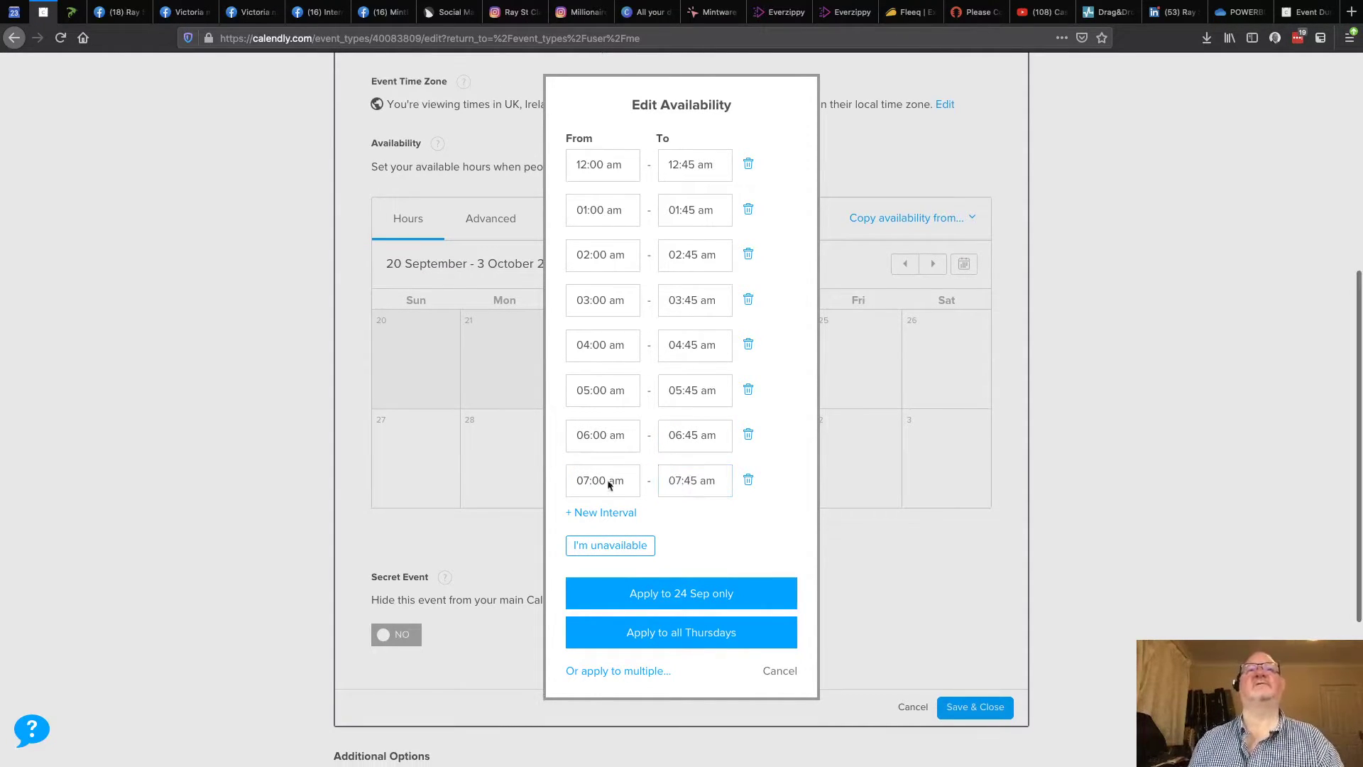
# Step: Add a ninth availability interval for 24 September from 08:00 am to 08:45 am
pyautogui.click(603, 513)
pyautogui.click(604, 527)
pyautogui.write('0800')
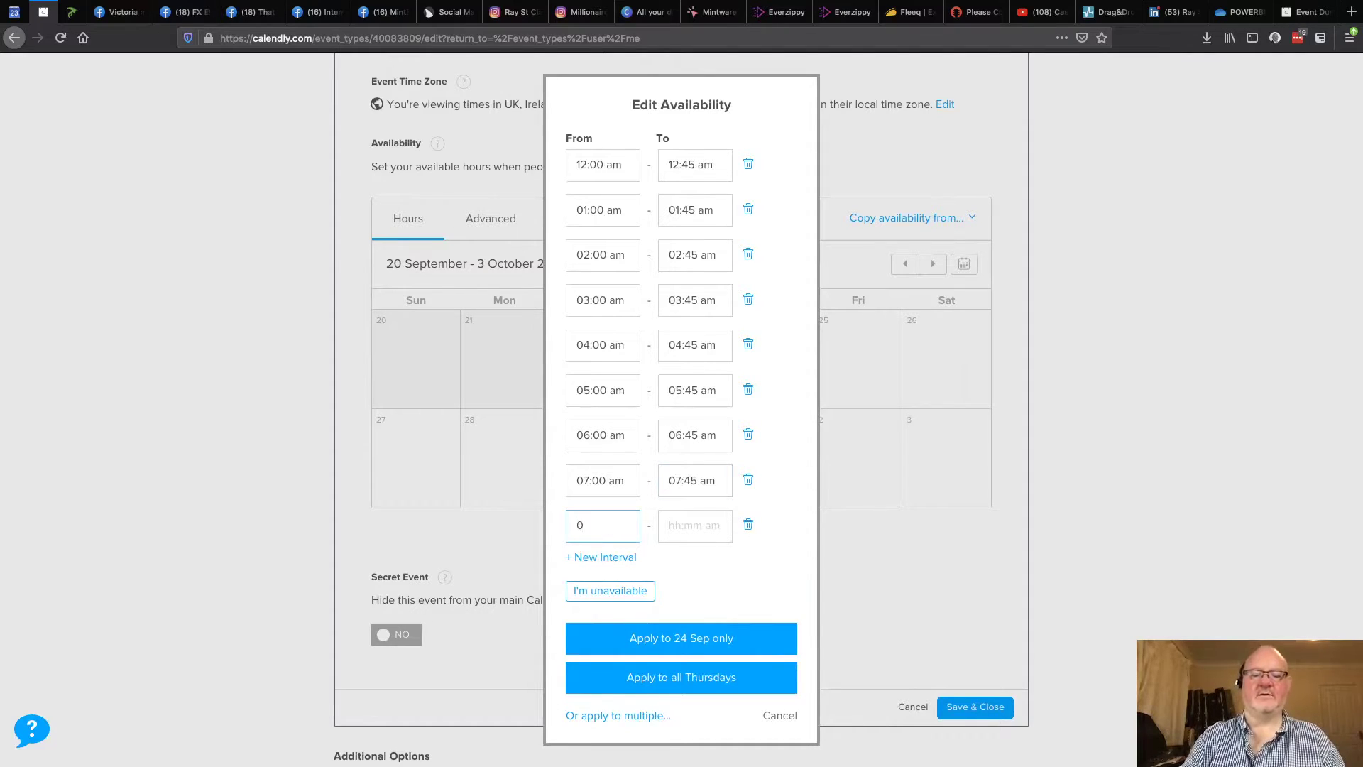
pyautogui.press('Tab')
pyautogui.write('0845')
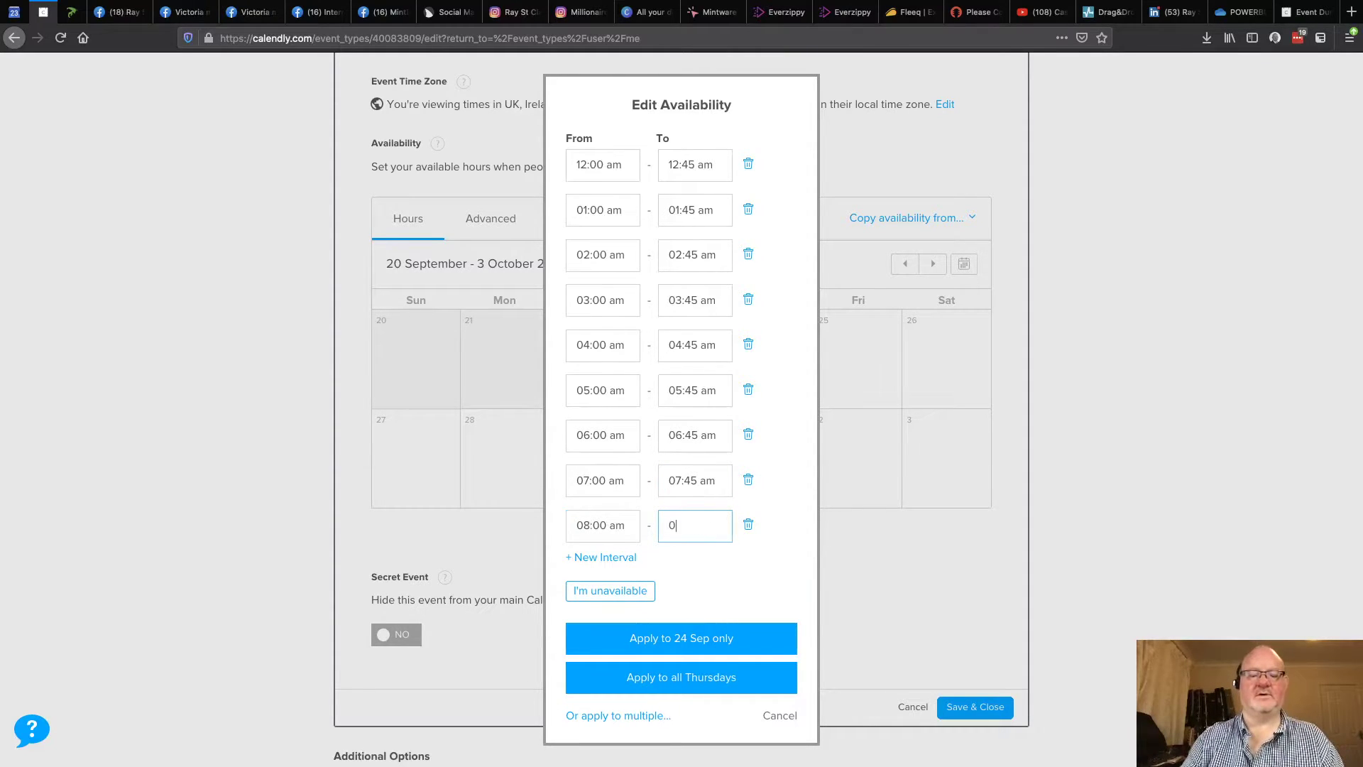
pyautogui.press('Tab')
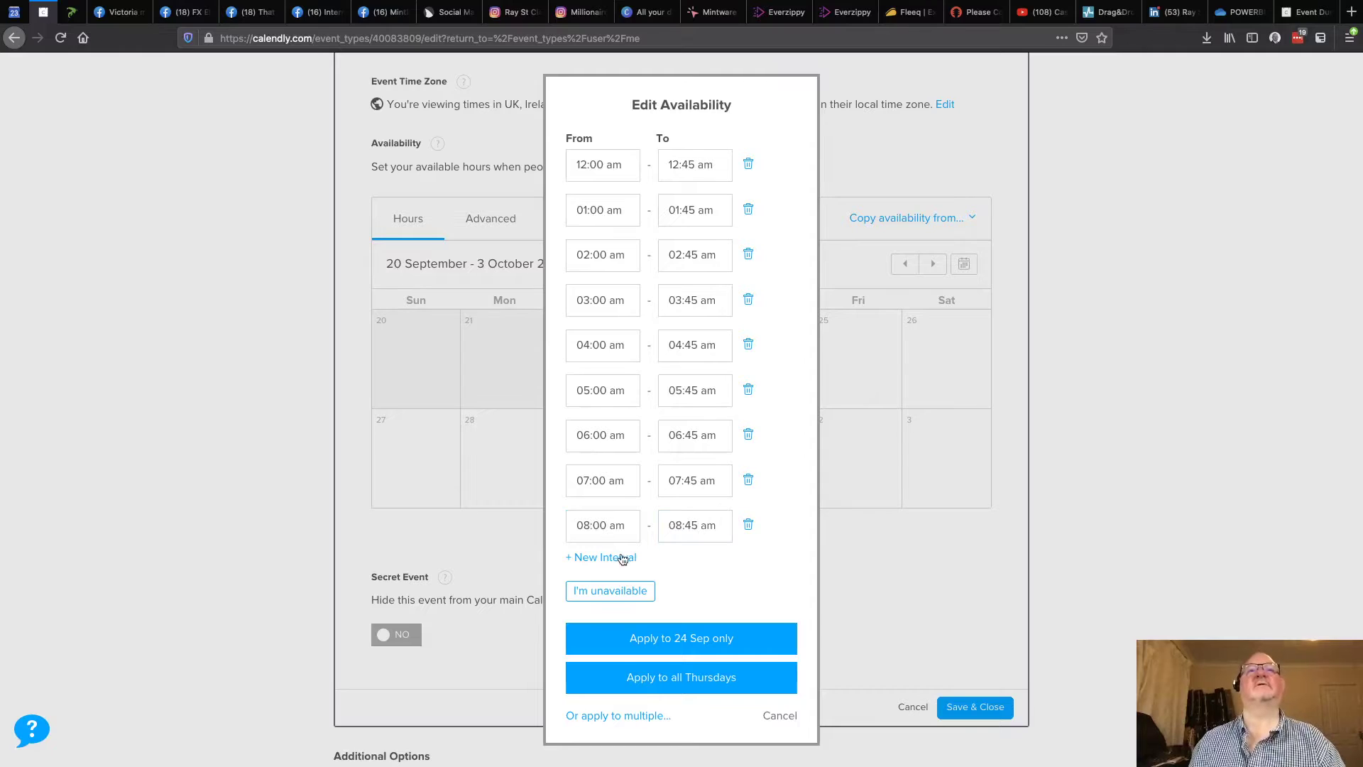
# Step: Add a tenth availability interval for 24 September from 09:00 am to 09:45 am
pyautogui.click(605, 557)
pyautogui.click(617, 568)
pyautogui.write('0900')
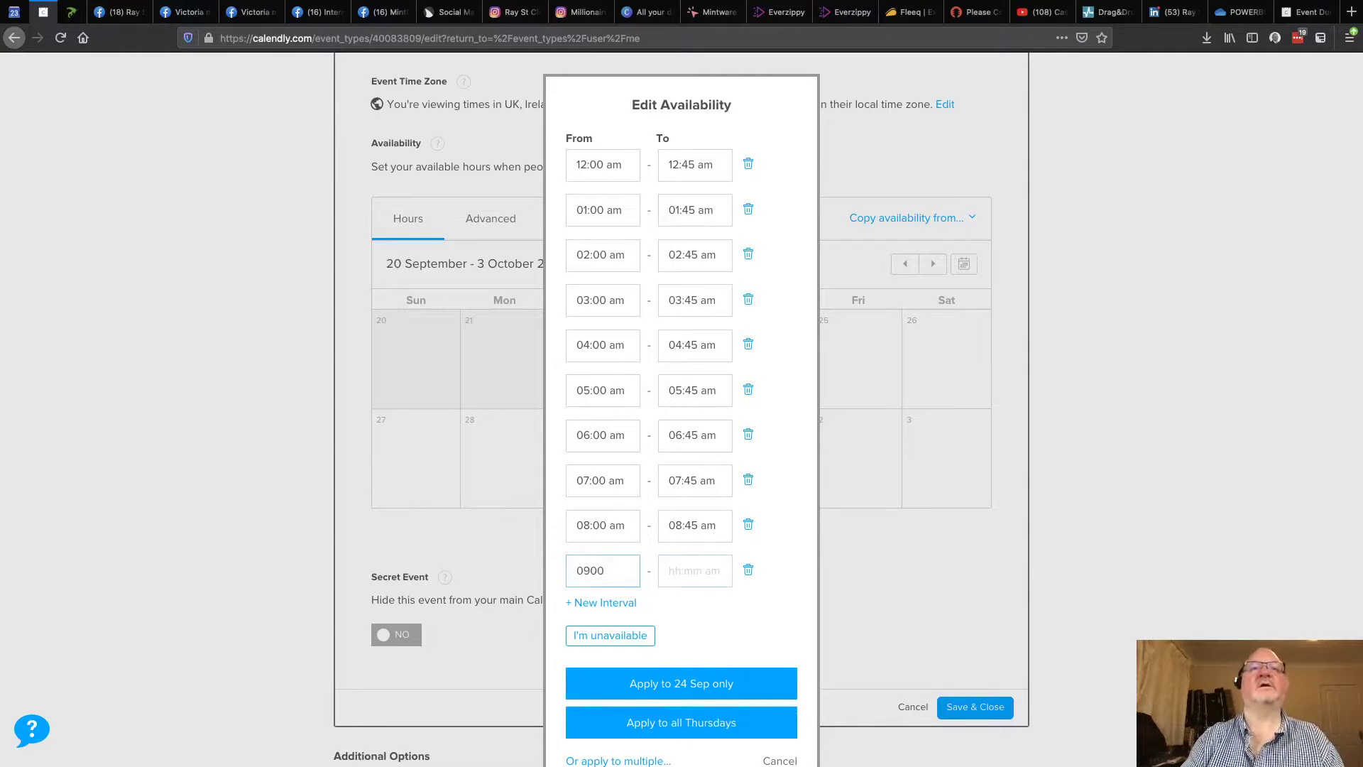
pyautogui.press('Tab')
pyautogui.write('0945')
pyautogui.press('Tab')
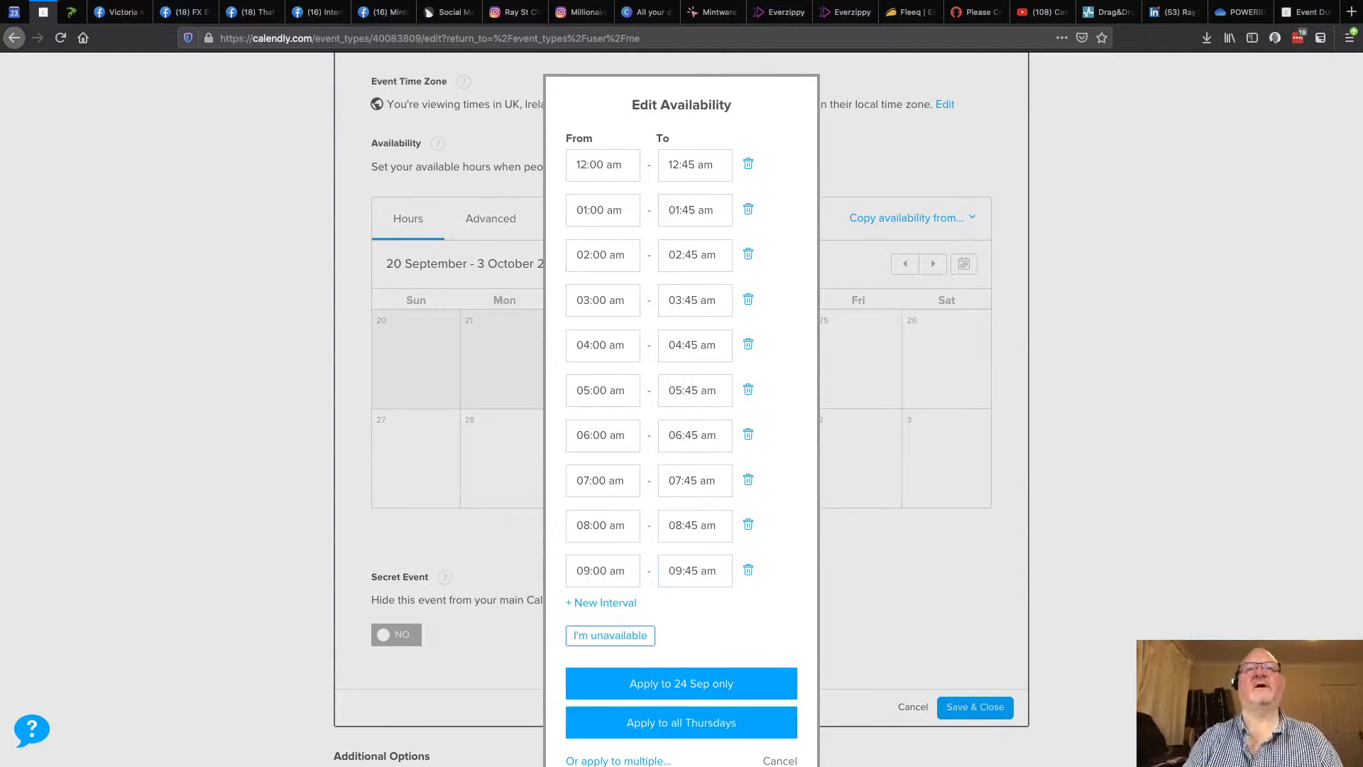
# Step: Add an eleventh availability interval for 24 September from 10:00 am to 10:45 am
pyautogui.click(605, 602)
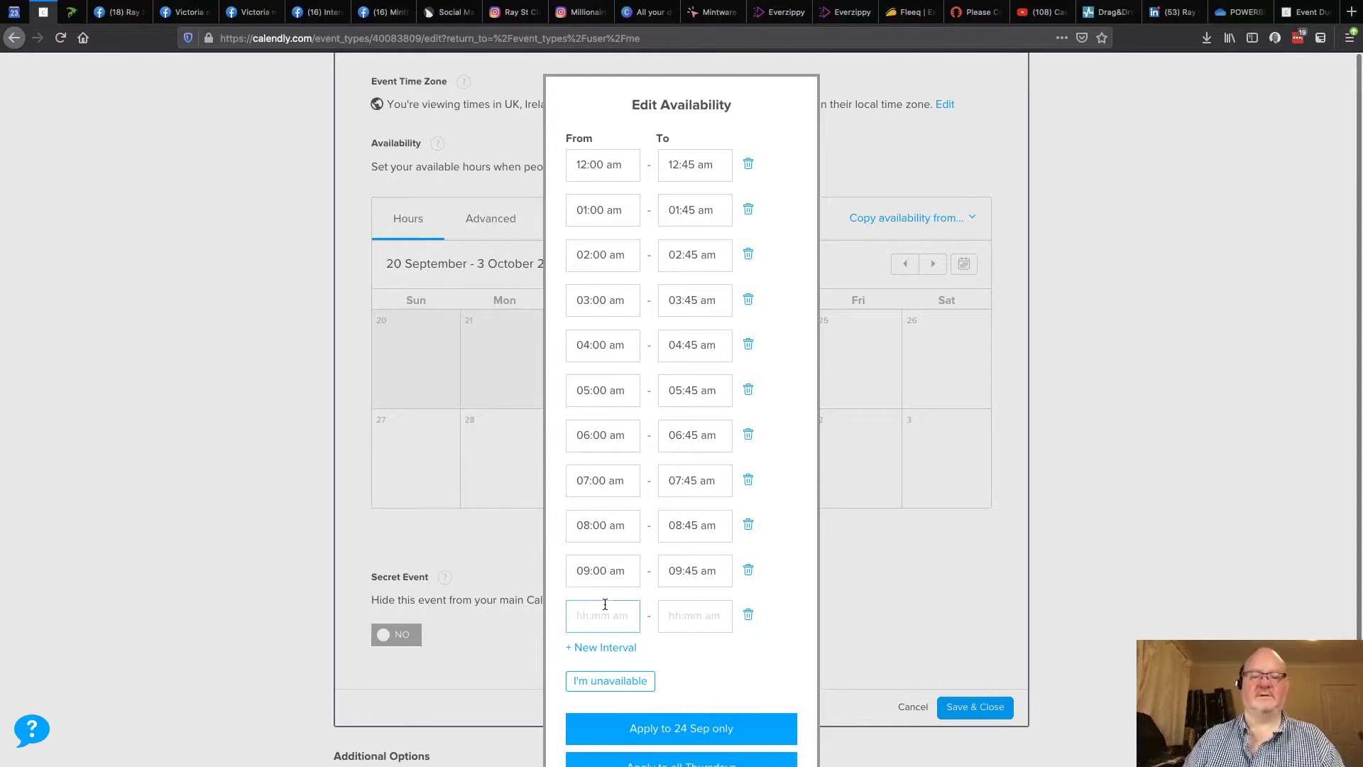
pyautogui.write('1000')
pyautogui.press('Tab')
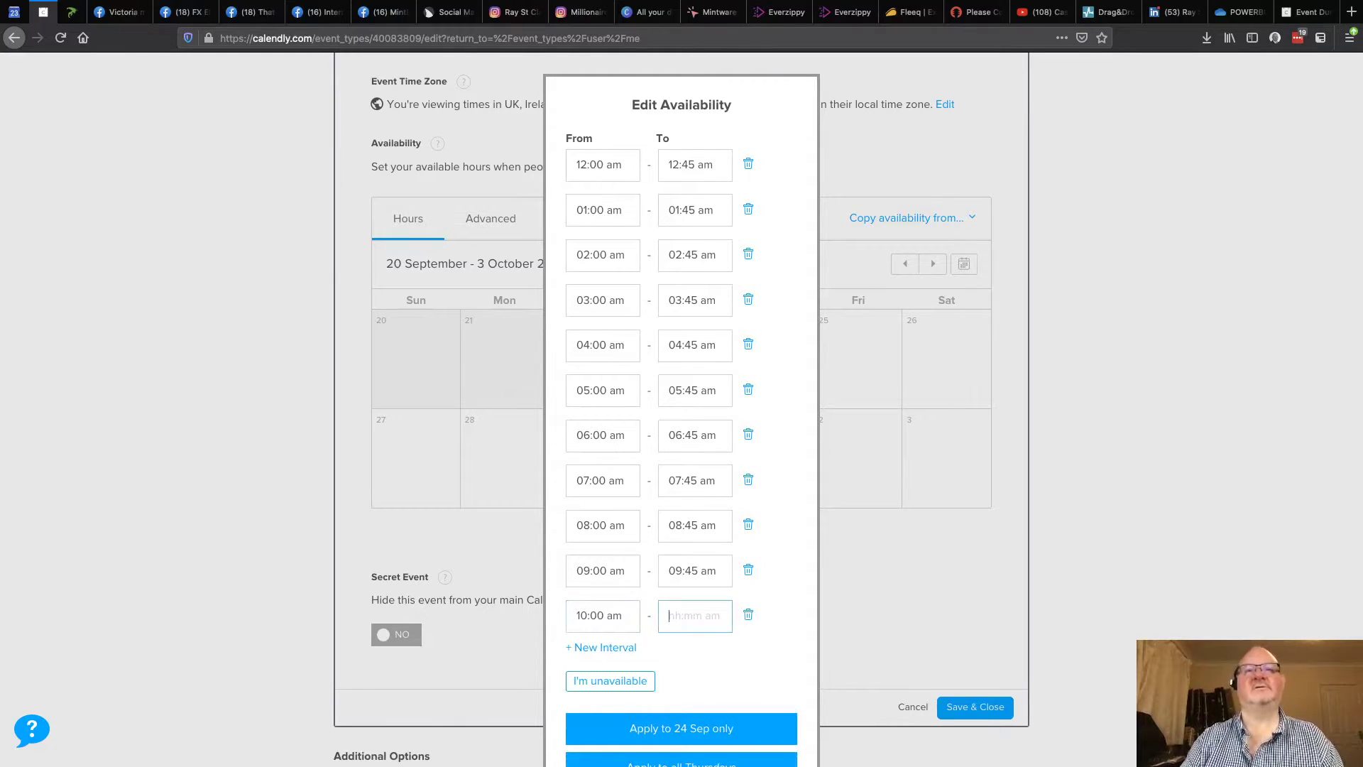
pyautogui.write('1045')
pyautogui.press('Tab')
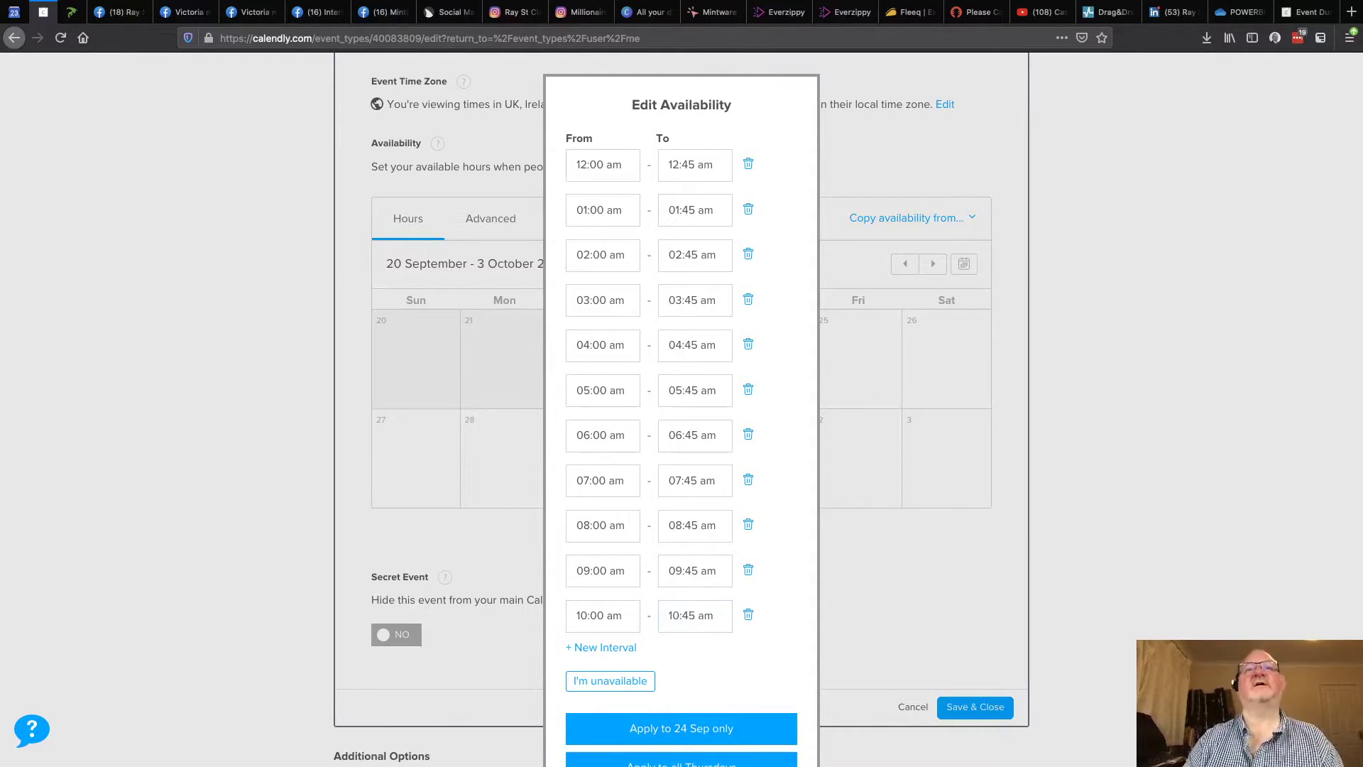
# Step: Add a twelfth availability interval for 24 September from 11:00 am to 11:45 am
pyautogui.click(605, 647)
pyautogui.write('1')
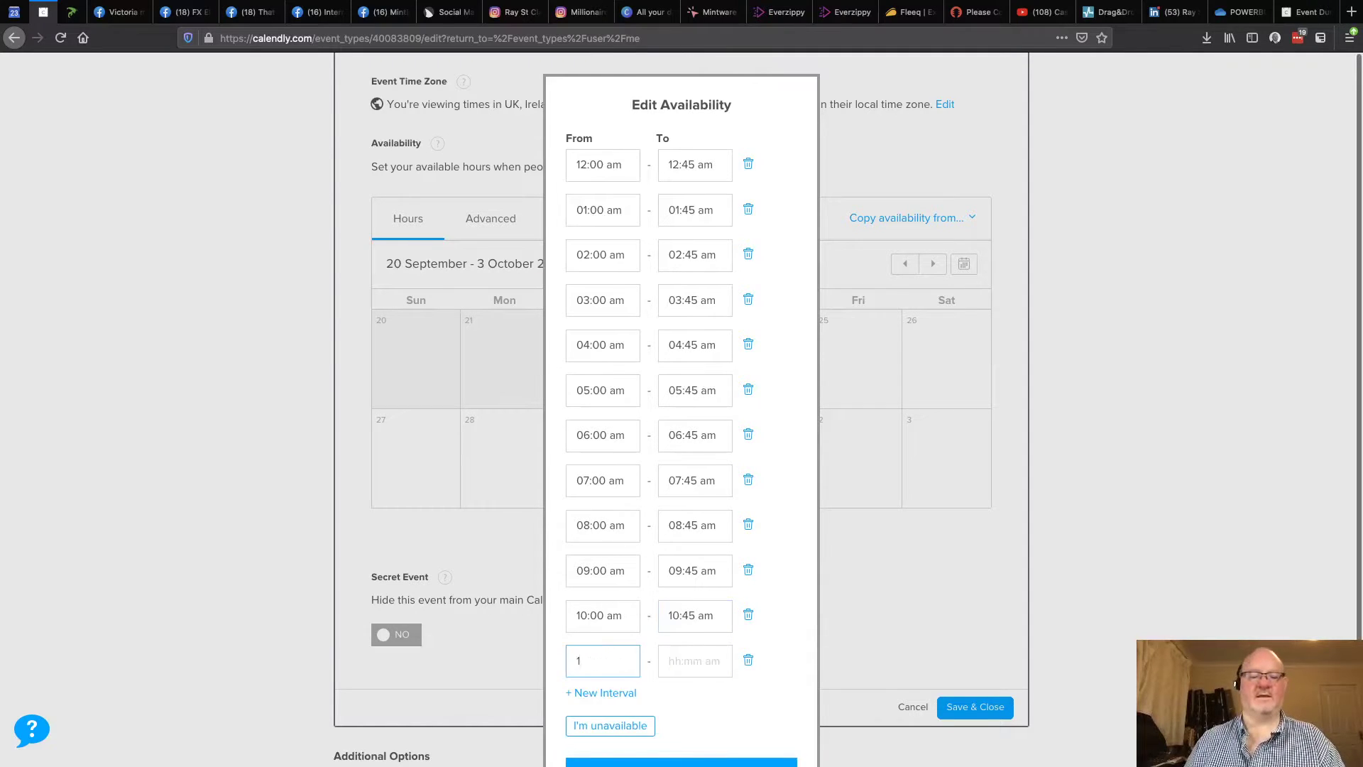
pyautogui.write('1:00')
pyautogui.press('Tab')
pyautogui.write('1')
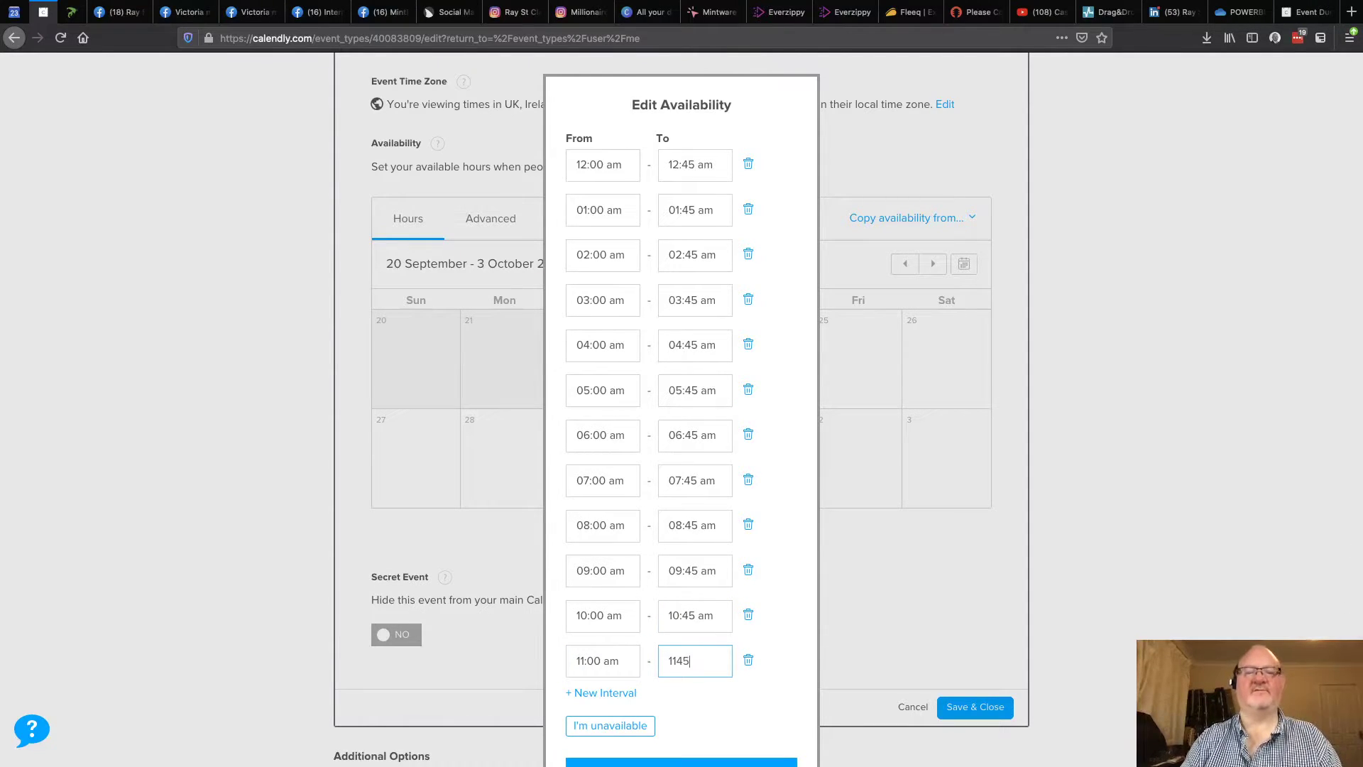
pyautogui.press('Tab')
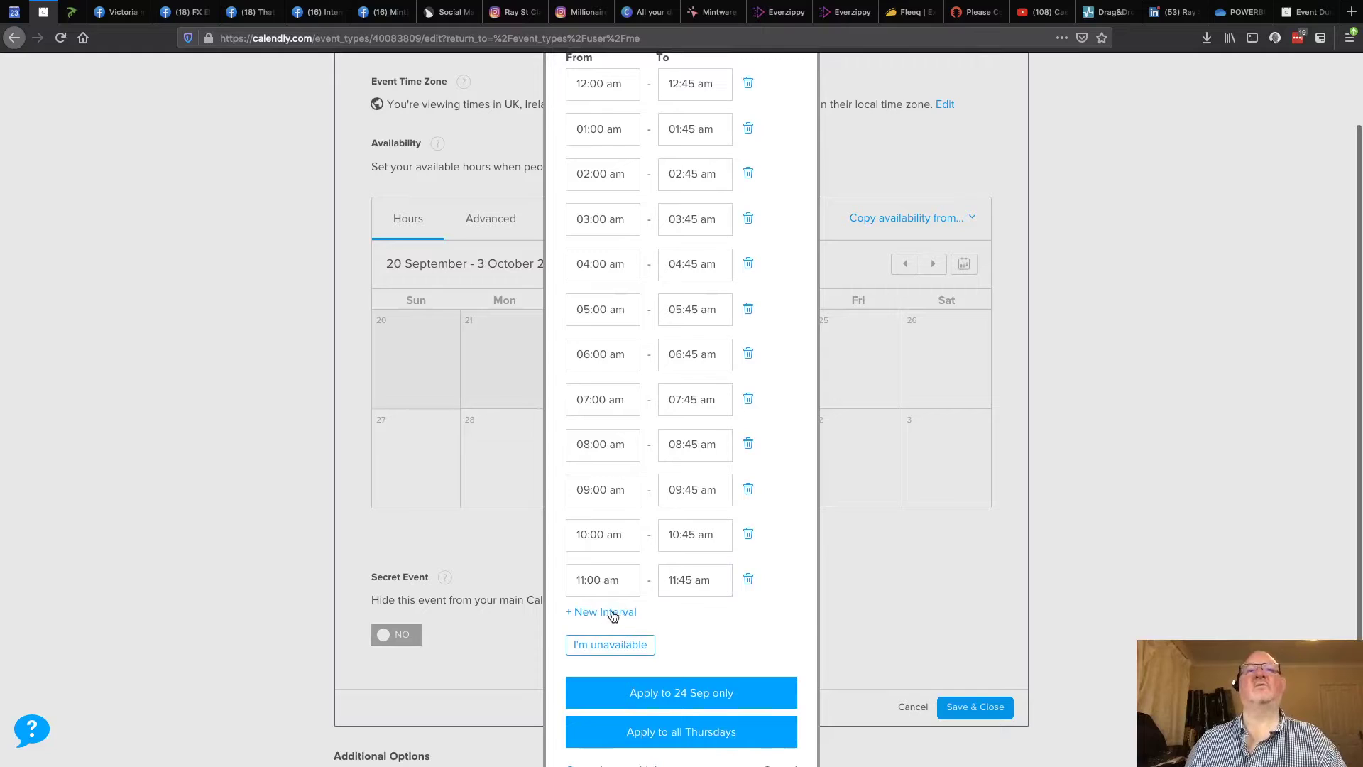
# Step: Add a thirteenth availability interval for 24 September from 12:00 pm to 12:45 pm
pyautogui.click(616, 612)
pyautogui.write('1')
pyautogui.write('3')
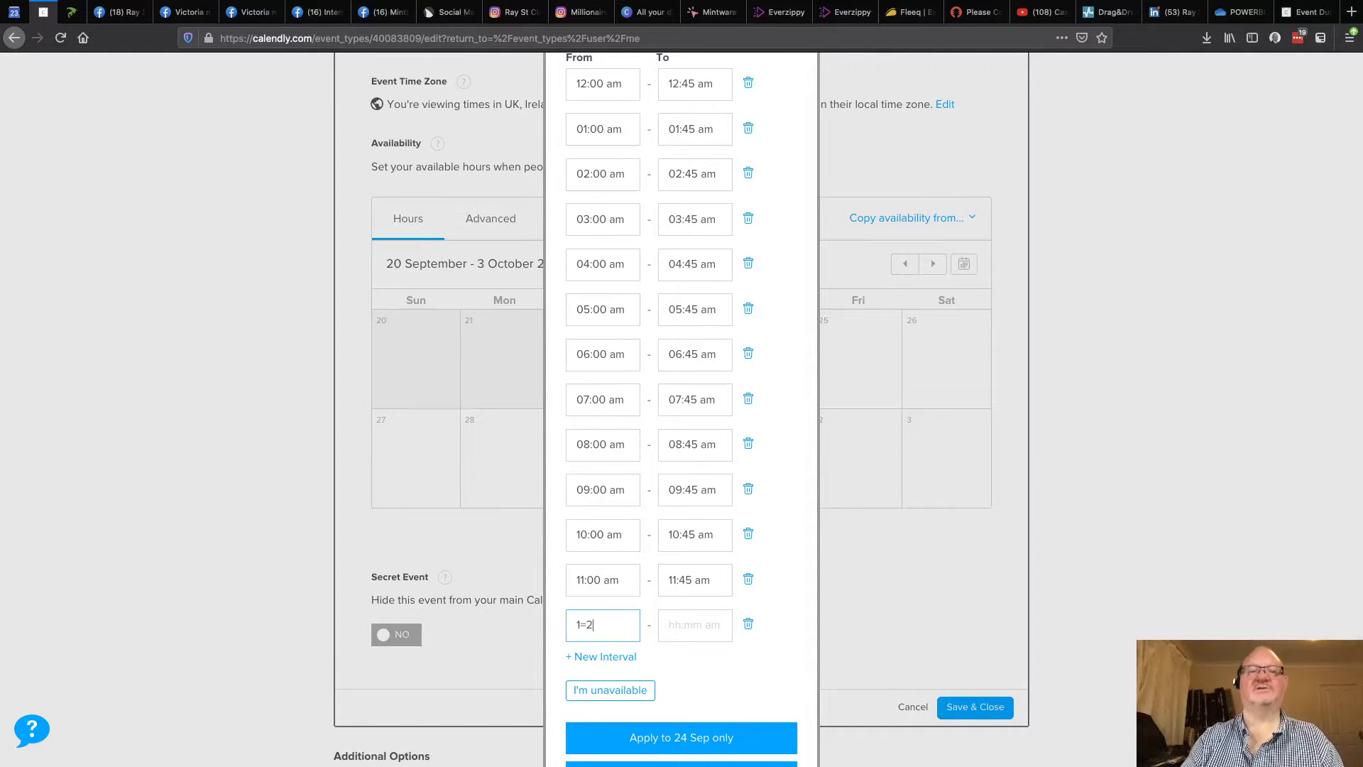
pyautogui.write('00')
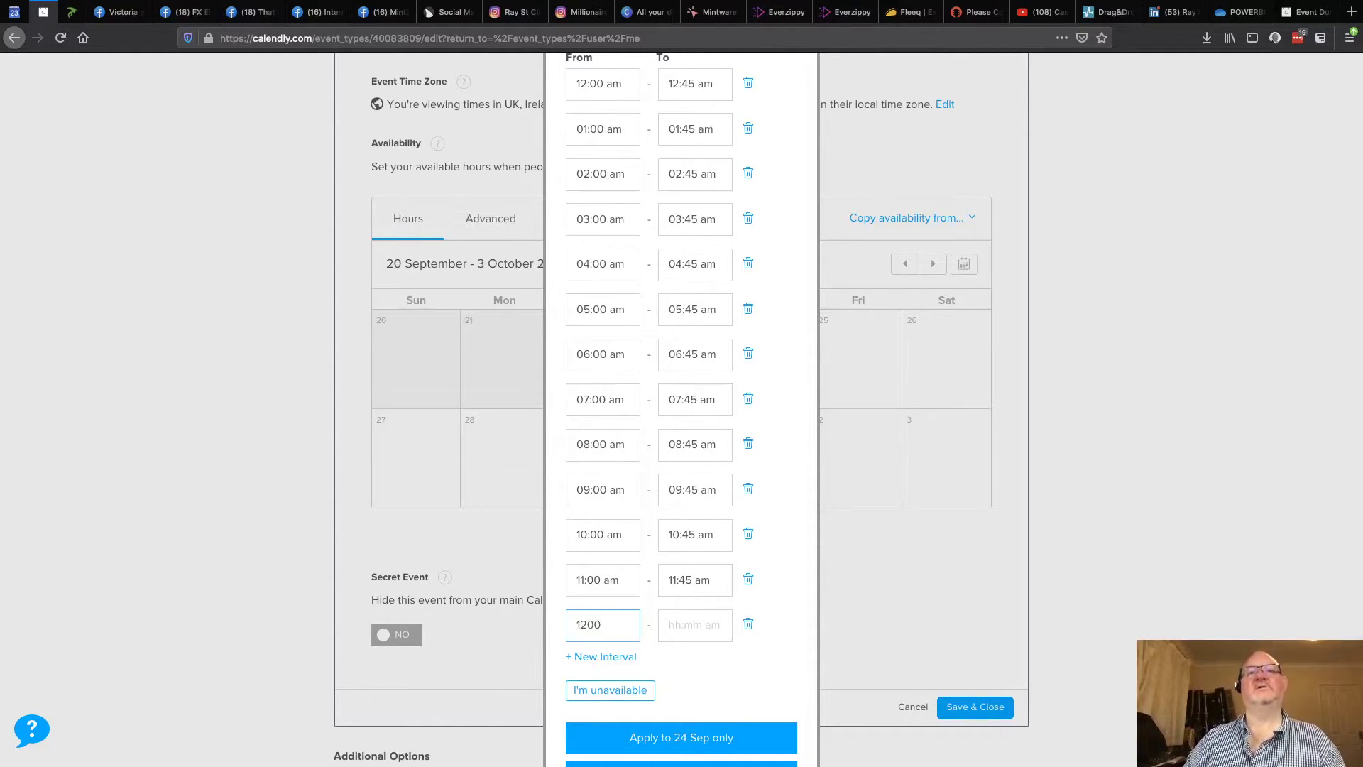
pyautogui.press('Tab')
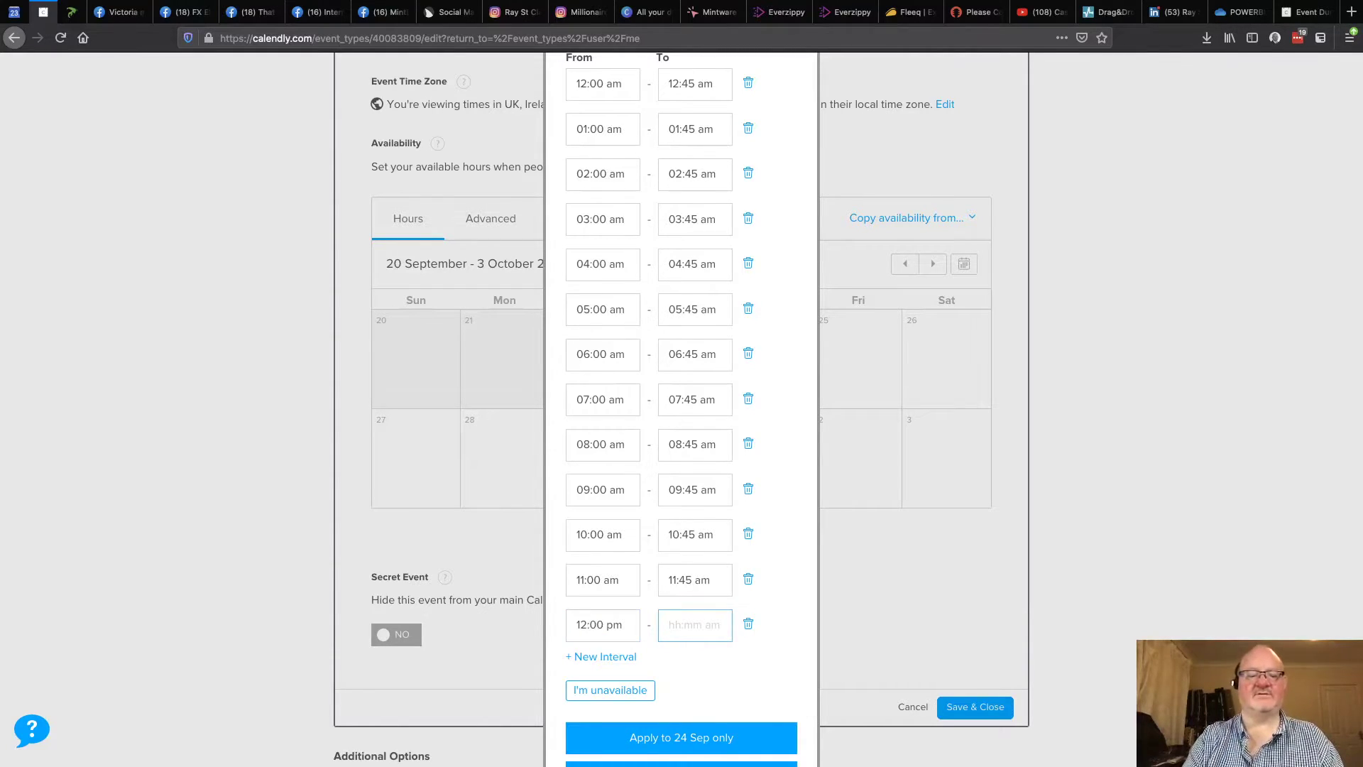
pyautogui.write('1245')
pyautogui.press('Tab')
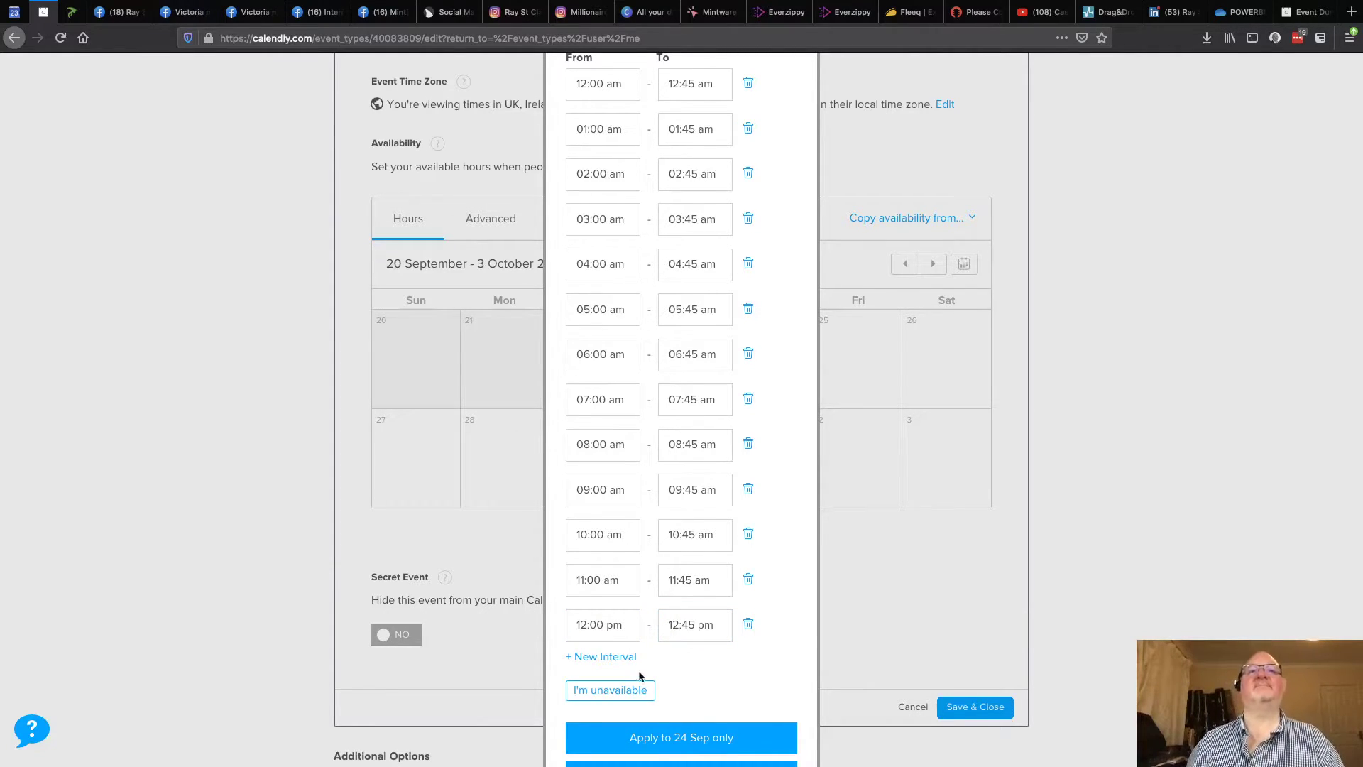
# Step: Add a fourteenth availability interval for 24 September from 01:00 pm to 01:45 pm
pyautogui.click(617, 658)
pyautogui.click(609, 668)
pyautogui.write('130')
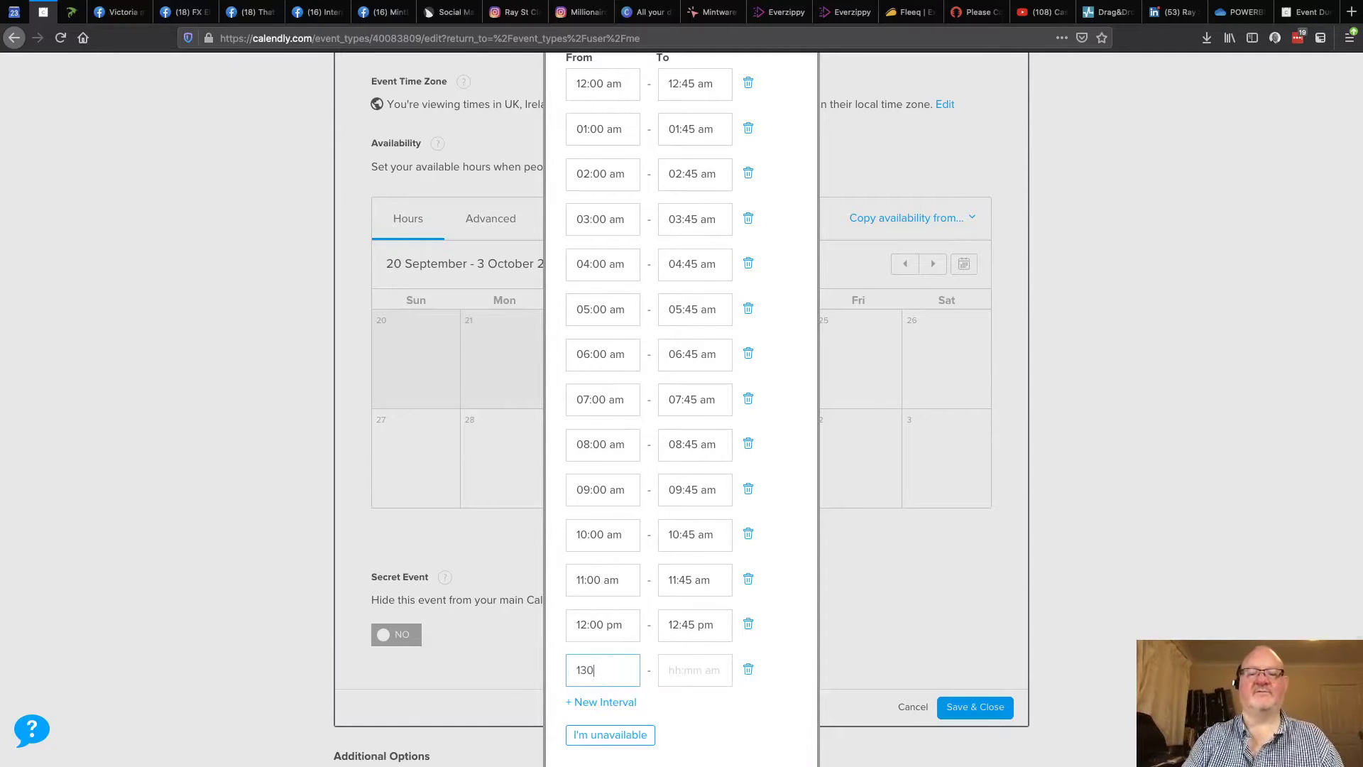
pyautogui.write('00')
pyautogui.press('Tab')
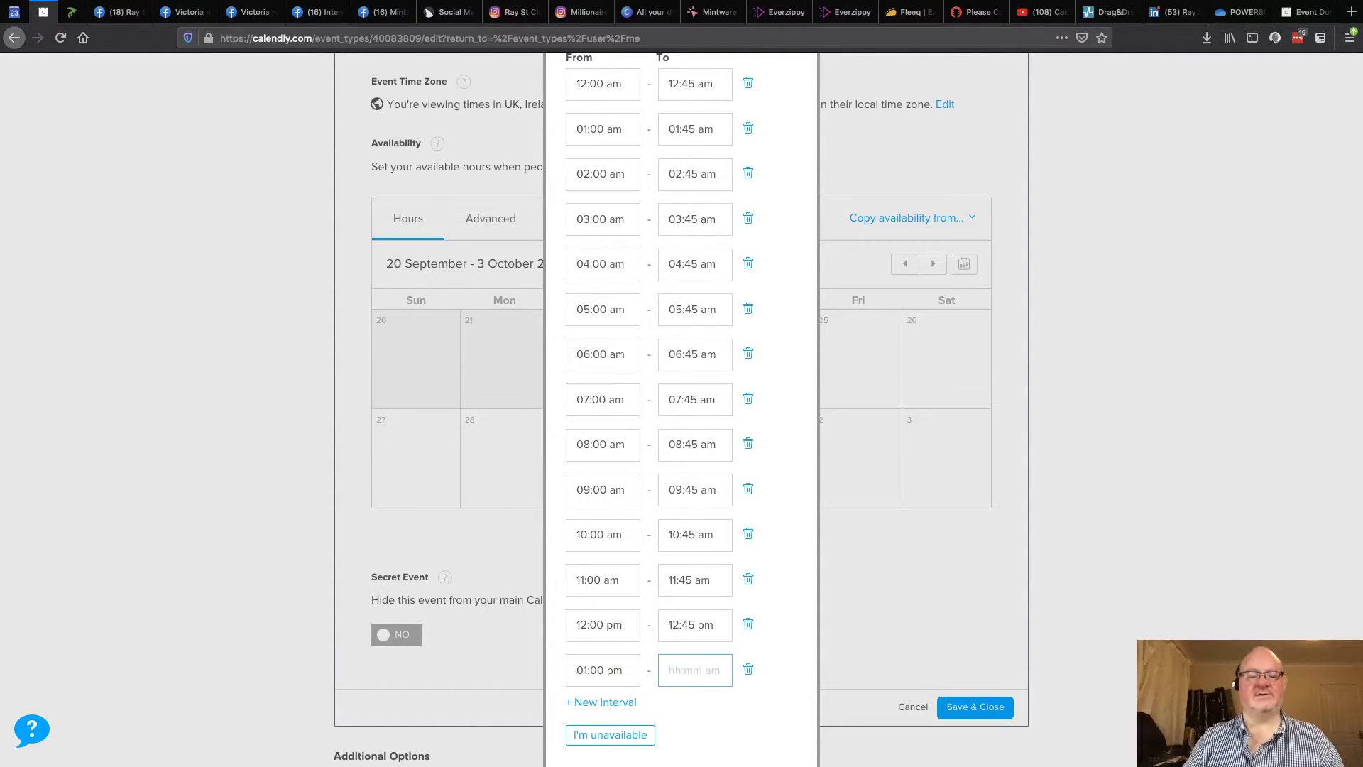
pyautogui.write('1345')
pyautogui.press('Tab')
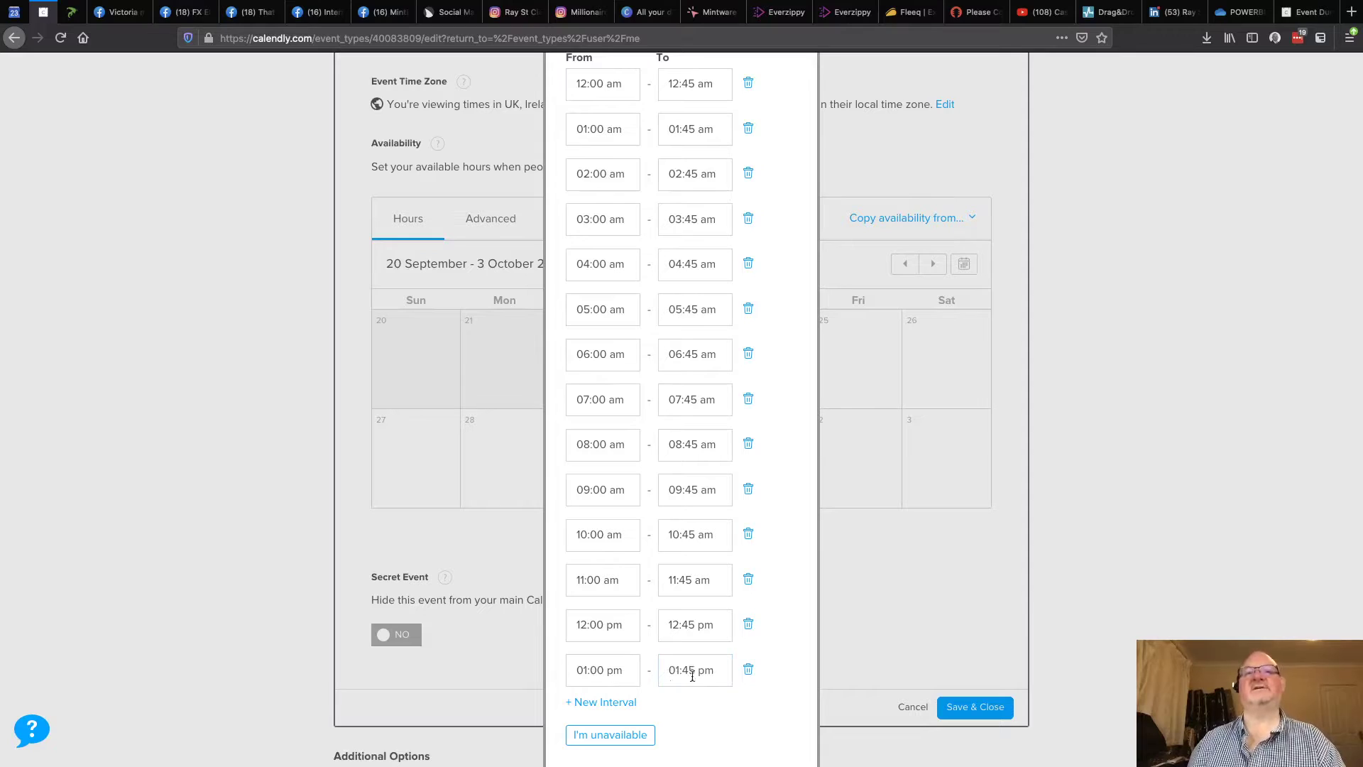
# Step: Add a fifteenth availability interval for 24 September from 02:00 pm to 02:45 pm
pyautogui.click(602, 702)
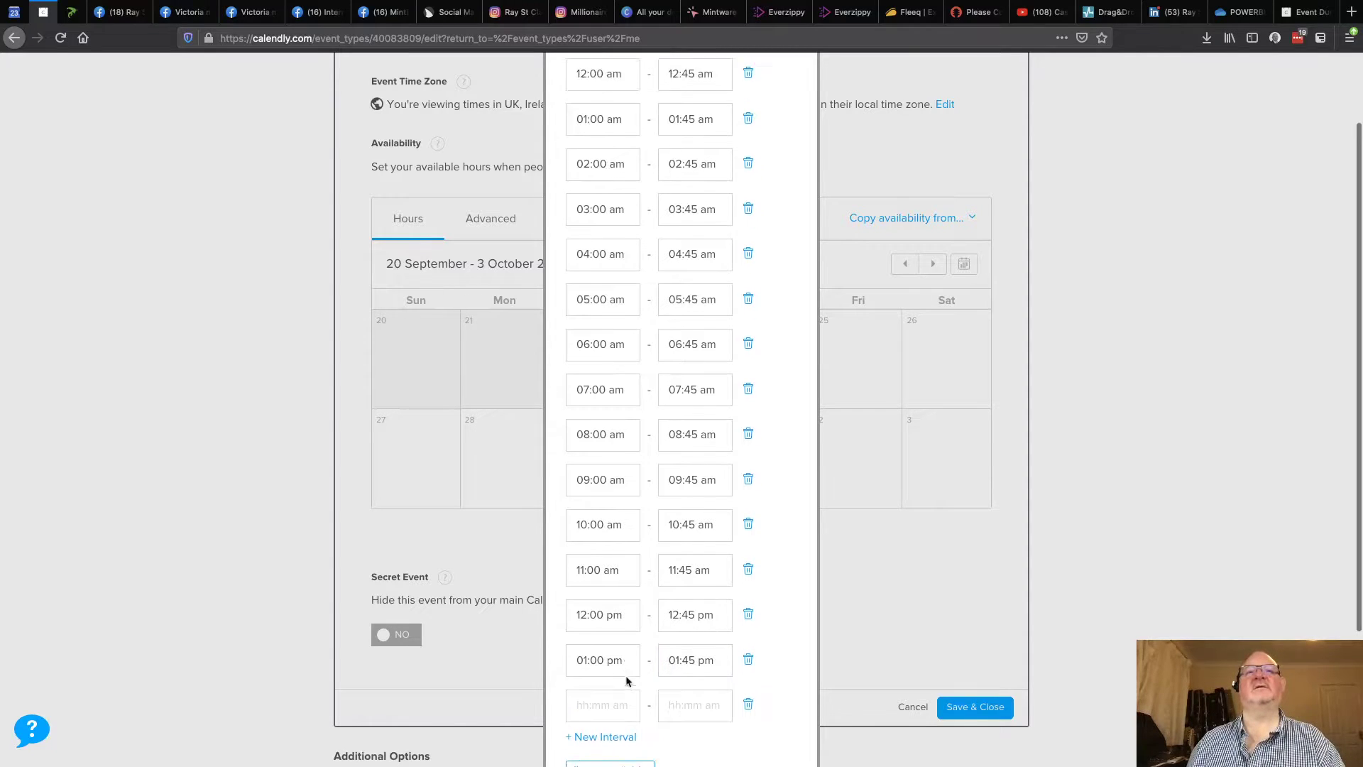
pyautogui.click(599, 519)
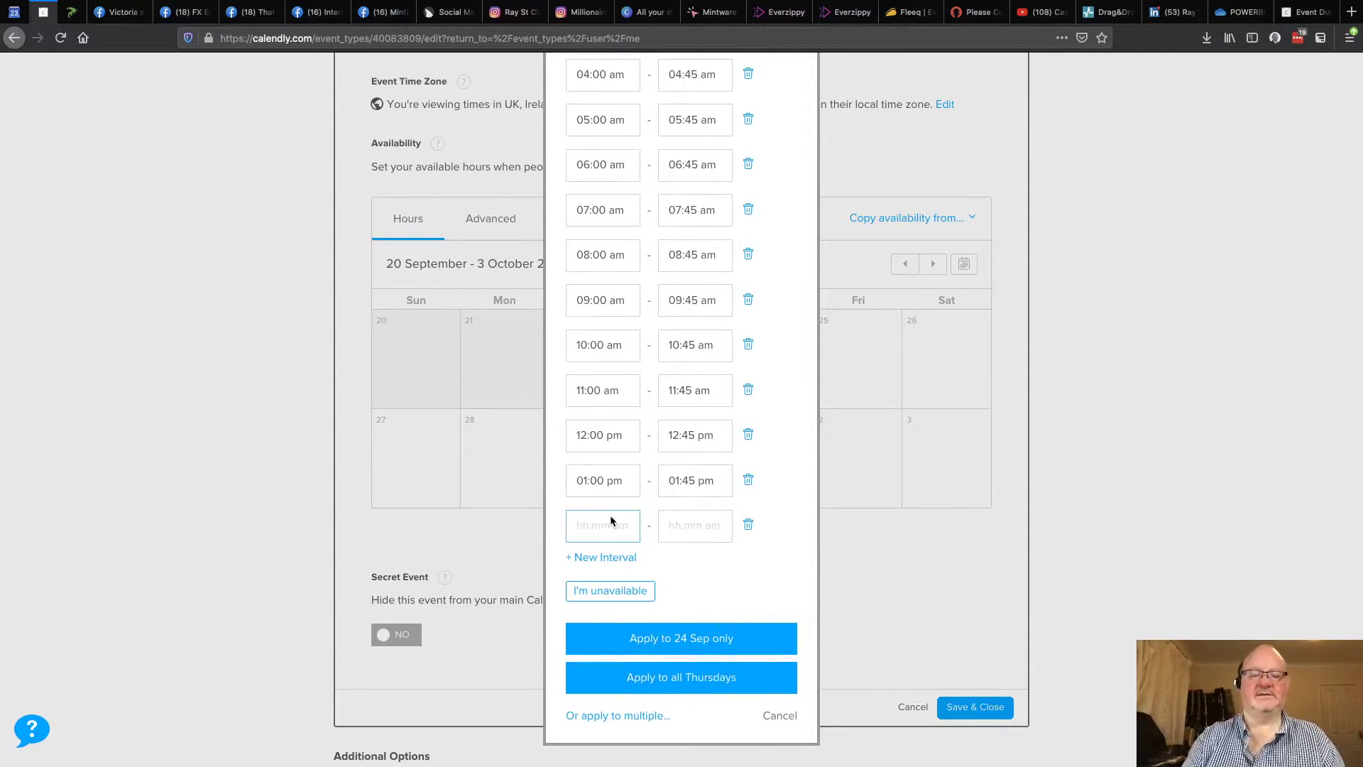
pyautogui.write('1400')
pyautogui.press('Tab')
pyautogui.write('144')
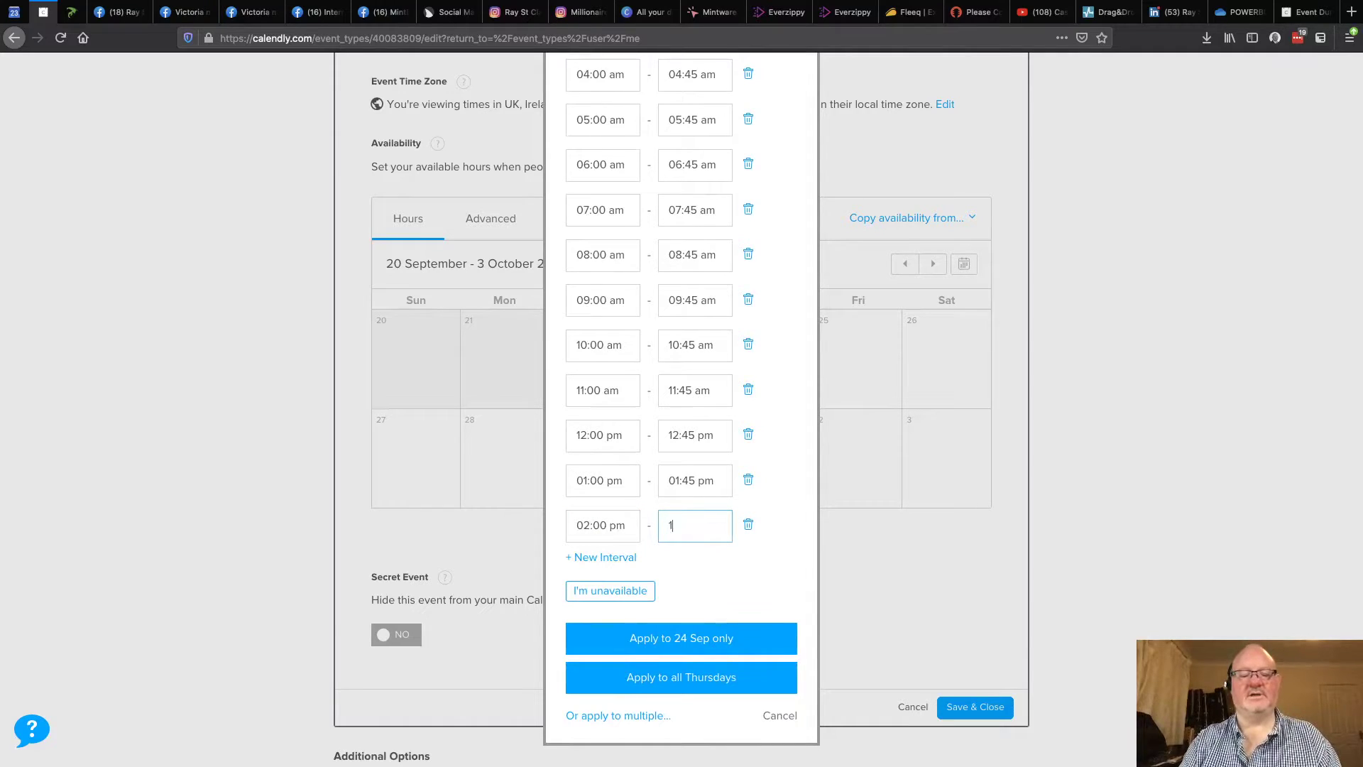
pyautogui.press('Tab')
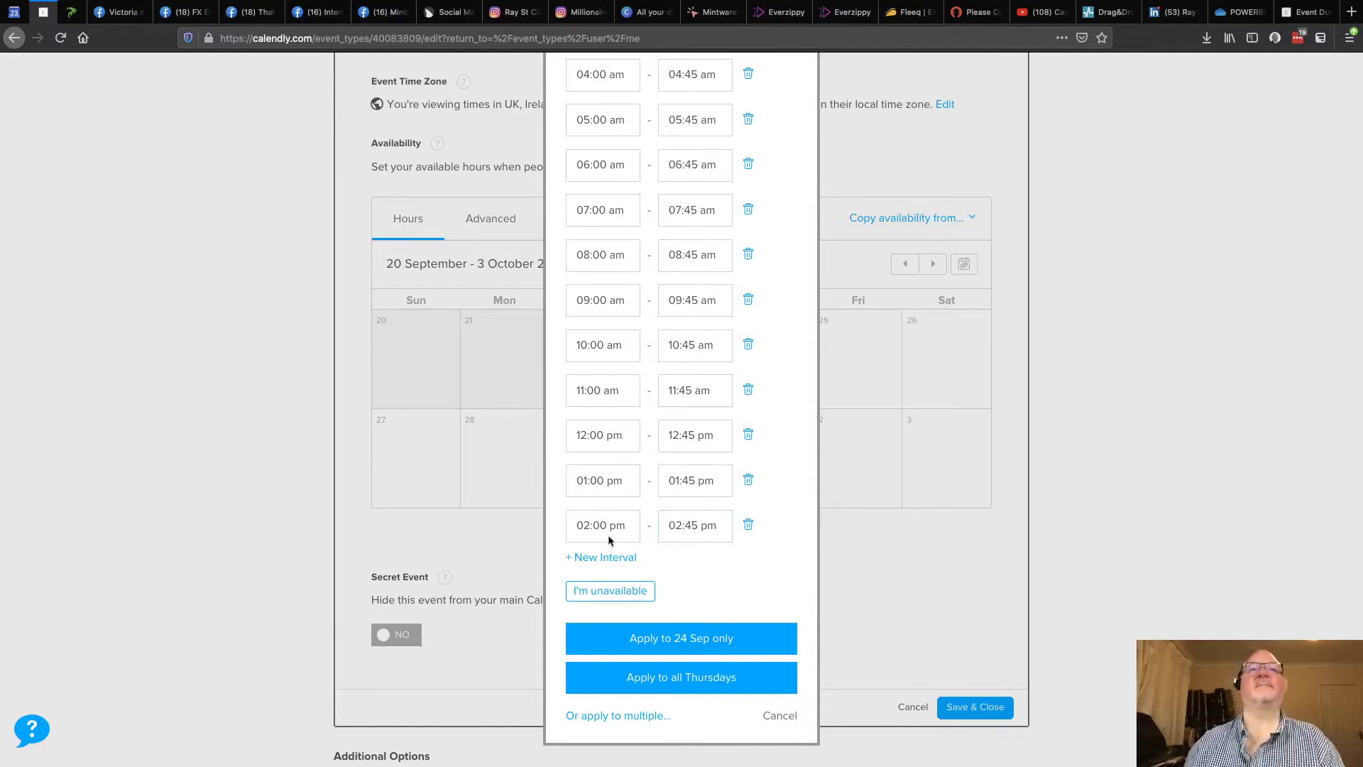
# Step: Add a sixteenth availability interval for 24 September from 03:00 pm to 03:45 pm
pyautogui.click(603, 558)
pyautogui.write('1500')
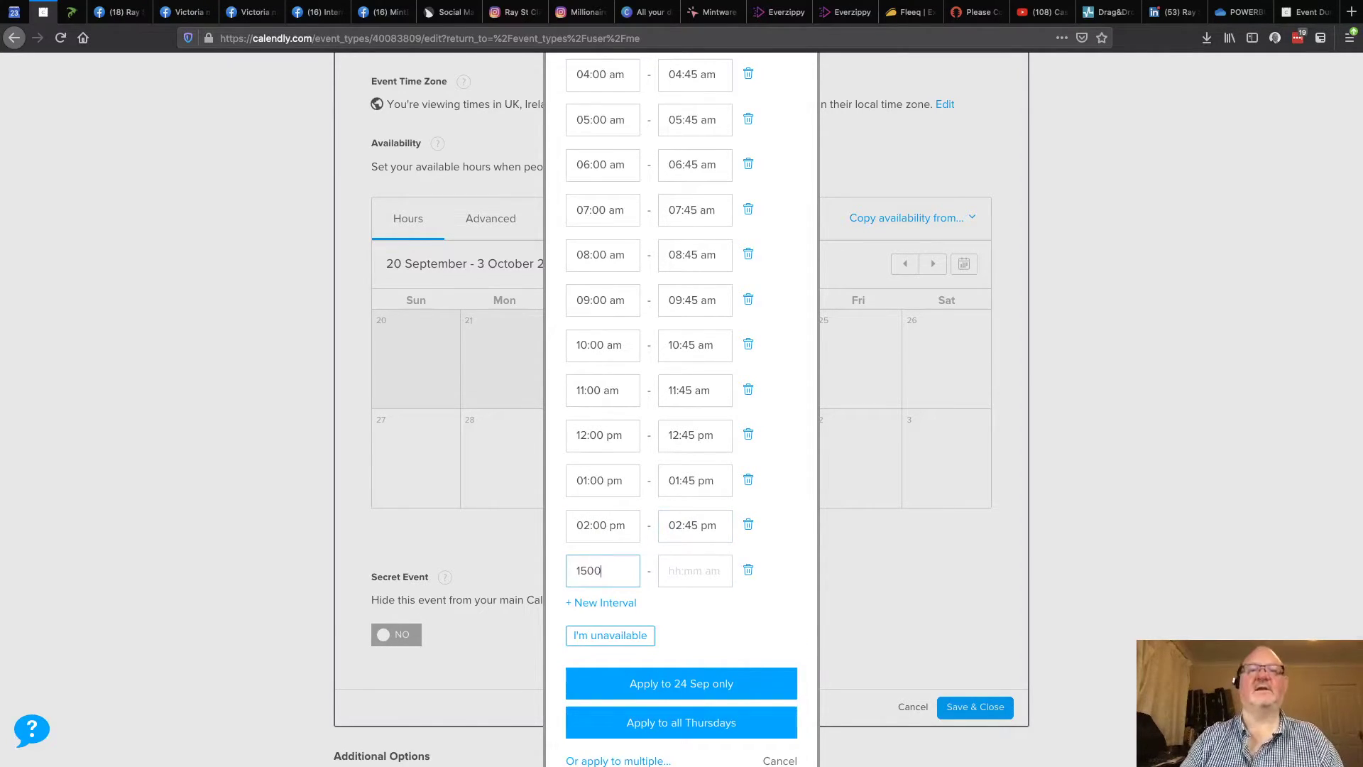
pyautogui.press('Tab')
pyautogui.write('15')
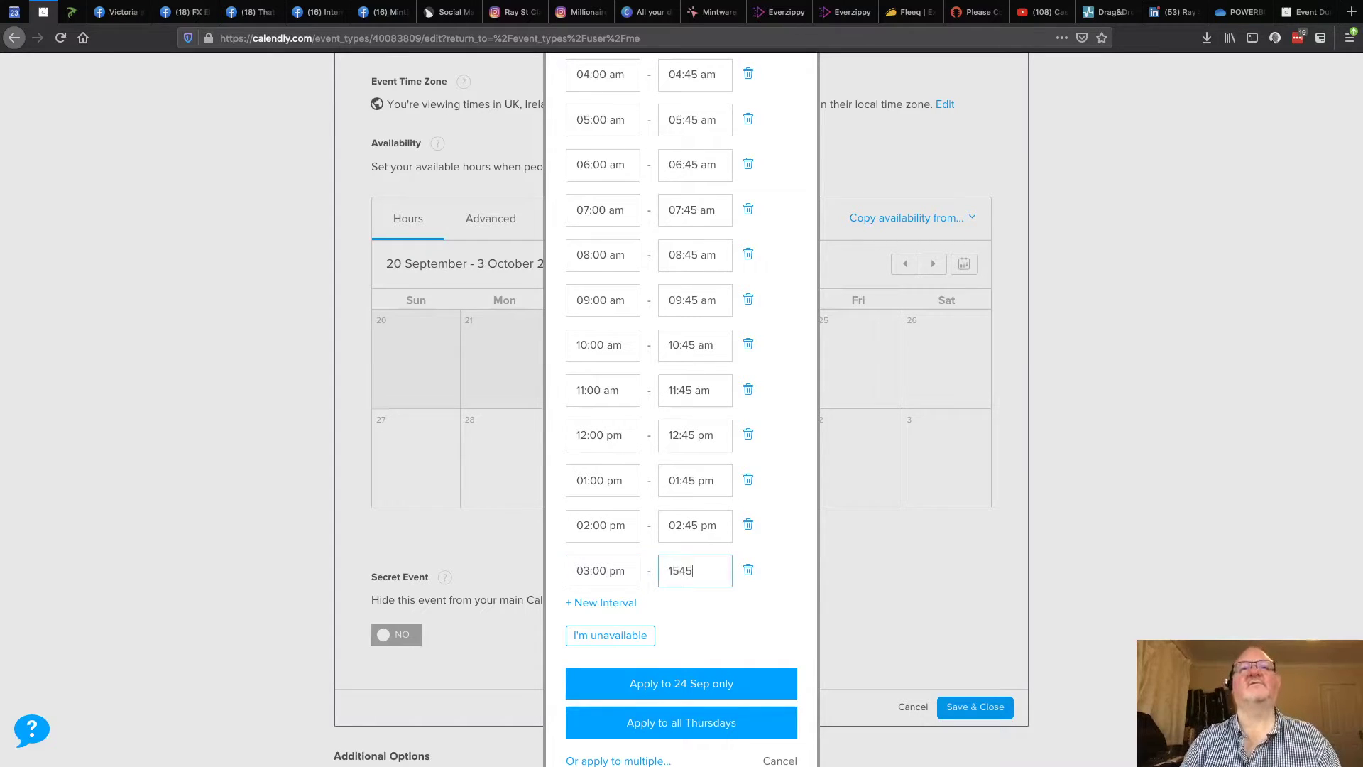
pyautogui.write('45')
pyautogui.press('Tab')
# Step: Add a seventeenth availability interval for 24 September from 04:00 pm to 04:45 pm
pyautogui.click(604, 603)
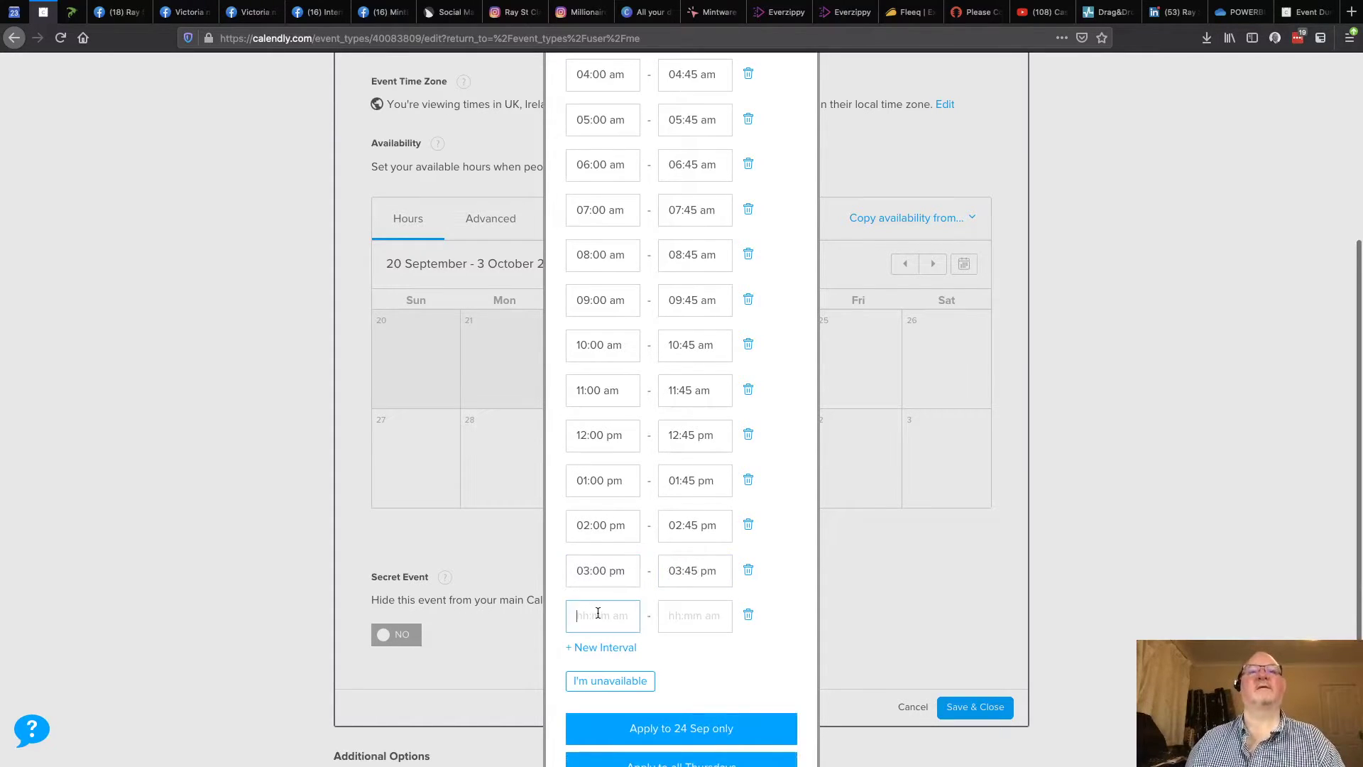
pyautogui.write('1600')
pyautogui.press('Tab')
pyautogui.write('1')
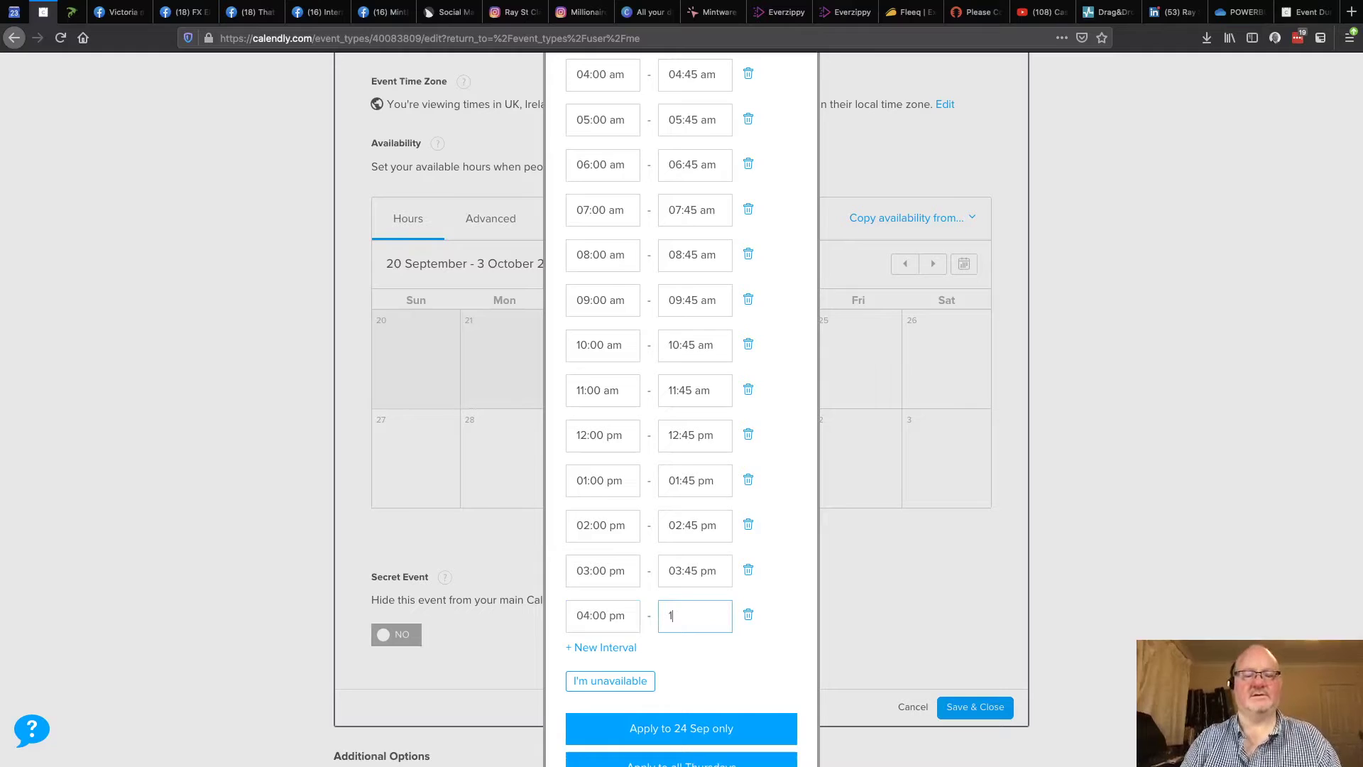
pyautogui.write('645')
pyautogui.press('Tab')
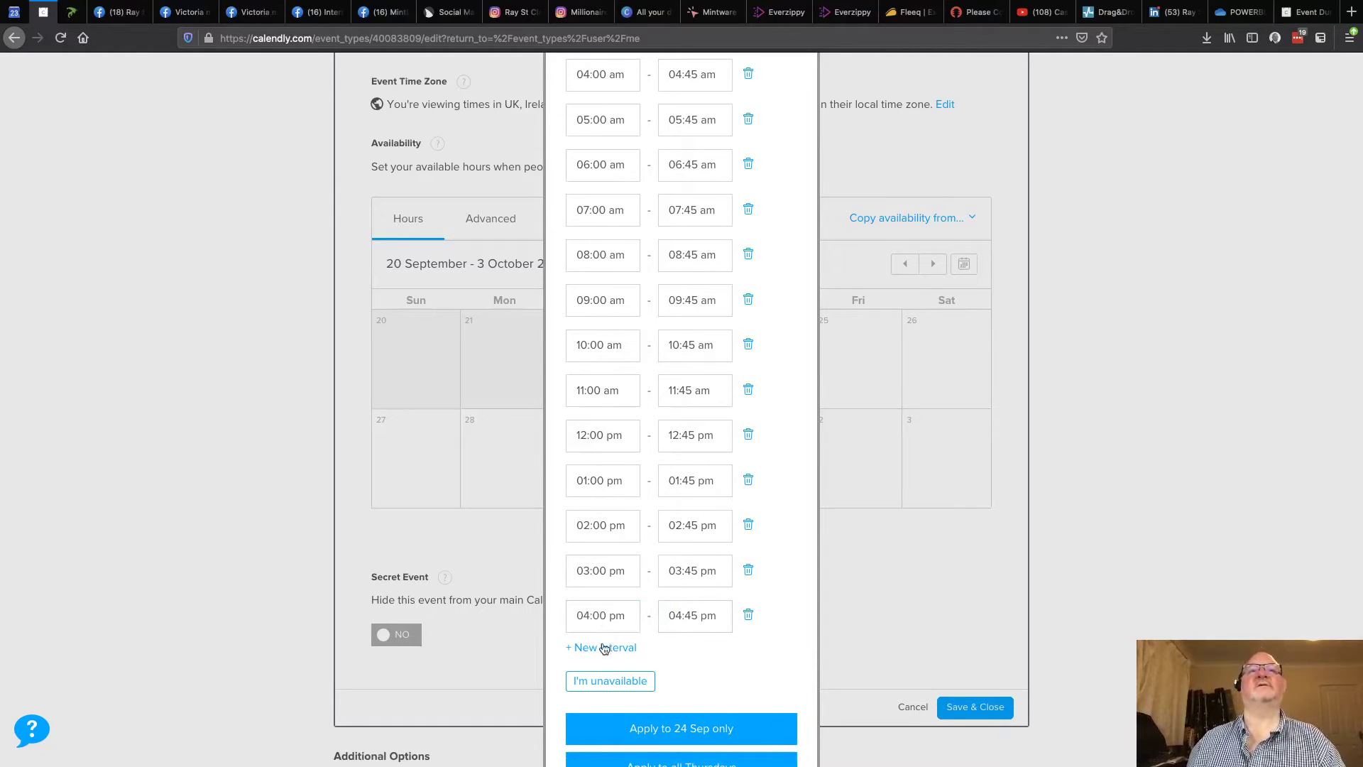
# Step: Add an eighteenth availability interval for 24 September from 05:00 pm to 05:45 pm
pyautogui.click(604, 648)
pyautogui.scroll(-2, 605, 543)
pyautogui.click(604, 543)
pyautogui.write('1700')
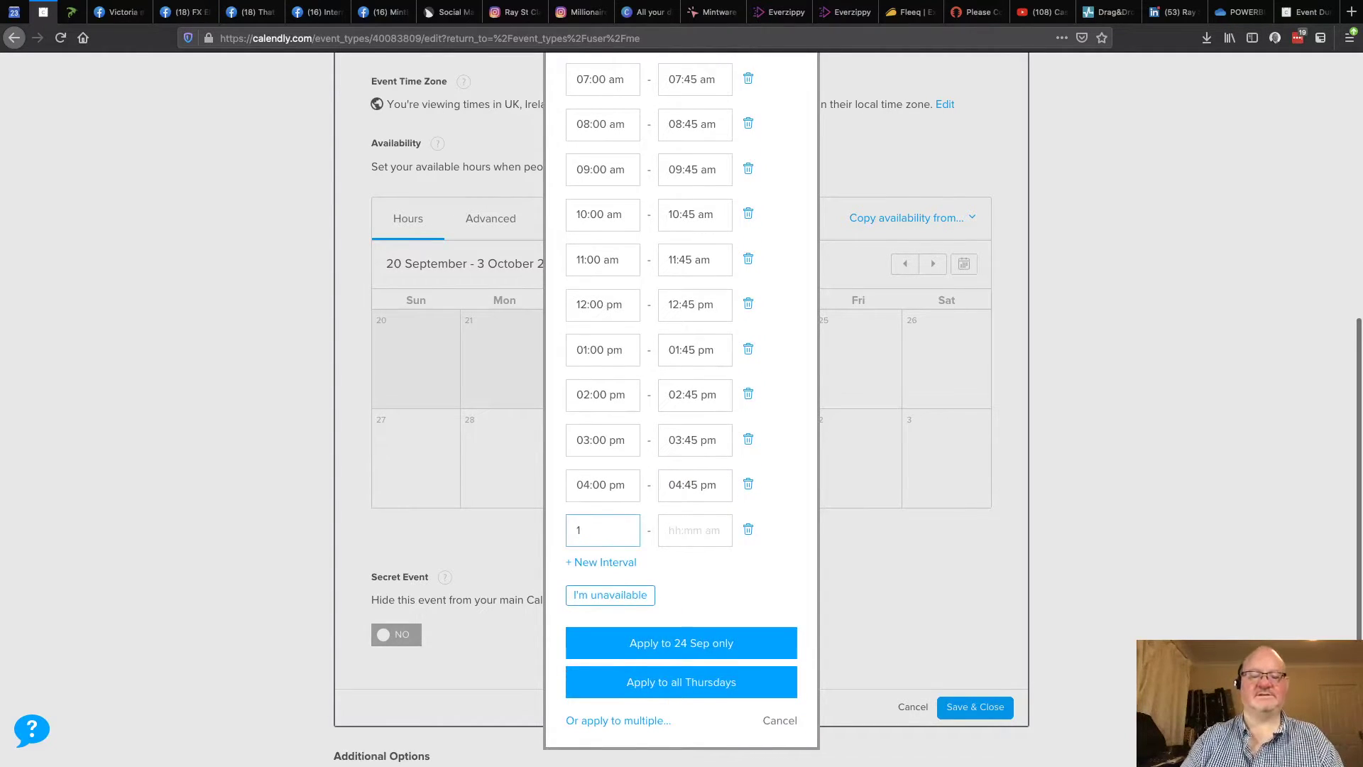
pyautogui.press('Tab')
pyautogui.write('17')
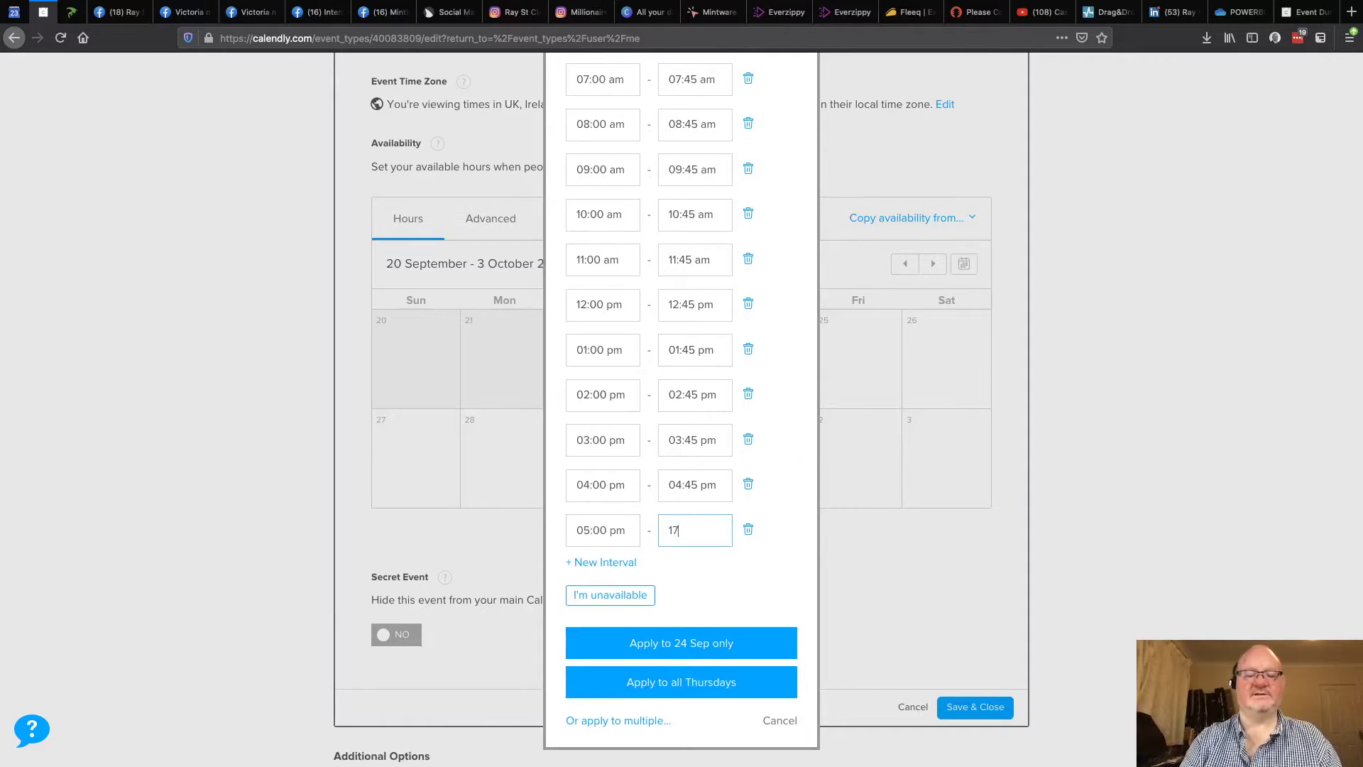
pyautogui.write('45 pm')
# Step: Add a nineteenth availability interval for 24 September from 06:00 pm to 06:45 pm
pyautogui.click(619, 562)
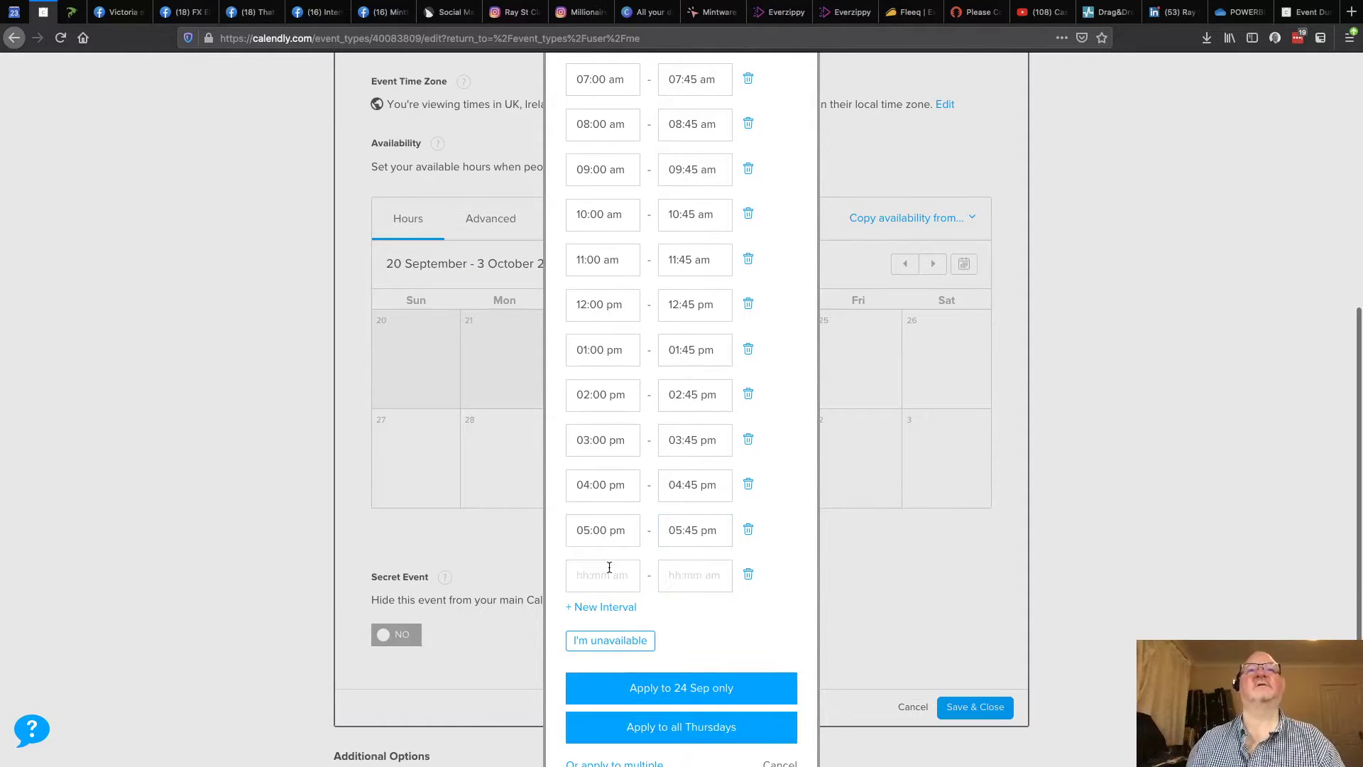
pyautogui.write('1800')
pyautogui.press('Tab')
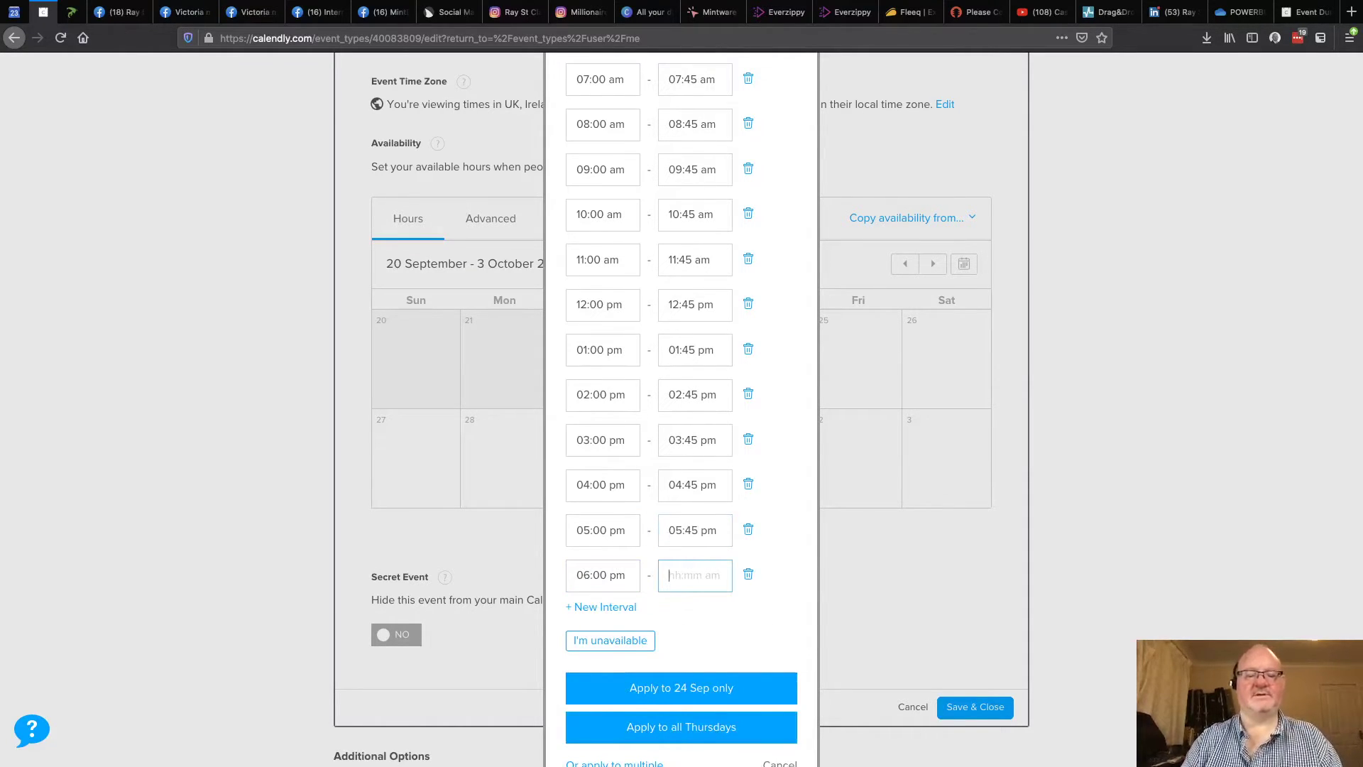
pyautogui.write('1845')
pyautogui.press('Tab')
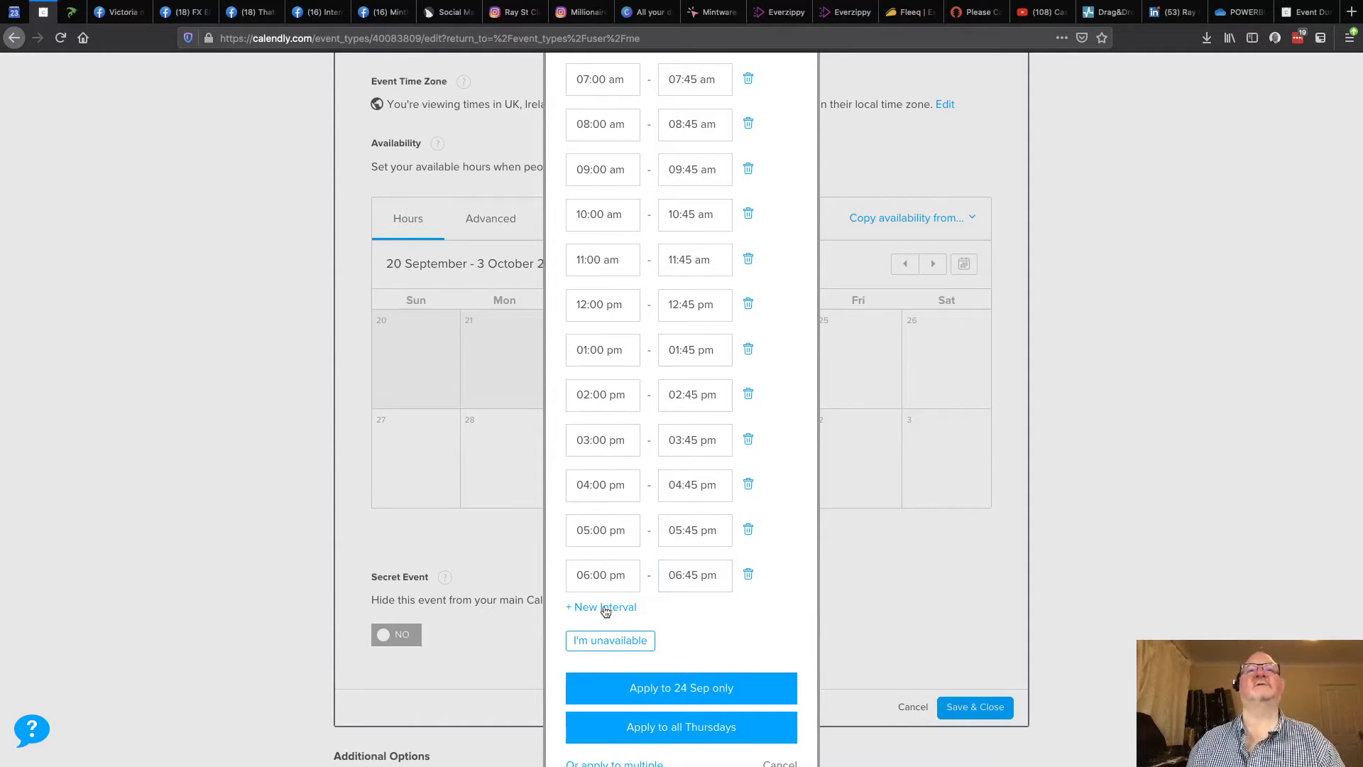
# Step: Add a twentieth availability interval for 24 September from 07:00 pm to 07:45 pm
pyautogui.click(604, 608)
pyautogui.write('1900')
pyautogui.press('Tab')
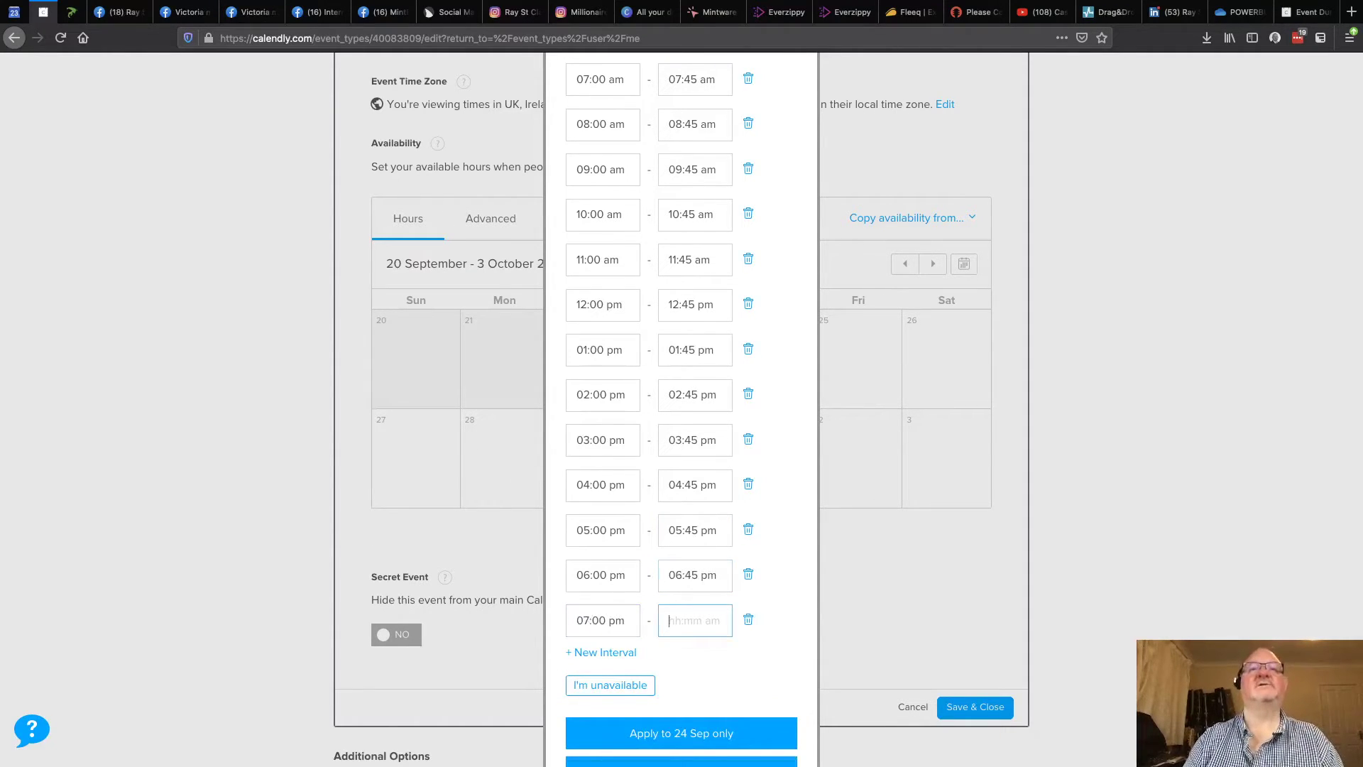
pyautogui.write('1945')
pyautogui.press('Tab')
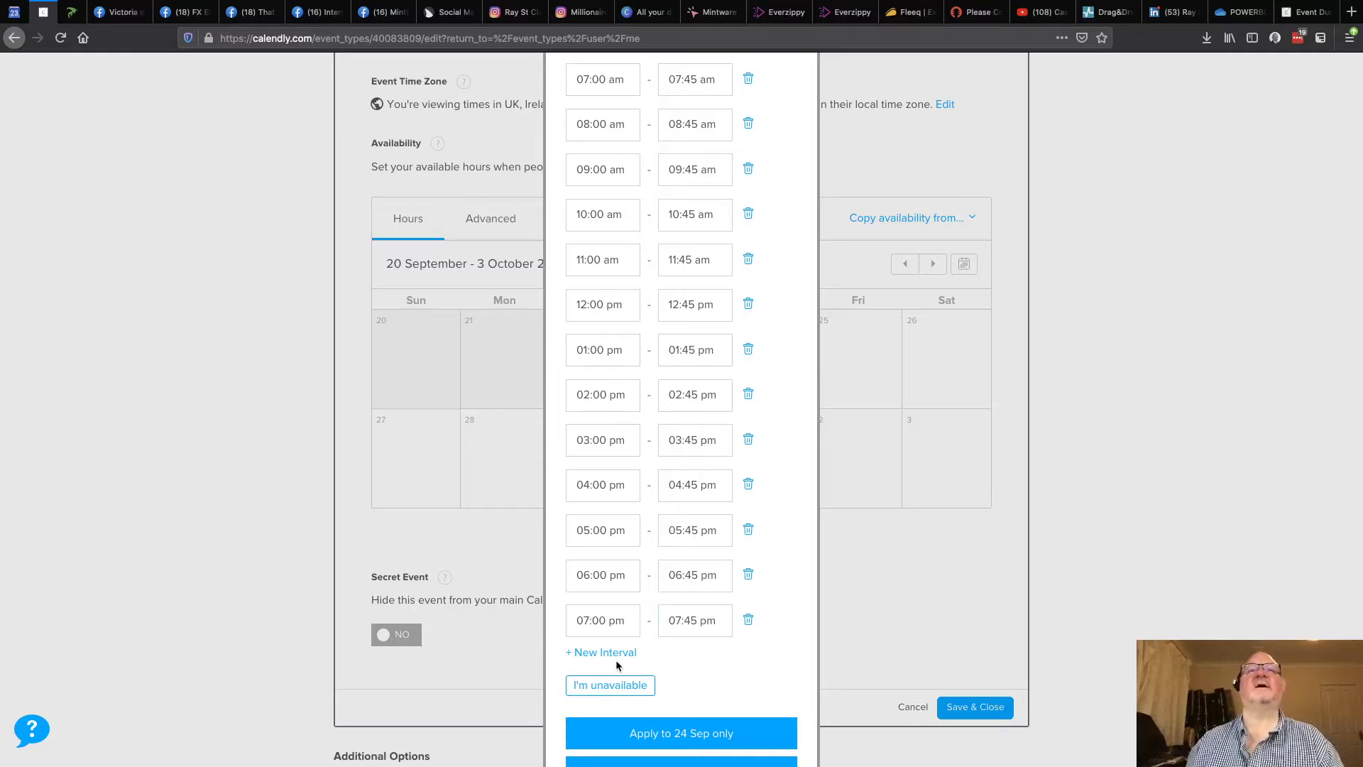
# Step: Add a twenty-first availability interval for 24 September from 08:00 pm to 08:45 pm
pyautogui.click(607, 652)
pyautogui.write('20')
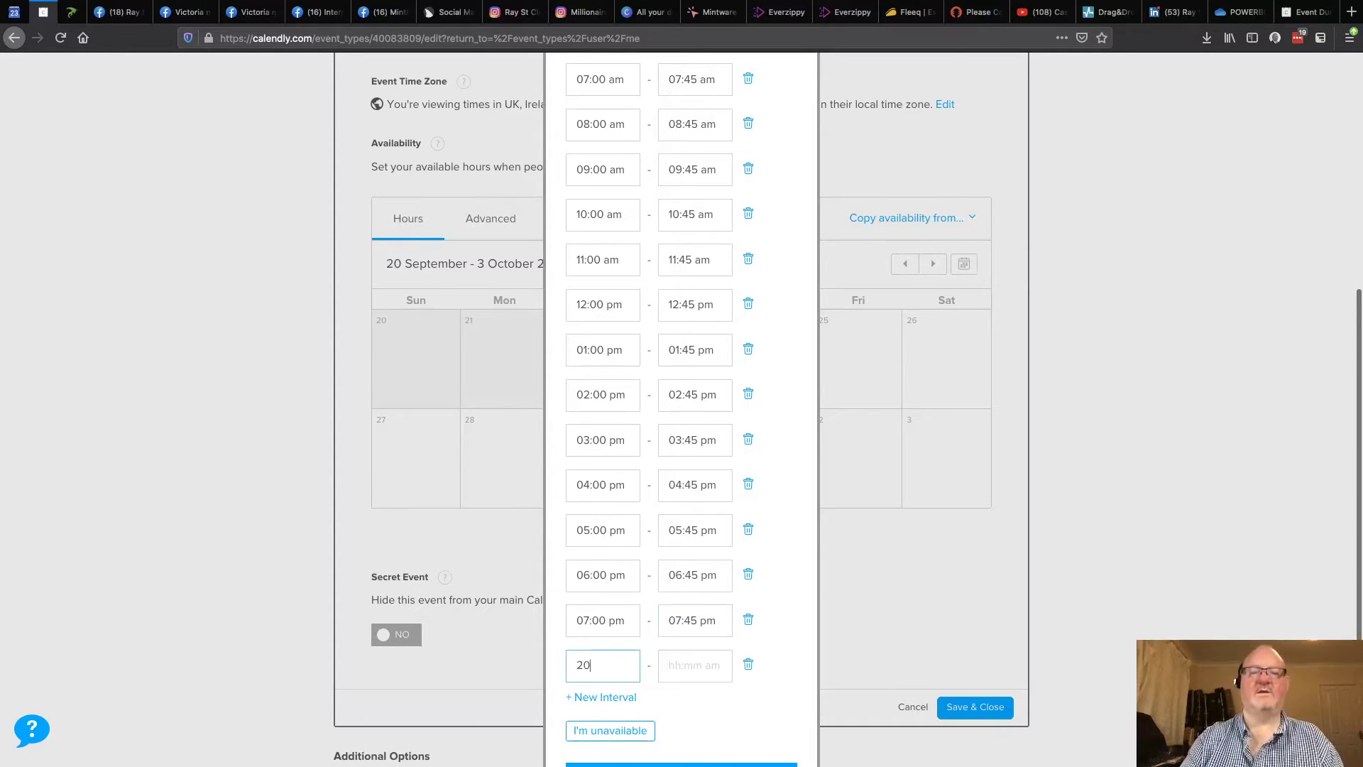
pyautogui.write('00')
pyautogui.press('Tab')
pyautogui.write('2045')
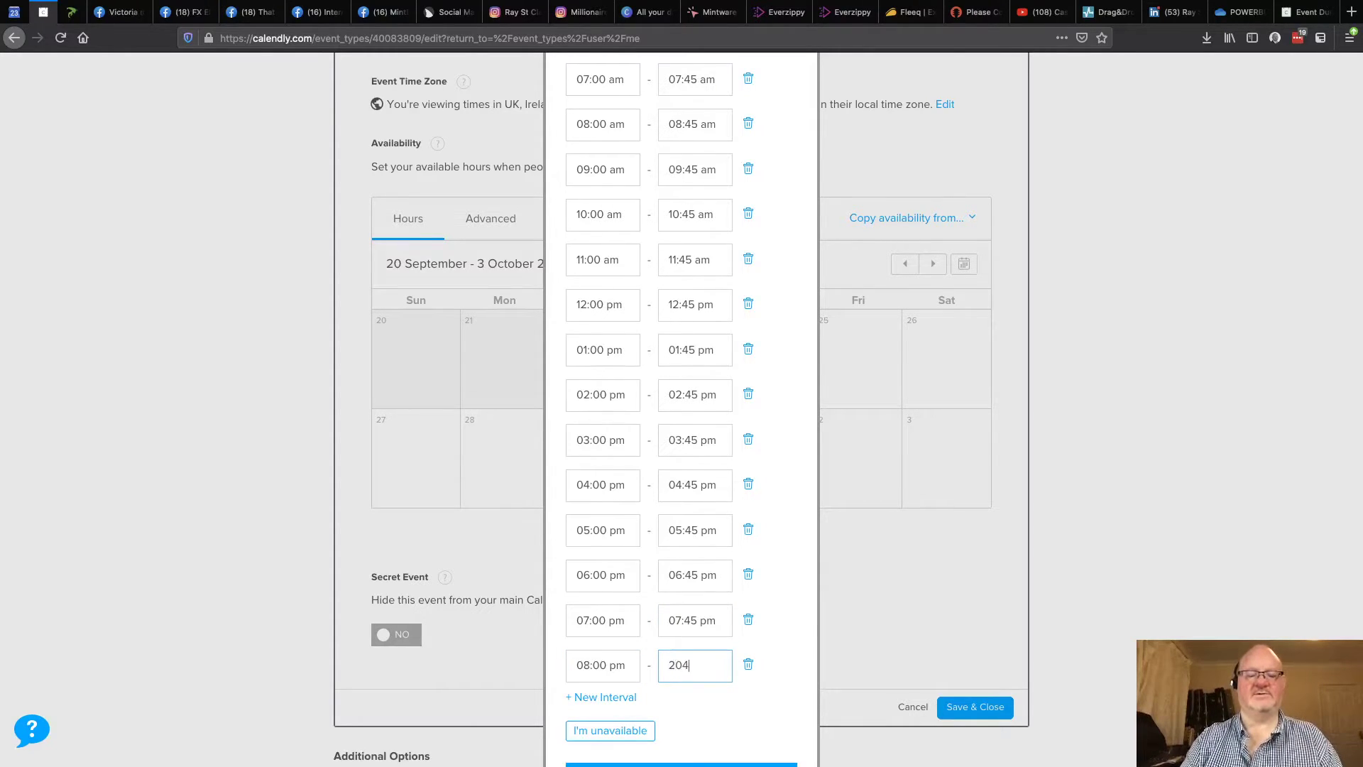
pyautogui.press('Tab')
# Step: Add a twenty-second availability interval for 24 September from 09:00 pm to 09:45 pm
pyautogui.click(606, 696)
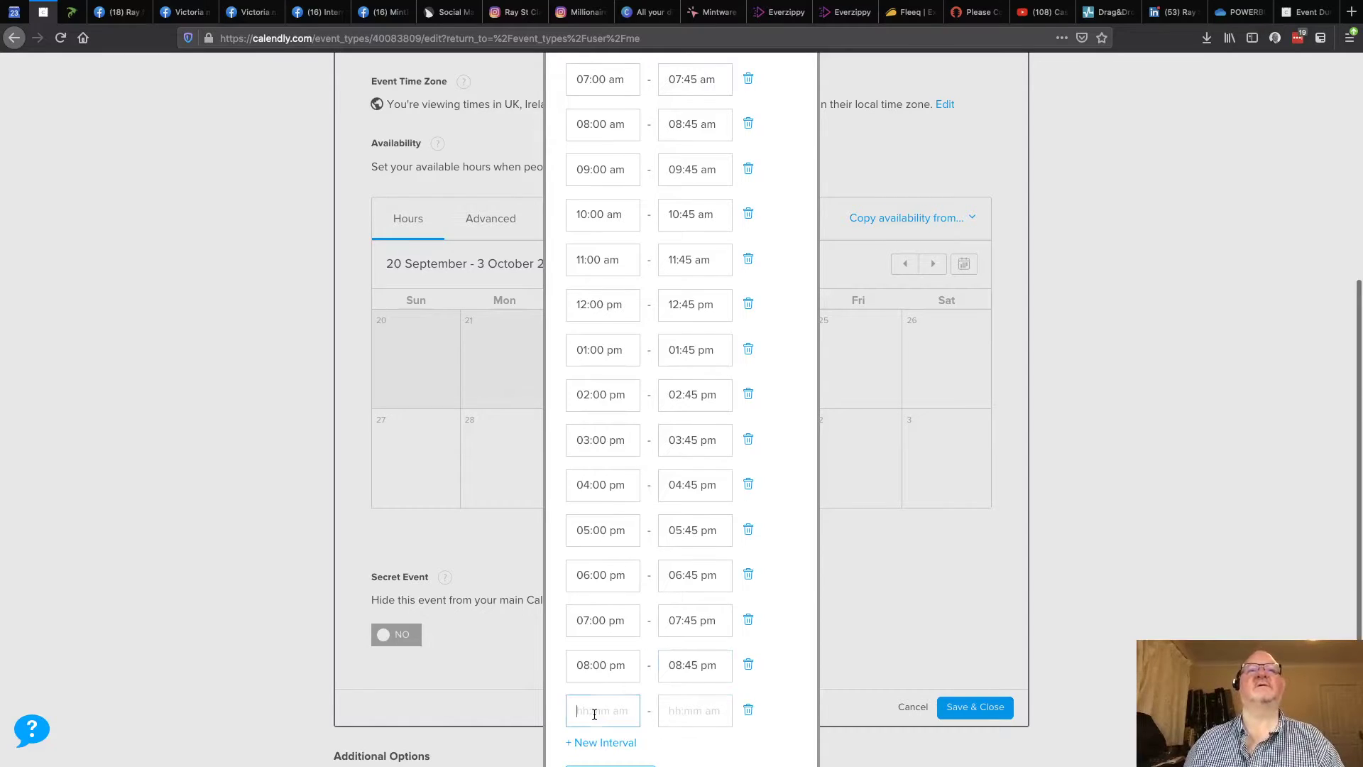
pyautogui.write('2100')
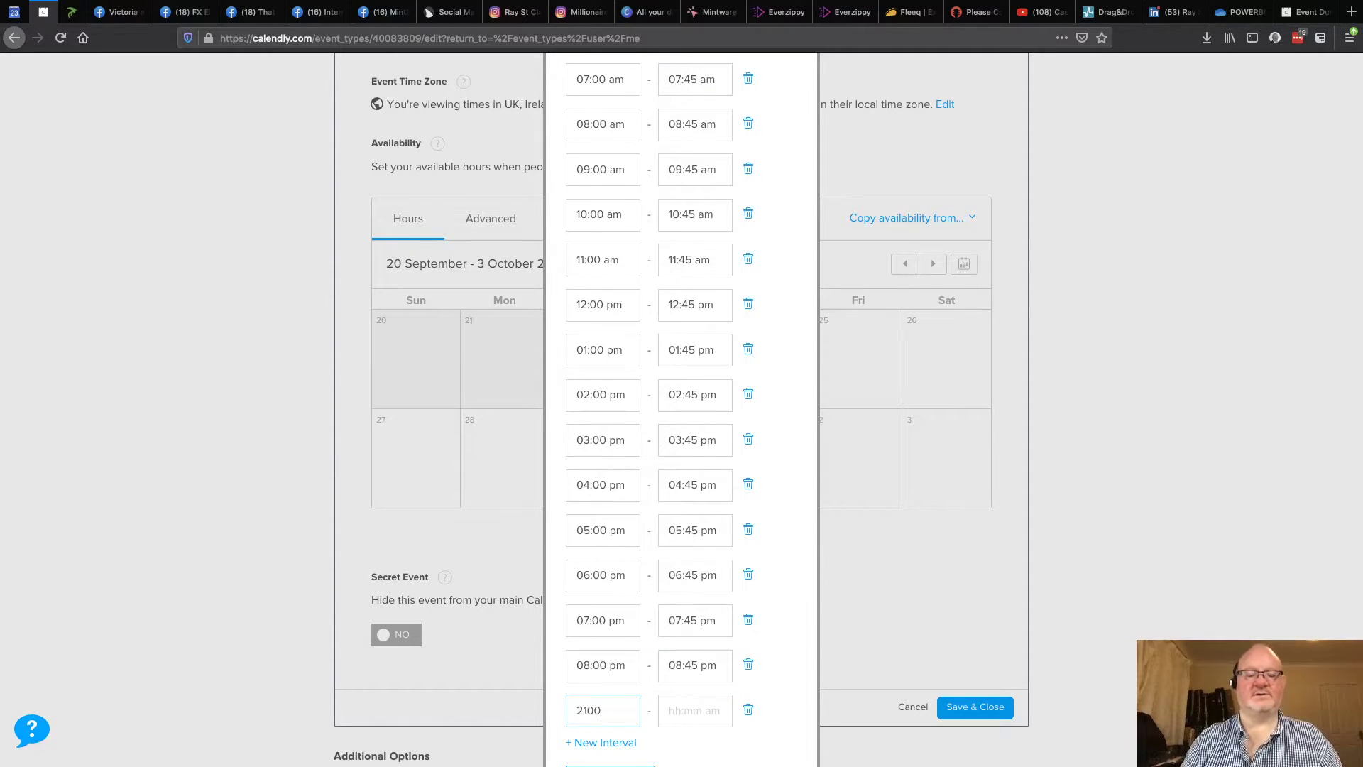
pyautogui.press('Tab')
pyautogui.write('2145')
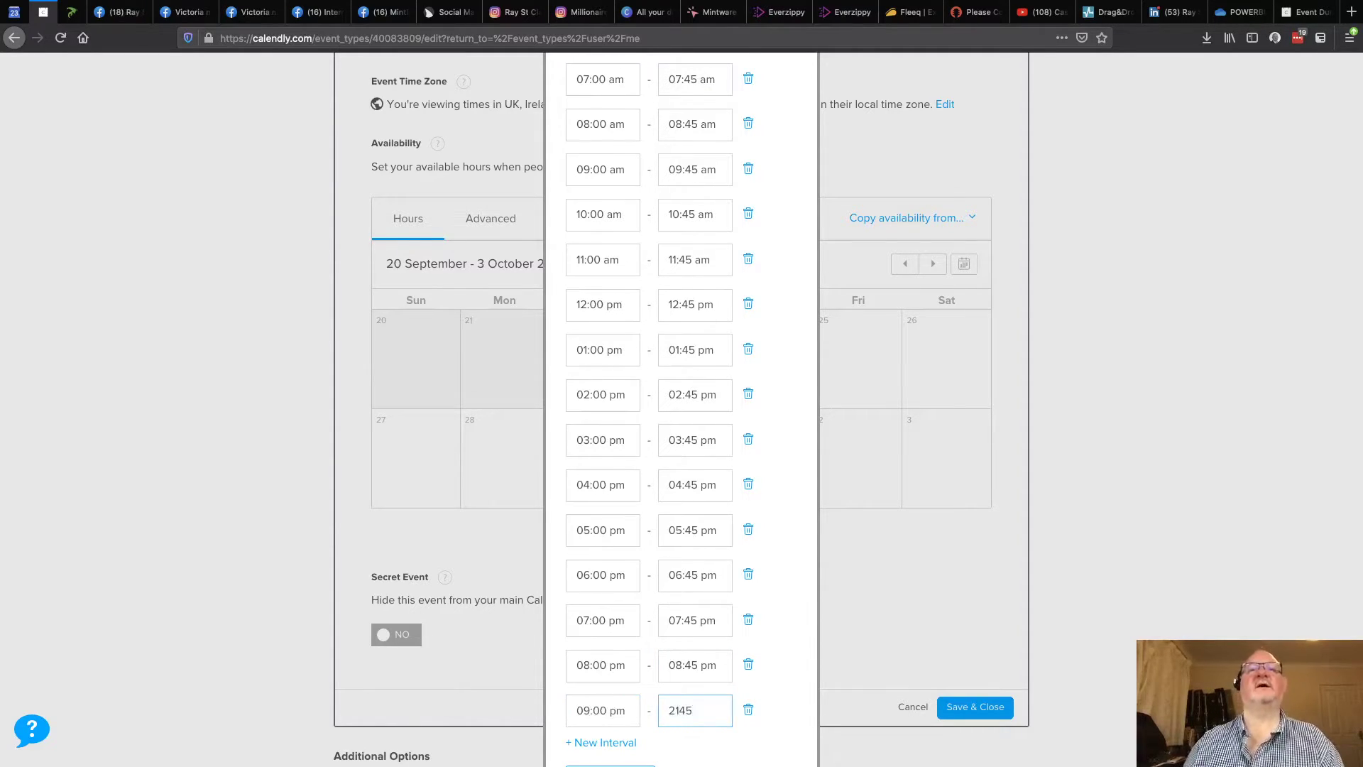
pyautogui.press('Tab')
# Step: Add a twenty-third availability interval for 24 September from 10:00 pm to 10:45 pm
pyautogui.scroll(-2, 607, 664)
pyautogui.click(605, 656)
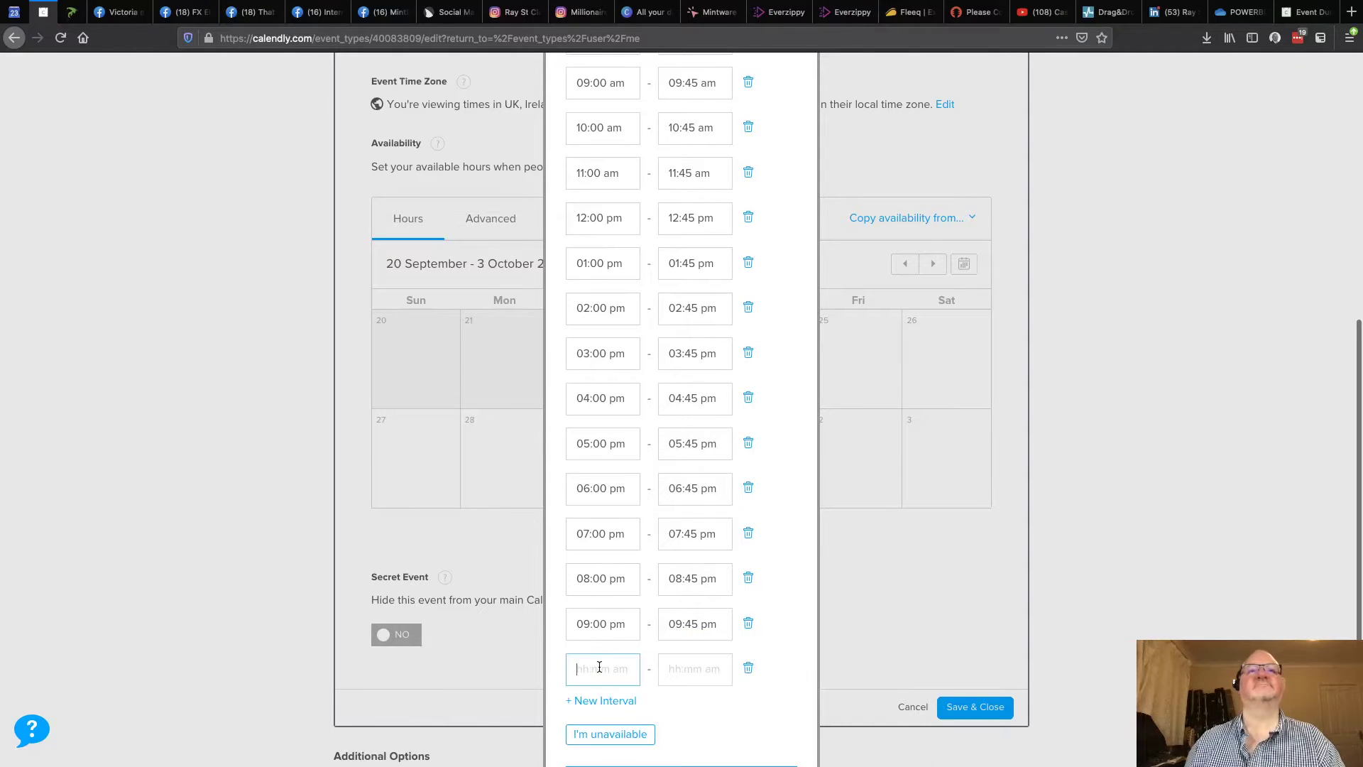
pyautogui.write('2200')
pyautogui.press('Tab')
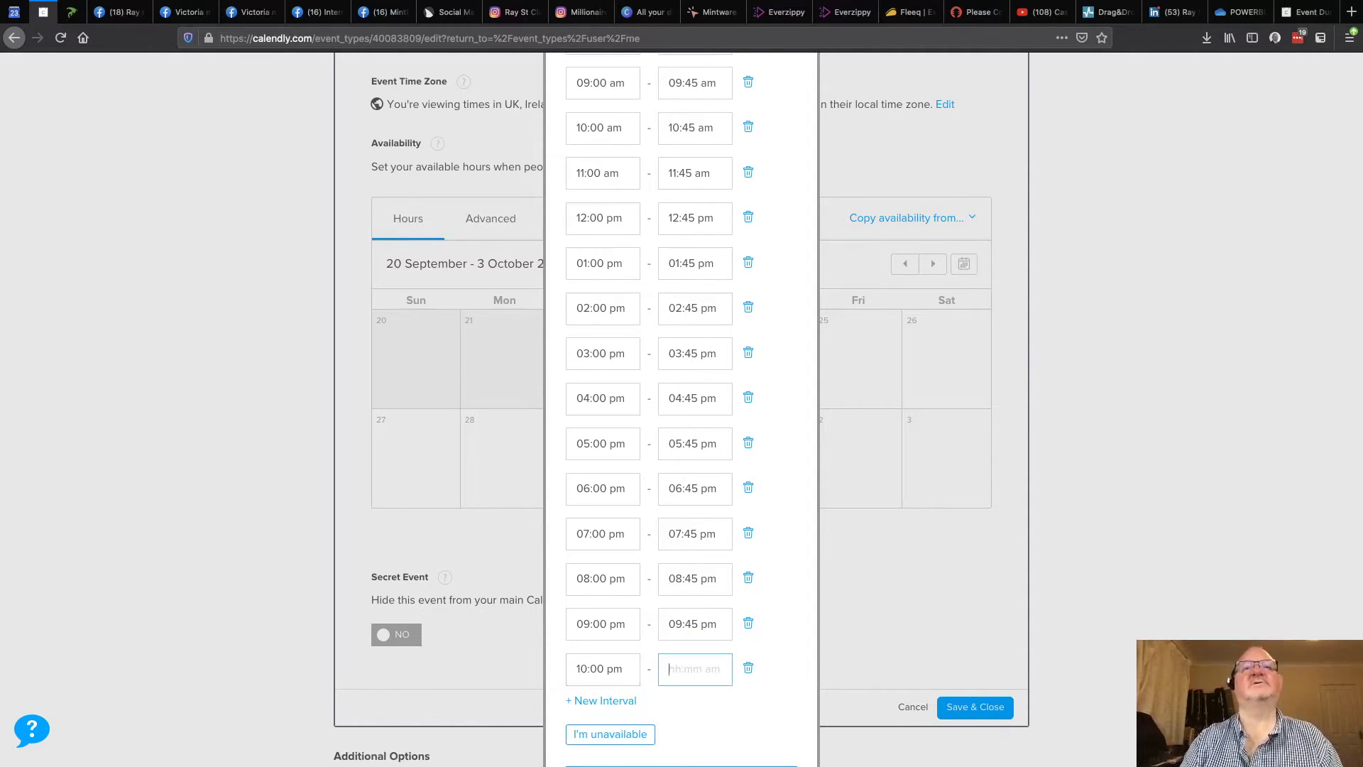
pyautogui.write('2245')
pyautogui.press('Tab')
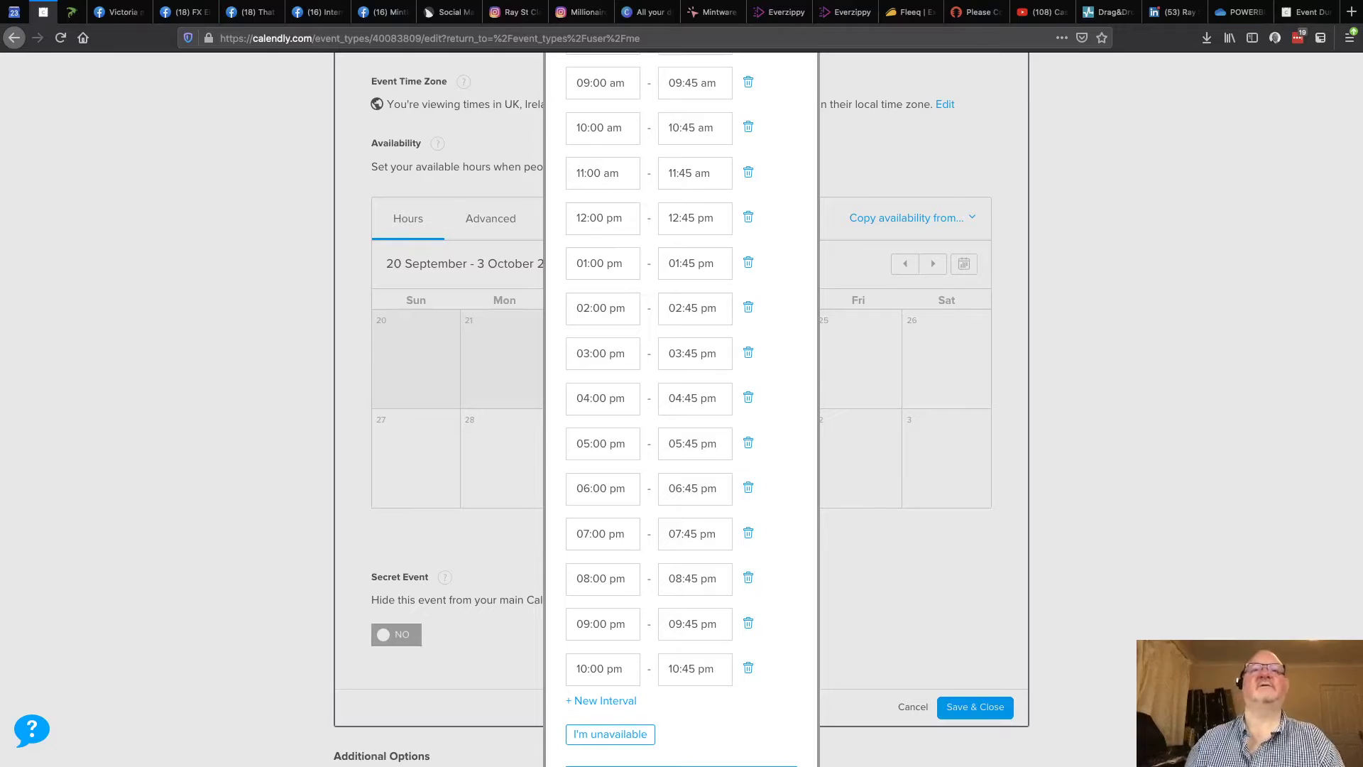
# Step: Add a twenty-fourth availability interval for 24 September from 11:00 pm to 11:45 pm
pyautogui.click(617, 703)
pyautogui.write('23')
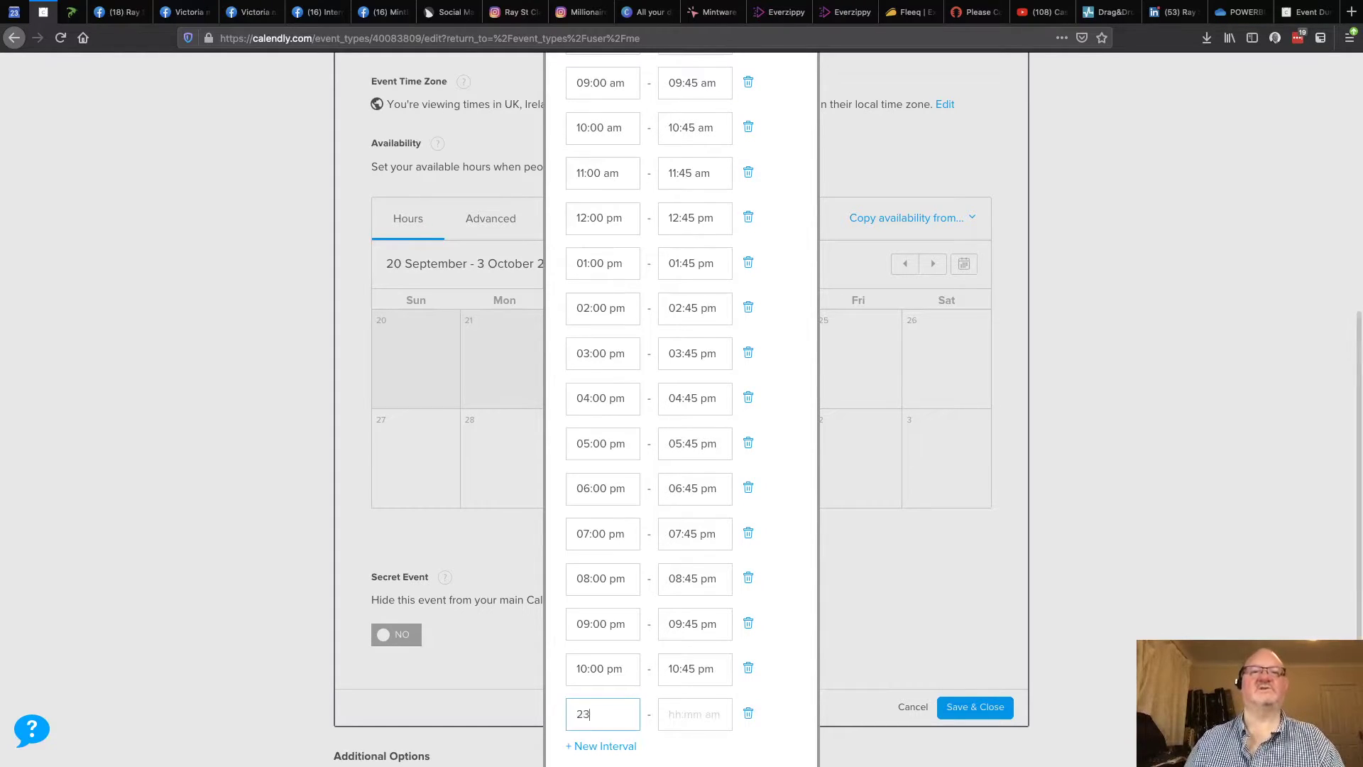
pyautogui.write('00')
pyautogui.press('Tab')
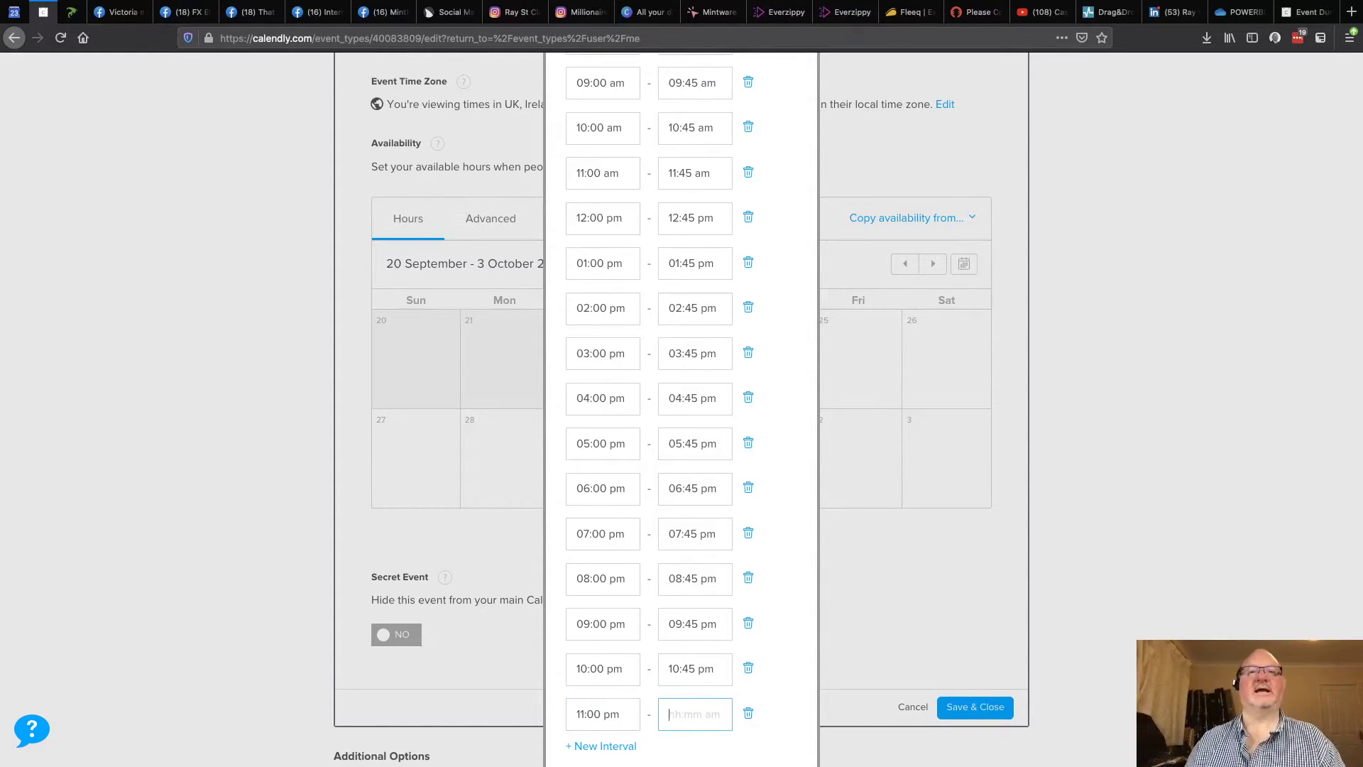
pyautogui.write('234')
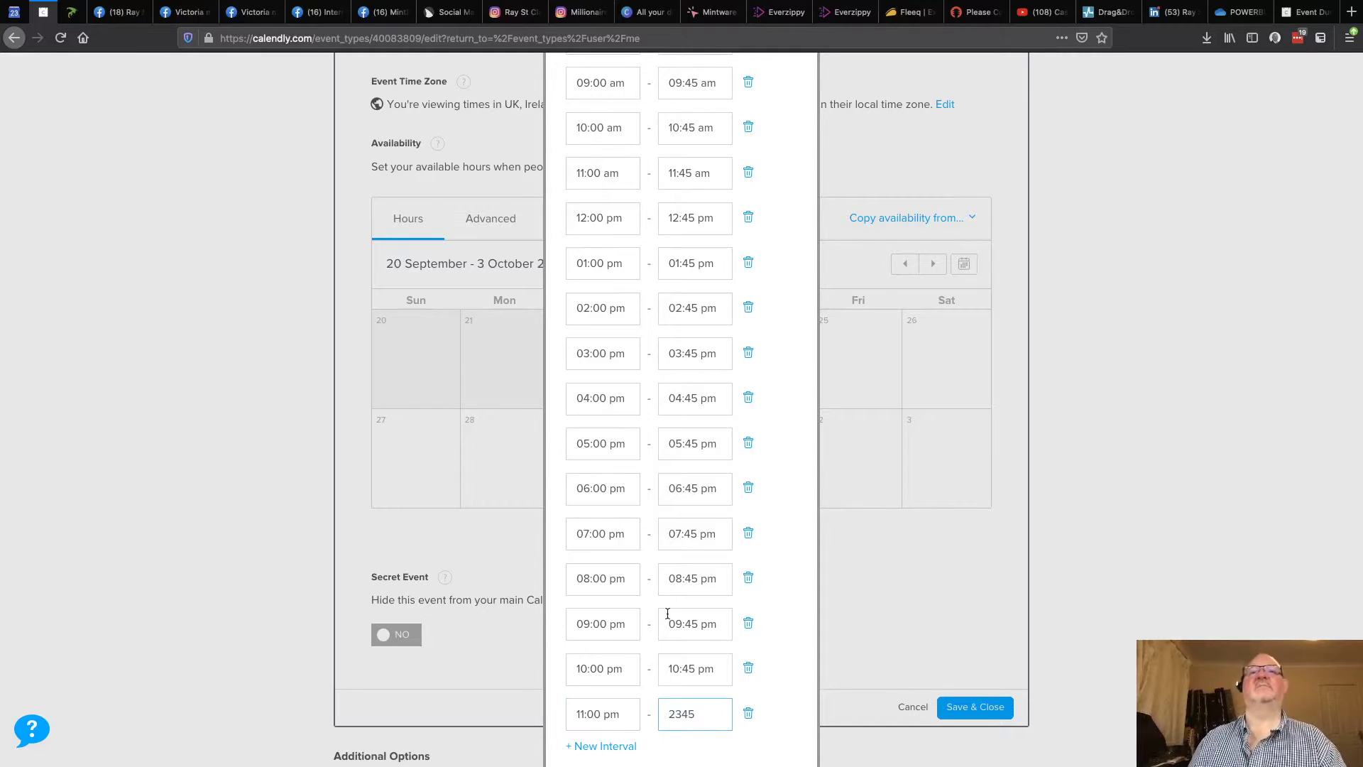
pyautogui.write('5')
pyautogui.press('Tab')
# Step: Review the start and end times of every interval in the 24 September availability list, from midnight to late evening
pyautogui.scroll(10, 653, 359)
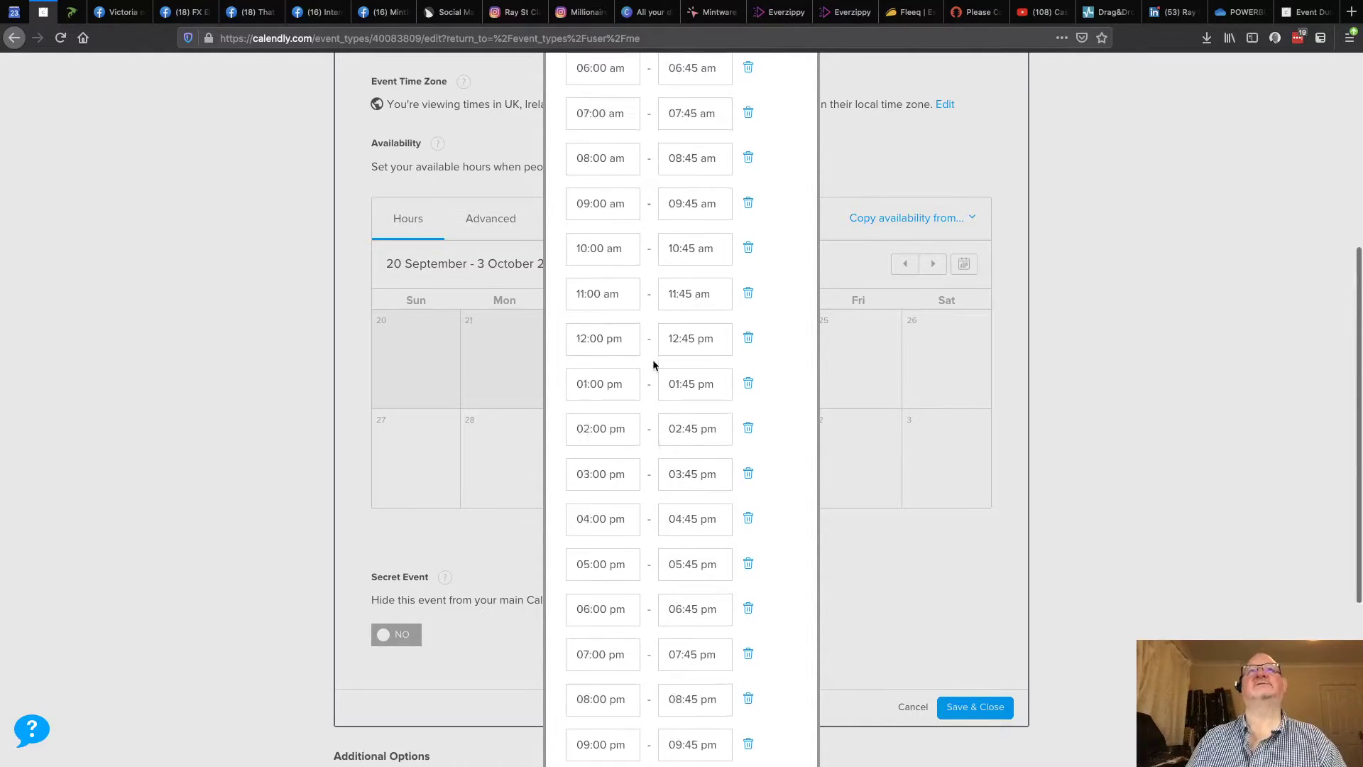
pyautogui.scroll(-12, 612, 171)
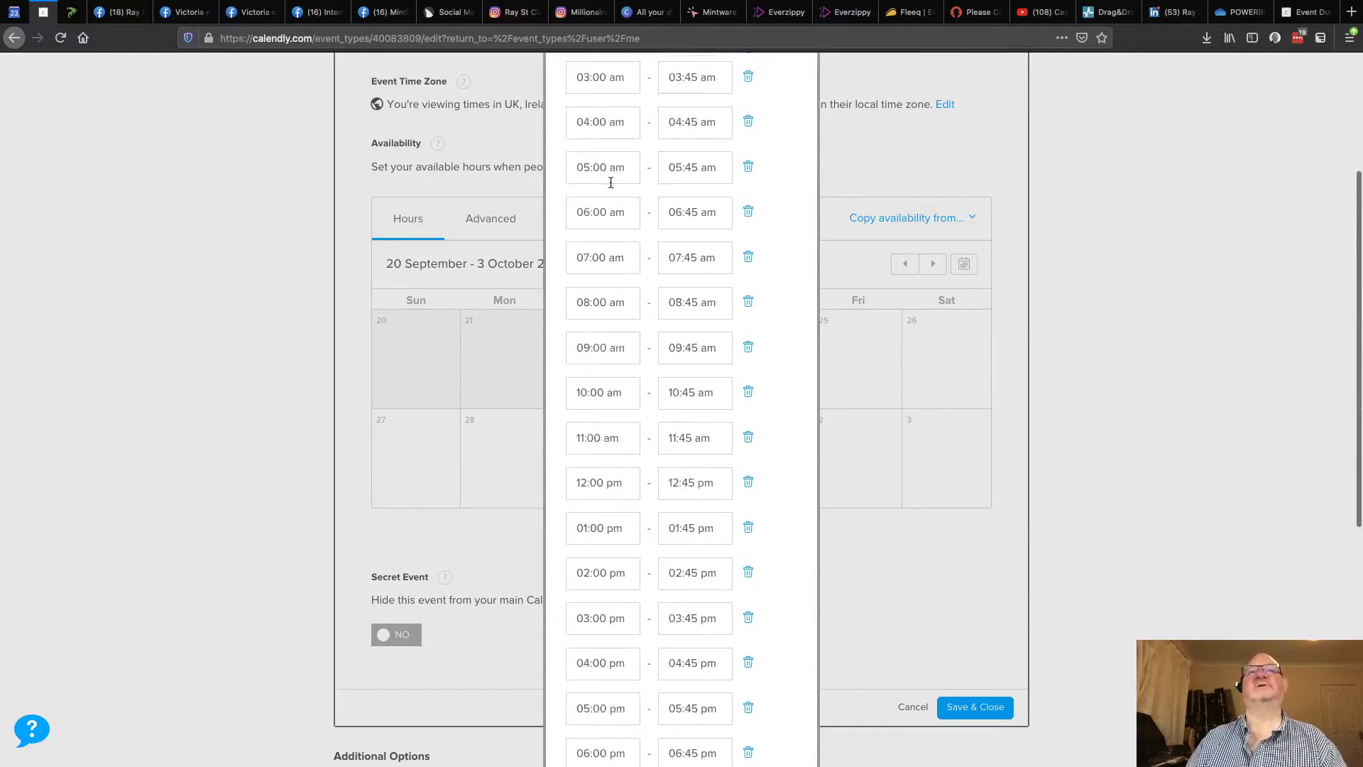
pyautogui.scroll(11, 608, 175)
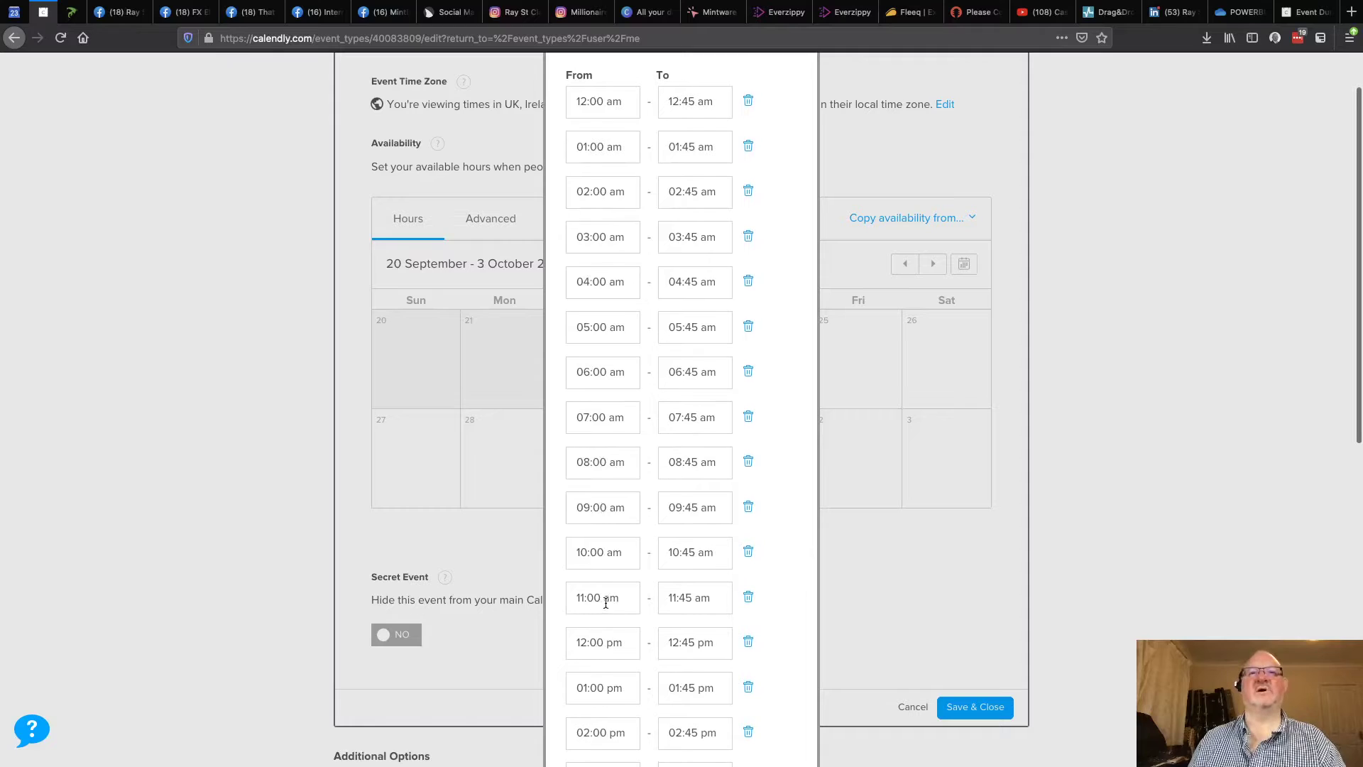
pyautogui.scroll(-3, 605, 603)
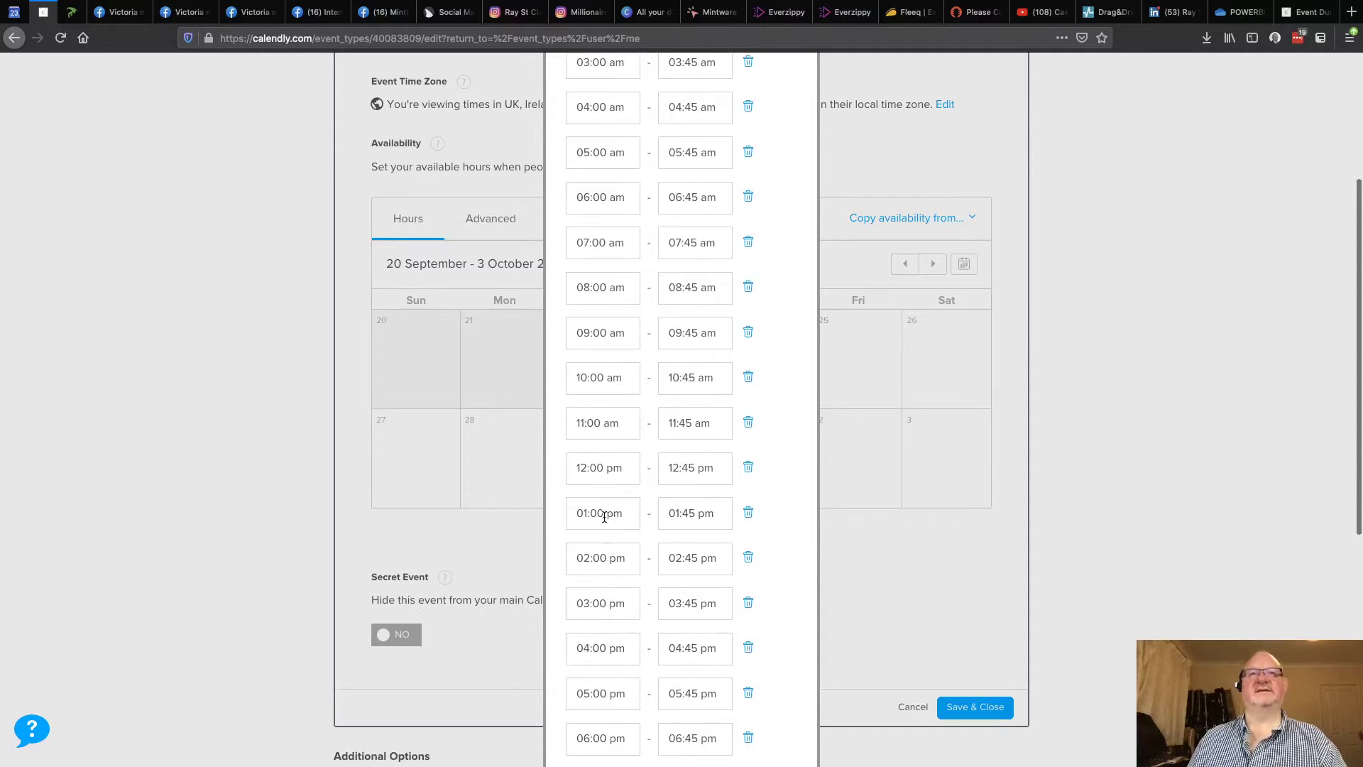
pyautogui.scroll(-3, 601, 658)
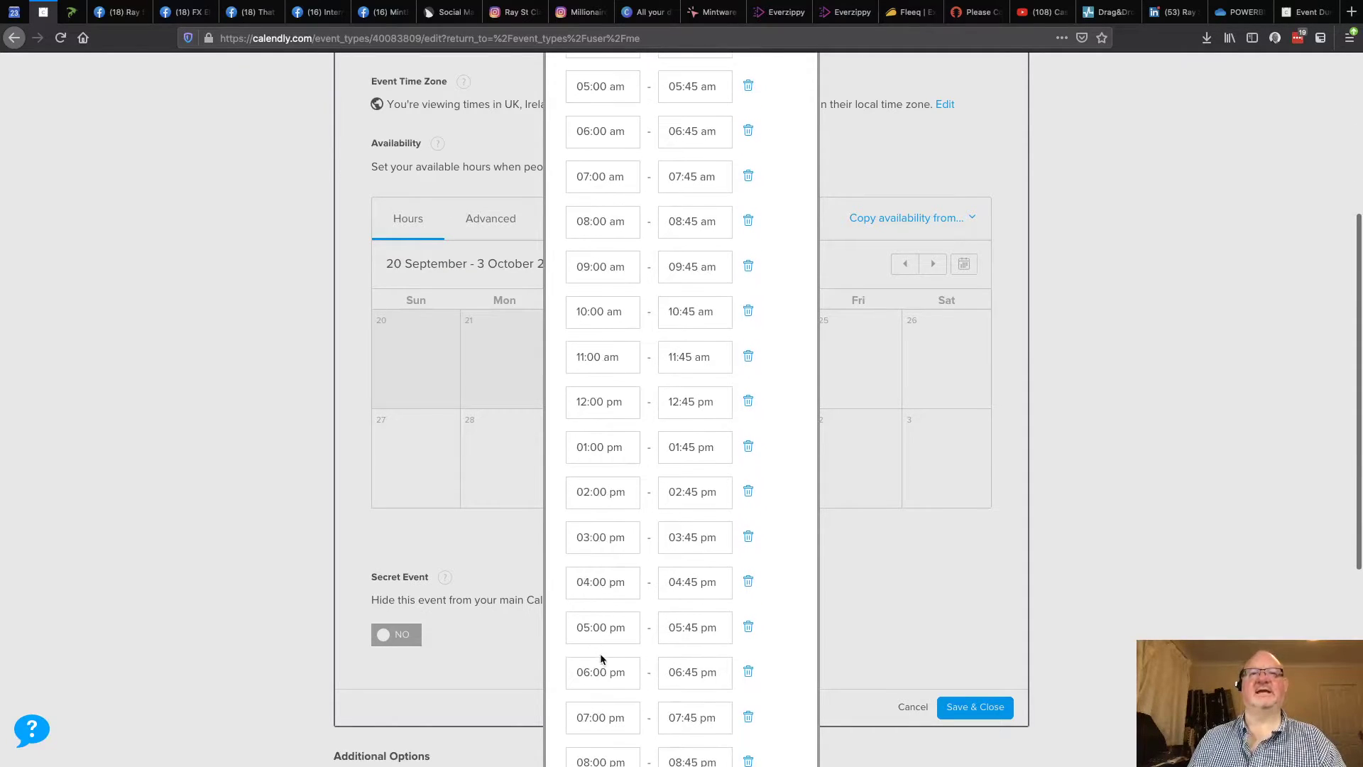
pyautogui.scroll(-3, 600, 651)
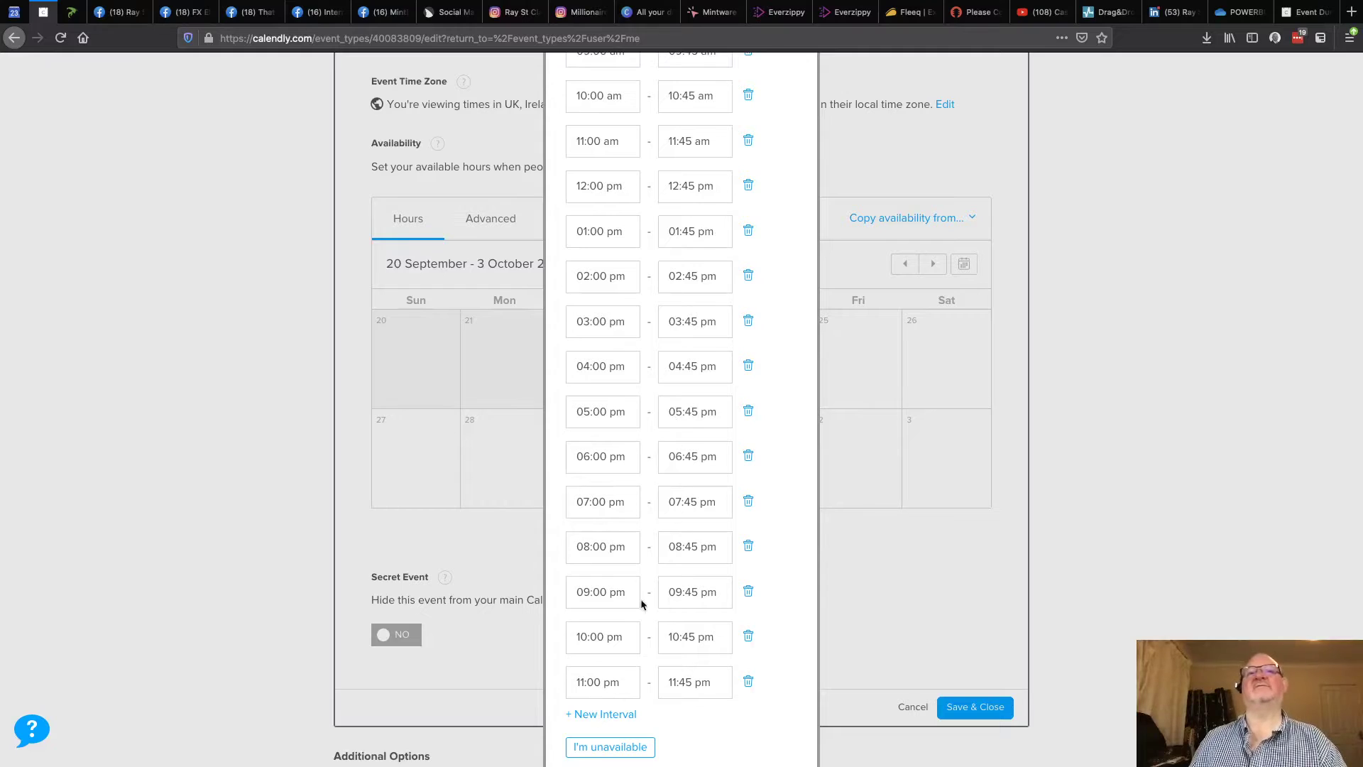
pyautogui.scroll(-2, 646, 567)
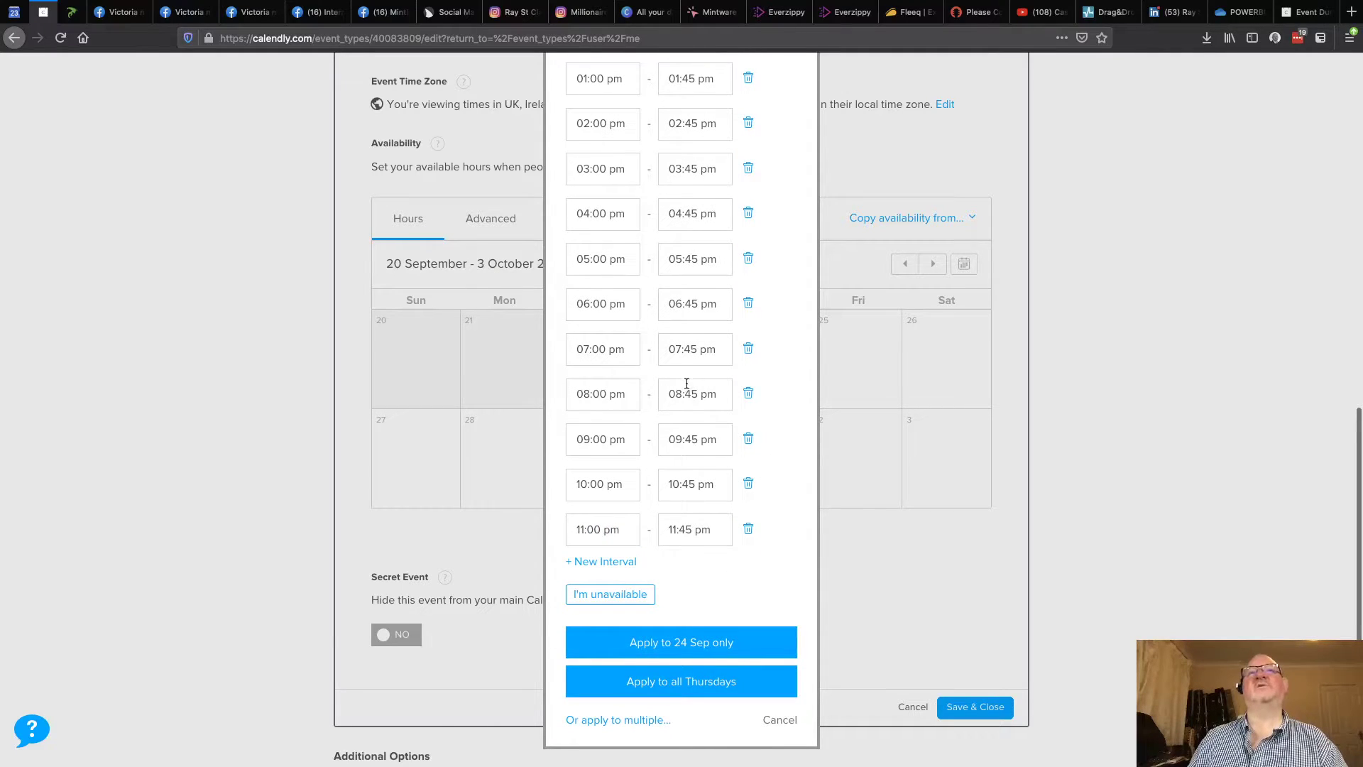
pyautogui.scroll(9, 686, 383)
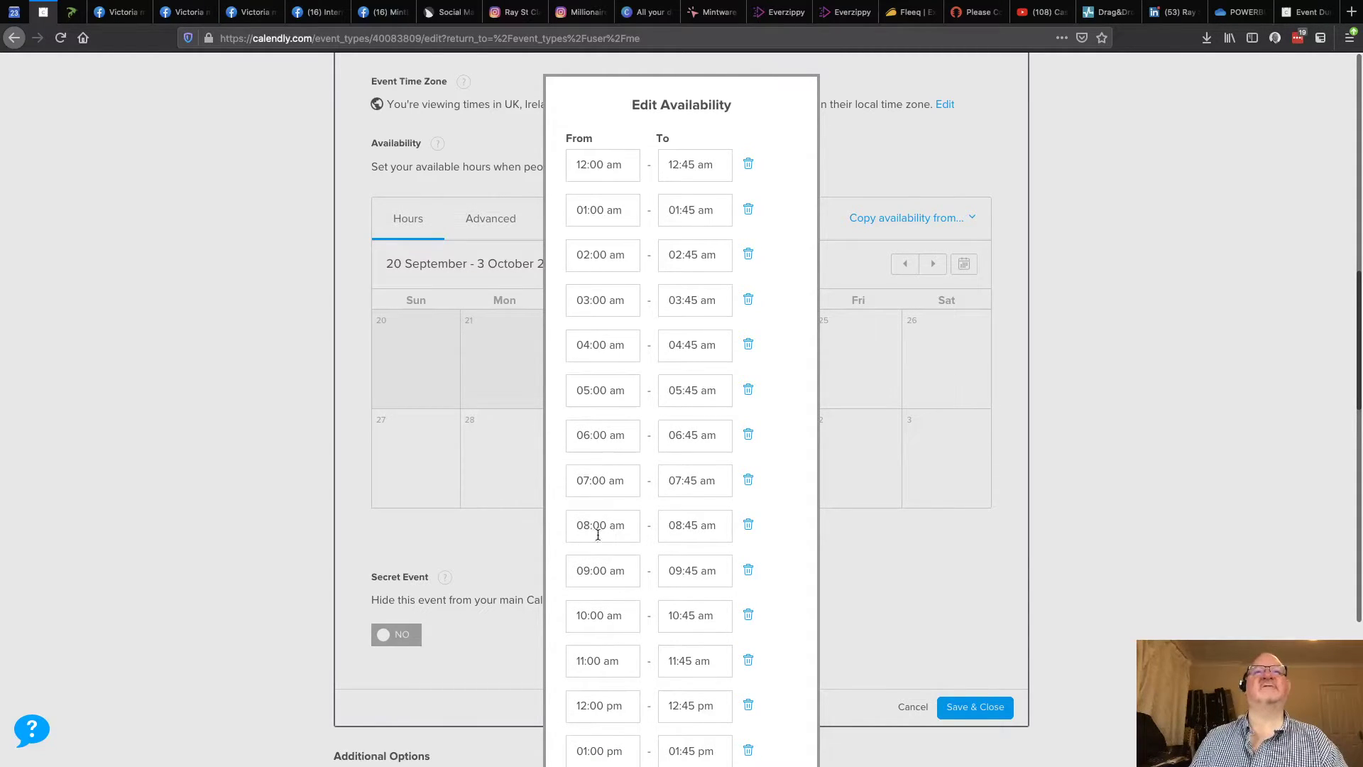
pyautogui.scroll(-8, 632, 593)
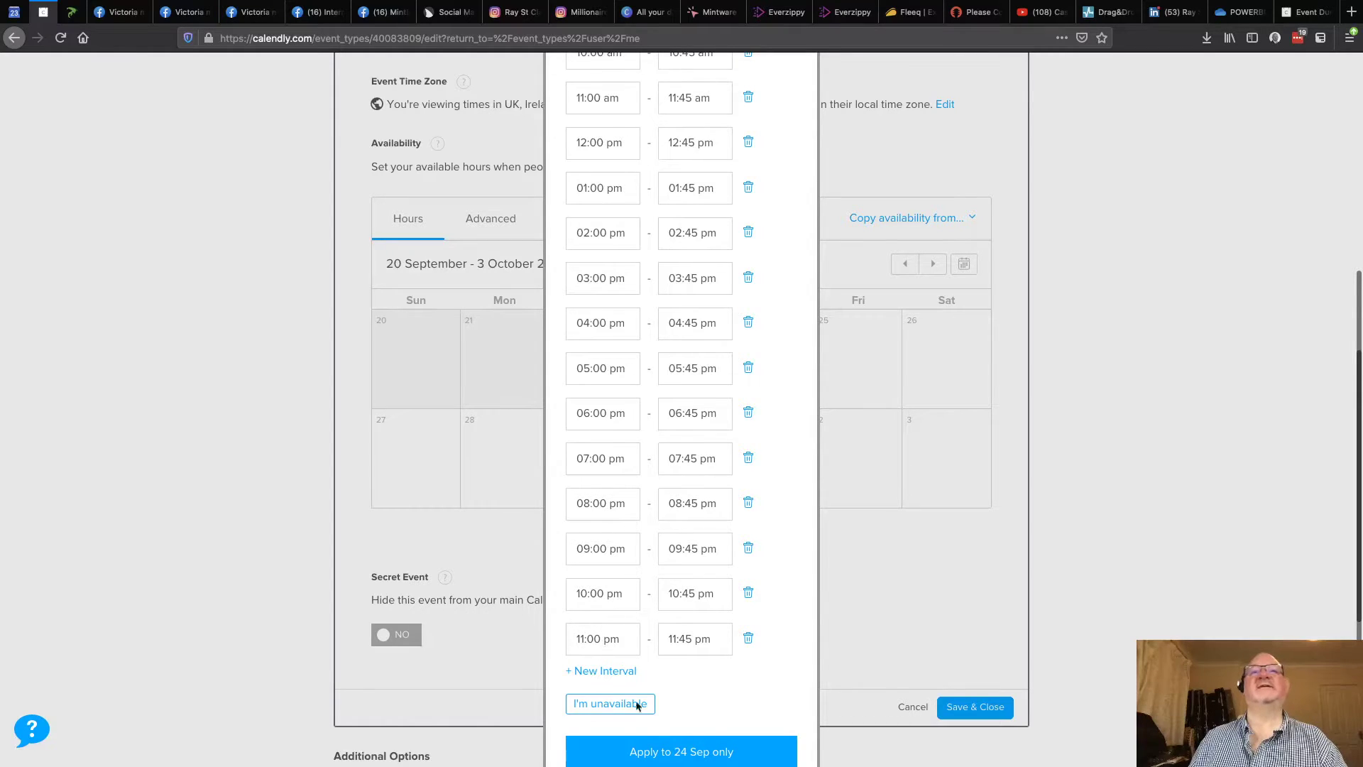
pyautogui.scroll(10, 833, 380)
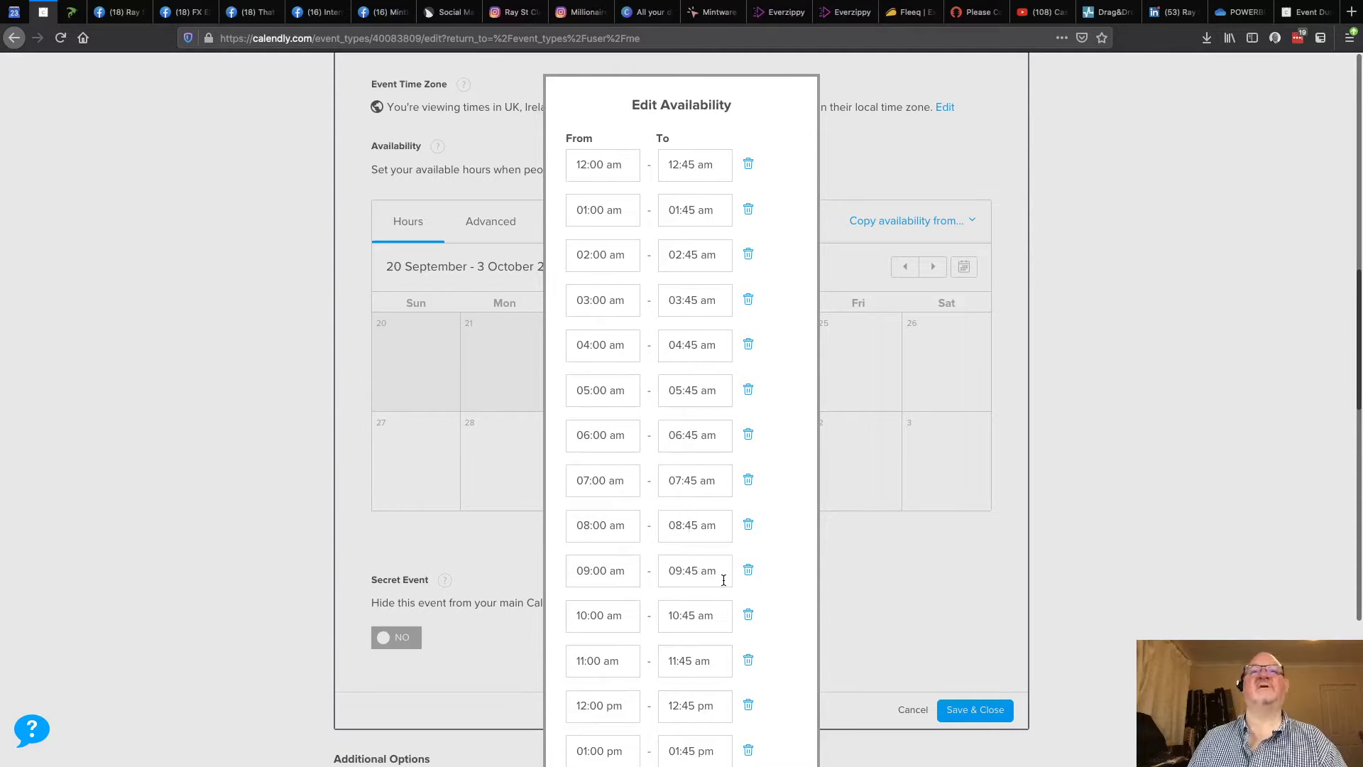
pyautogui.scroll(-5, 717, 666)
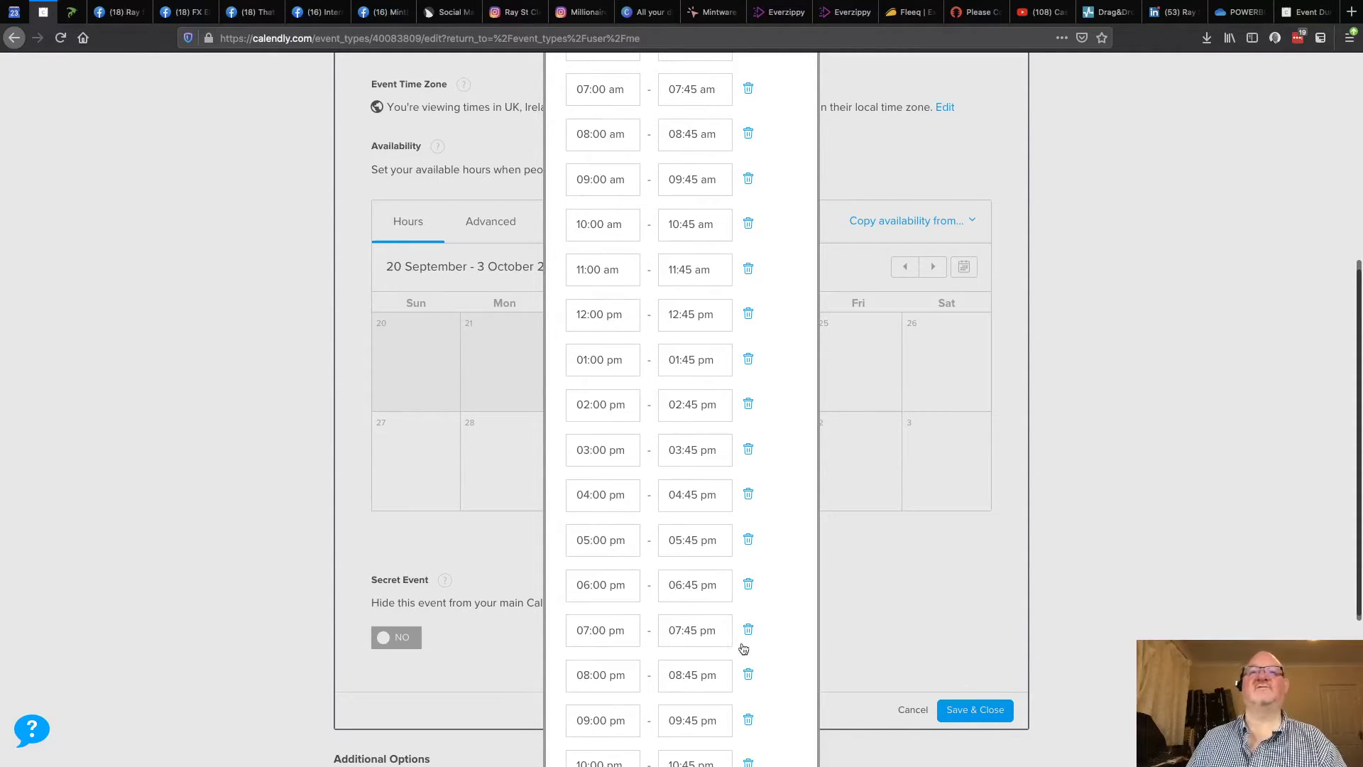
pyautogui.scroll(-2, 705, 667)
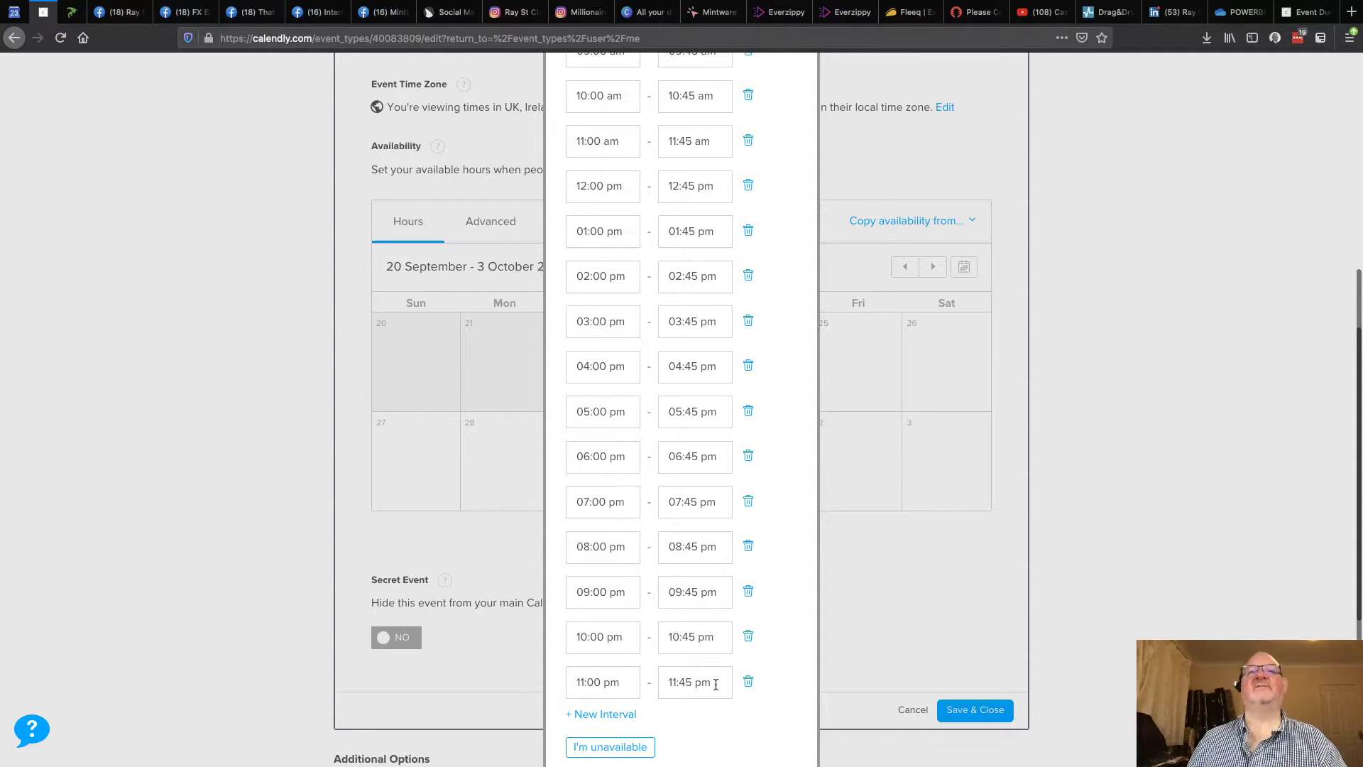
pyautogui.scroll(3, 716, 683)
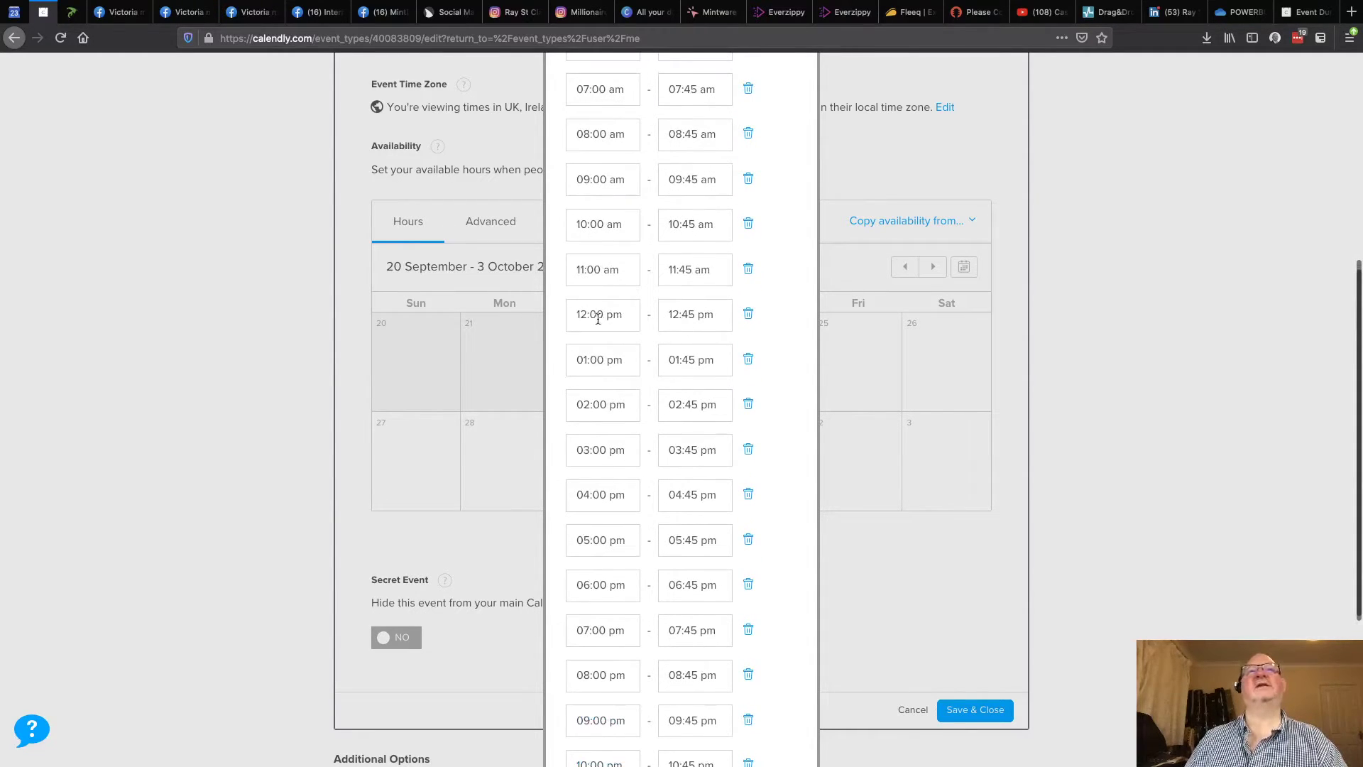
pyautogui.scroll(4, 673, 314)
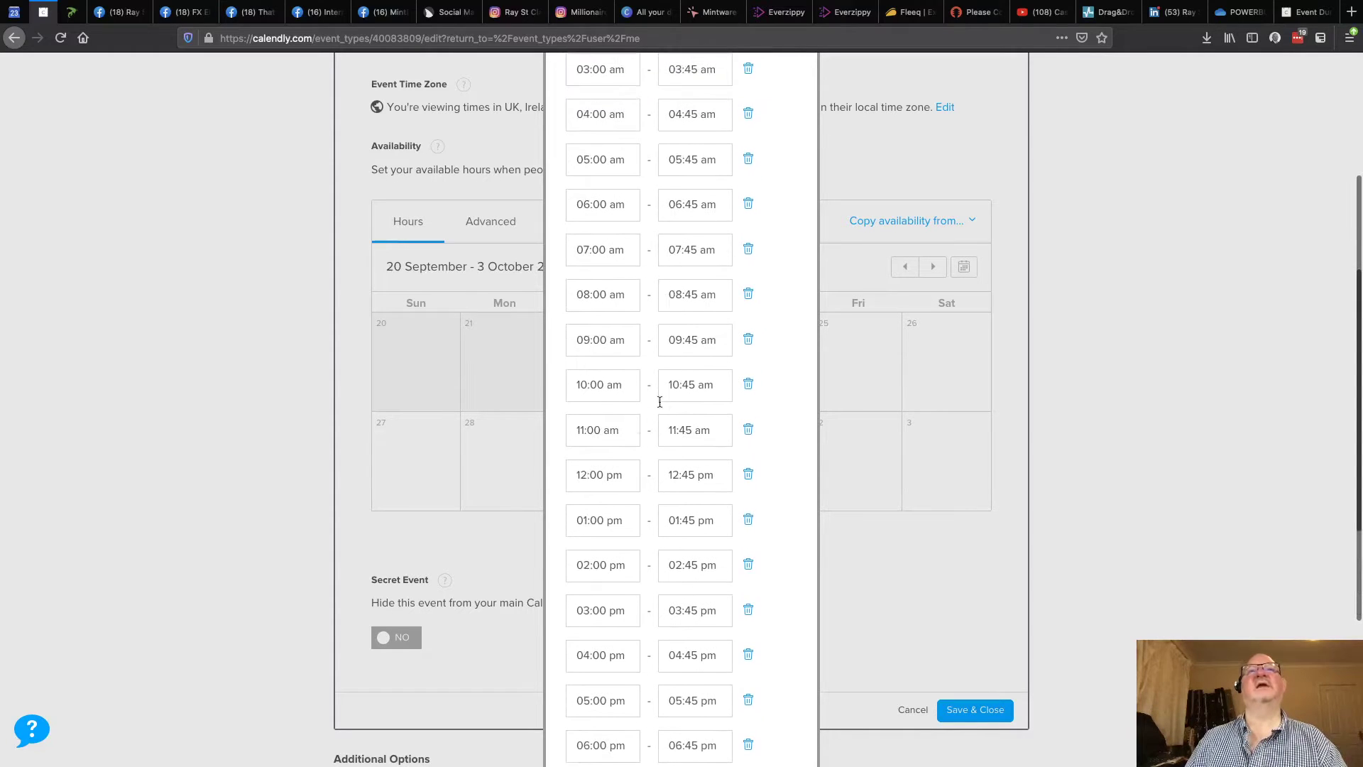
pyautogui.scroll(3, 666, 415)
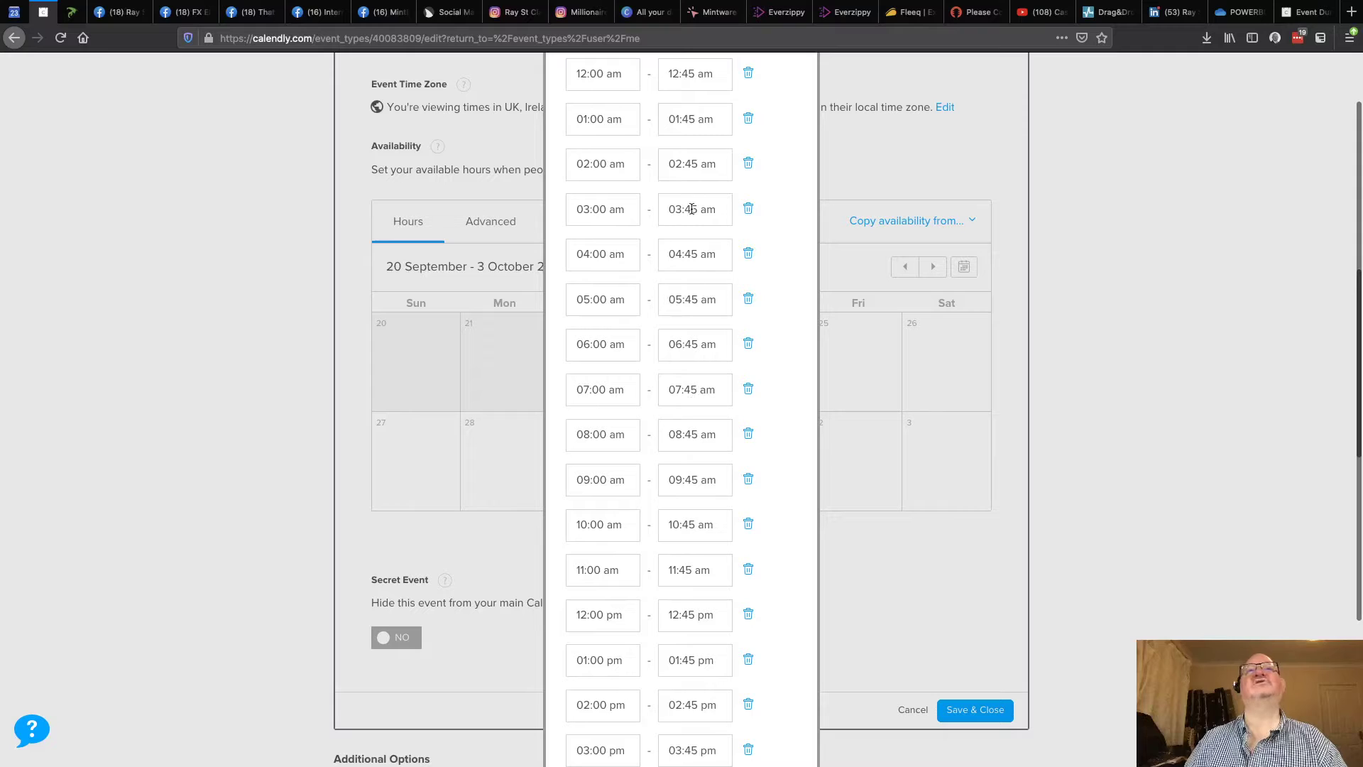
pyautogui.scroll(2, 691, 210)
pyautogui.scroll(-13, 706, 265)
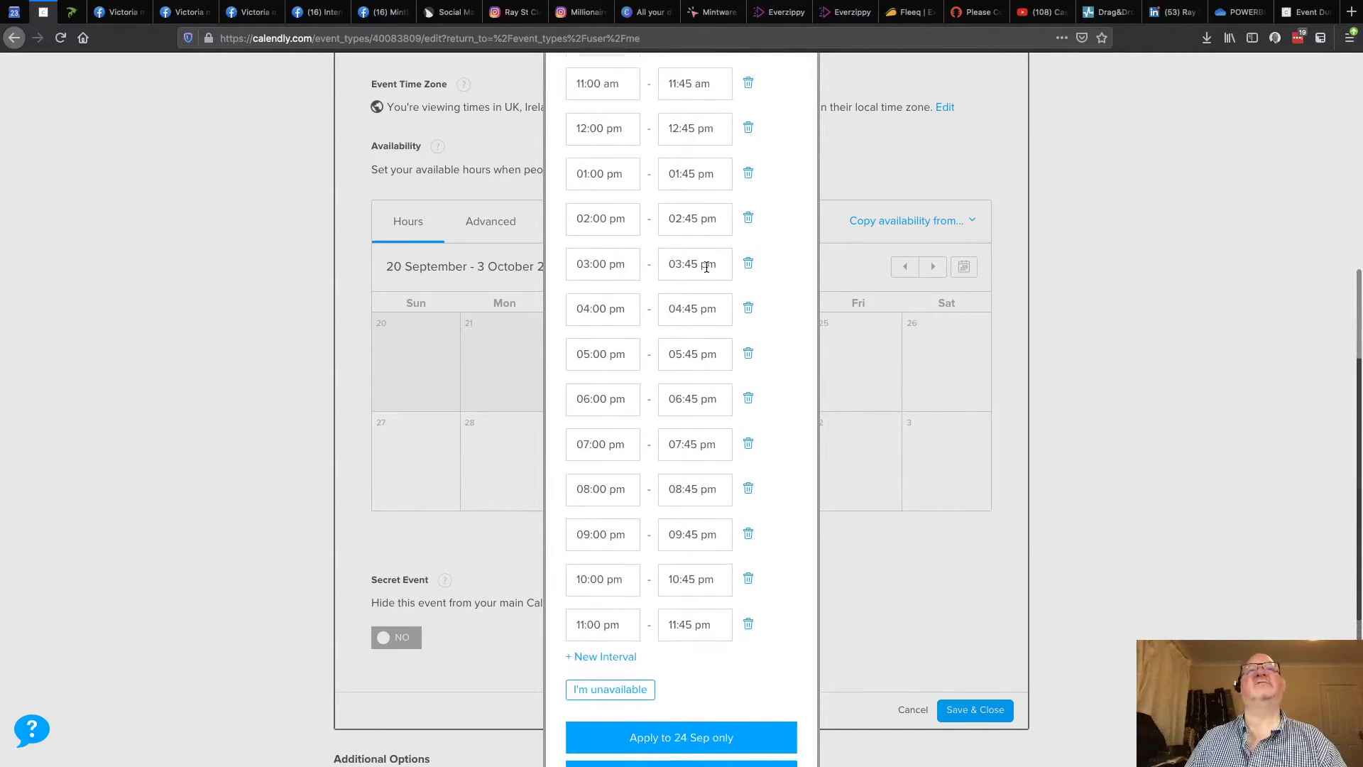
pyautogui.scroll(2, 609, 348)
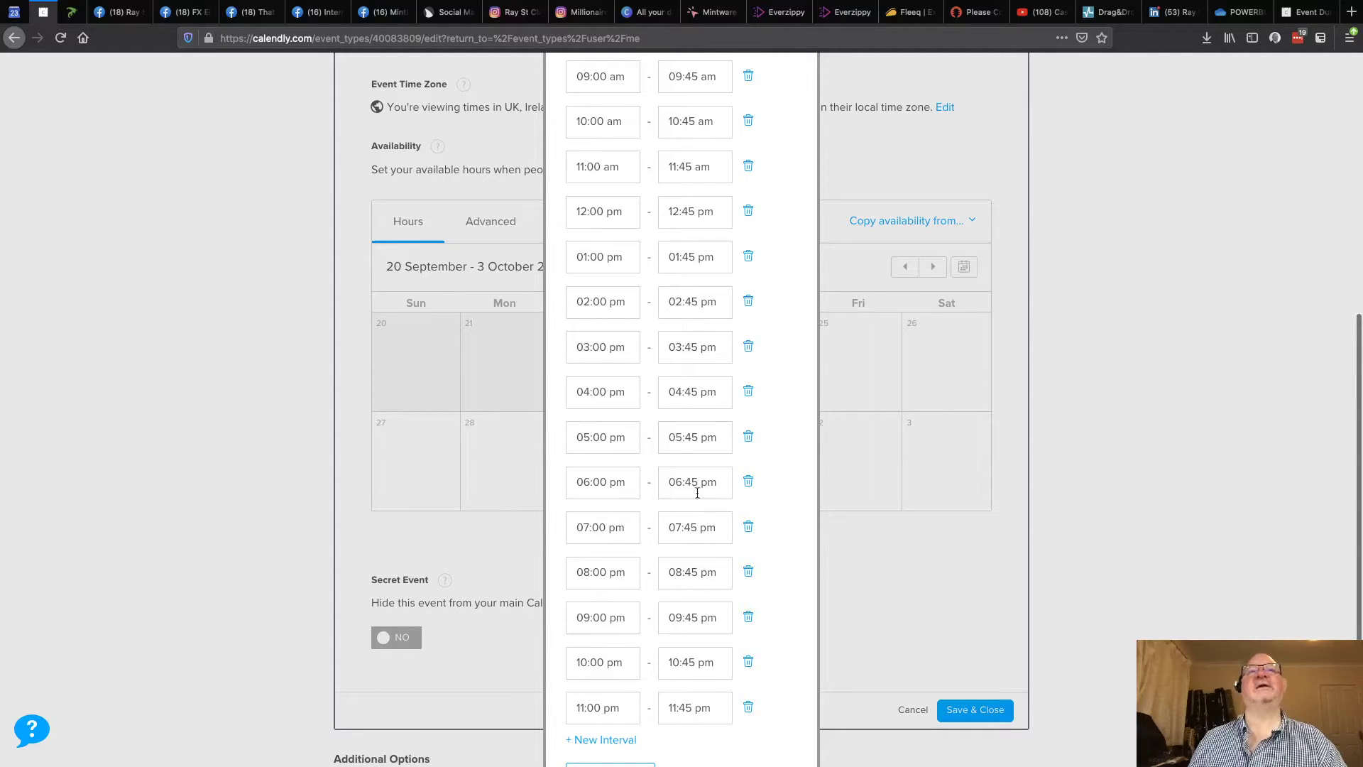
pyautogui.scroll(6, 676, 302)
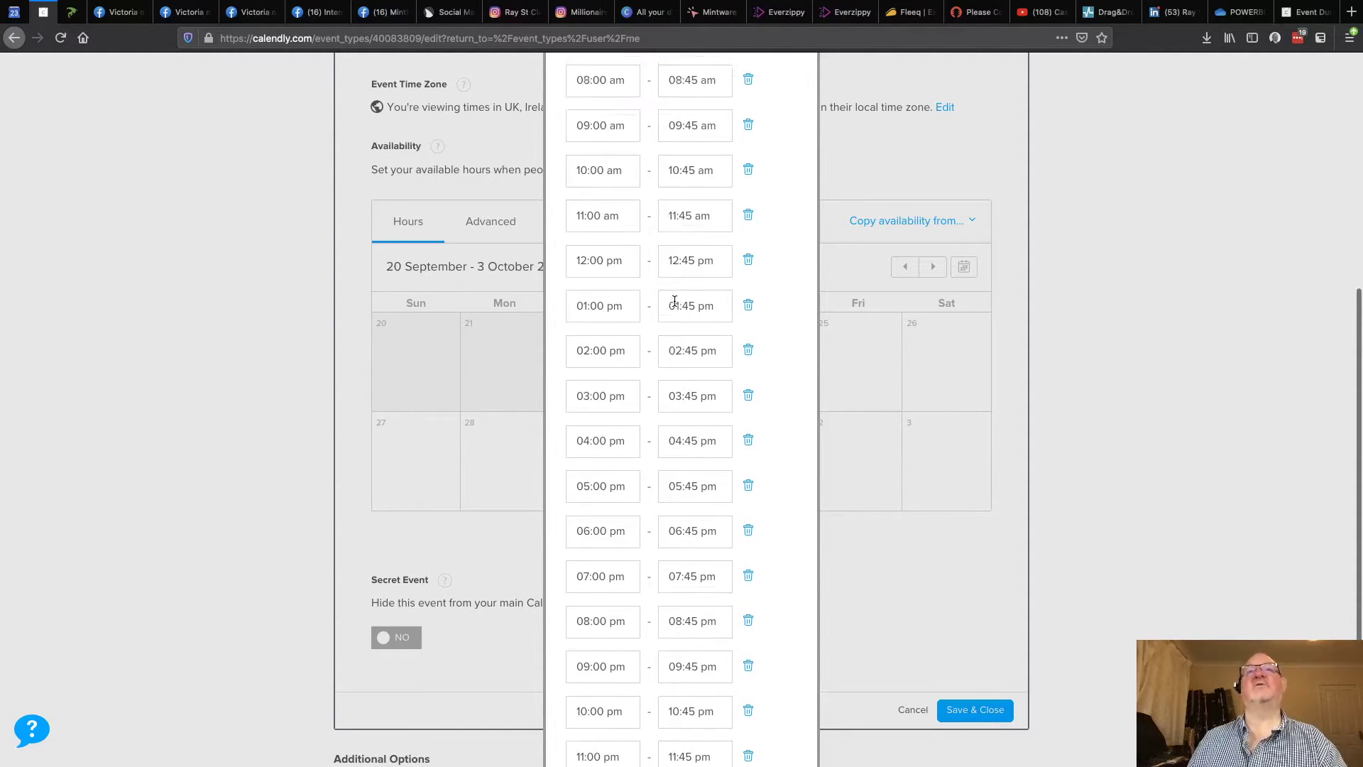
pyautogui.scroll(2, 675, 303)
# Step: Apply the hourly intervals to multiple repeating days of the week, selecting Sundays, Mondays, Tuesdays, Wednesdays, Fridays and Saturdays alongside Thursdays
pyautogui.scroll(-11, 673, 304)
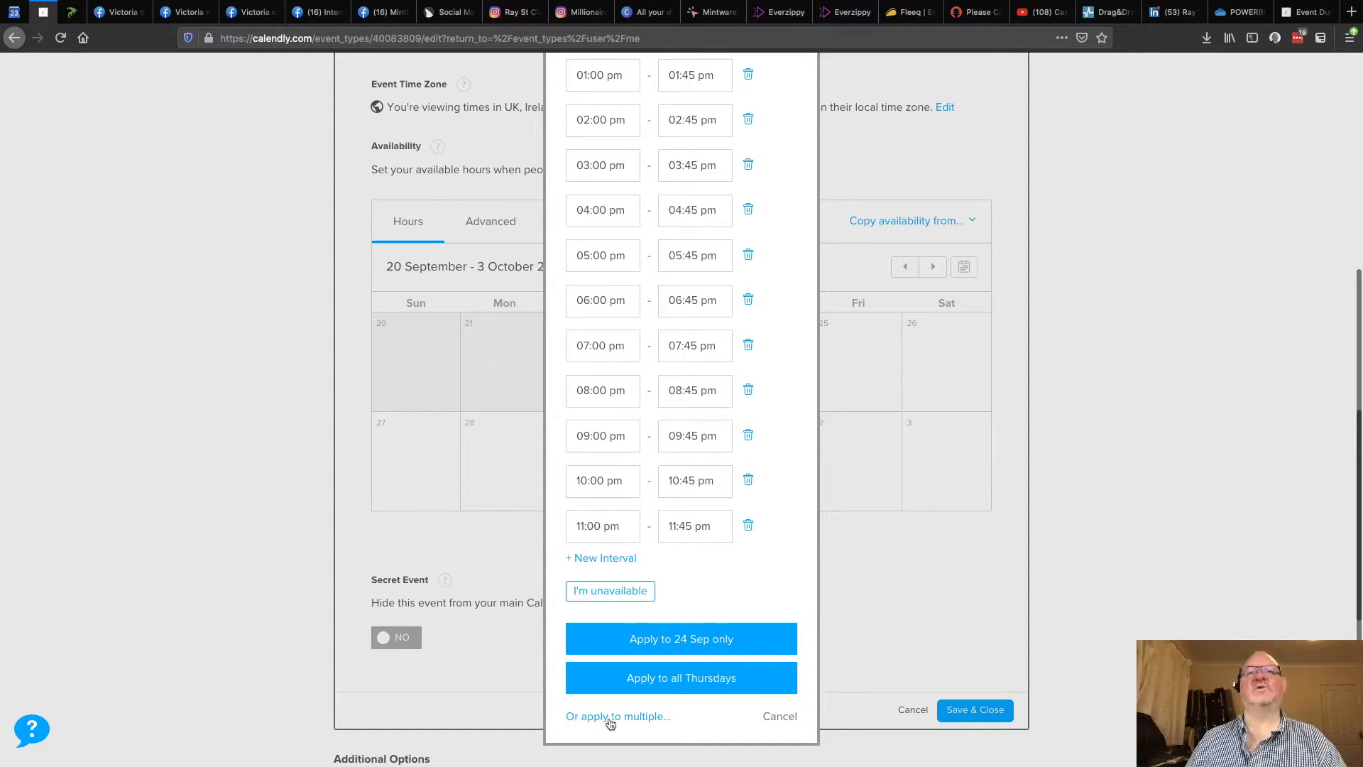
pyautogui.click(646, 718)
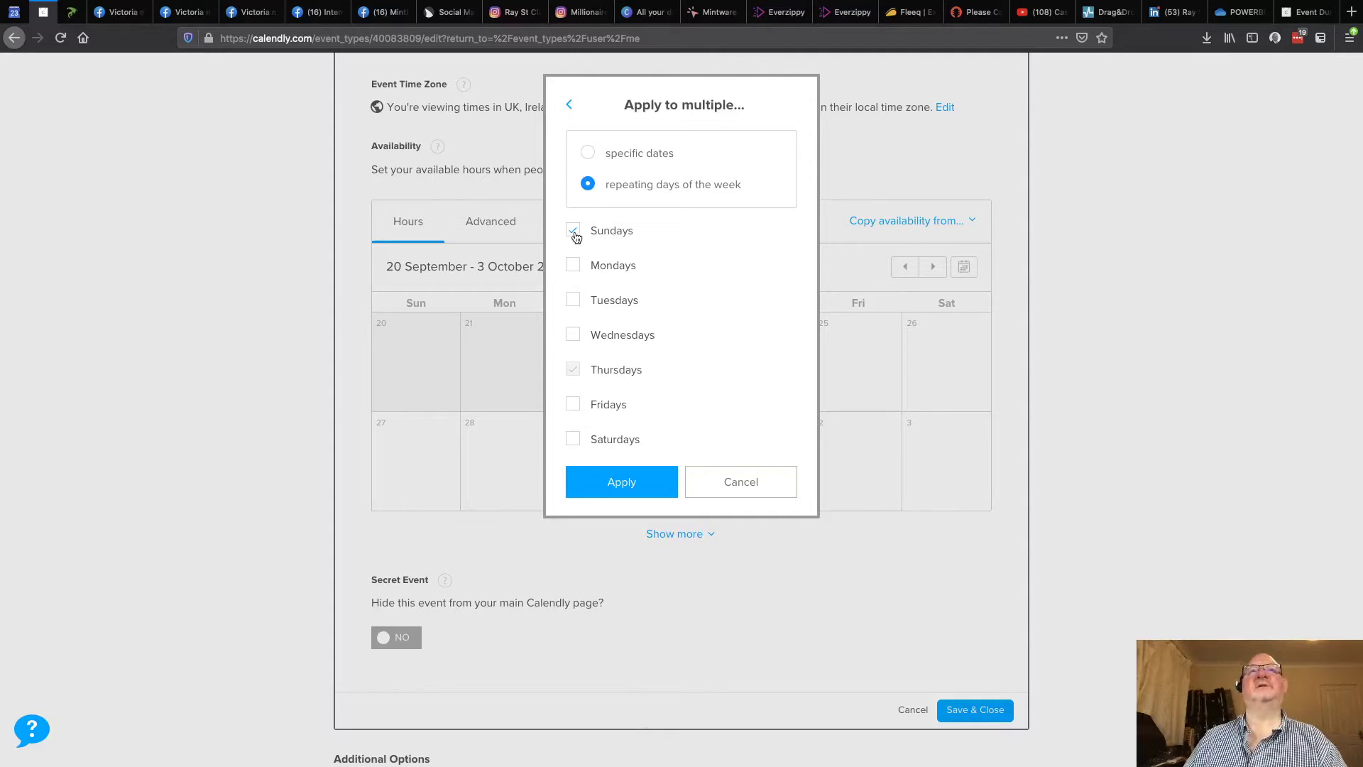
pyautogui.click(574, 268)
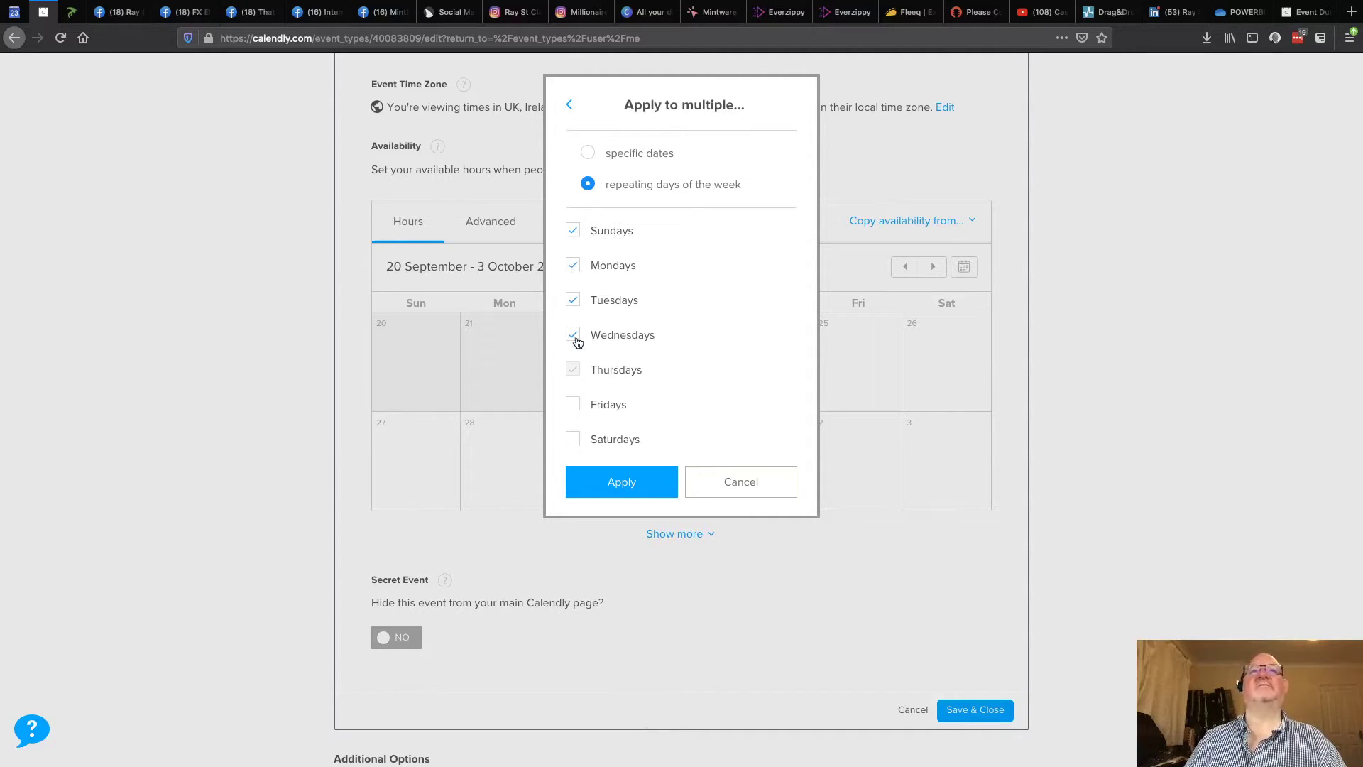
pyautogui.click(573, 406)
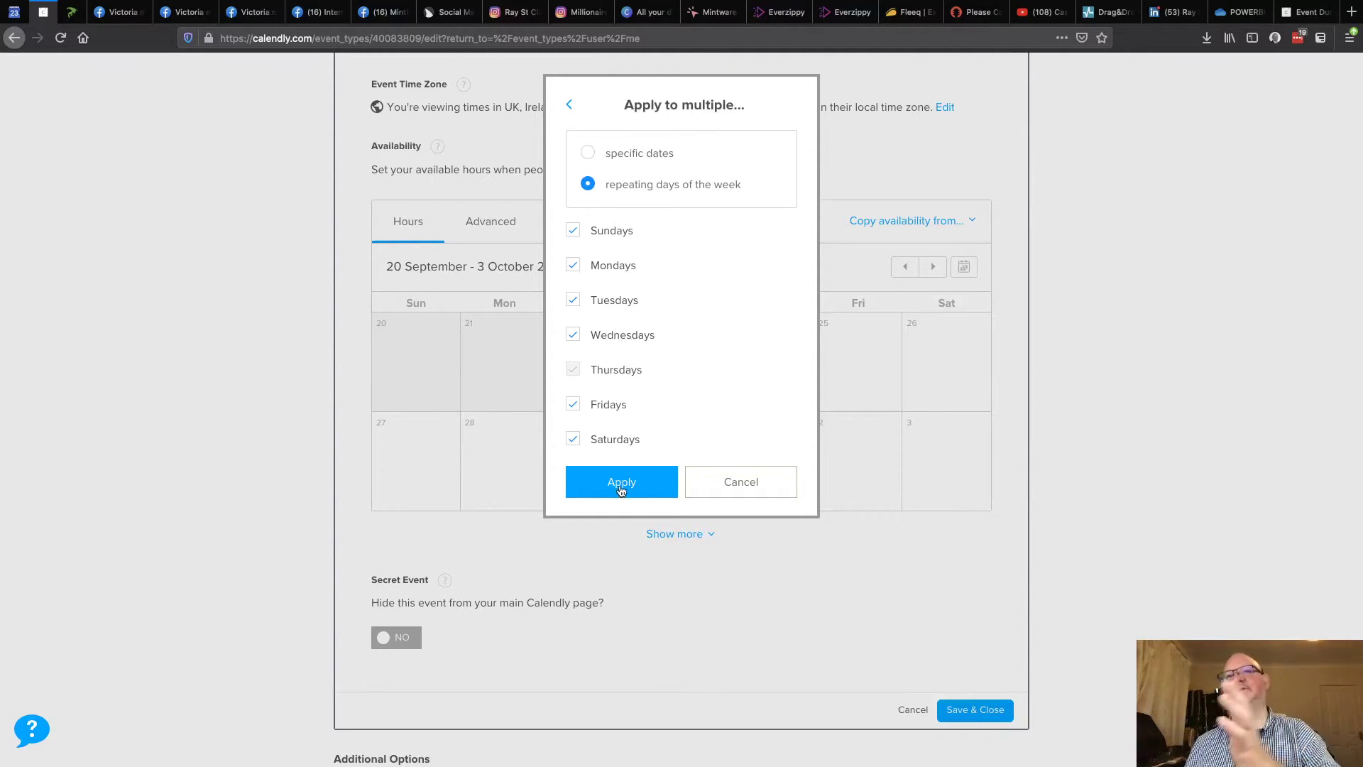
pyautogui.click(620, 488)
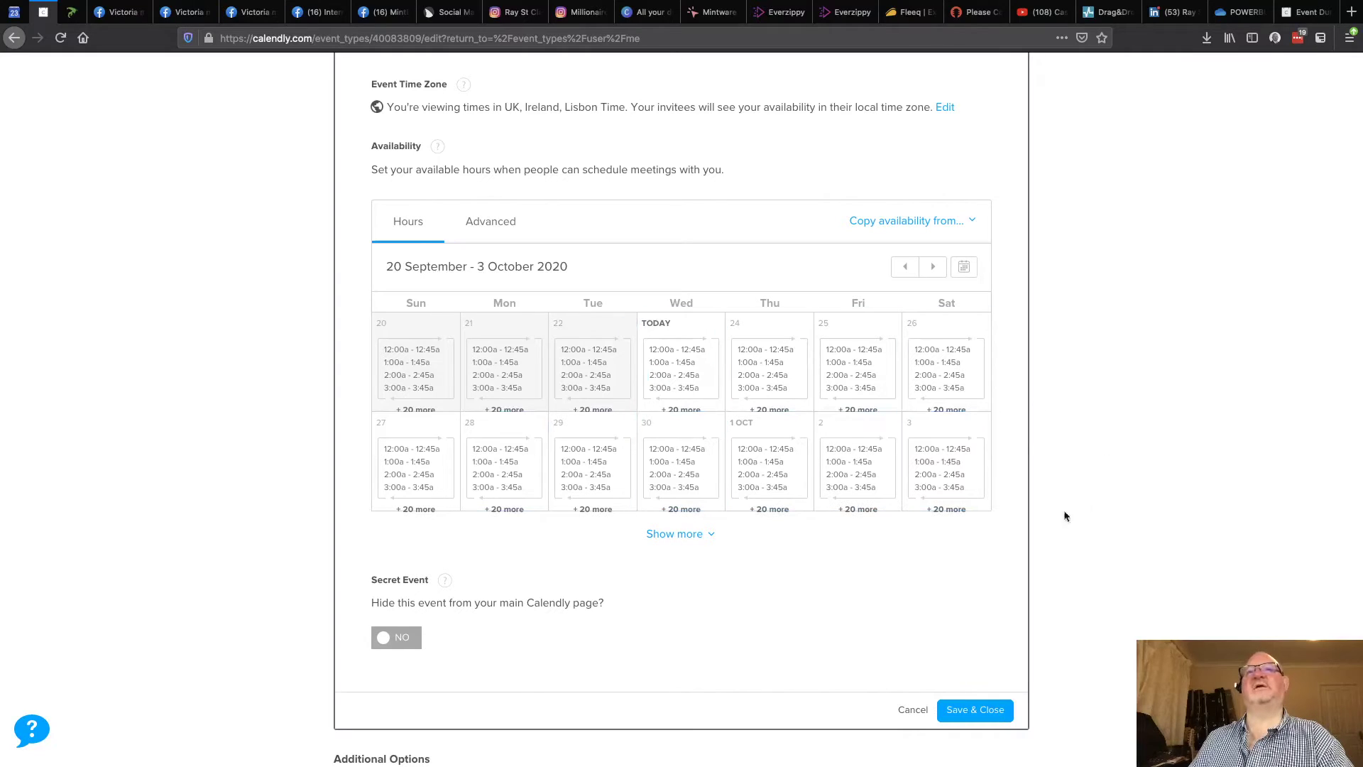
# Step: Expand the availability calendar to check the further weeks, and save and close the event's booking settings
pyautogui.click(694, 542)
pyautogui.scroll(-5, 925, 526)
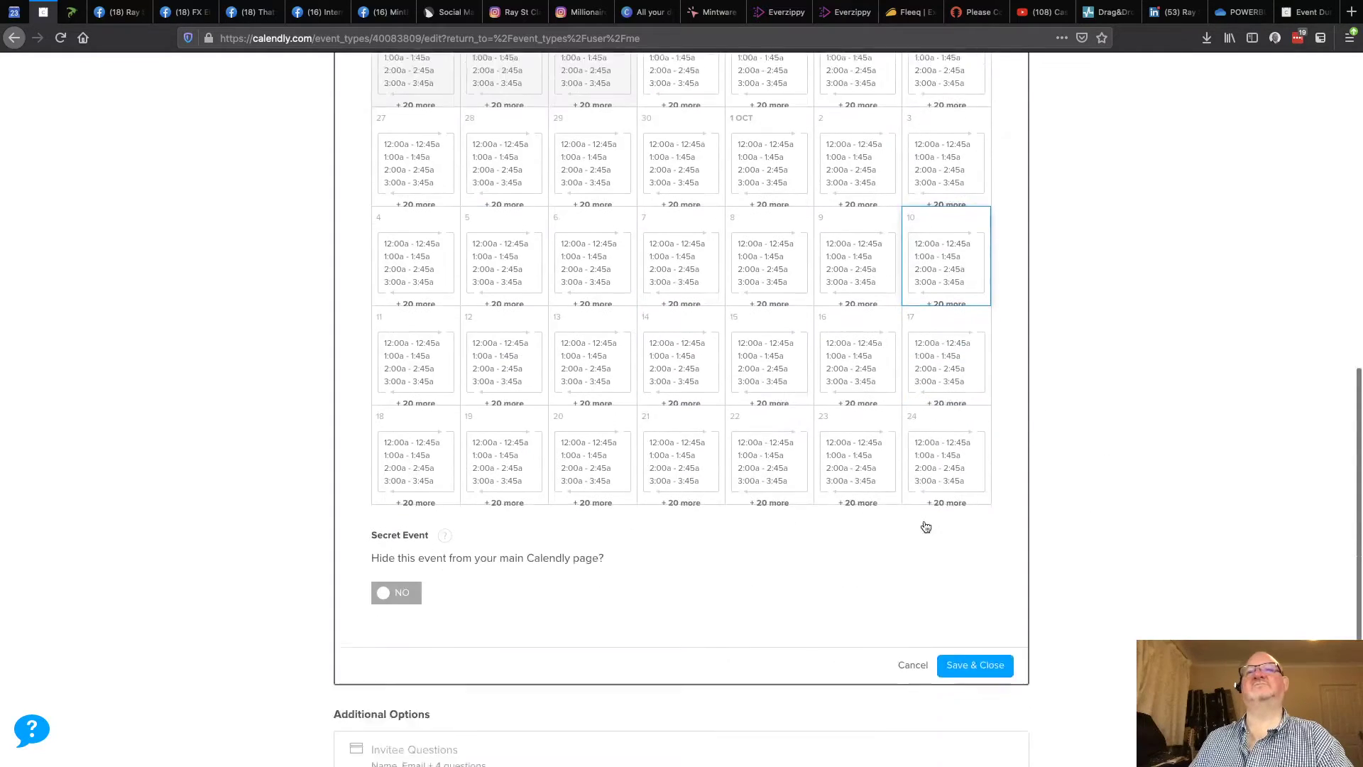
pyautogui.scroll(7, 925, 526)
pyautogui.scroll(1, 925, 526)
pyautogui.scroll(-8, 923, 522)
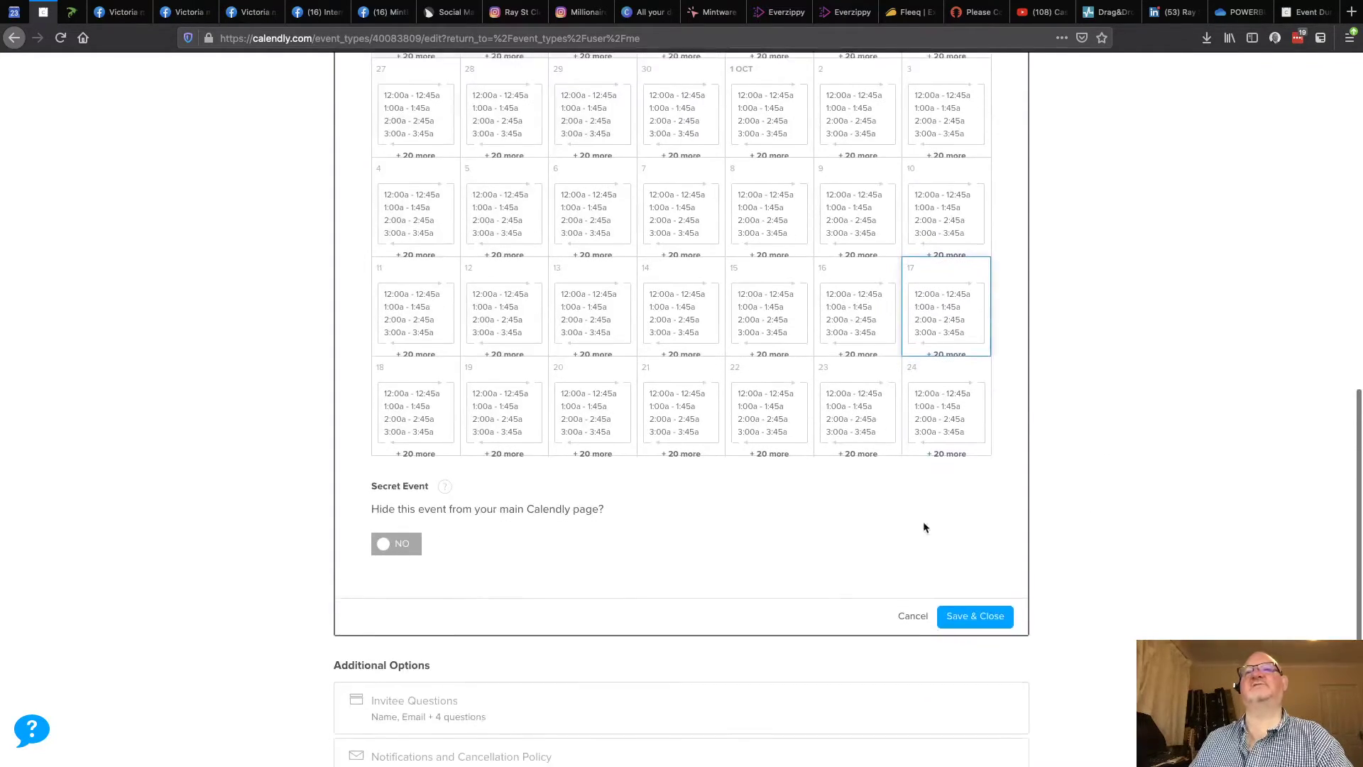
pyautogui.click(983, 618)
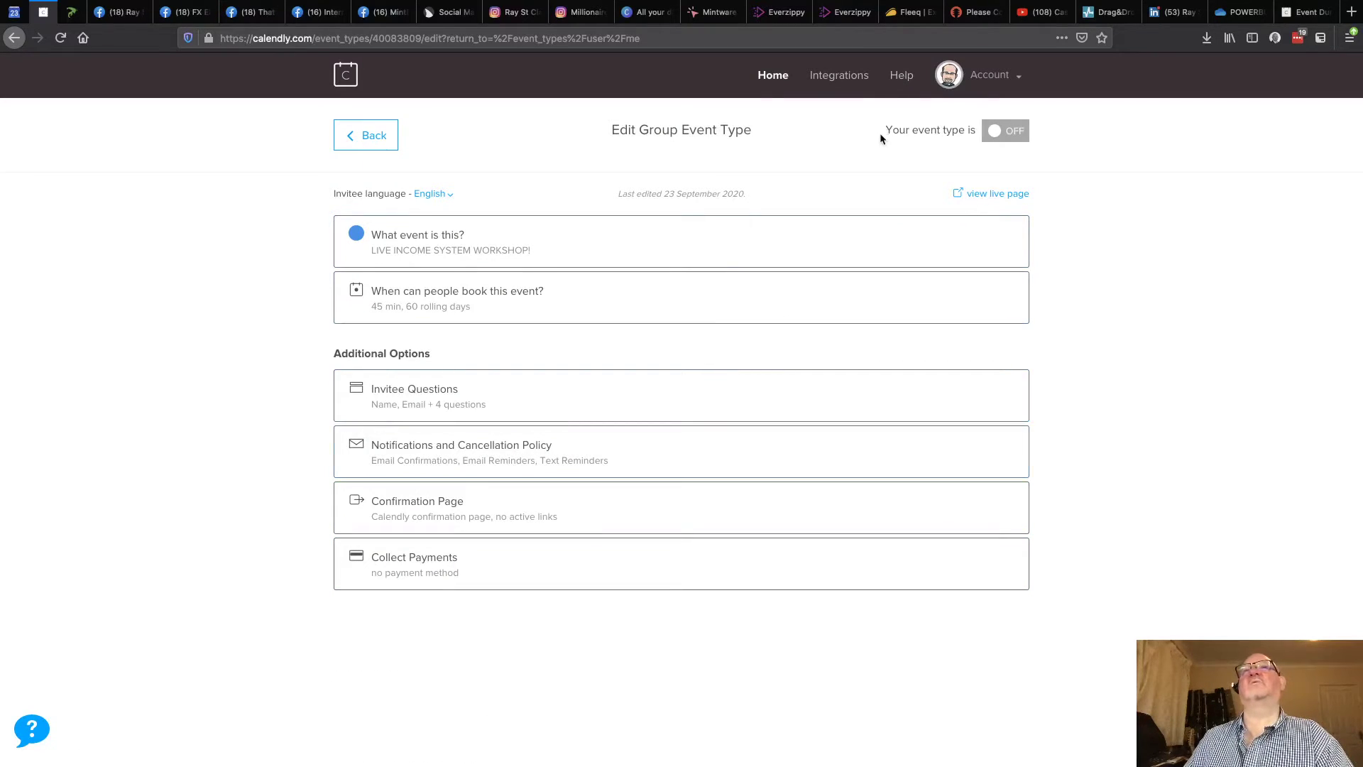
# Step: Switch the workshop event type on and open its live page to check the time slots offered on 23 September
pyautogui.click(1007, 138)
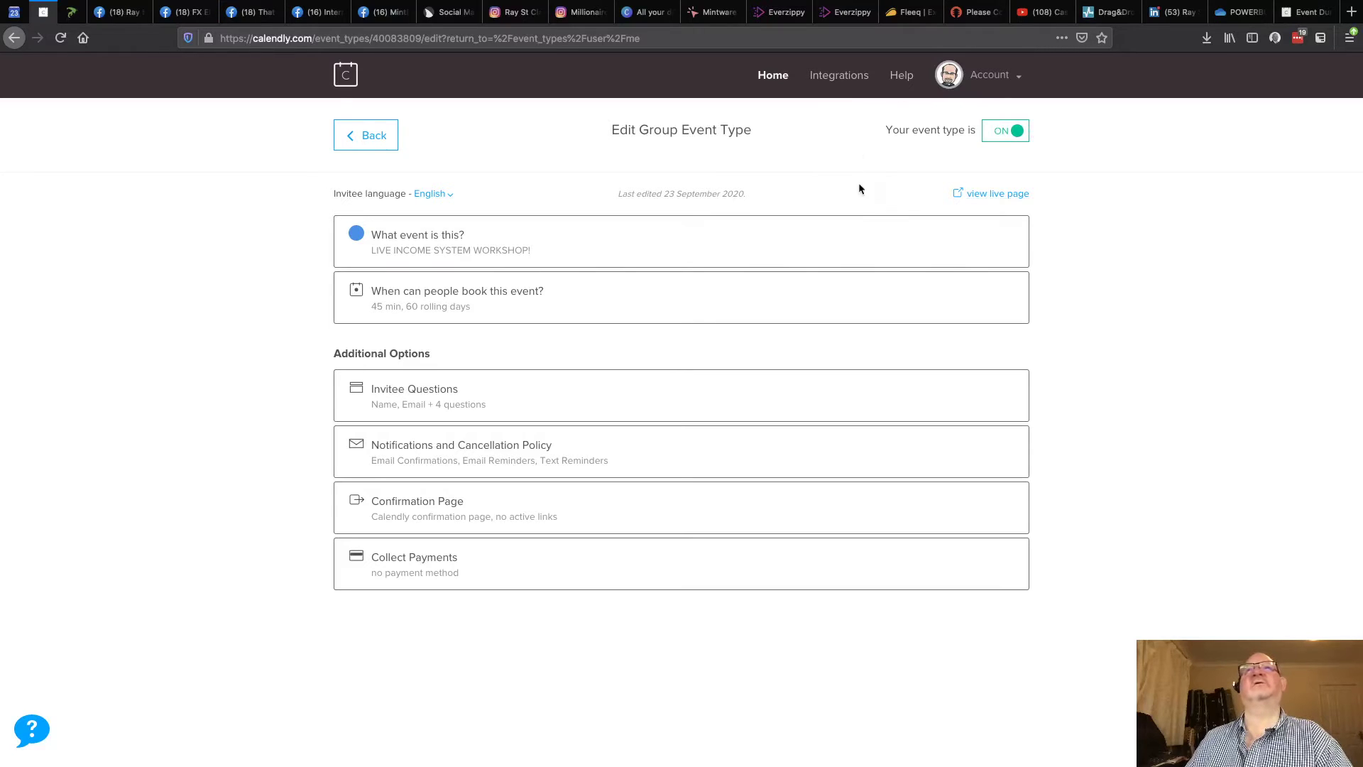
pyautogui.click(989, 198)
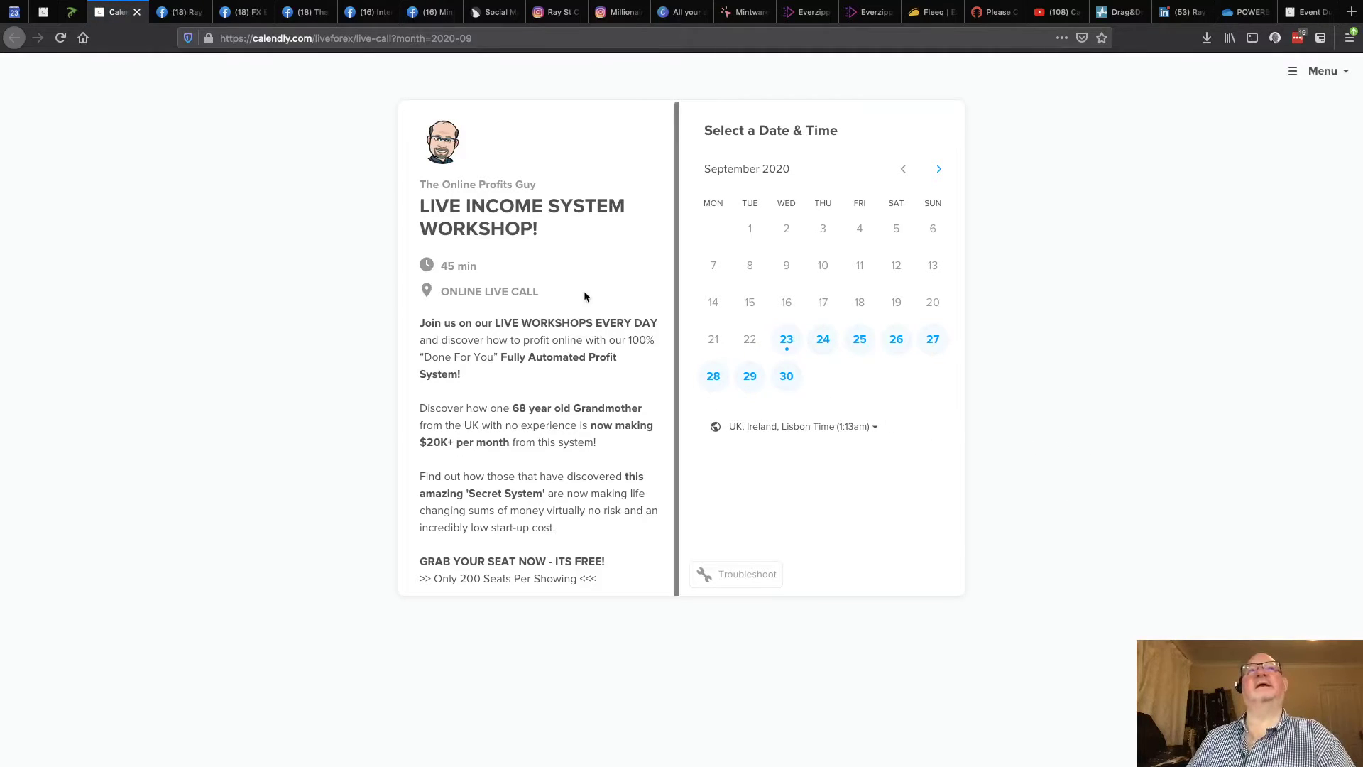
pyautogui.click(793, 348)
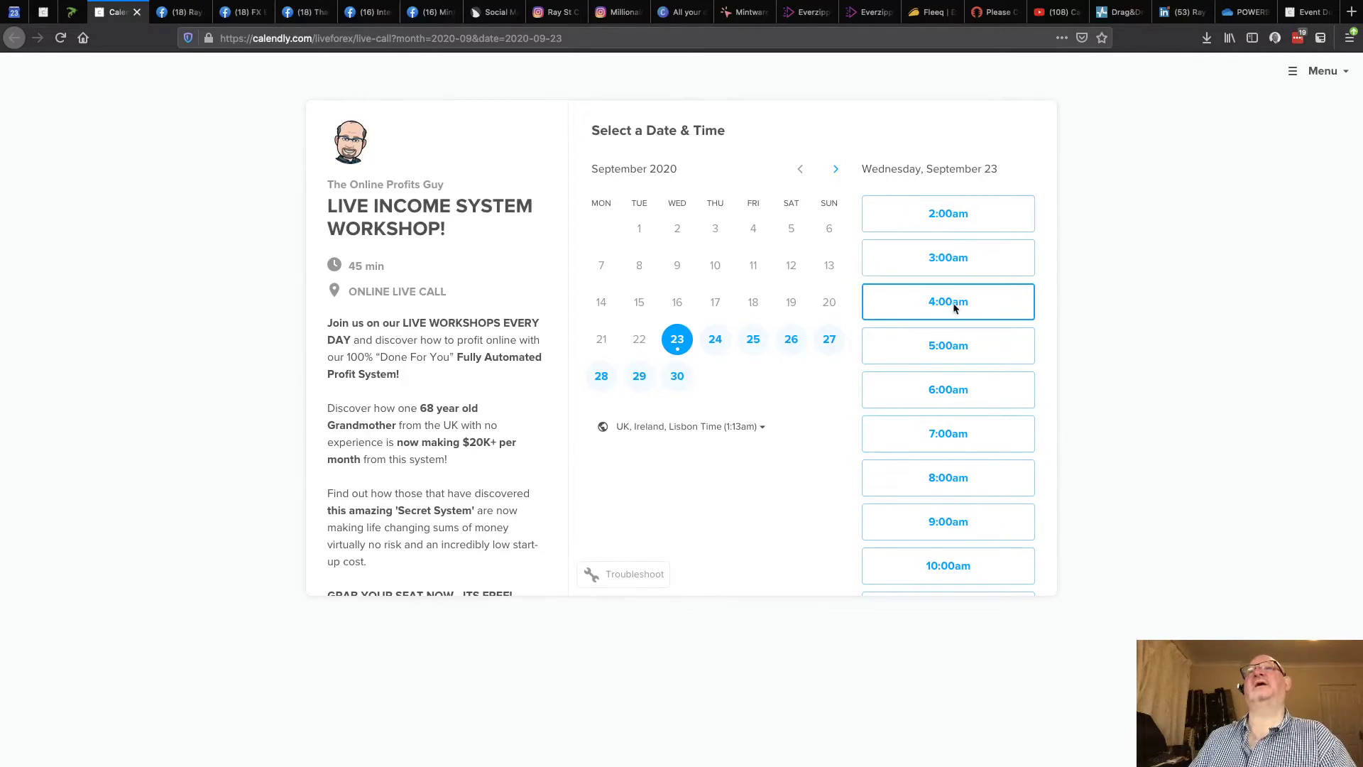
pyautogui.scroll(-5, 954, 396)
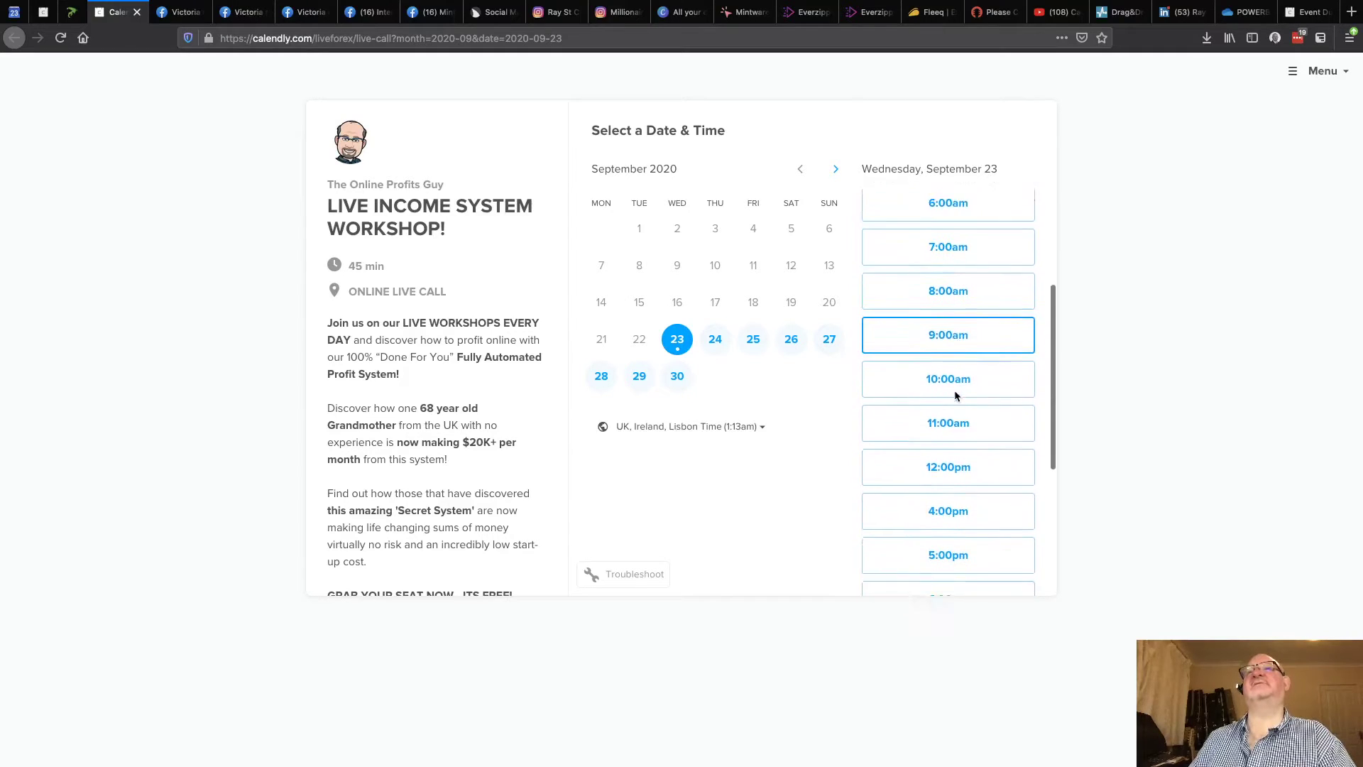
pyautogui.scroll(-2, 955, 394)
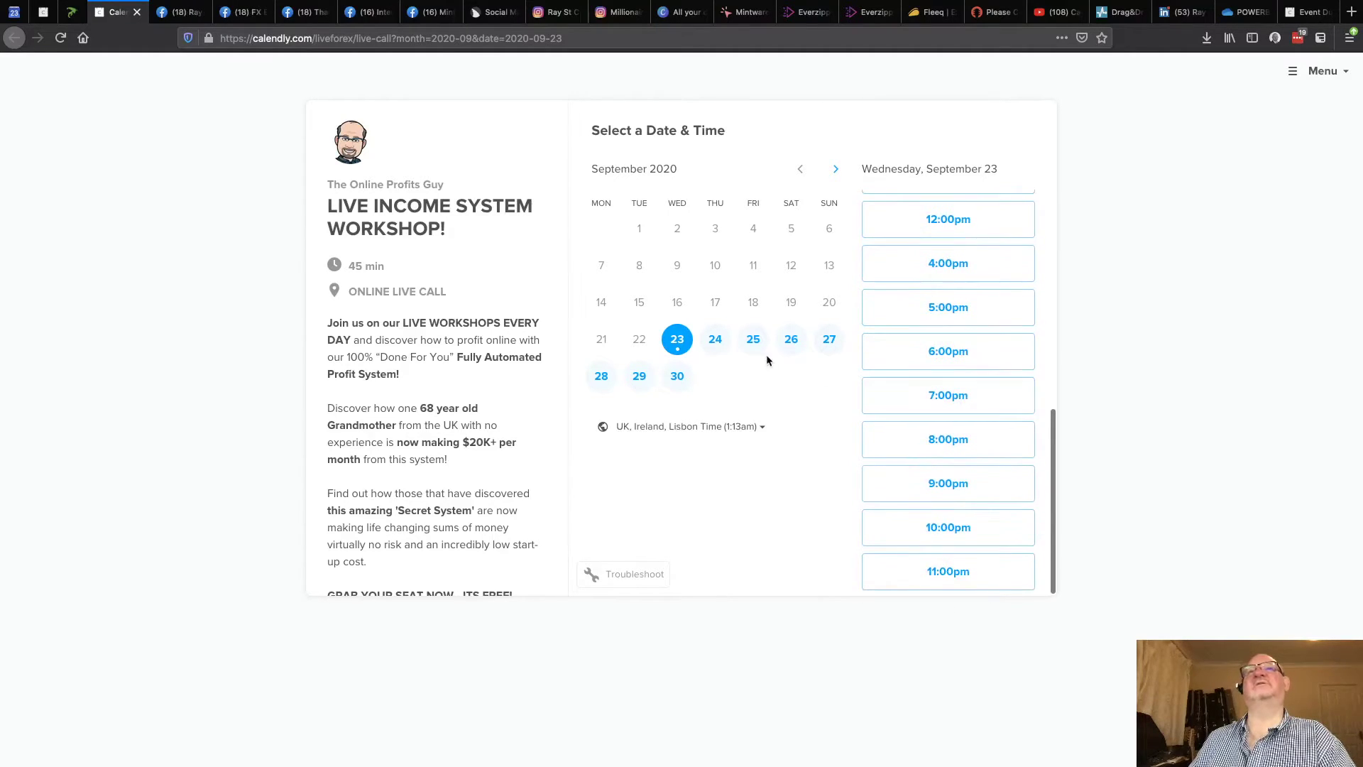
# Step: Check the bookable time slots for each day from 24 to 30 September on the live booking page
pyautogui.click(716, 346)
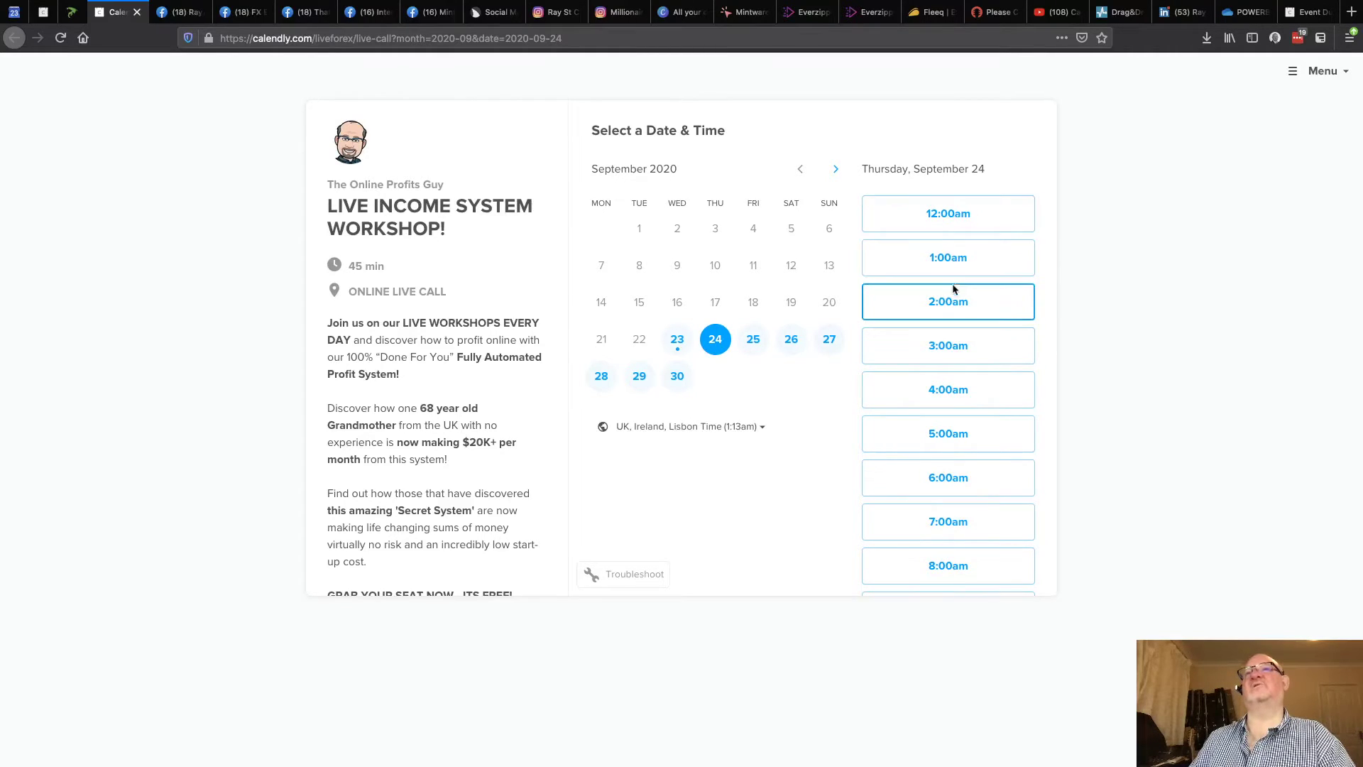
pyautogui.click(753, 347)
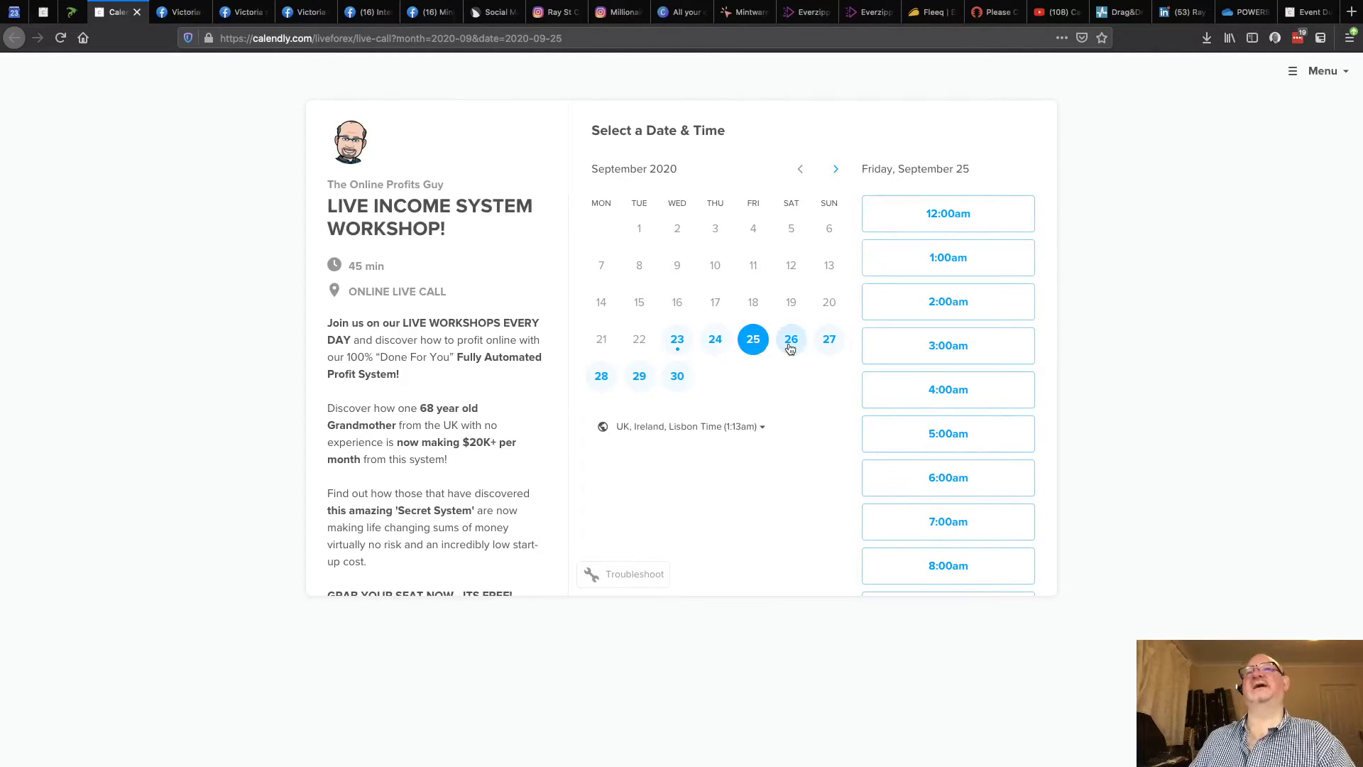
pyautogui.click(790, 347)
pyautogui.click(829, 344)
pyautogui.click(603, 376)
pyautogui.click(637, 376)
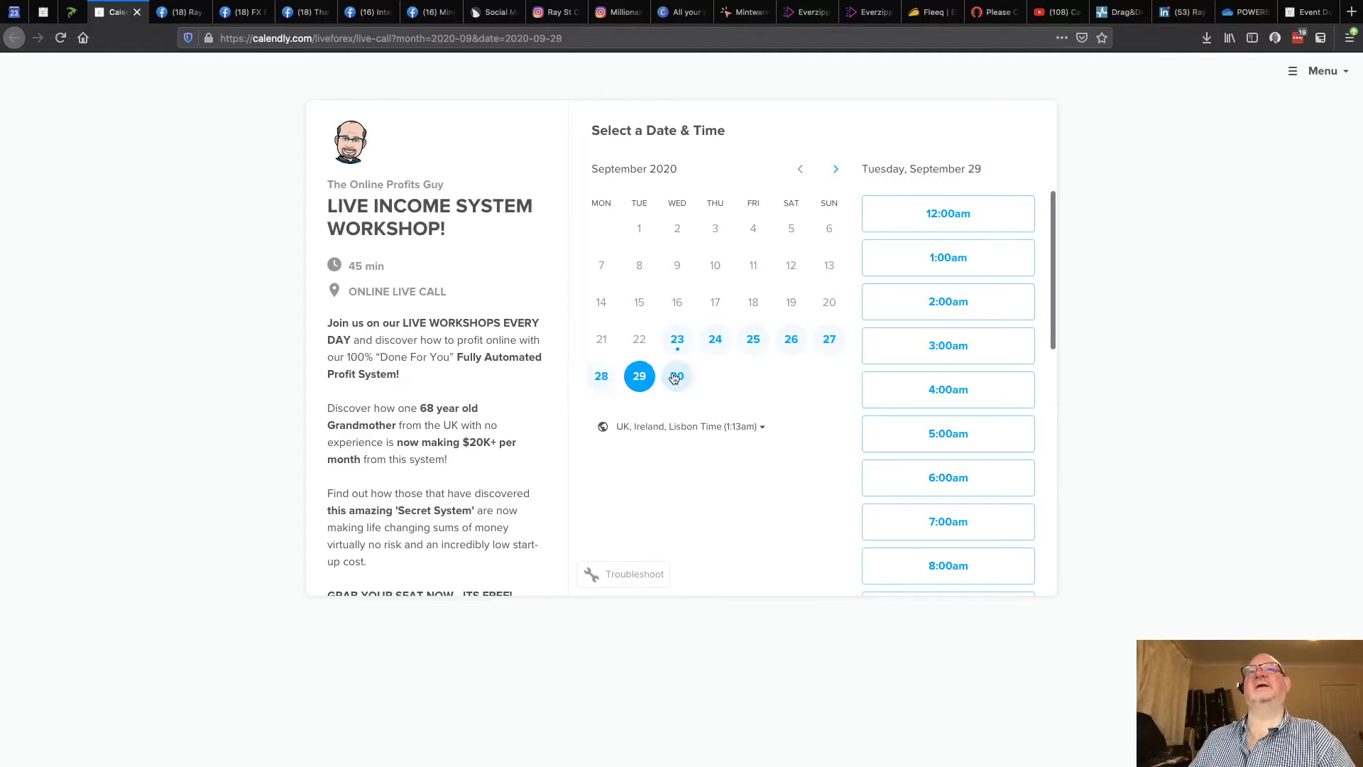
pyautogui.click(676, 376)
# Step: Check the October 2020 booking calendar and the time slots on several dates, including 10 and 8 October, and close the live page
pyautogui.click(833, 178)
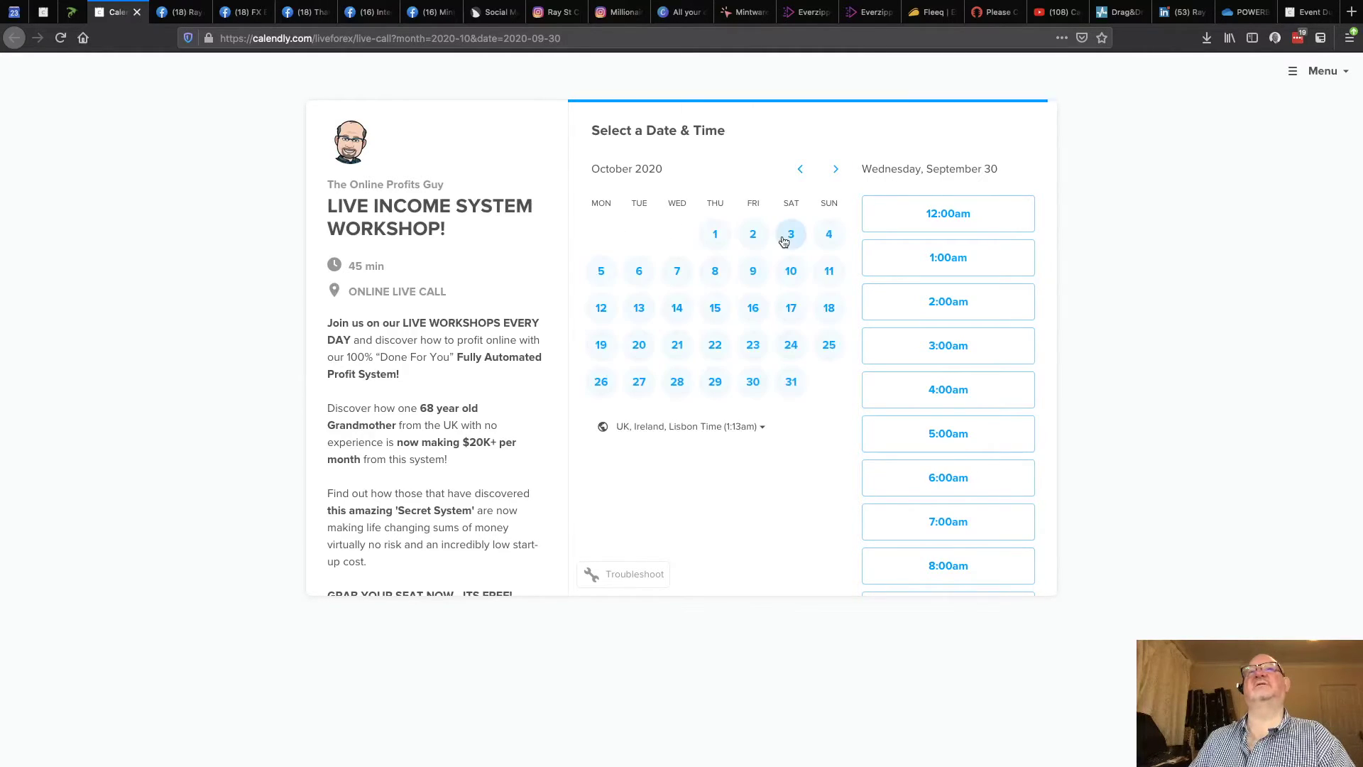
pyautogui.click(789, 311)
pyautogui.click(792, 269)
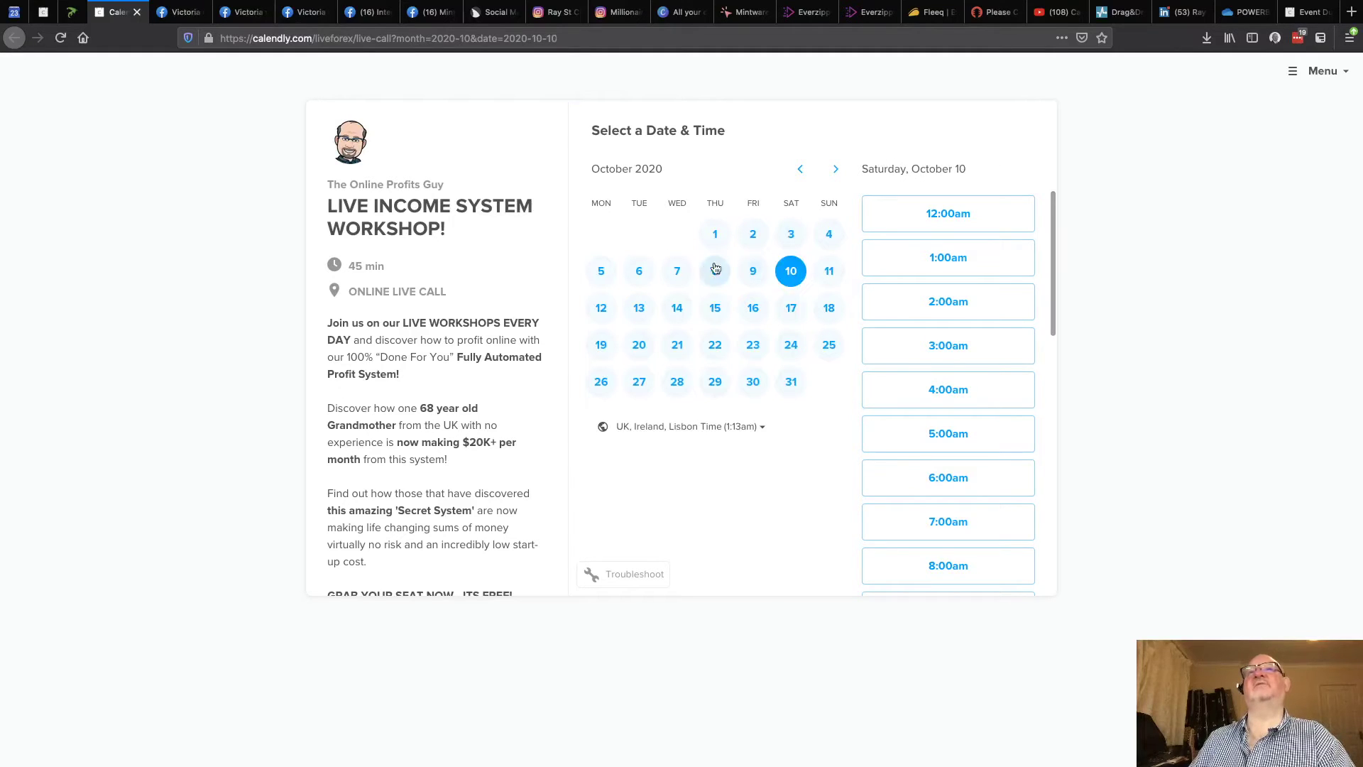
pyautogui.click(715, 270)
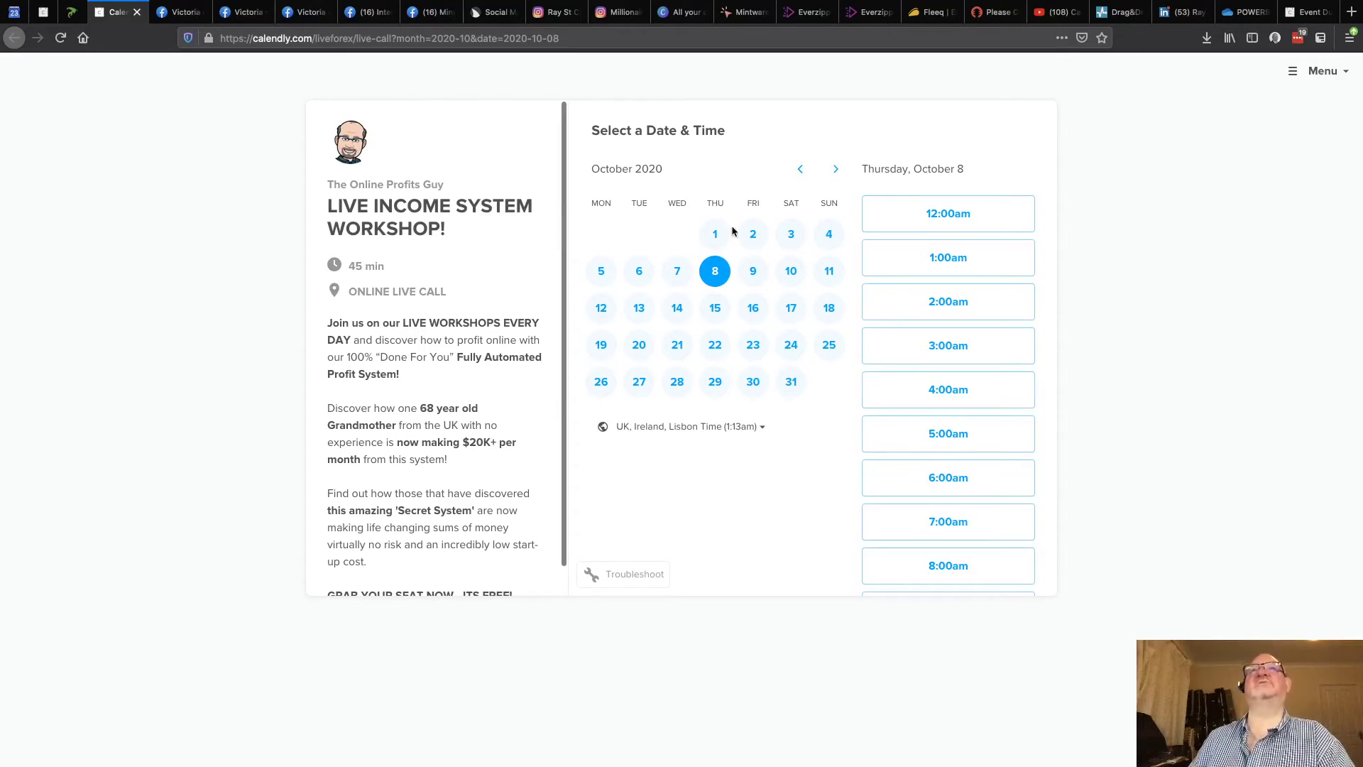
pyautogui.click(137, 12)
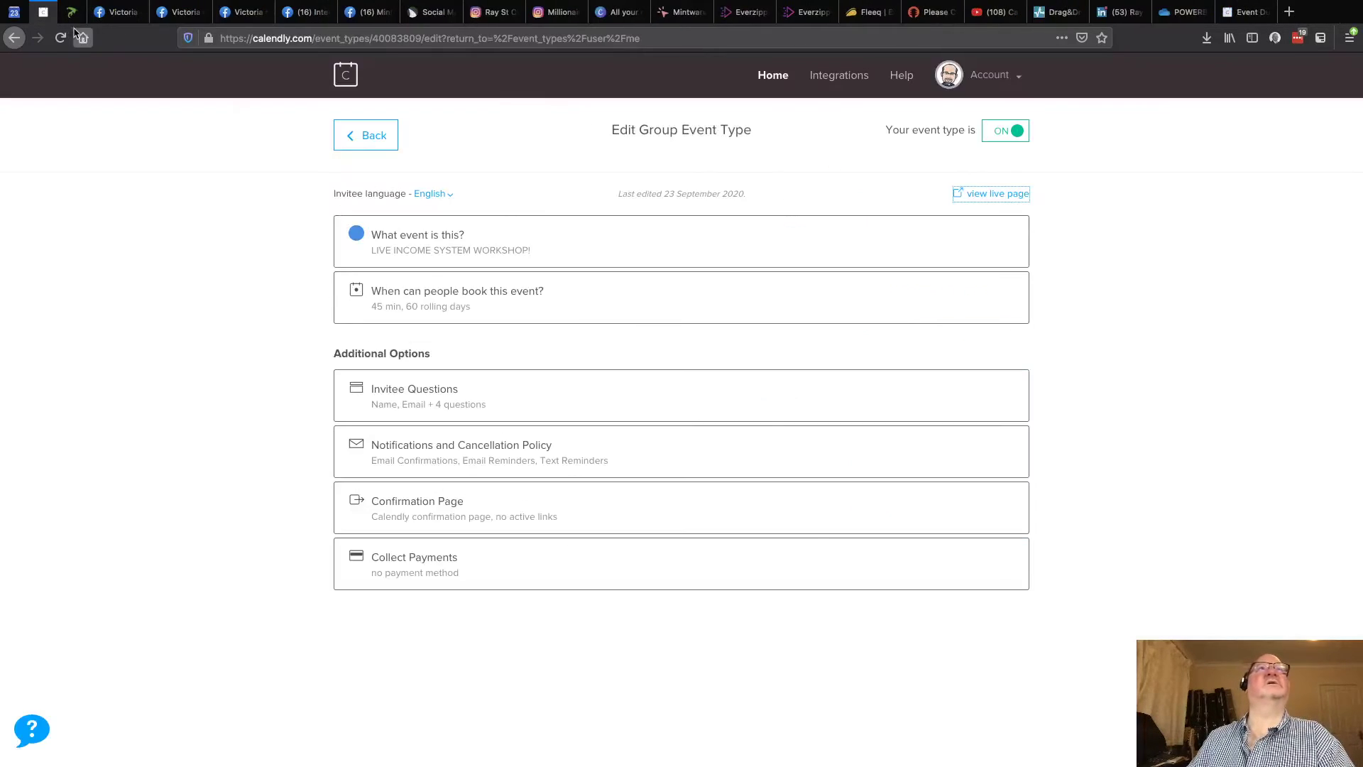
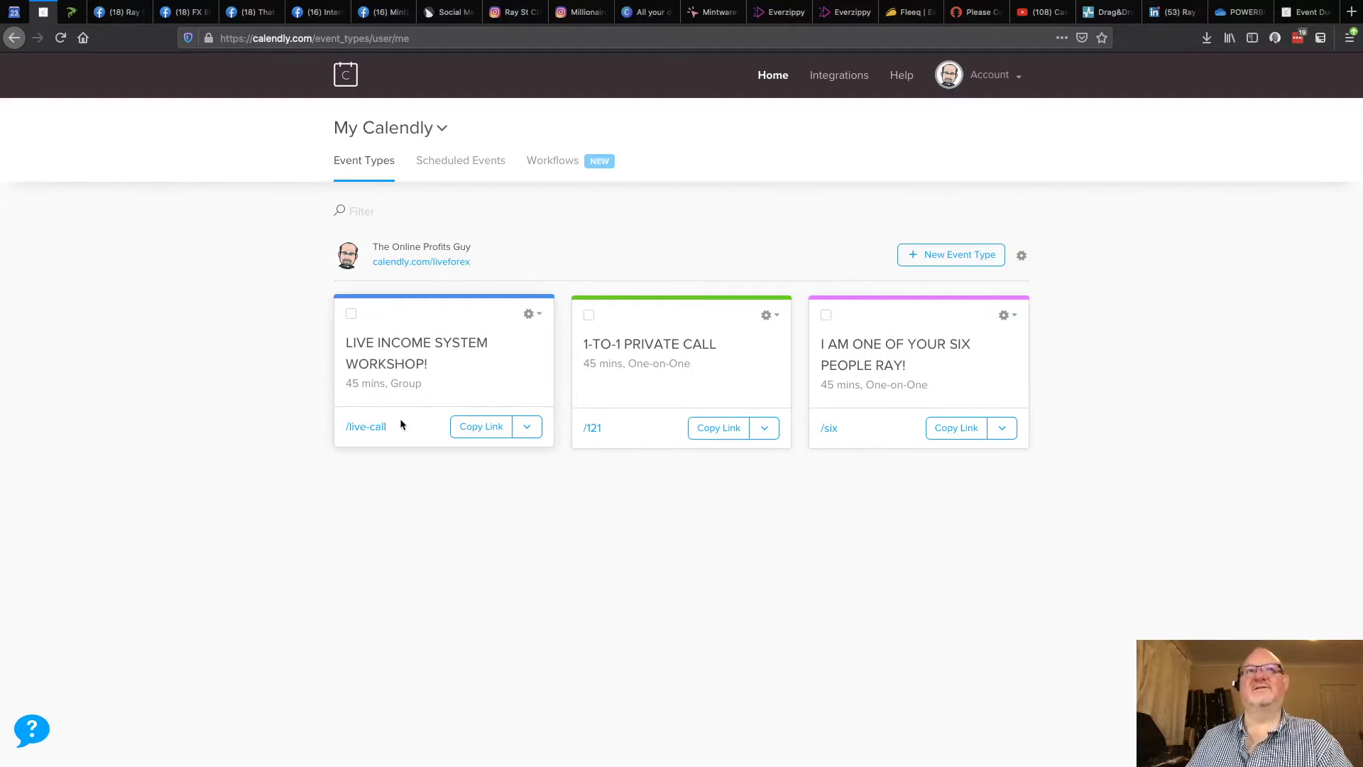
# Step: Open the LIVE INCOME SYSTEM WORKSHOP! event type and look into its Invitee Questions and Notifications and Cancellation Policy sections
pyautogui.click(424, 368)
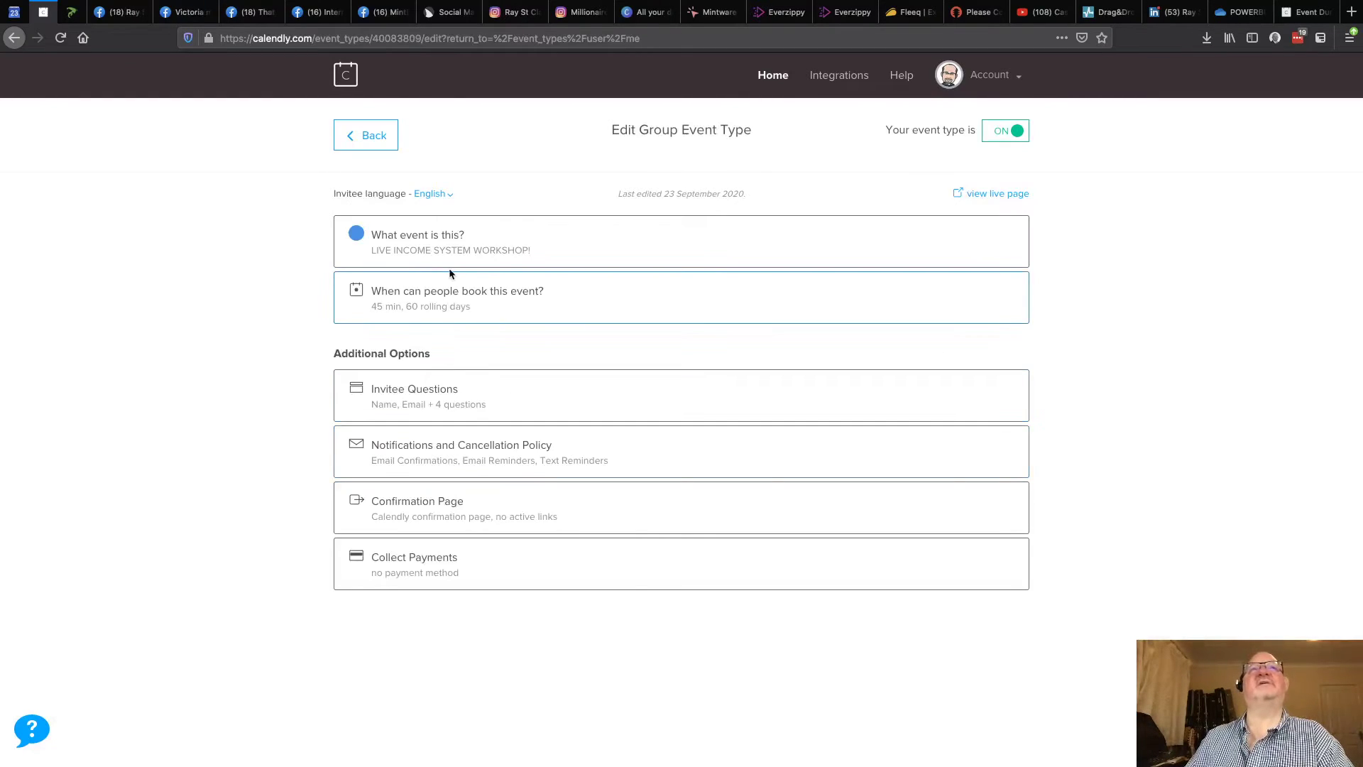
pyautogui.click(474, 408)
pyautogui.click(475, 399)
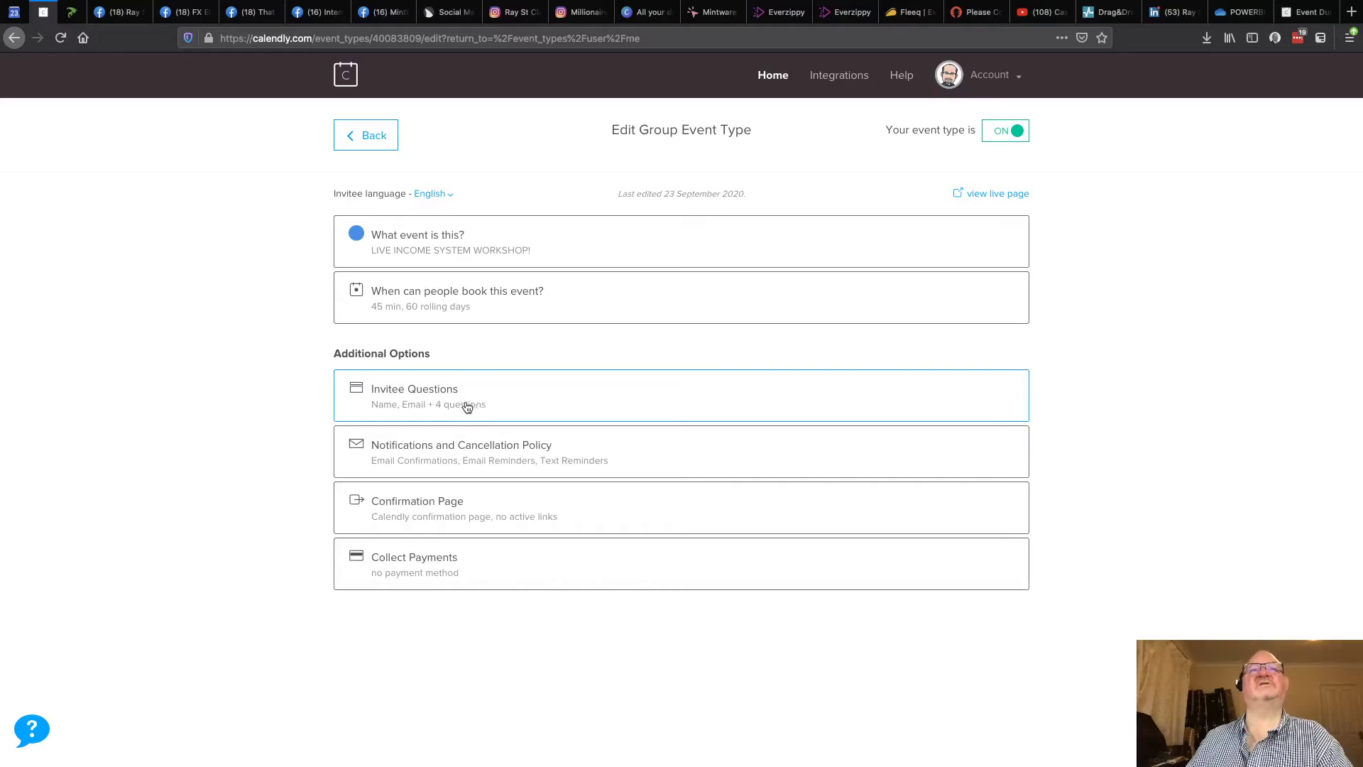
pyautogui.click(462, 448)
pyautogui.click(546, 459)
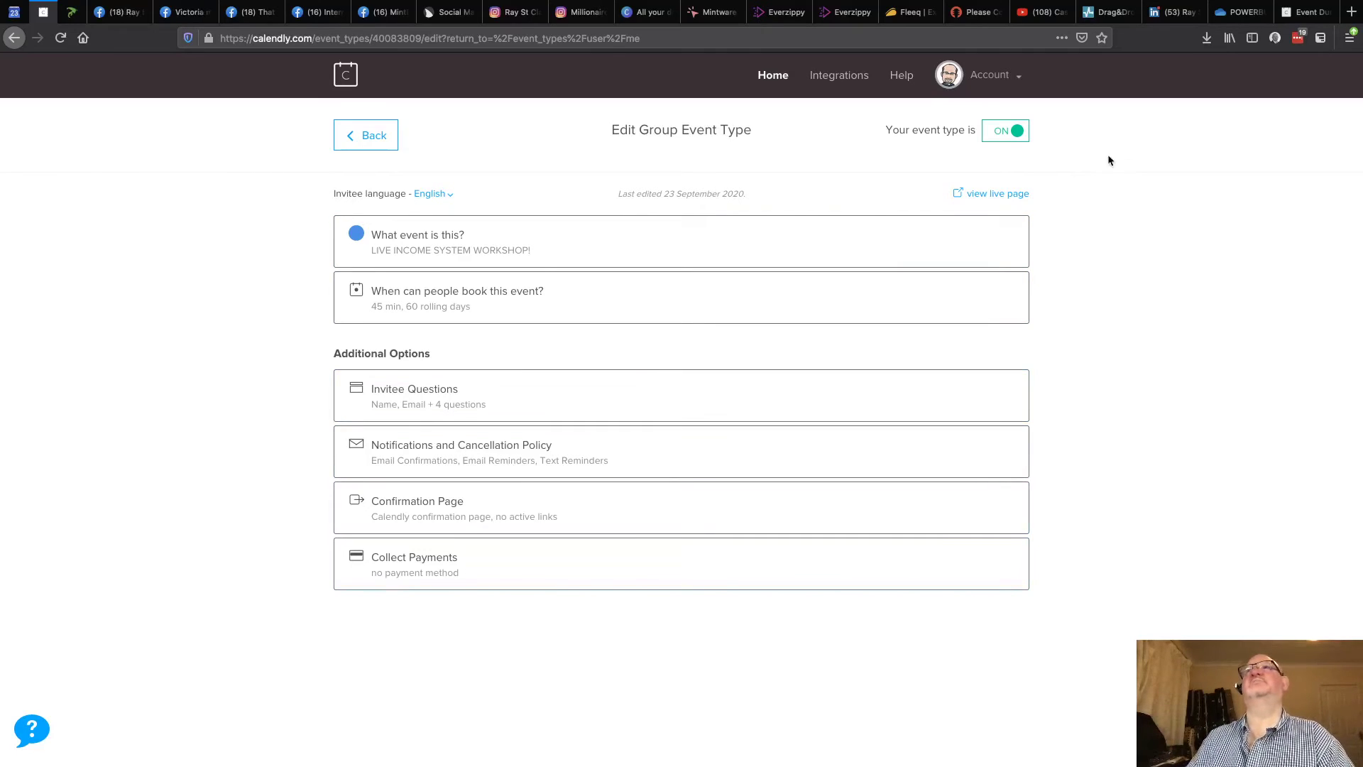
# Step: Load live.profitsguy.com in a new browser tab to check where it leads, and return from the event editor to the event types list
pyautogui.click(1352, 12)
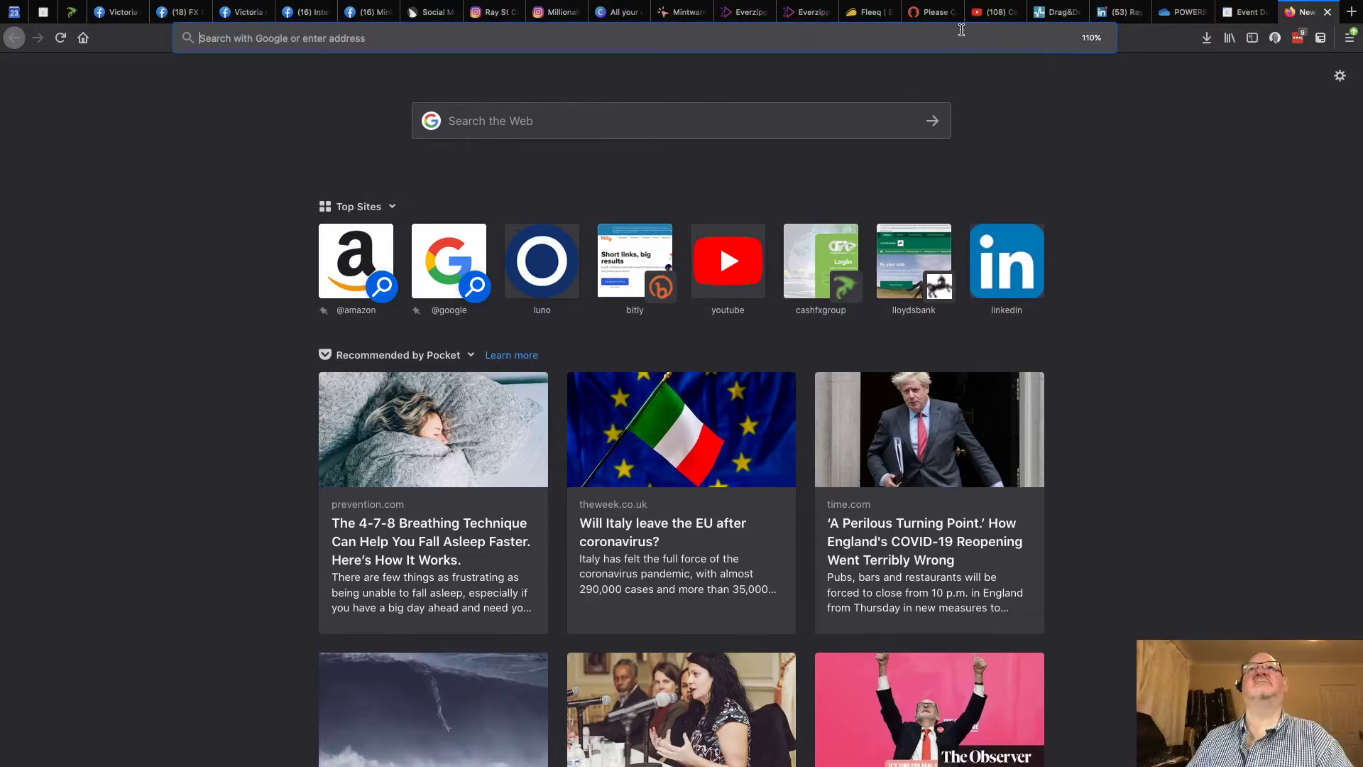
pyautogui.click(1033, 47)
pyautogui.write('live.pro')
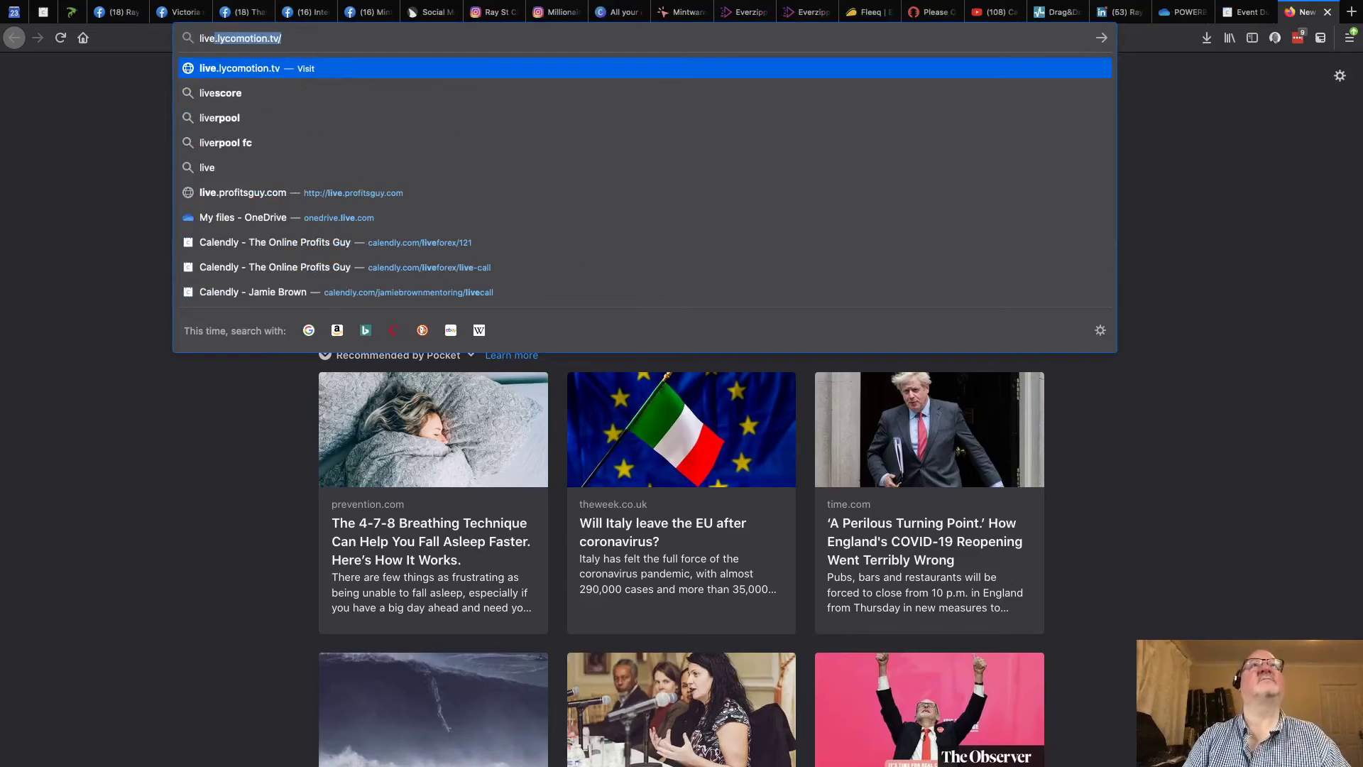
pyautogui.write('fits')
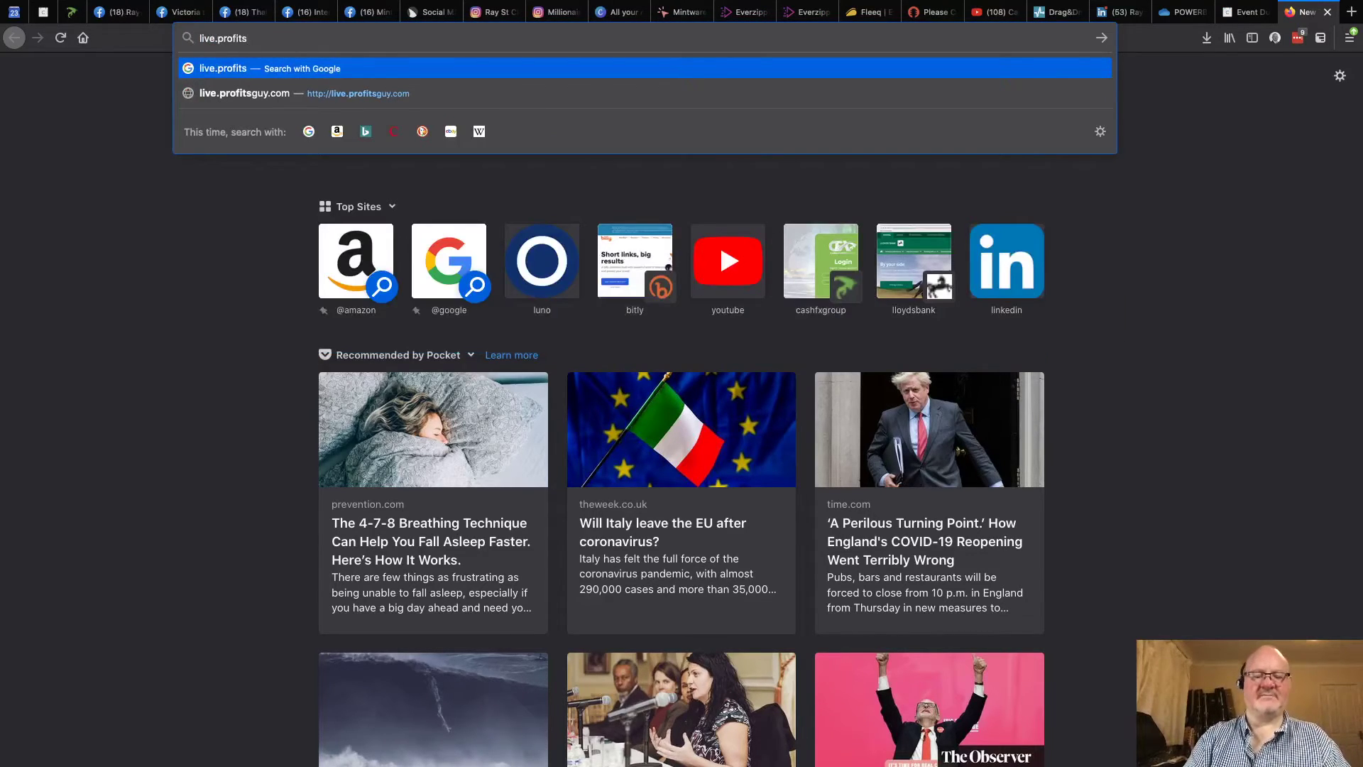
pyautogui.write('guy.com')
pyautogui.press('Return')
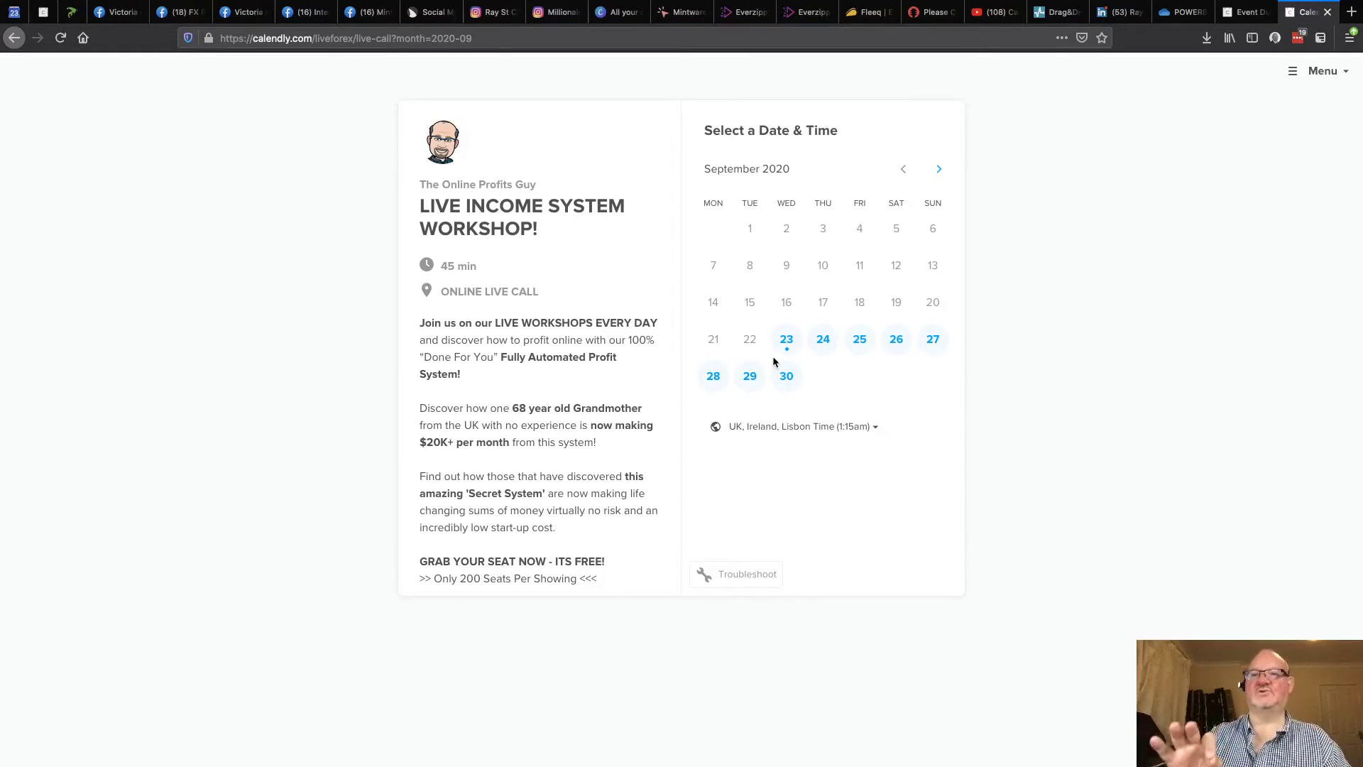
pyautogui.click(44, 12)
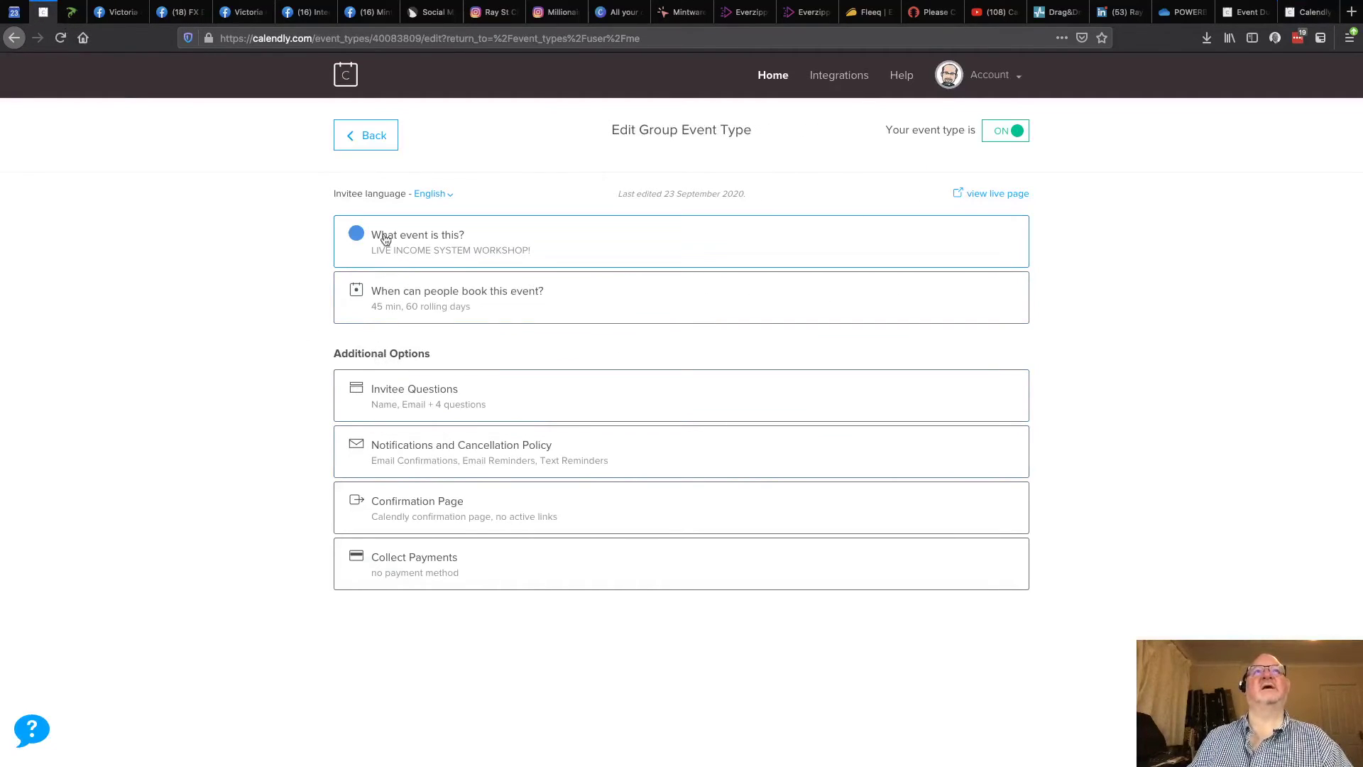
pyautogui.click(378, 142)
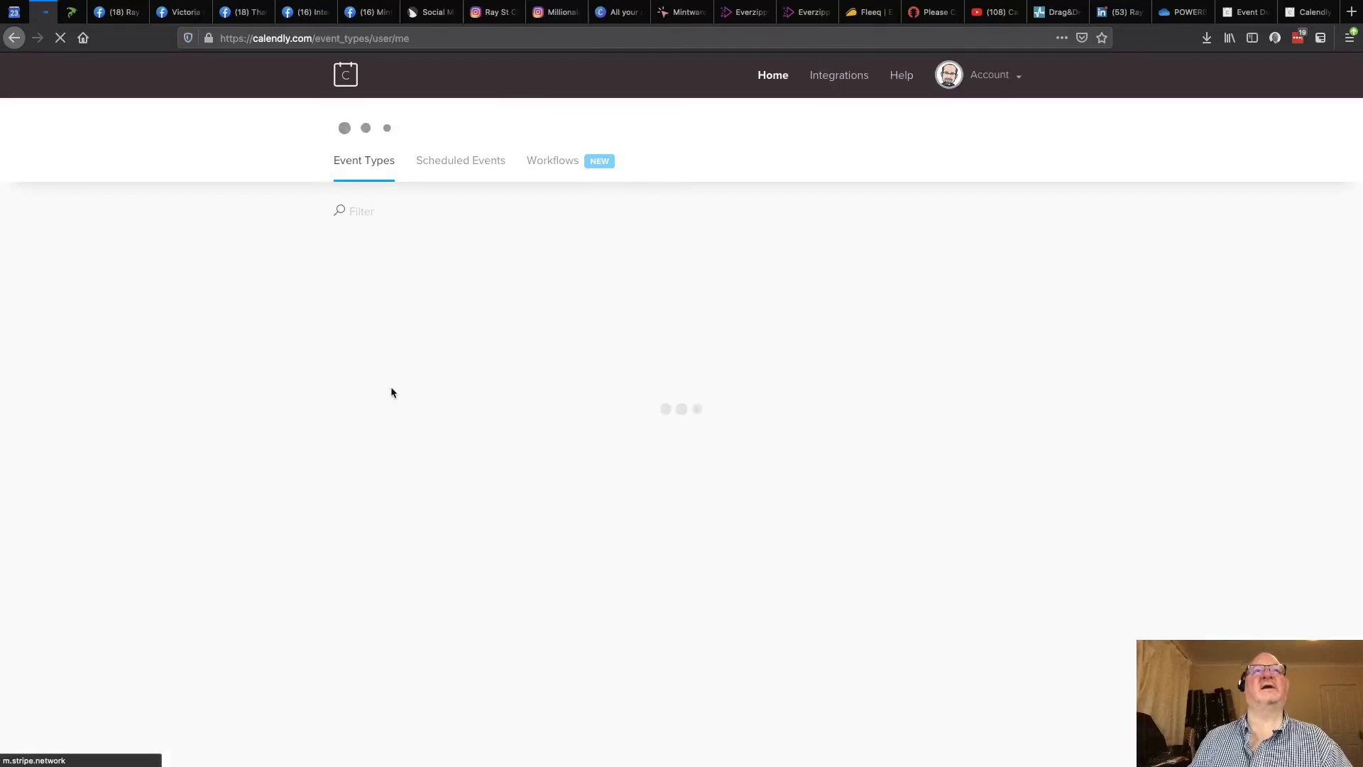